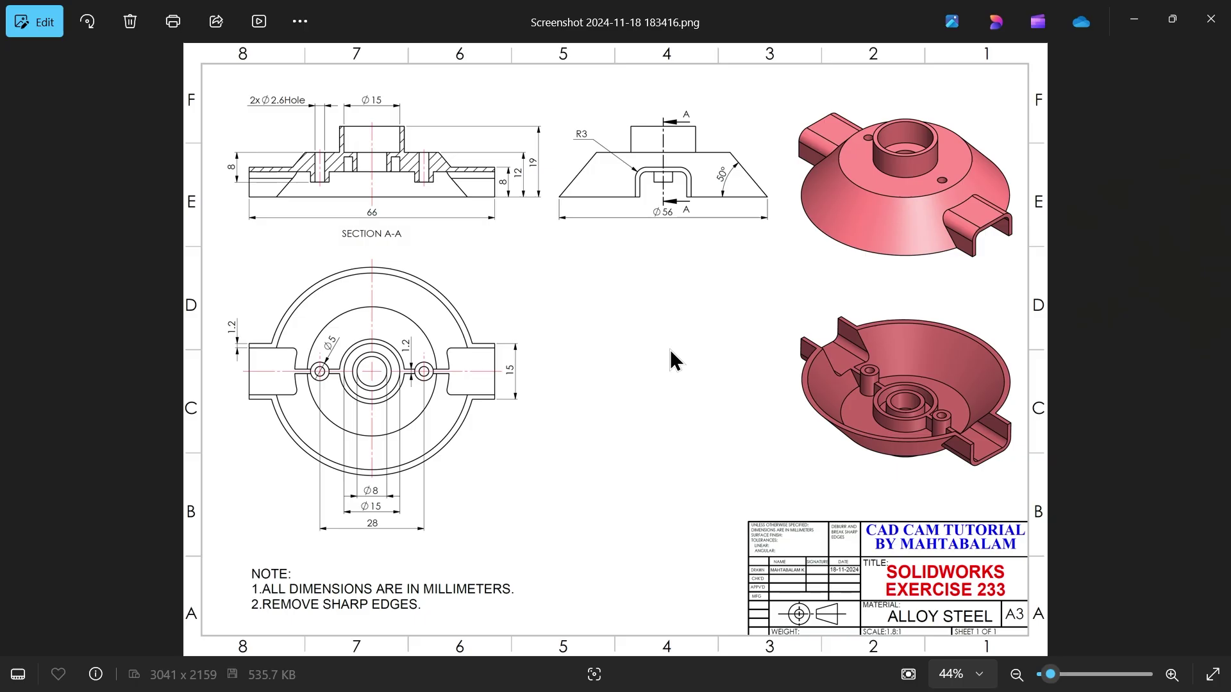
# - Pan and zoom the reference drawing to show SECTION A-A beside the circular view
pyautogui.scroll(1, 572, 314)
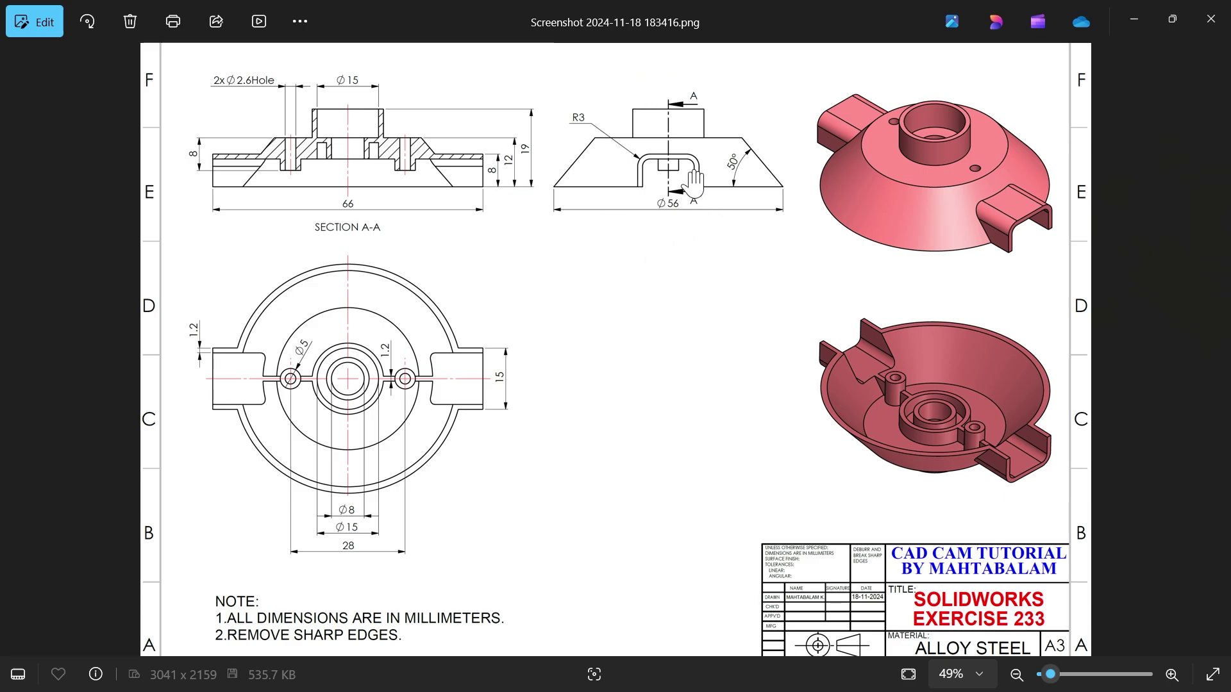
pyautogui.scroll(3, 681, 98)
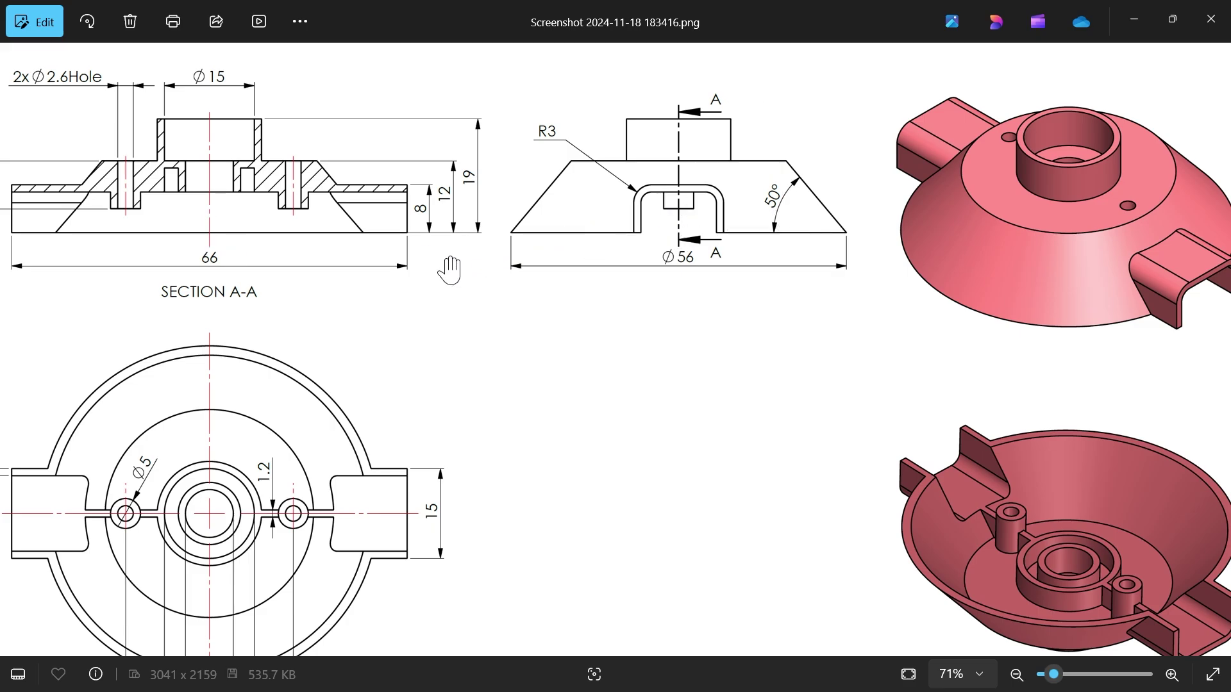
pyautogui.hscroll(-3, 450, 270)
pyautogui.scroll(-3, 380, 405)
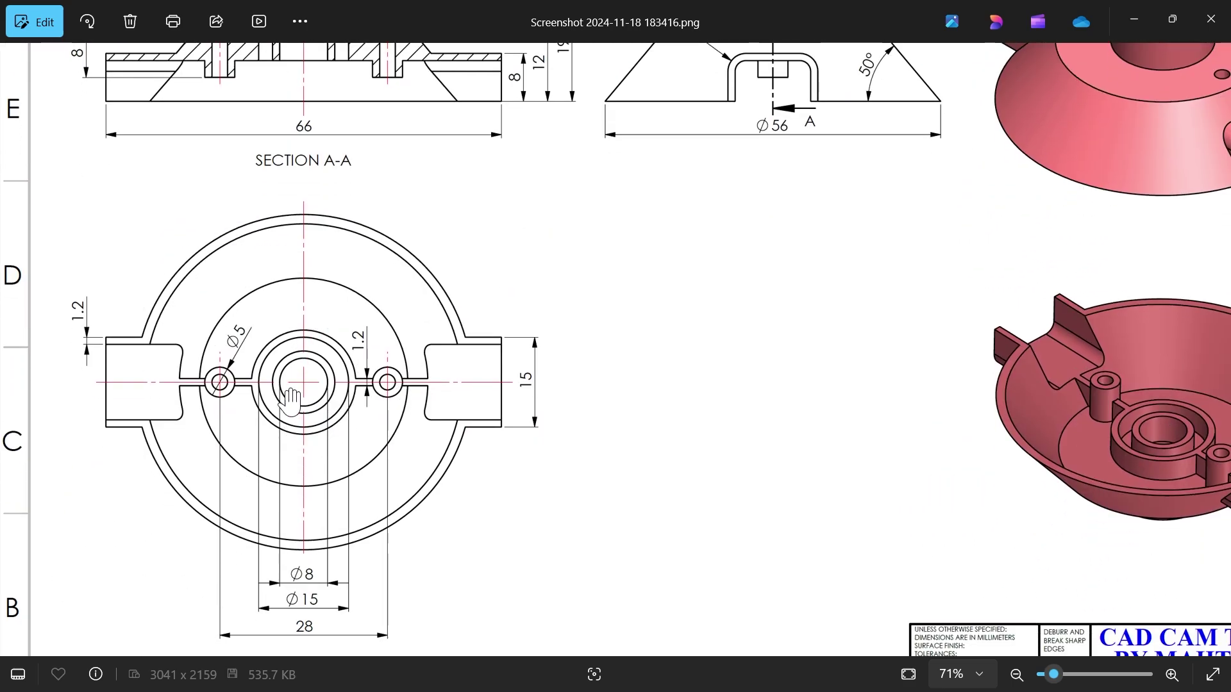
pyautogui.scroll(4, 457, 238)
pyautogui.hscroll(1, 457, 237)
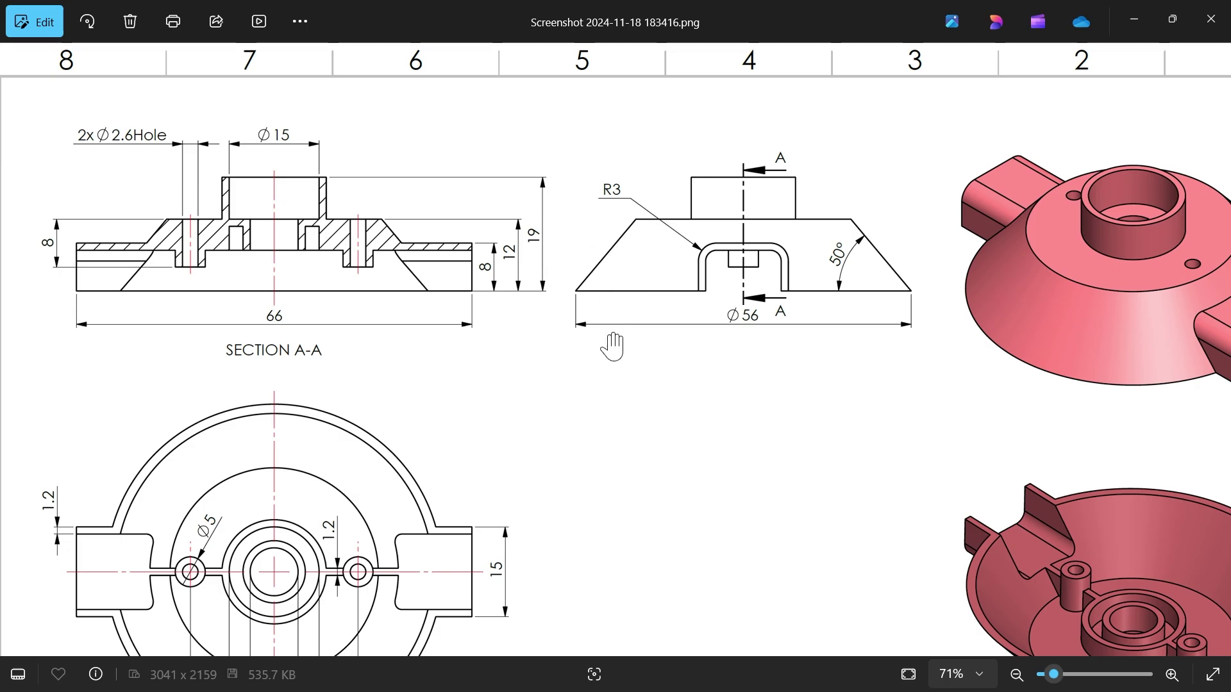
pyautogui.scroll(2, 507, 263)
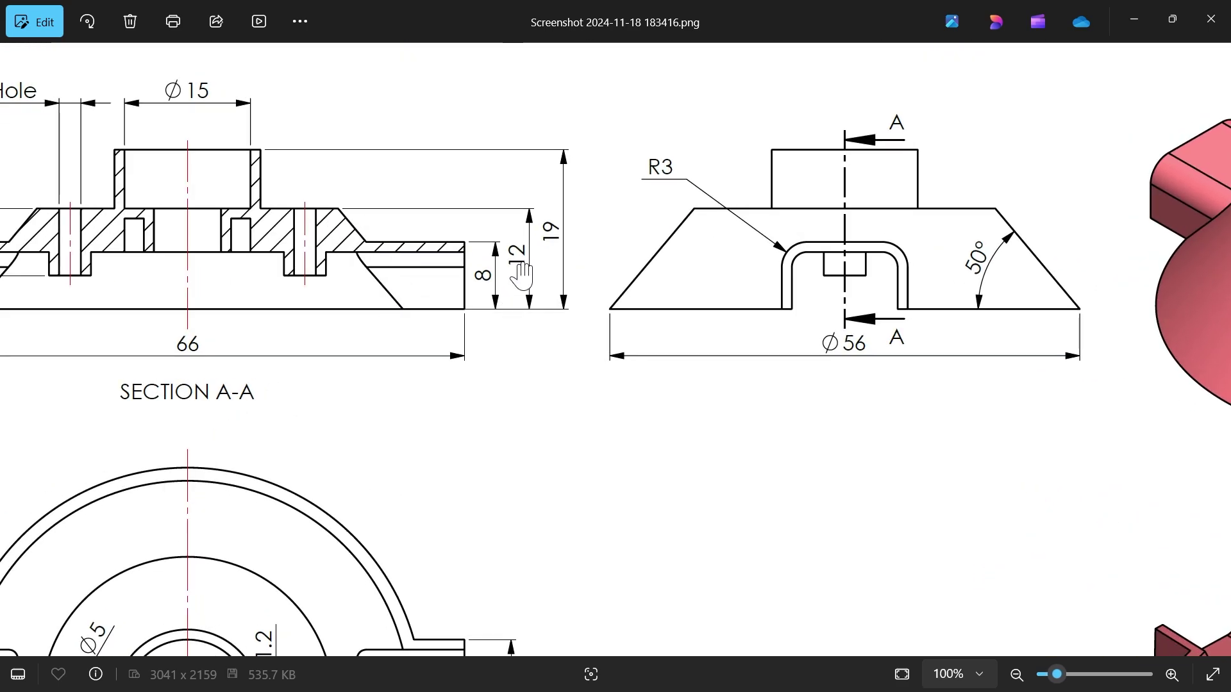
pyautogui.scroll(-3, 522, 275)
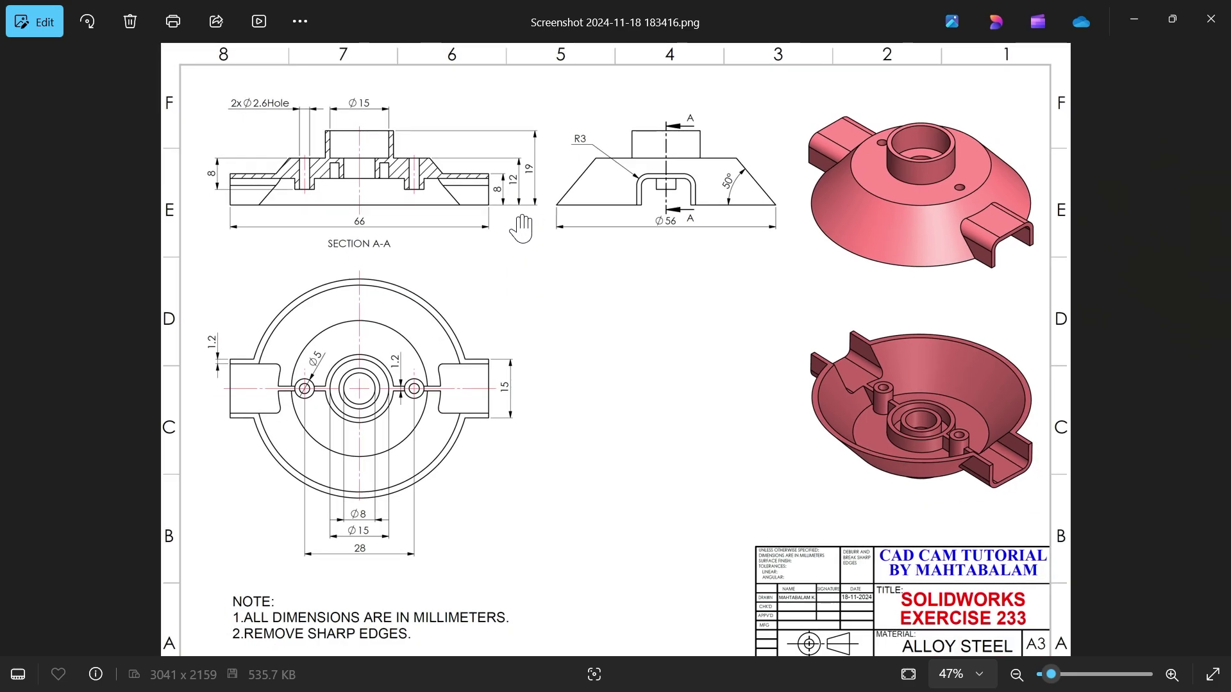
pyautogui.scroll(1, 488, 225)
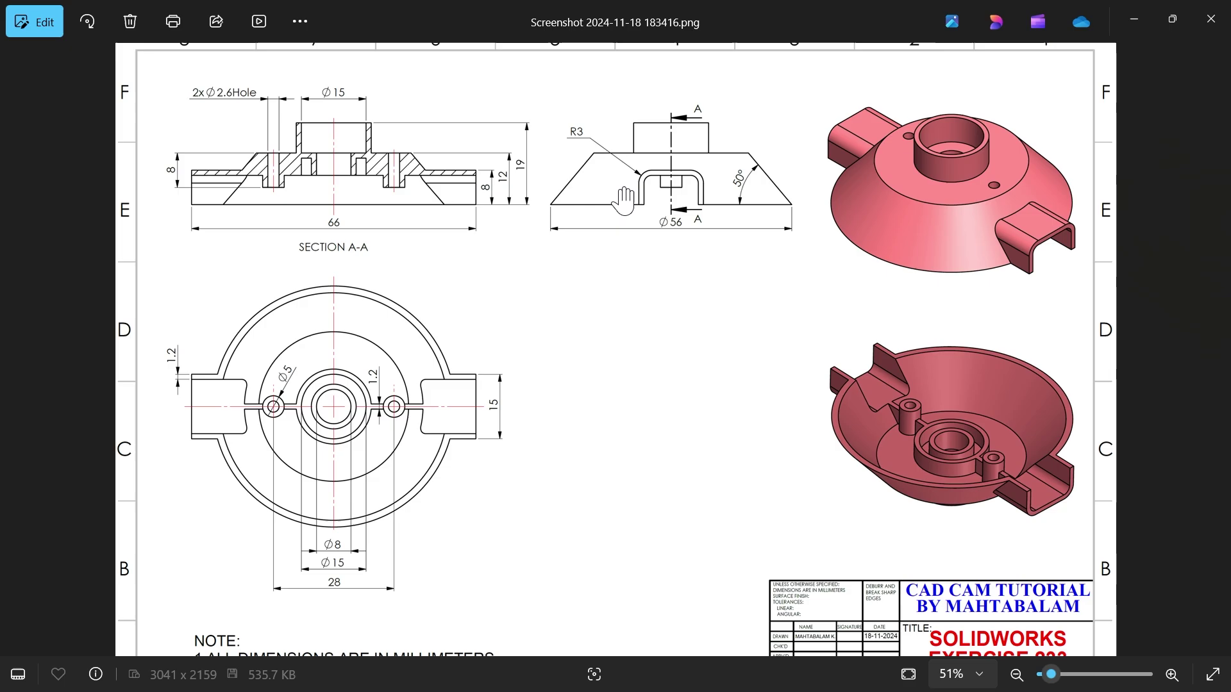
pyautogui.scroll(4, 574, 226)
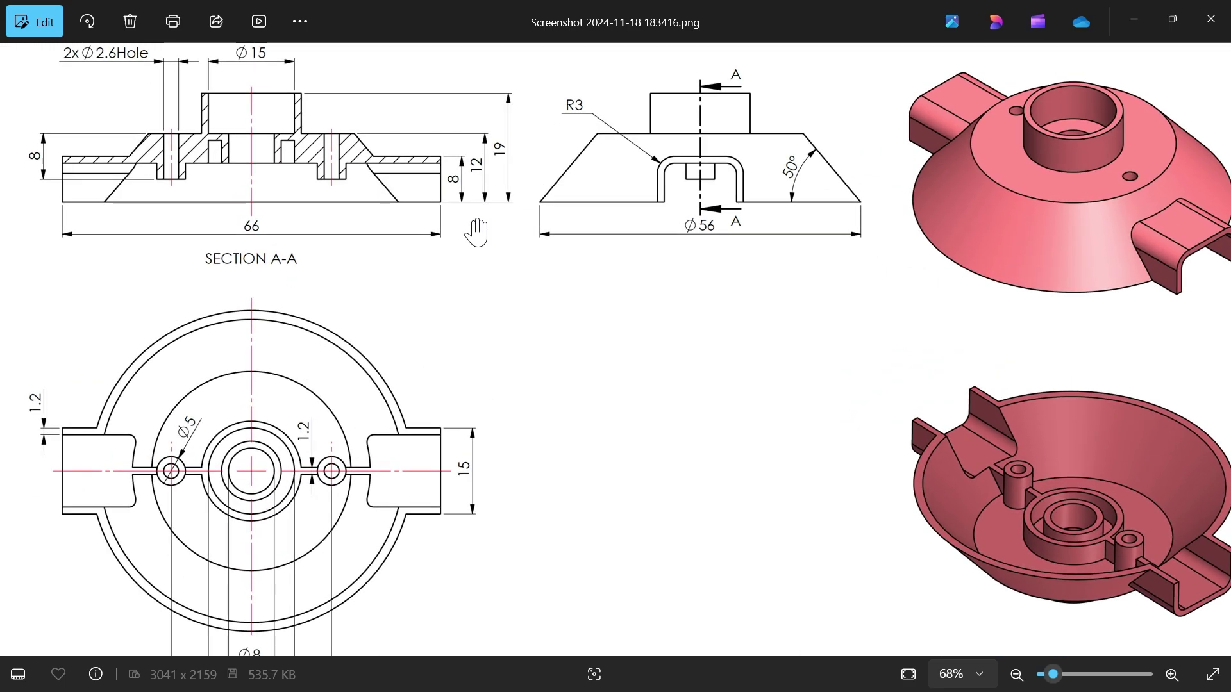
pyautogui.scroll(3, 440, 352)
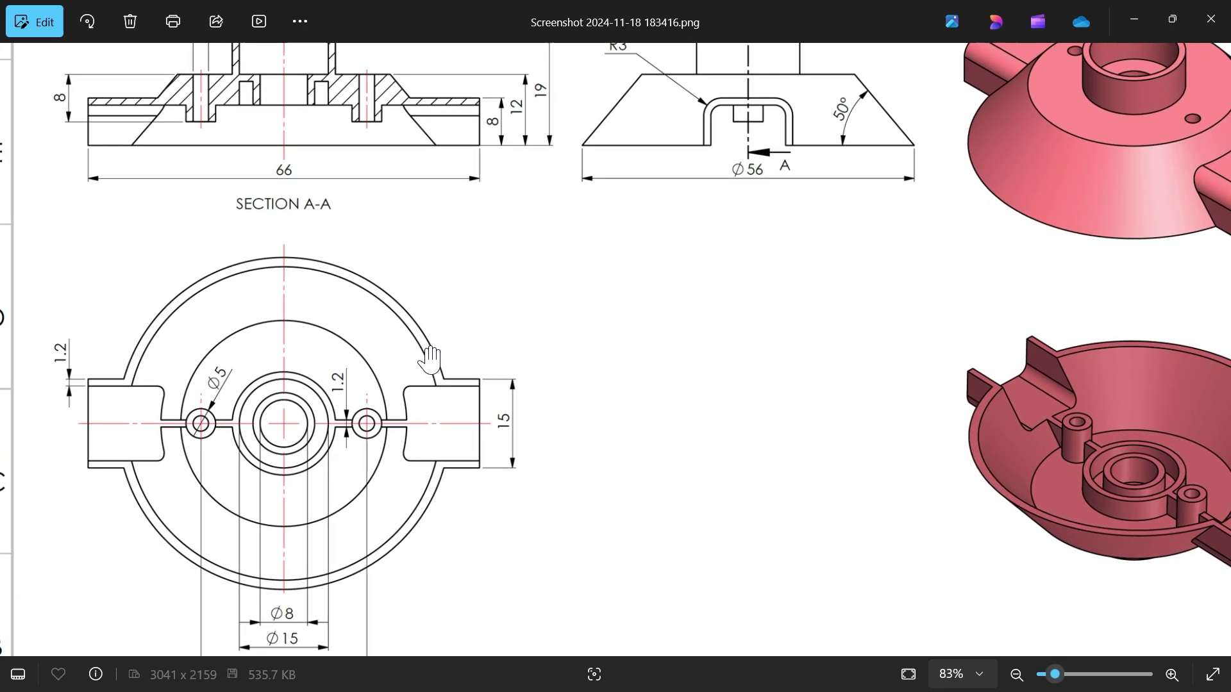
pyautogui.moveTo(503, 335); pyautogui.dragTo(596, 314)
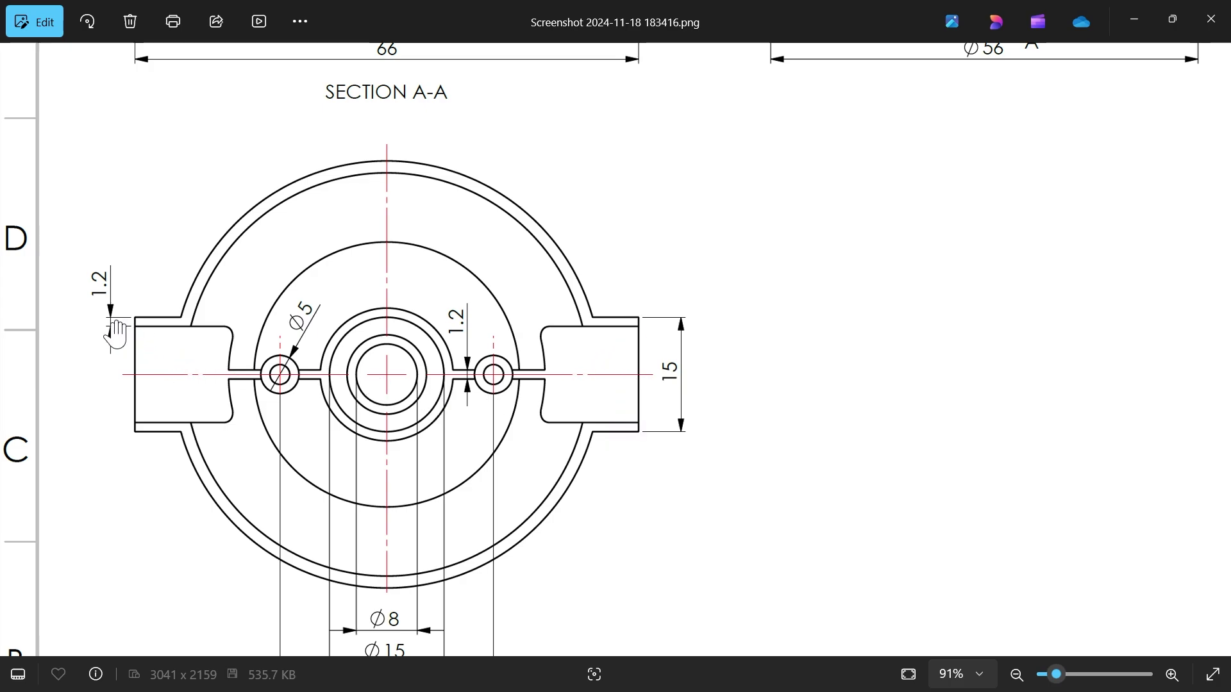
pyautogui.moveTo(637, 156)
pyautogui.mouseDown()
pyautogui.moveTo(563, 421)
pyautogui.moveTo(629, 212)
pyautogui.moveTo(596, 442)
pyautogui.mouseUp()
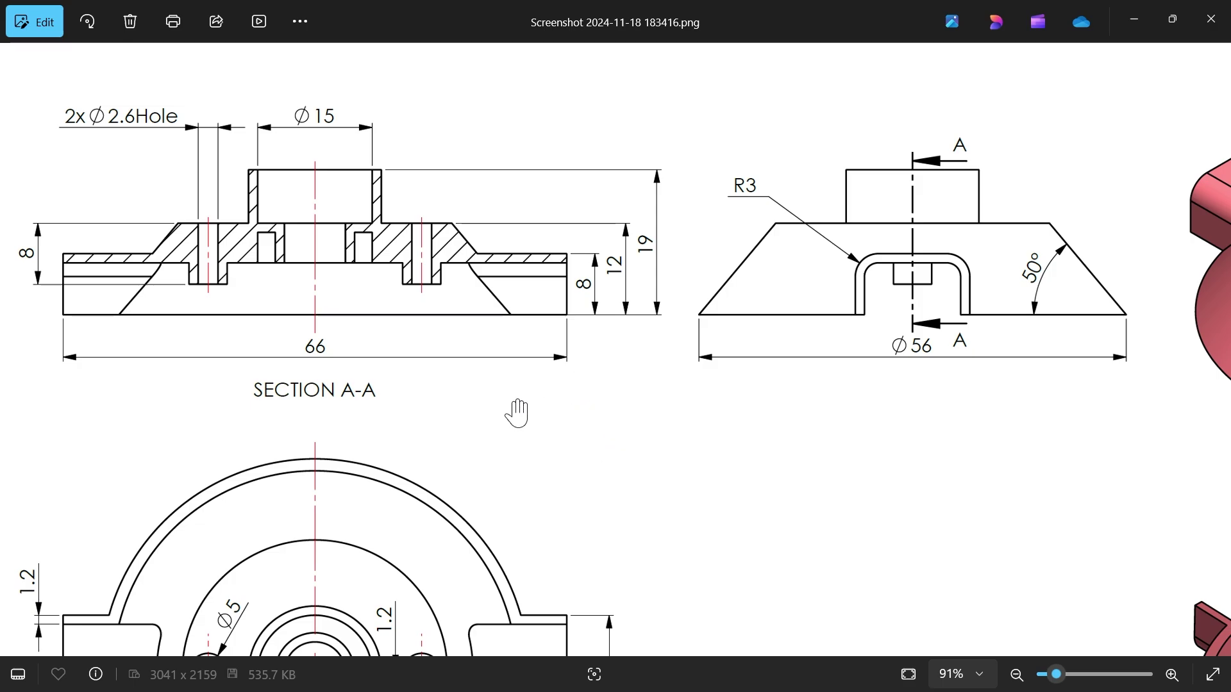
pyautogui.moveTo(500, 397)
pyautogui.mouseDown()
pyautogui.moveTo(434, 390)
pyautogui.moveTo(564, 373)
pyautogui.moveTo(577, 300)
pyautogui.mouseUp()
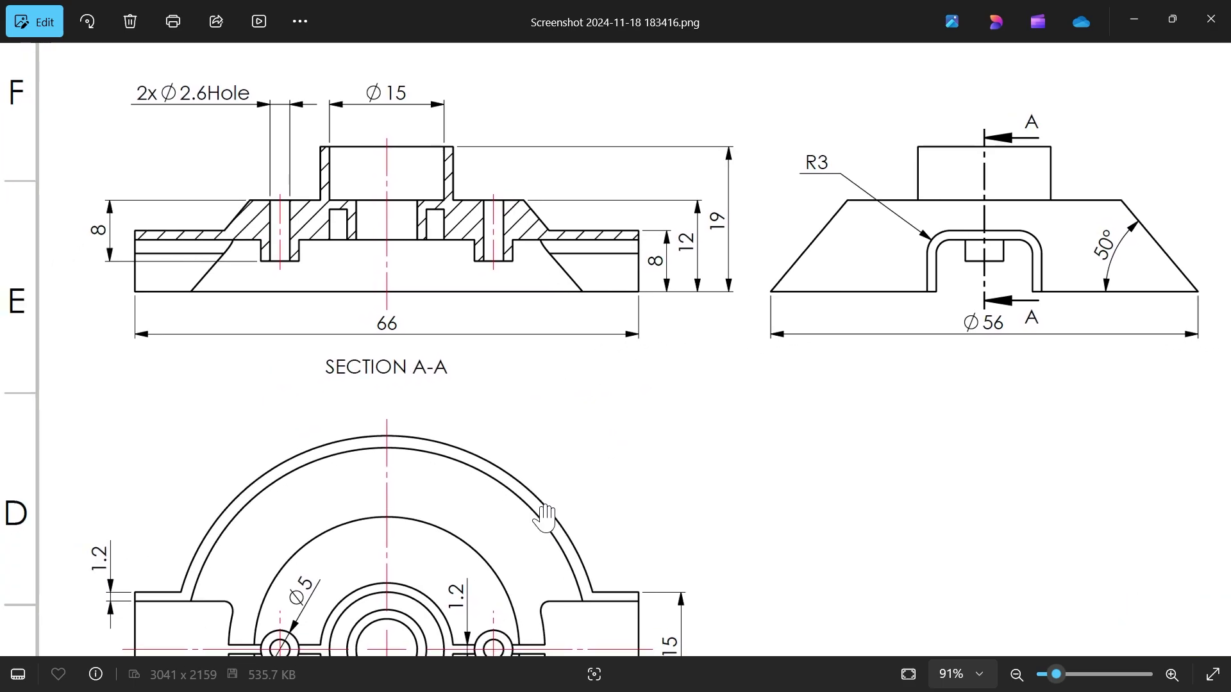
pyautogui.moveTo(543, 519); pyautogui.dragTo(583, 423)
pyautogui.scroll(2, 626, 393)
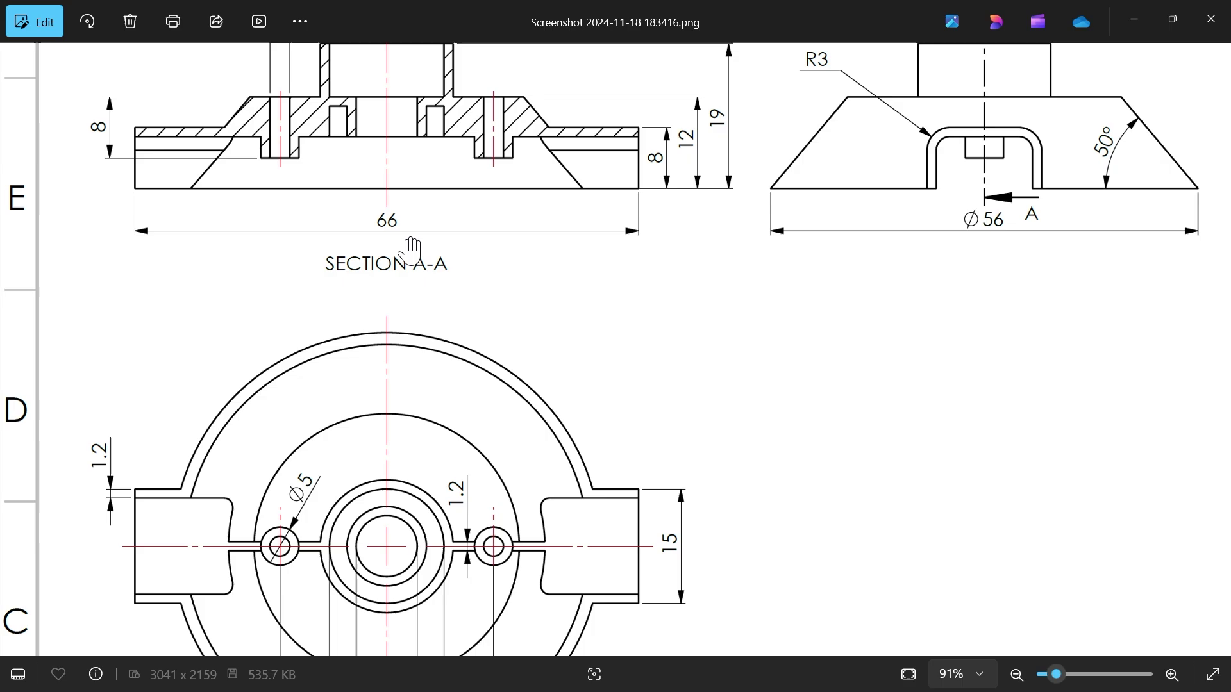
# - On the Front Plane, sketch a horizontal line from the origin and a downward slanted line
pyautogui.click(1133, 19)
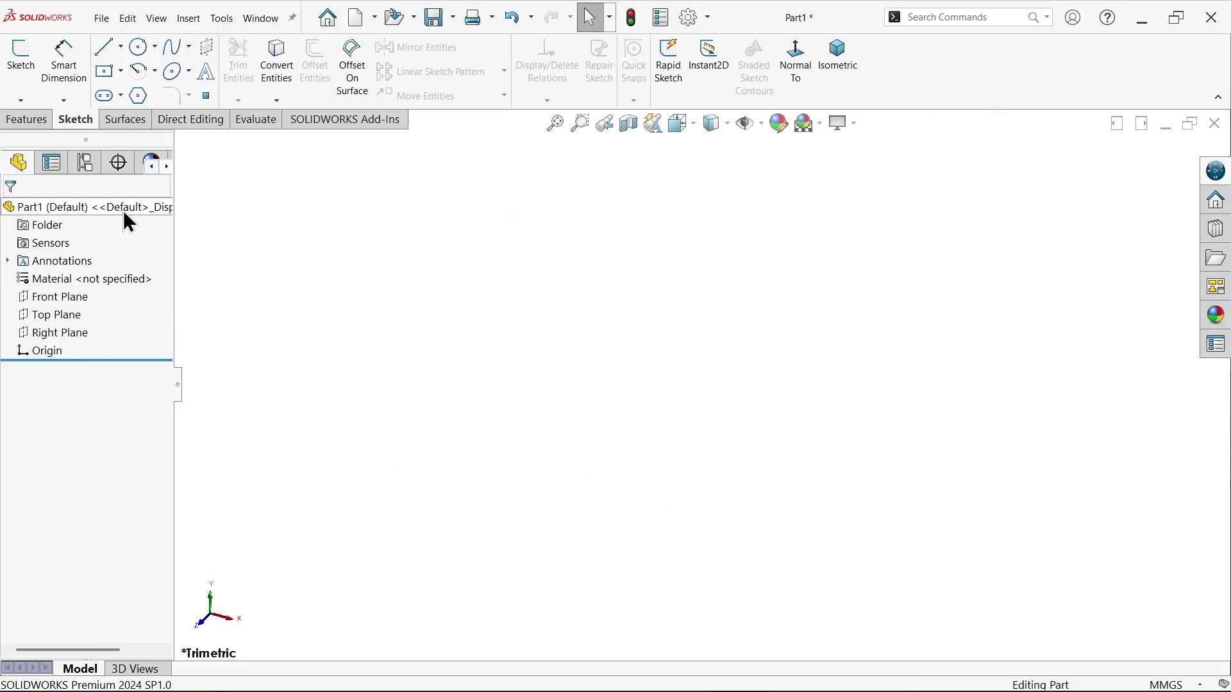
pyautogui.click(71, 301)
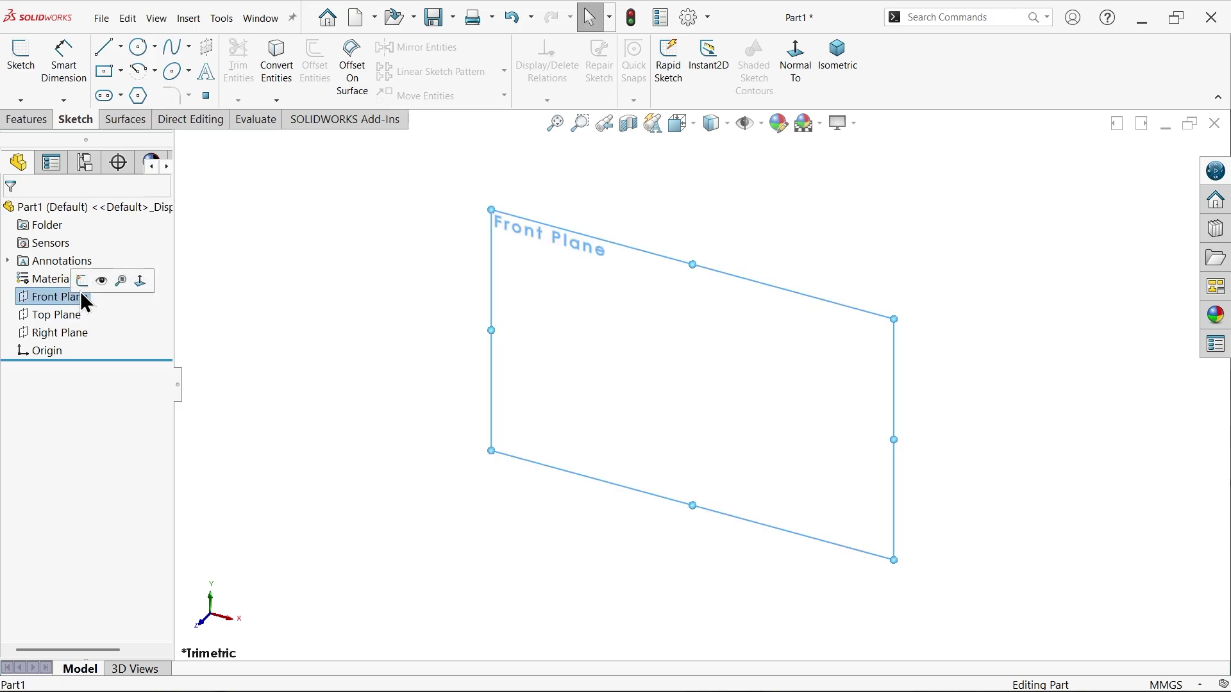
pyautogui.click(82, 282)
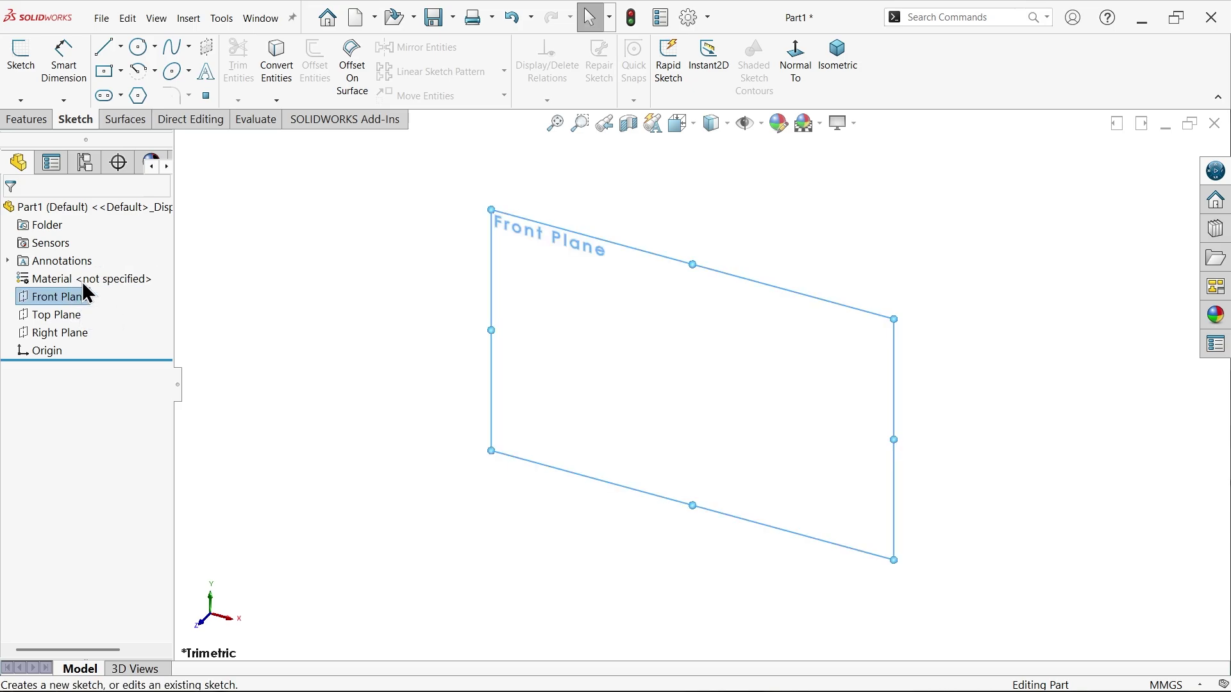
pyautogui.click(105, 56)
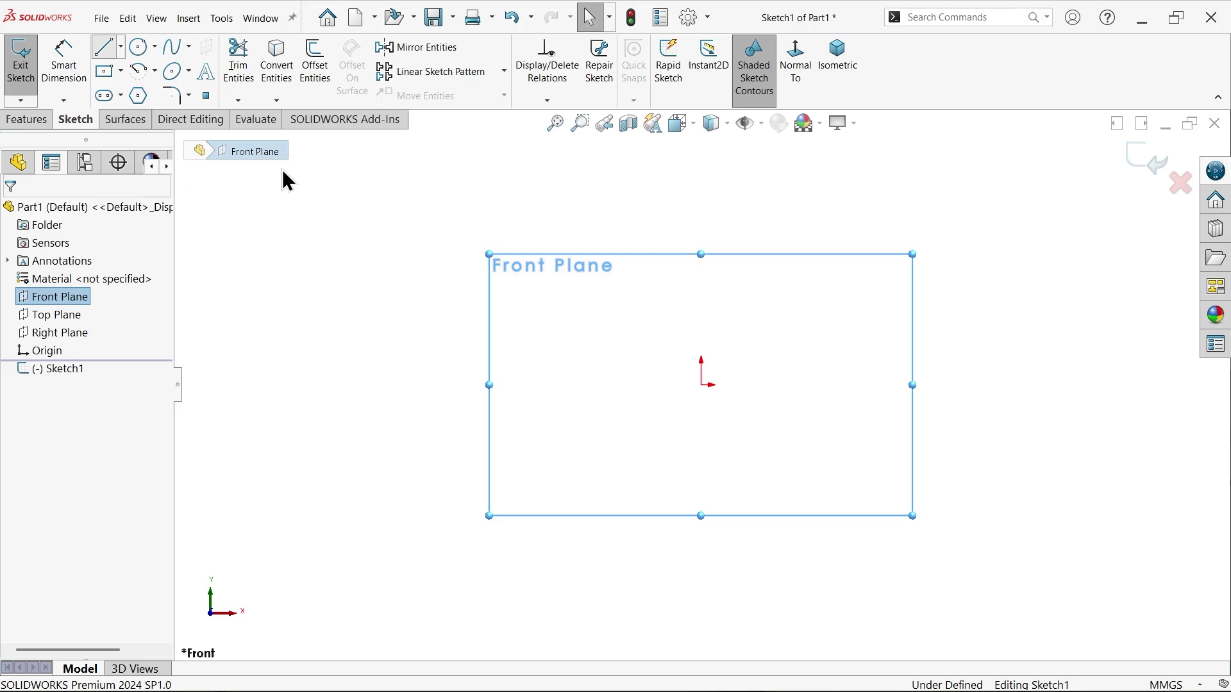
pyautogui.click(701, 384)
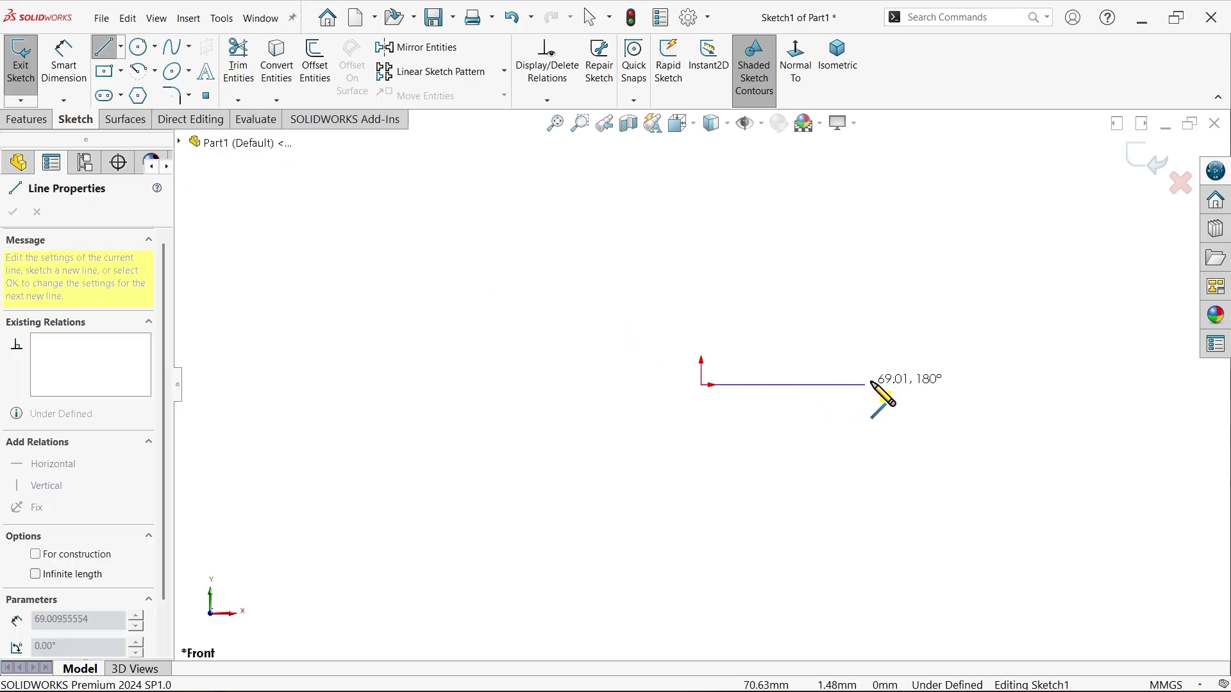
pyautogui.click(915, 384)
pyautogui.rightClick(989, 452)
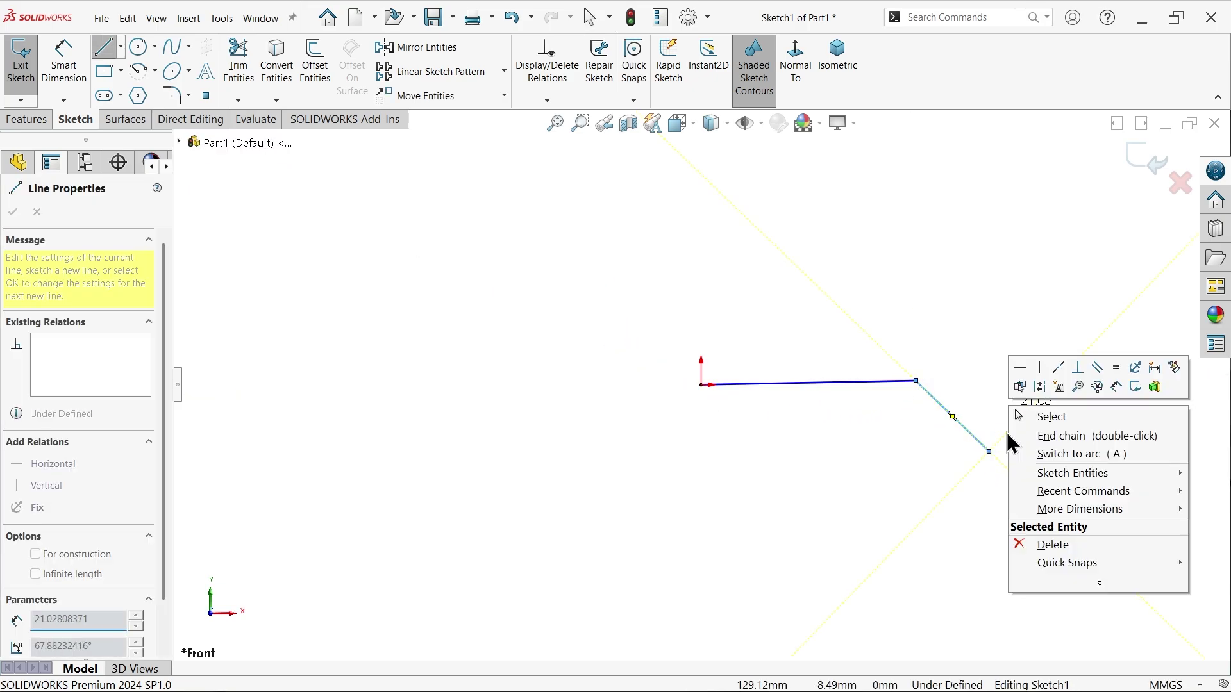
pyautogui.click(1041, 418)
pyautogui.scroll(-3, 927, 431)
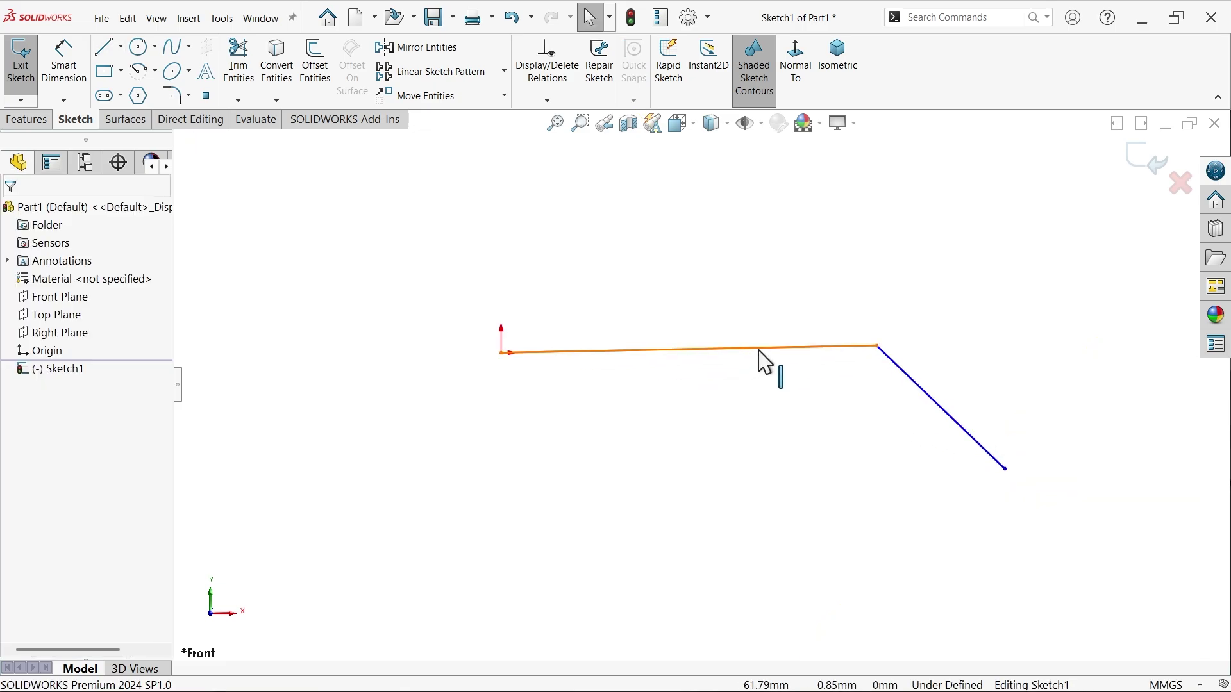
pyautogui.click(764, 359)
pyautogui.click(796, 292)
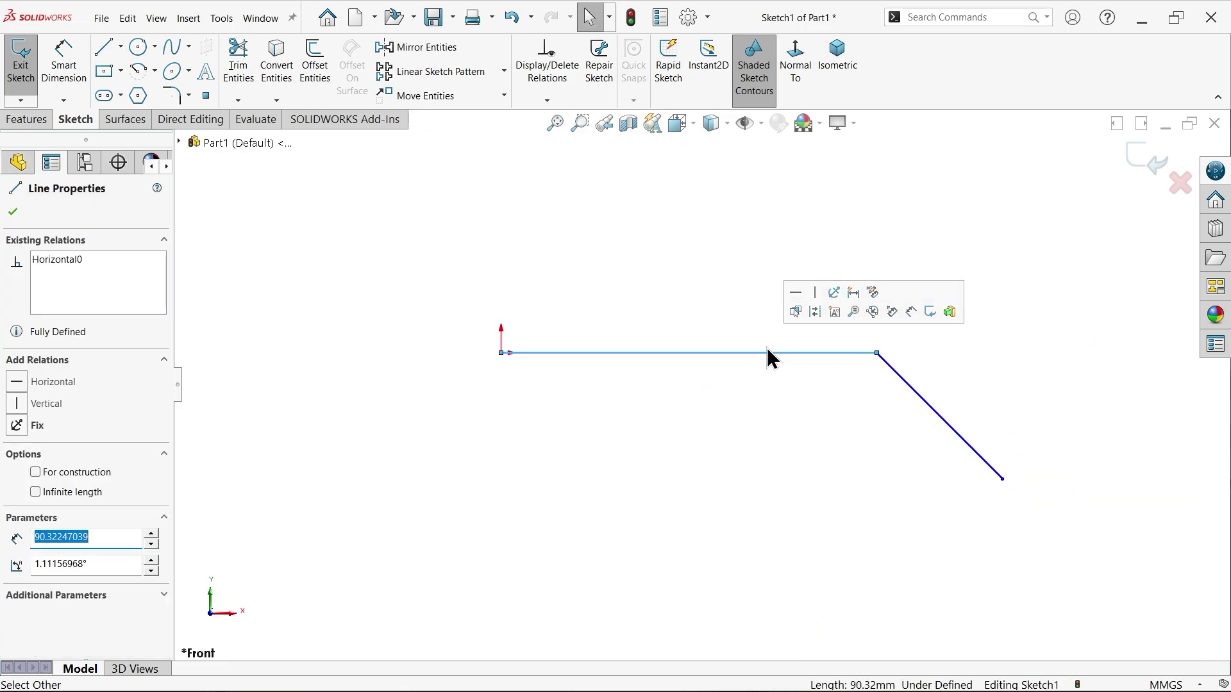
# - Add a short vertical centerline running down from the origin
pyautogui.click(121, 46)
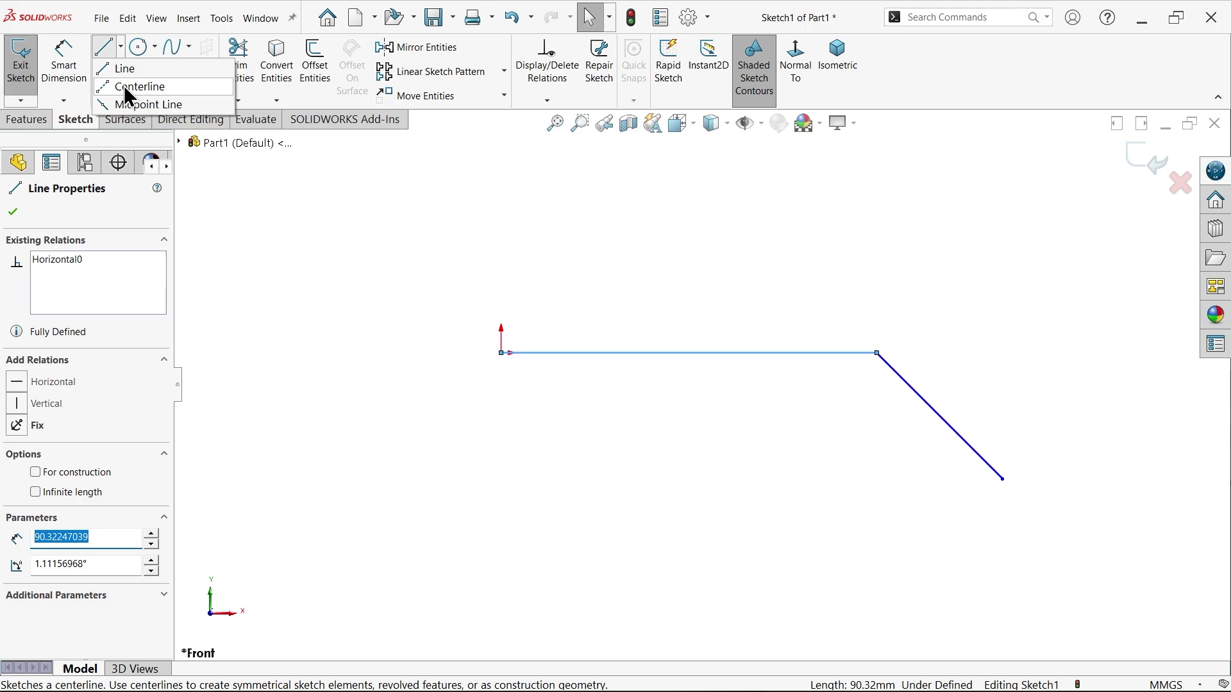
pyautogui.click(125, 86)
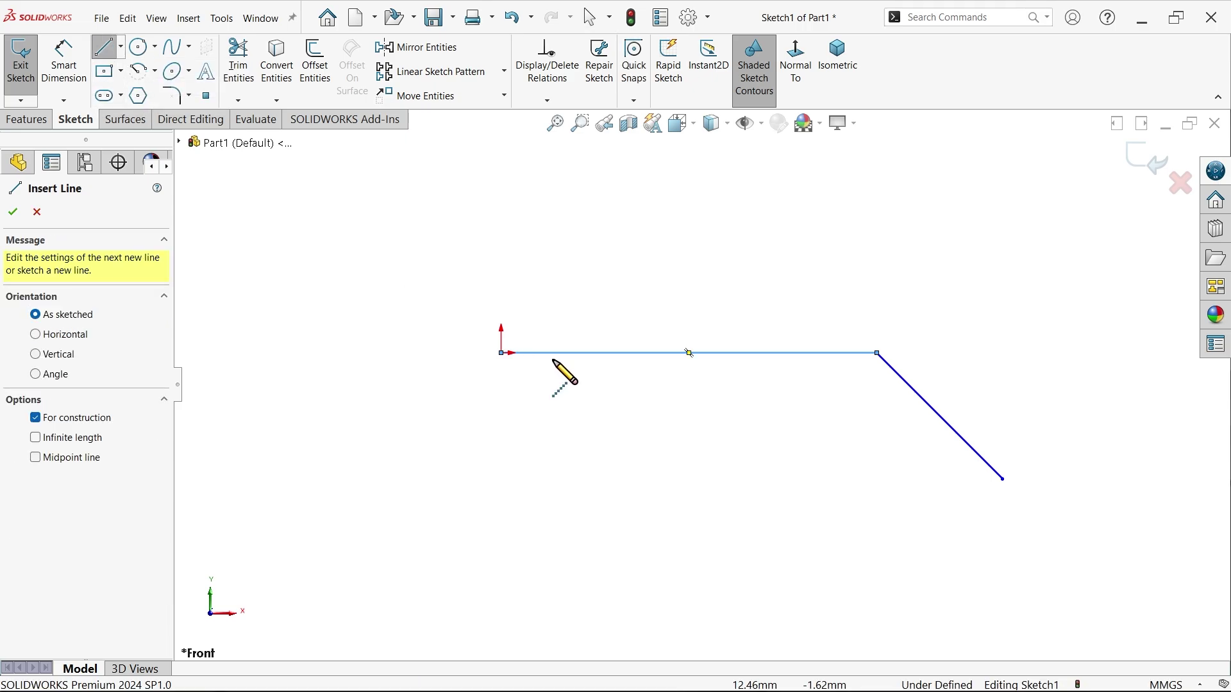
pyautogui.click(502, 352)
pyautogui.click(501, 441)
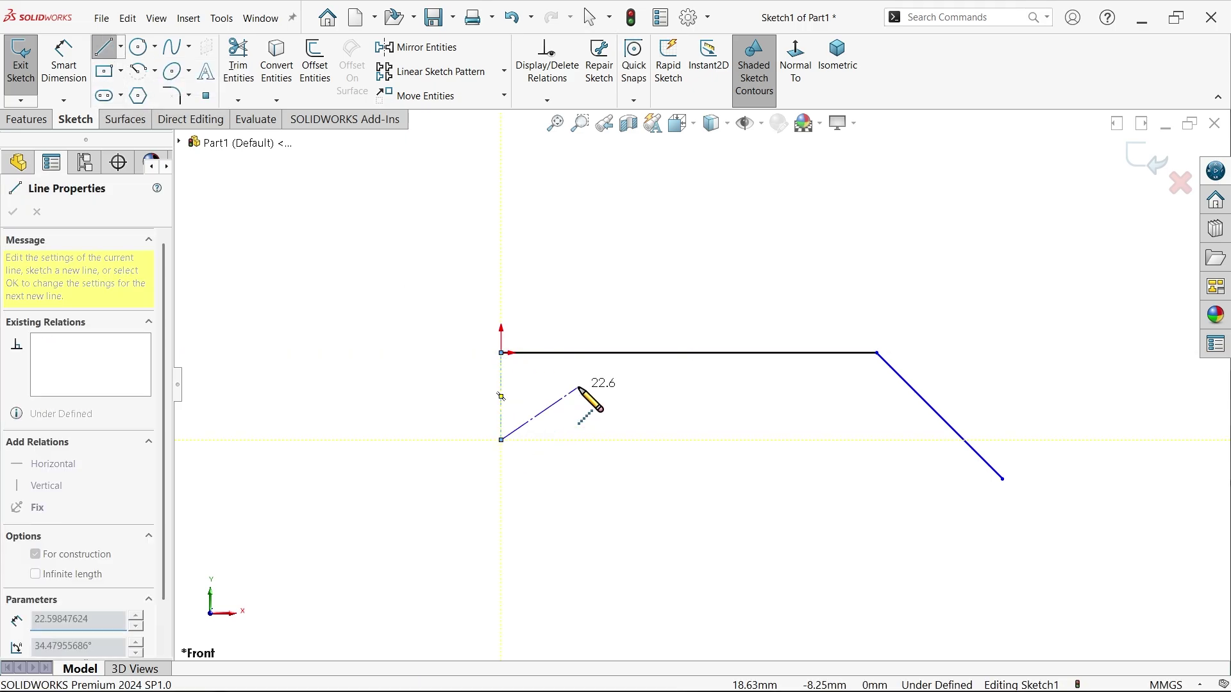
pyautogui.rightClick(579, 388)
pyautogui.click(632, 394)
# - Dimension the slanted wall's angle as 50°
pyautogui.press('f')
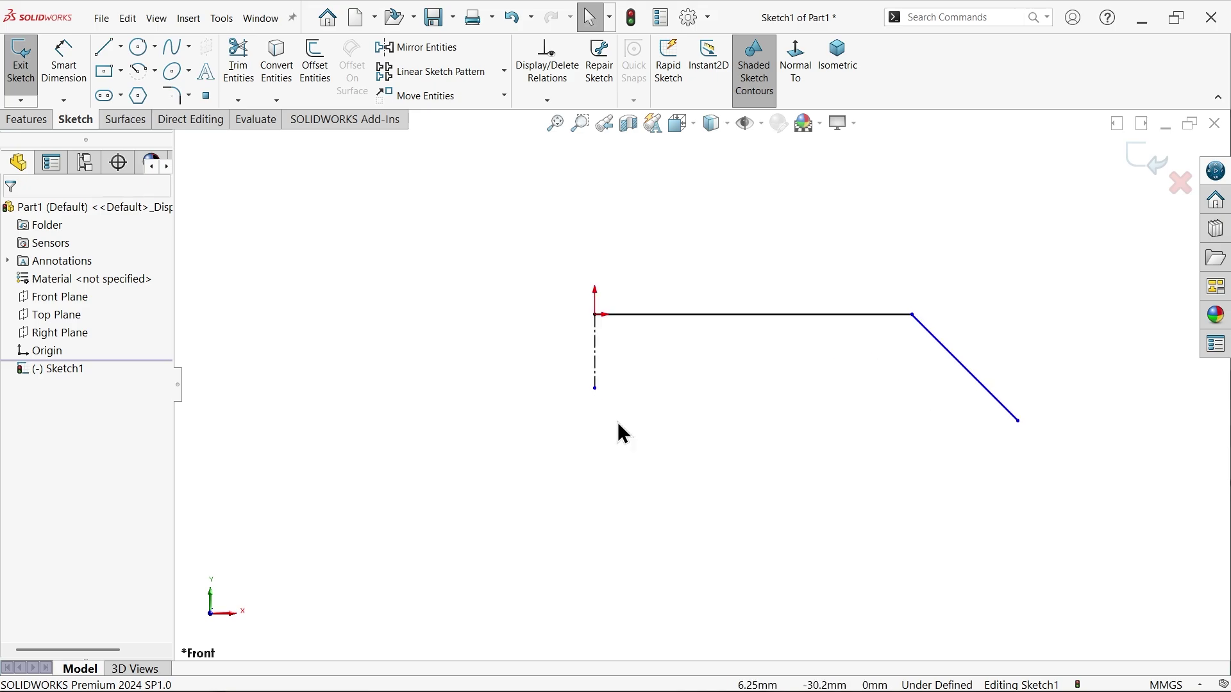
pyautogui.click(64, 64)
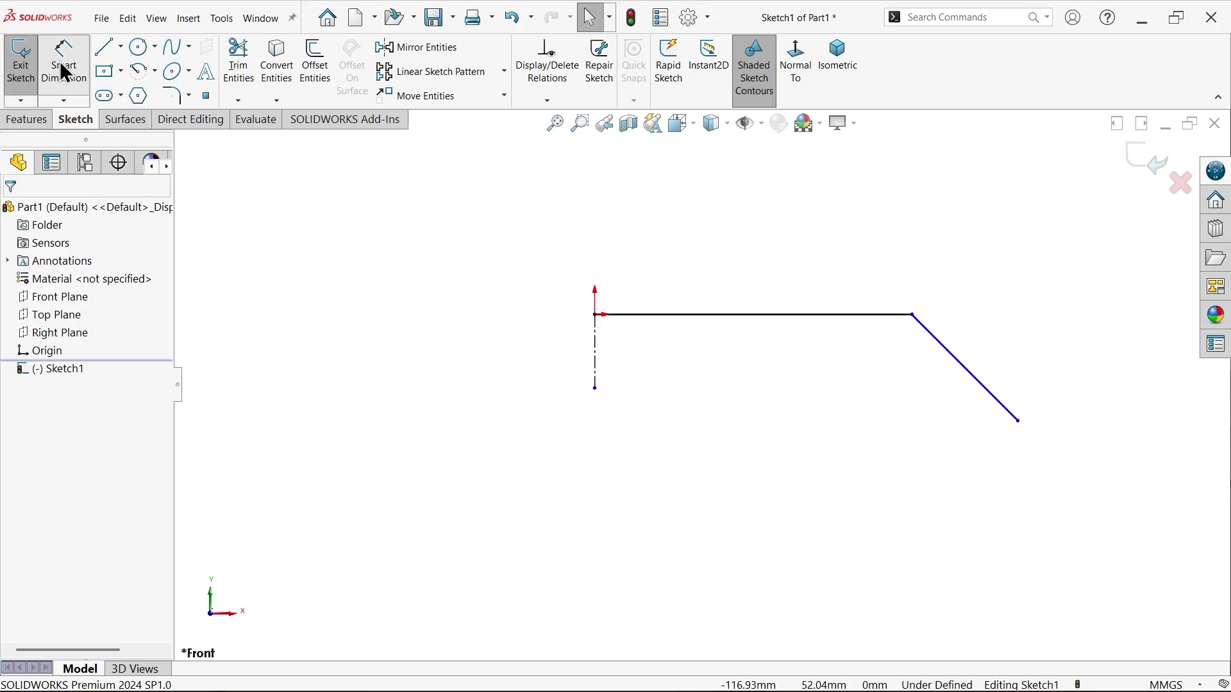
pyautogui.click(973, 377)
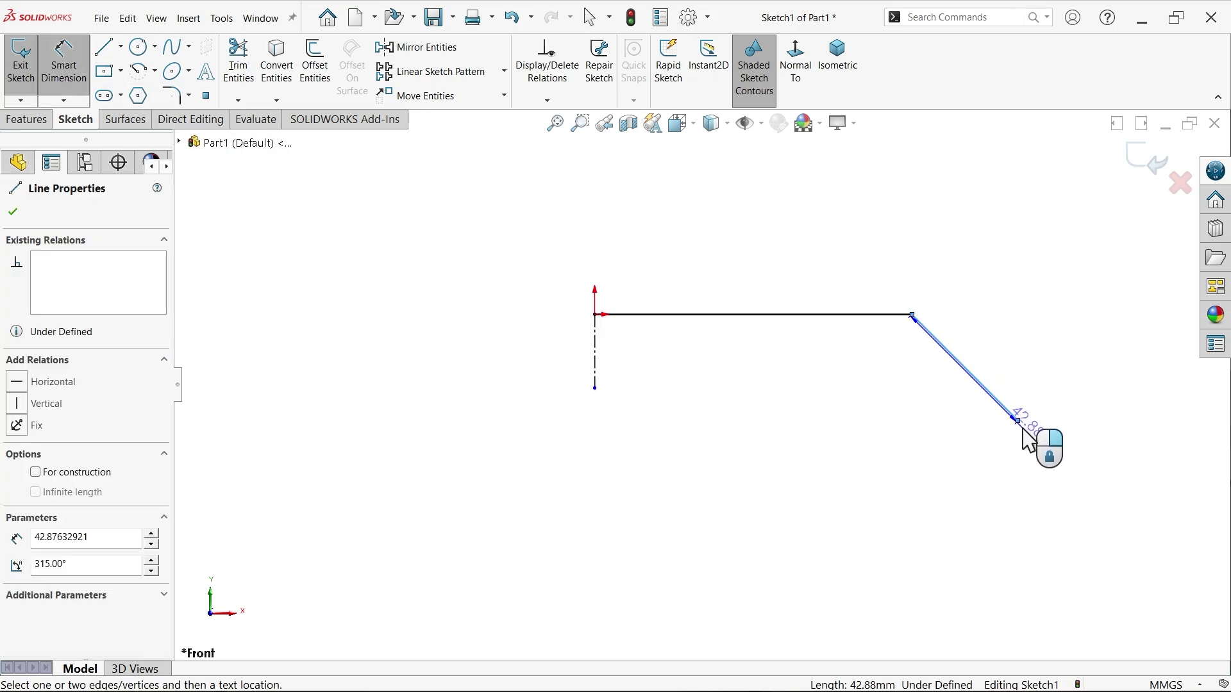
pyautogui.scroll(-5, 981, 416)
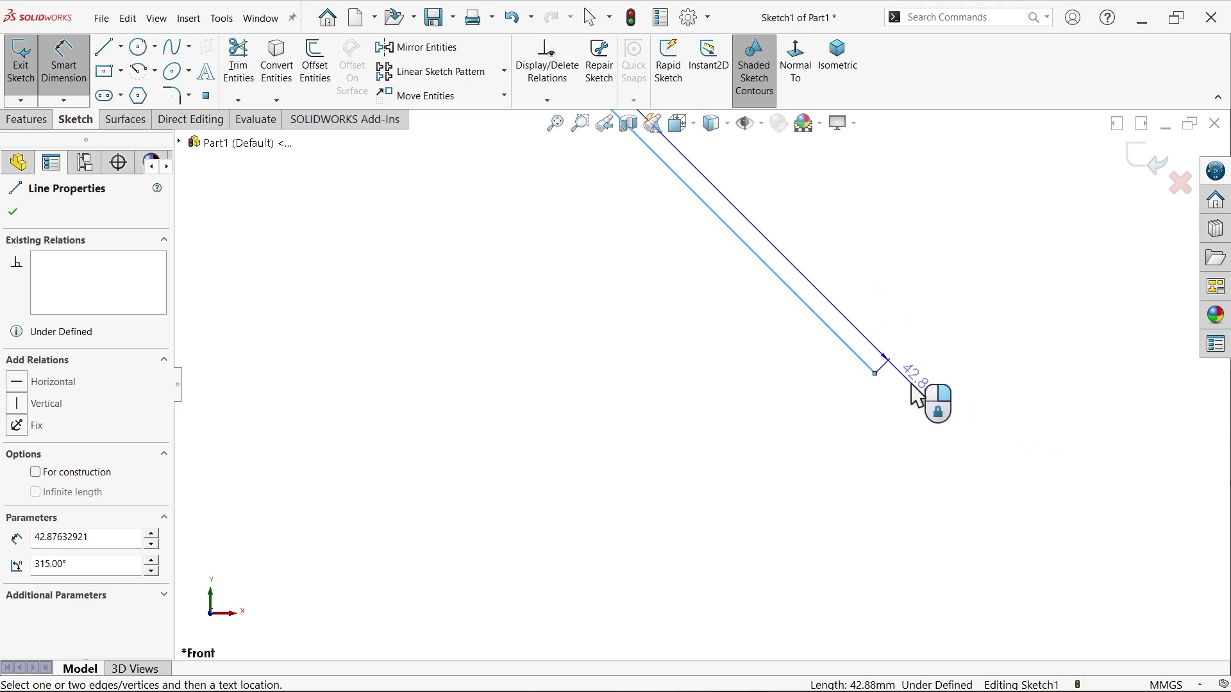
pyautogui.click(877, 376)
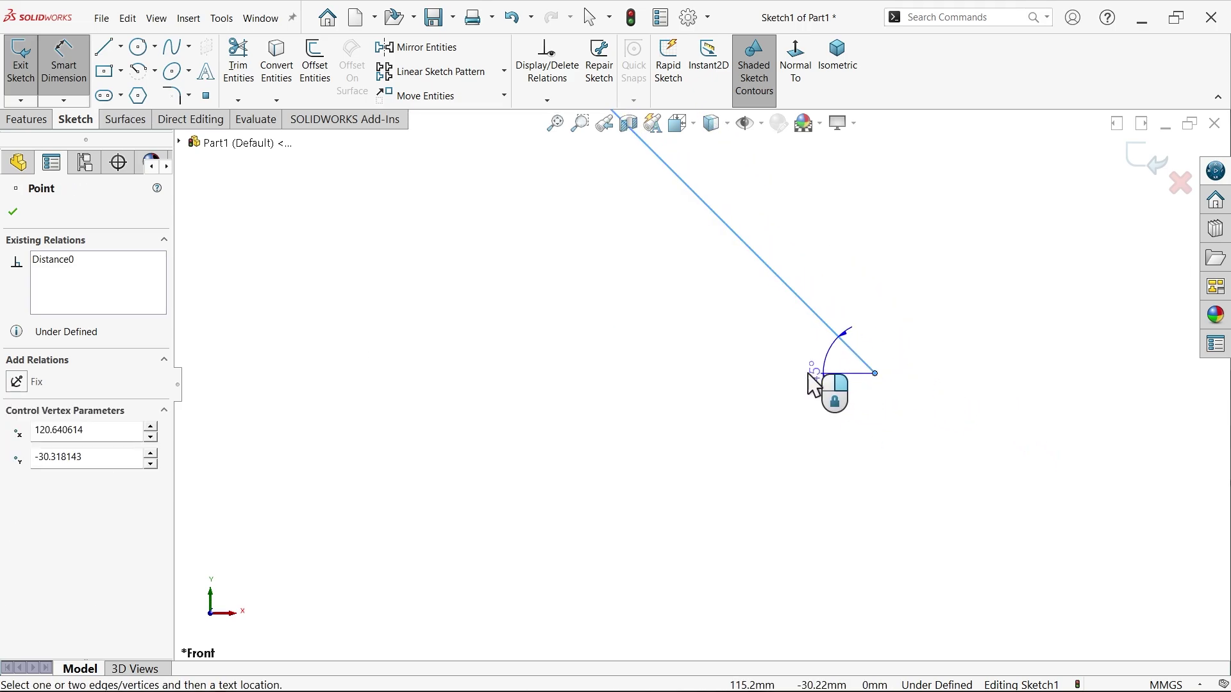
pyautogui.scroll(3, 711, 351)
pyautogui.click(668, 334)
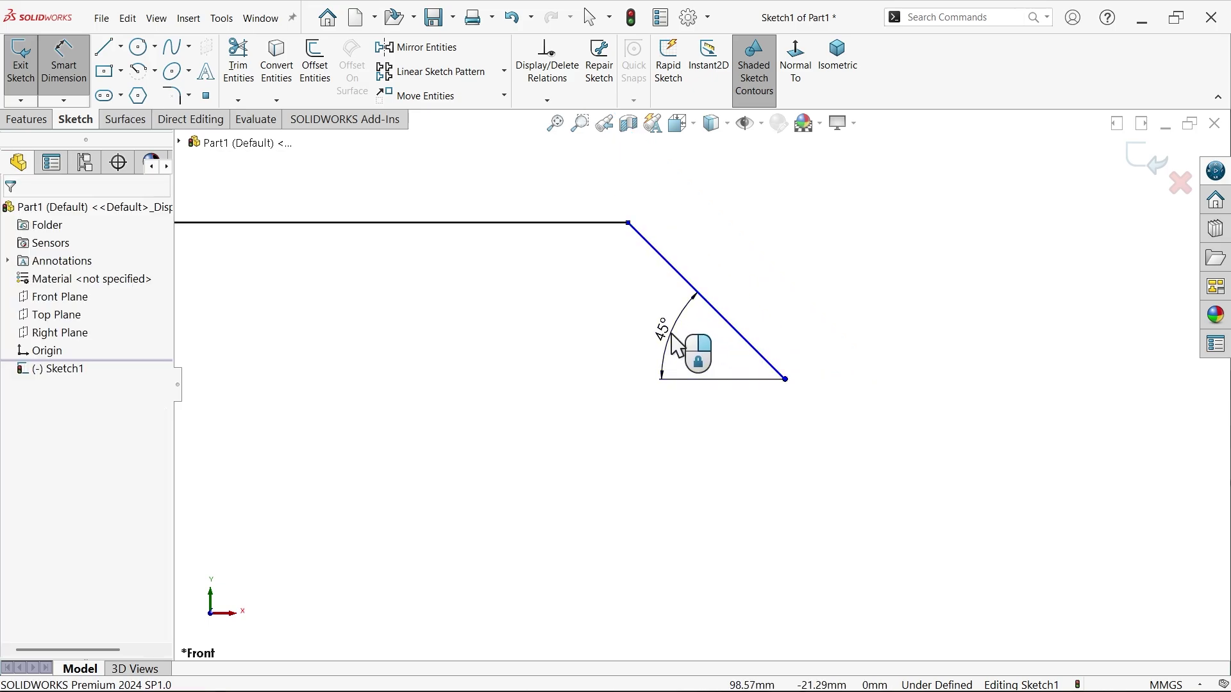
pyautogui.write('50')
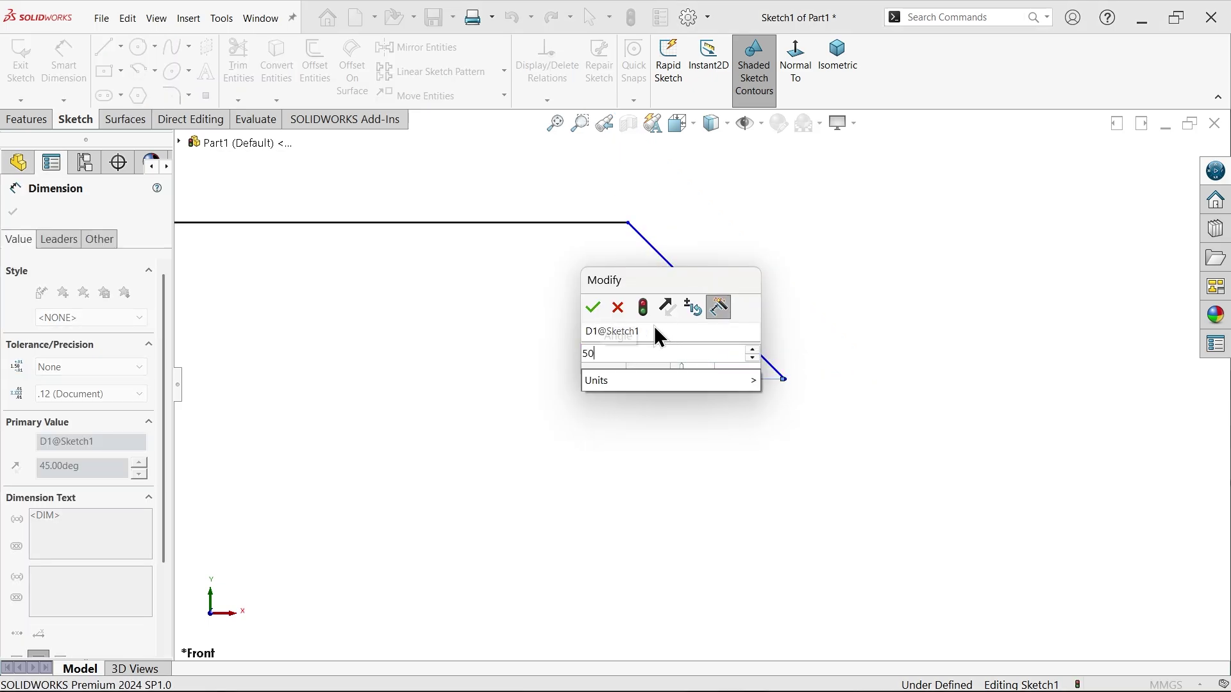
pyautogui.click(593, 307)
pyautogui.scroll(5, 697, 349)
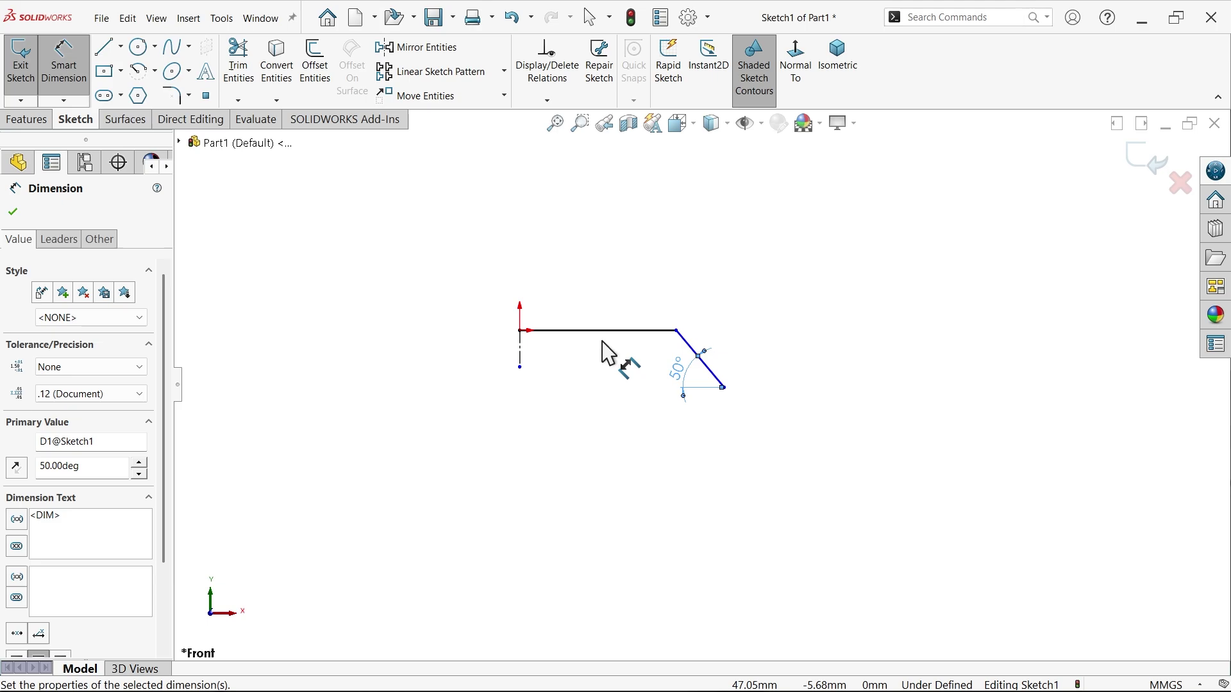
pyautogui.scroll(-4, 634, 372)
pyautogui.click(1040, 412)
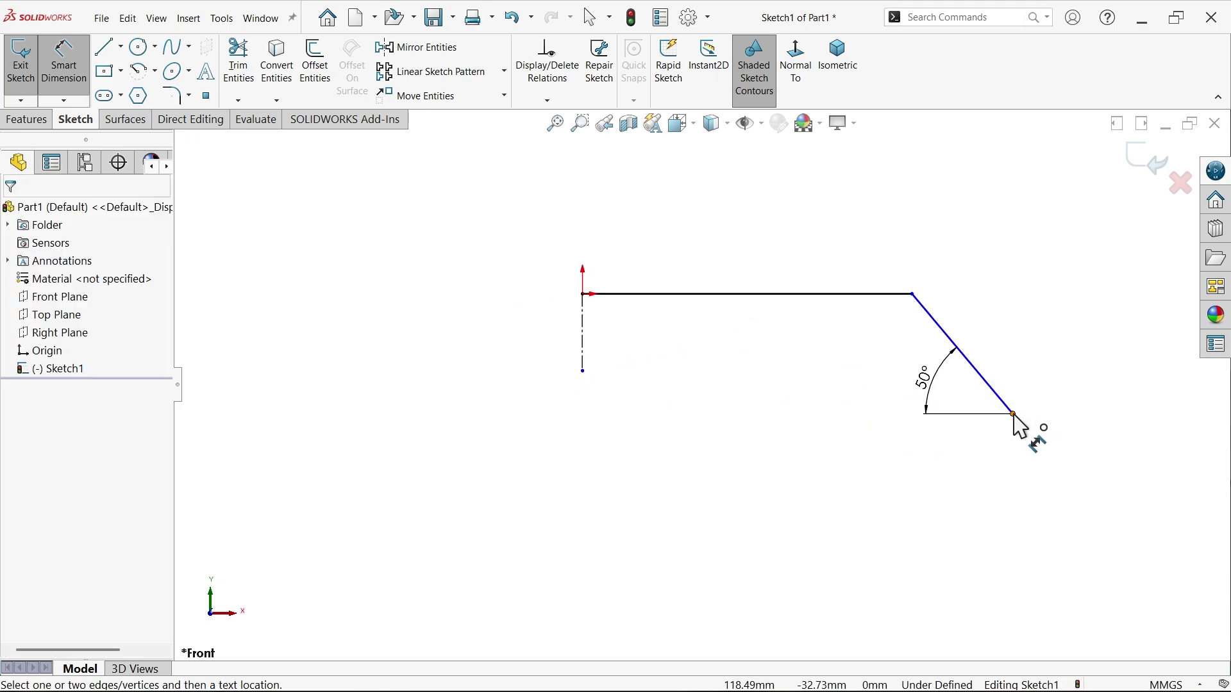
# - Set the base width, measured across the centerline, to 56 mm
pyautogui.click(1014, 414)
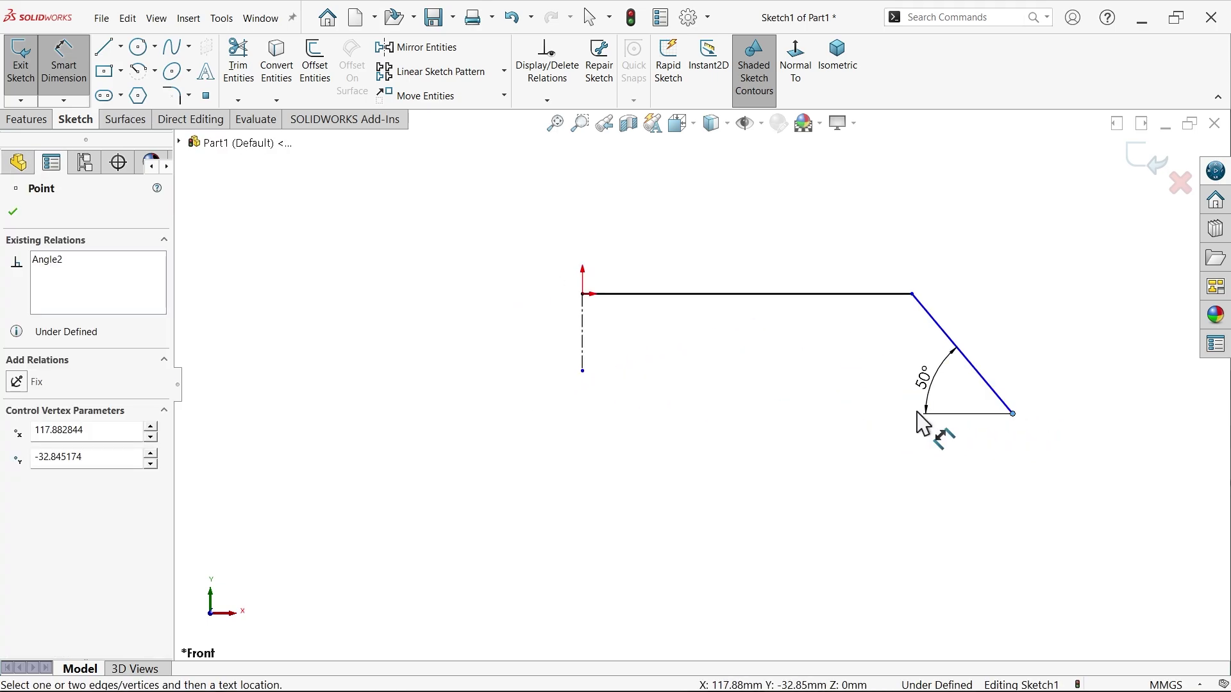
pyautogui.click(584, 367)
pyautogui.scroll(2, 564, 465)
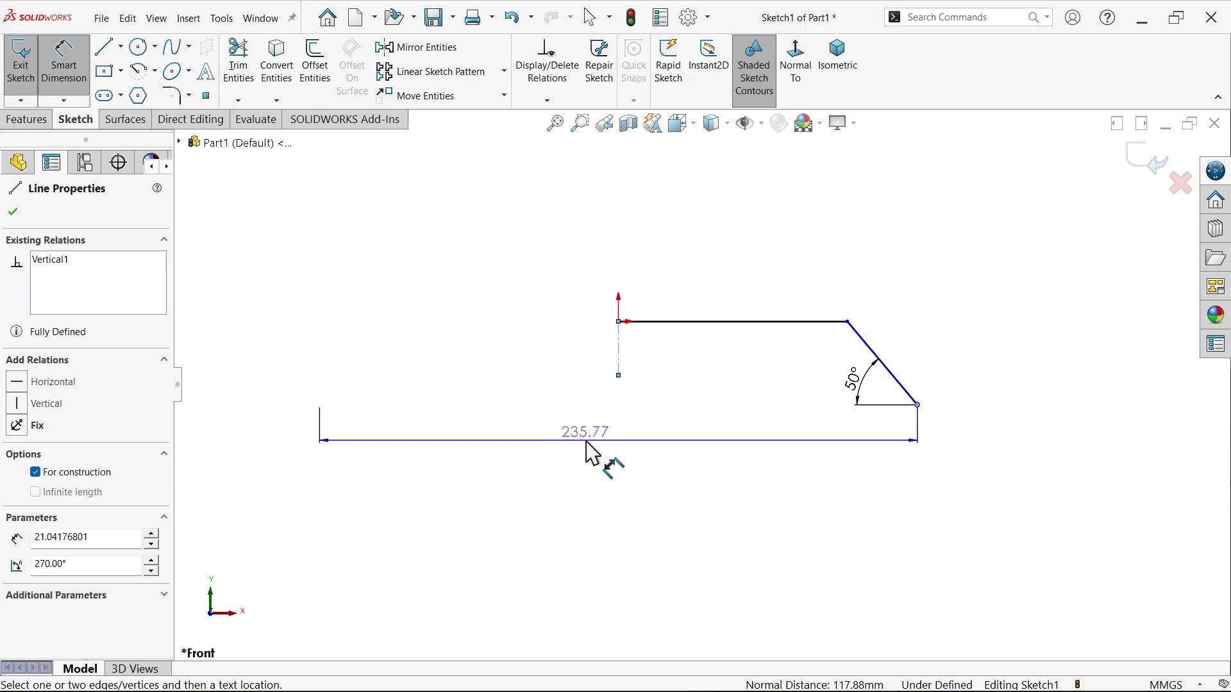
pyautogui.click(609, 445)
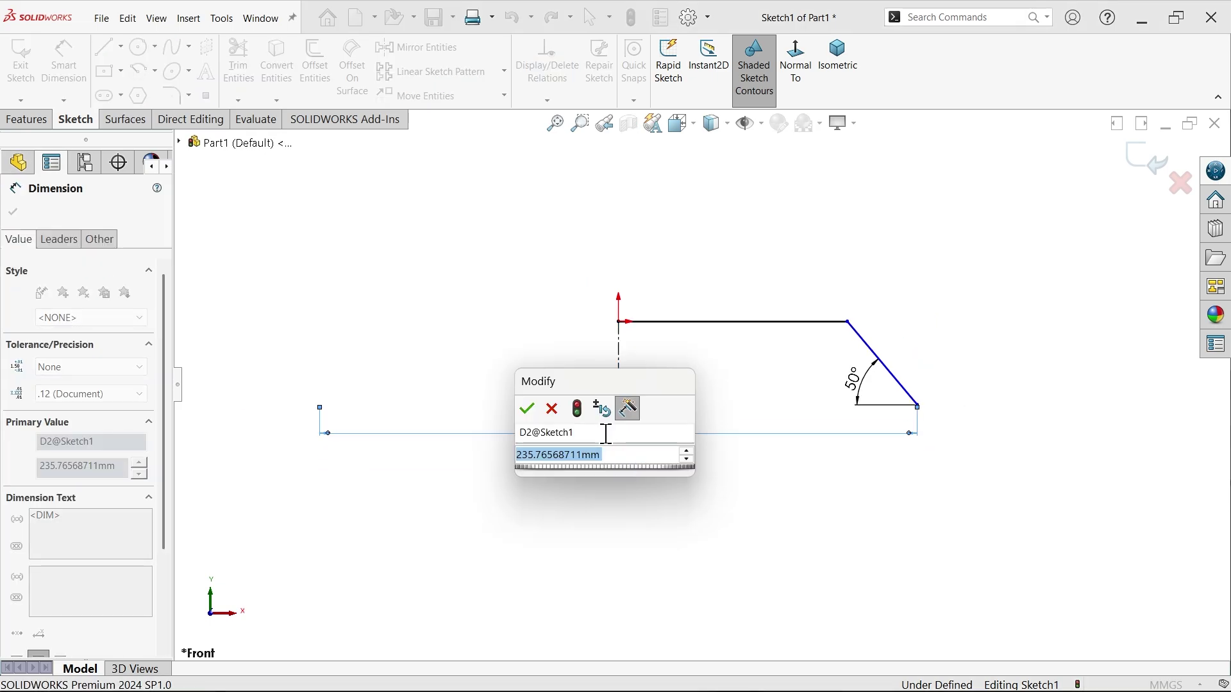
pyautogui.write('56')
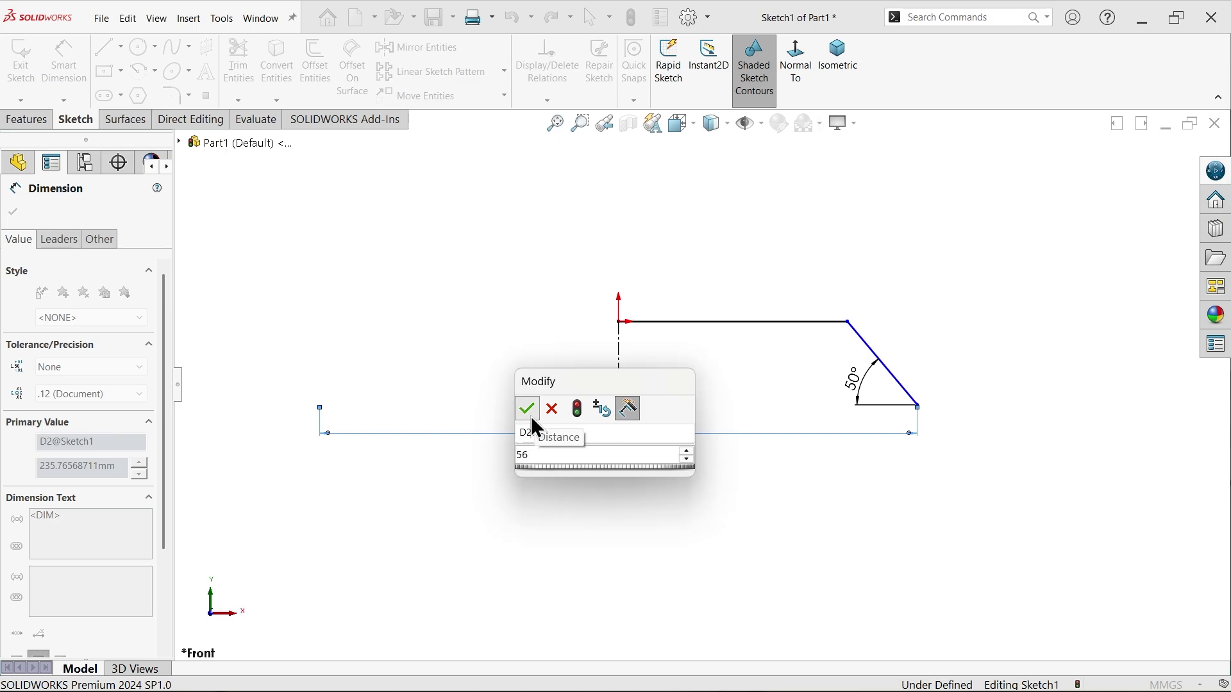
pyautogui.click(529, 413)
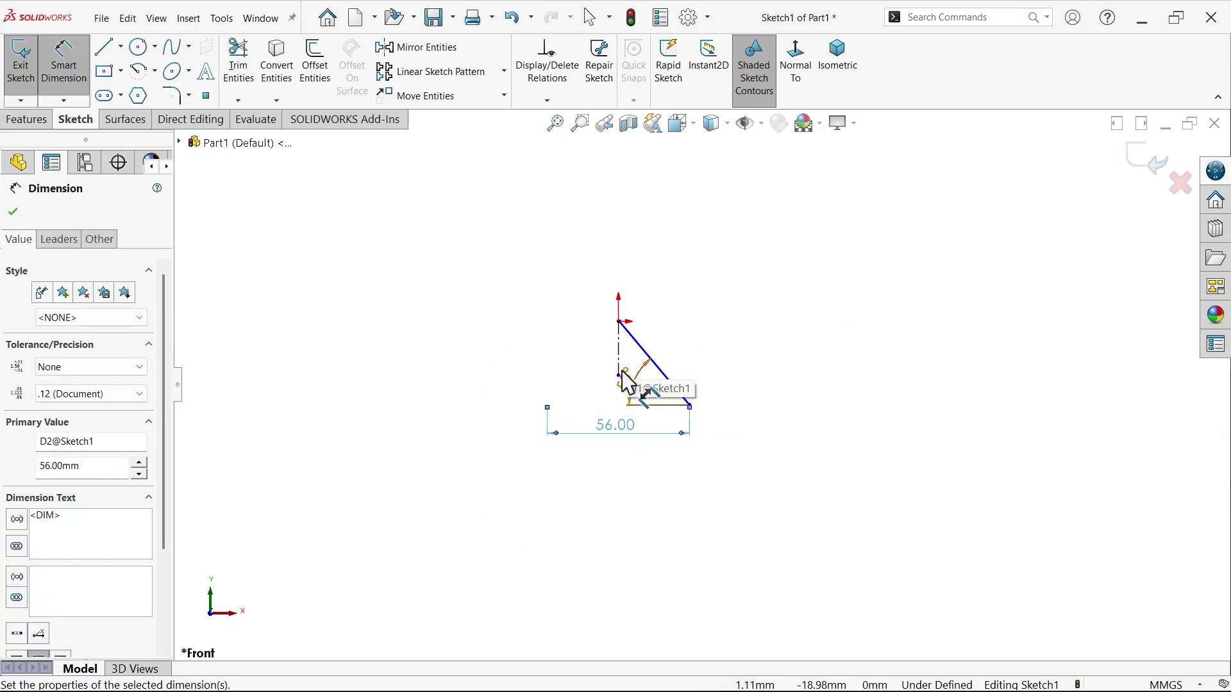
pyautogui.scroll(-6, 609, 372)
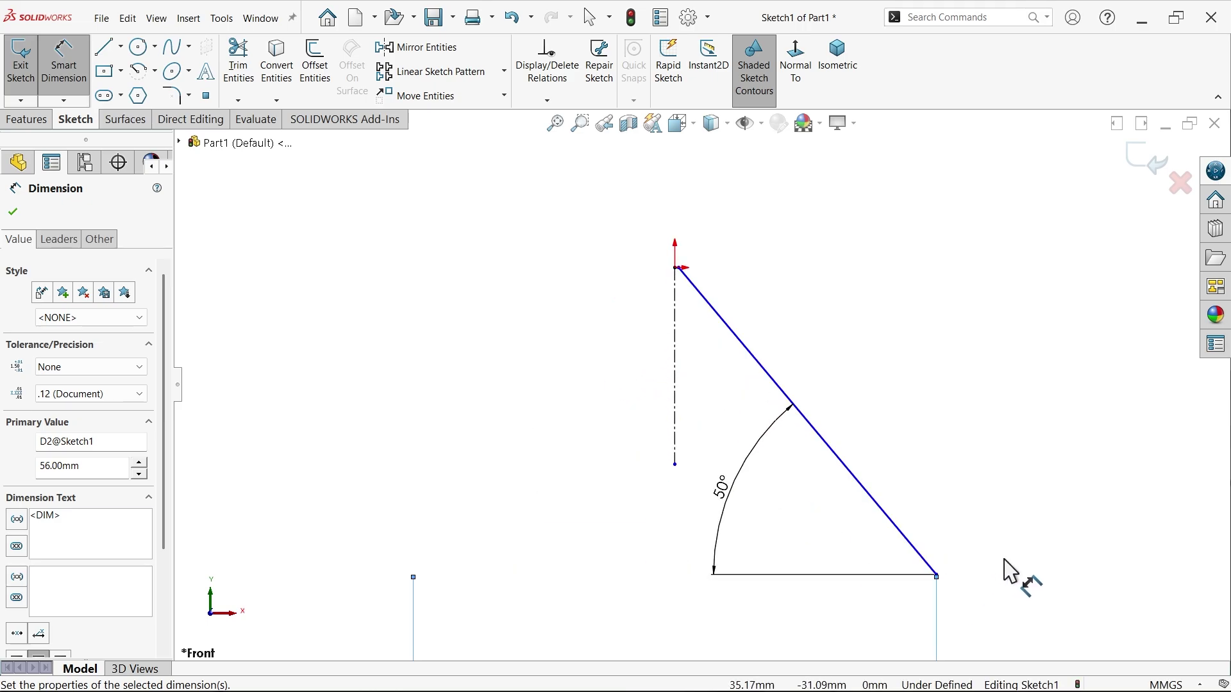
pyautogui.press('Escape')
# - Dimension the profile height as 12 mm and move the 50° label nearer the edge
pyautogui.click(938, 576)
pyautogui.scroll(-4, 641, 346)
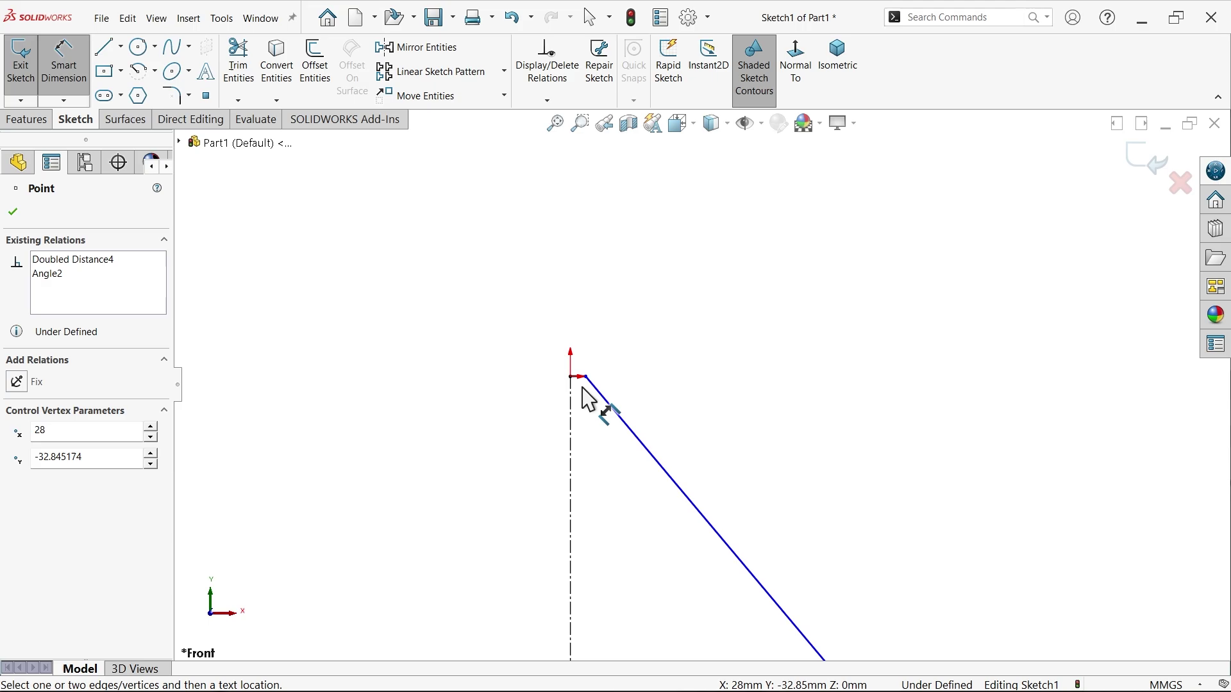
pyautogui.click(618, 363)
pyautogui.scroll(7, 720, 398)
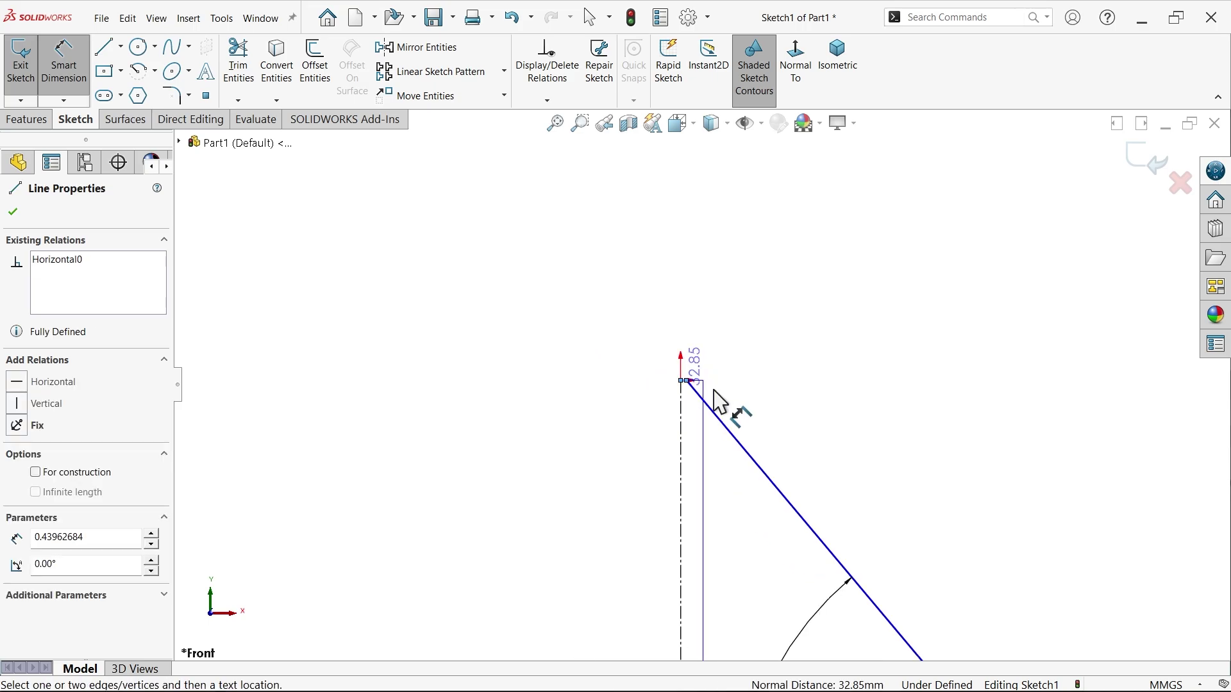
pyautogui.scroll(-3, 900, 471)
pyautogui.click(812, 428)
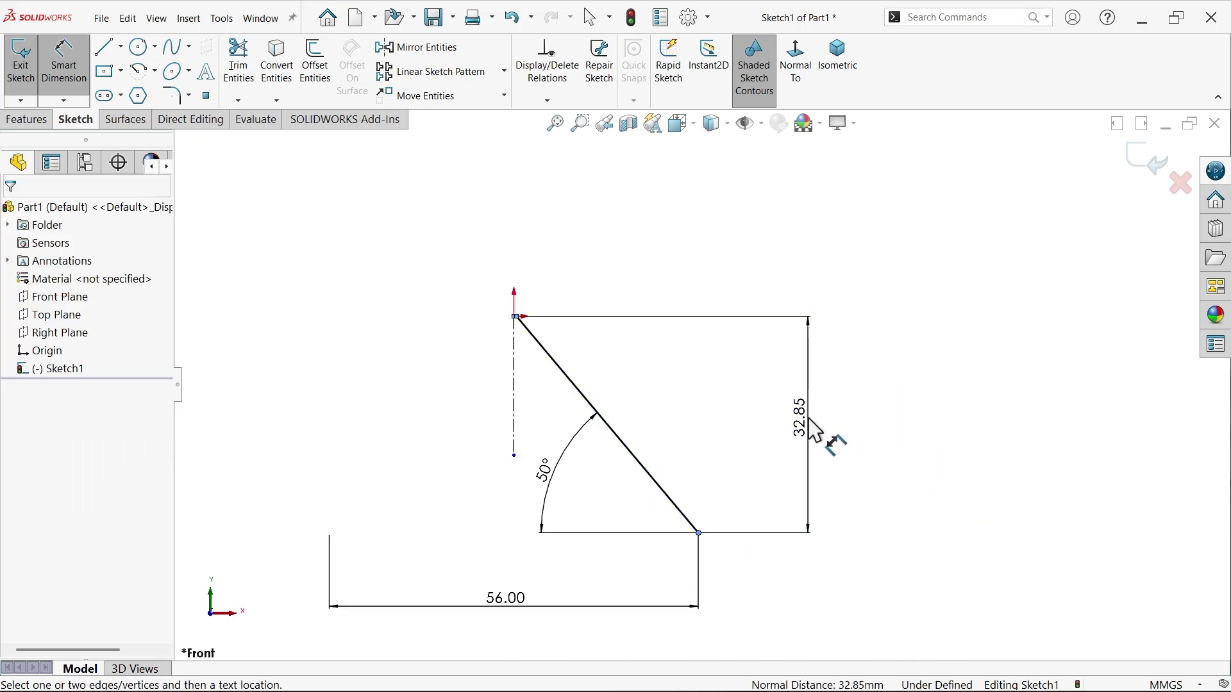
pyautogui.write('1')
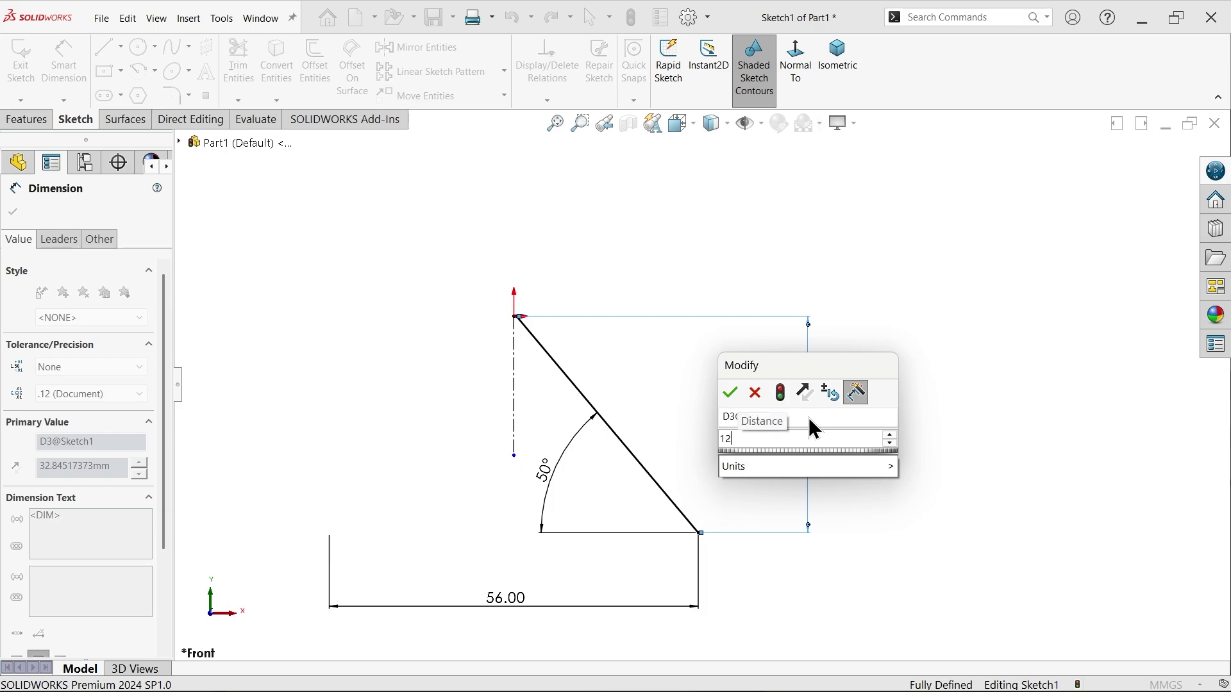
pyautogui.write('2')
pyautogui.press('Return')
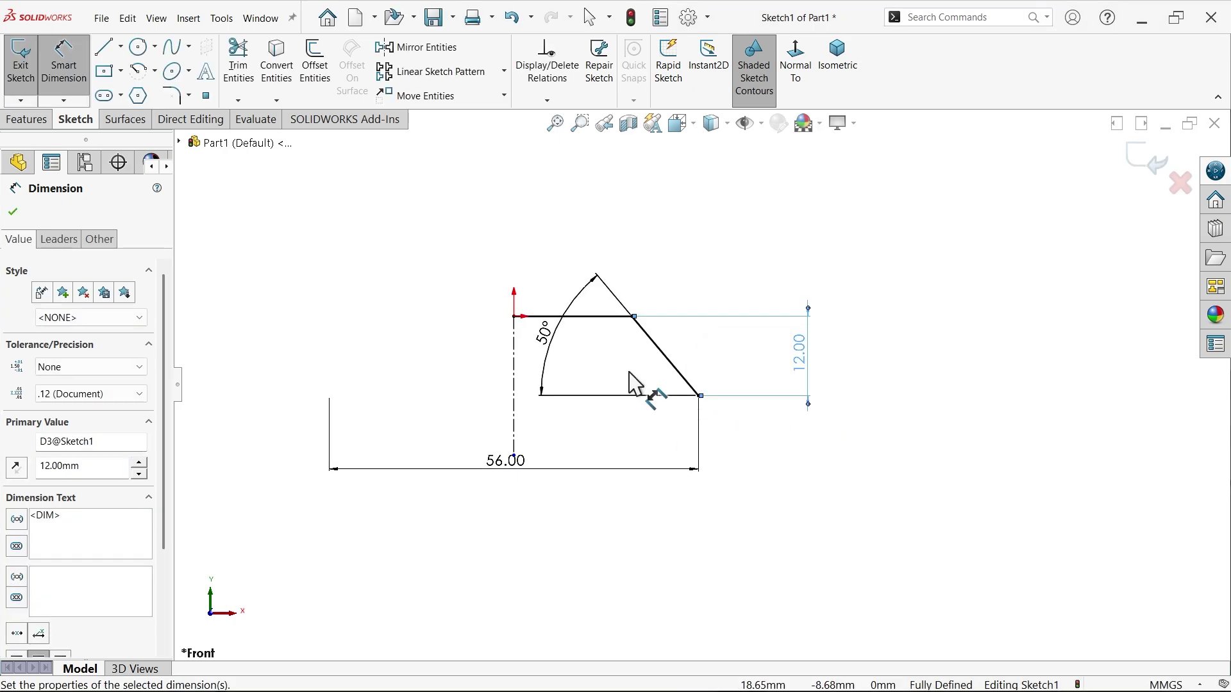
pyautogui.scroll(-2, 571, 343)
pyautogui.moveTo(558, 349)
pyautogui.mouseDown()
pyautogui.moveTo(626, 398)
pyautogui.moveTo(671, 401)
pyautogui.mouseUp()
pyautogui.scroll(2, 596, 401)
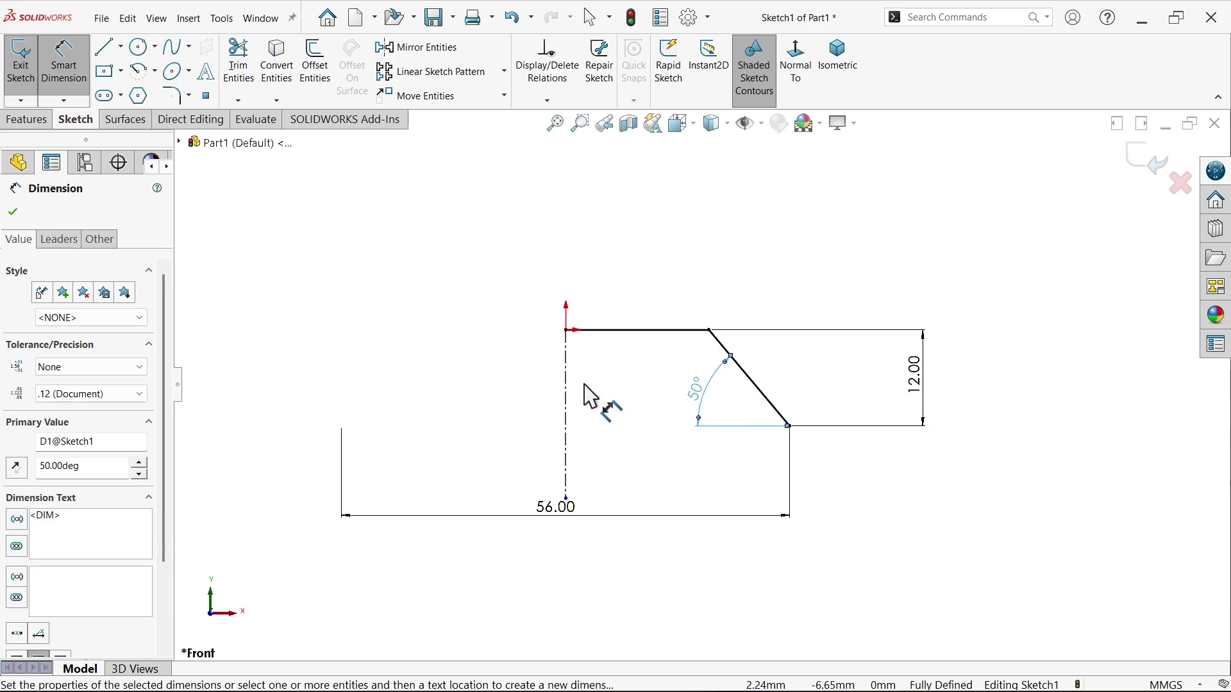
pyautogui.click(130, 122)
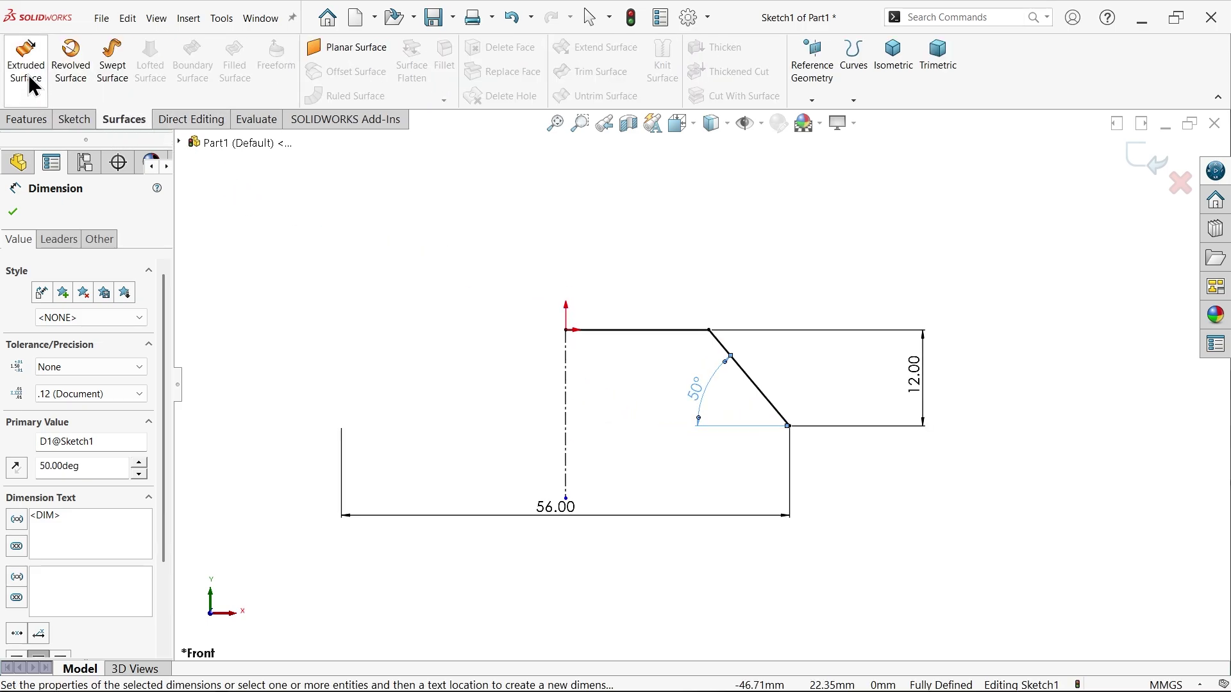
# - Revolve the profile about centerline Line3 as a Blind surface, first at 180°
pyautogui.click(73, 84)
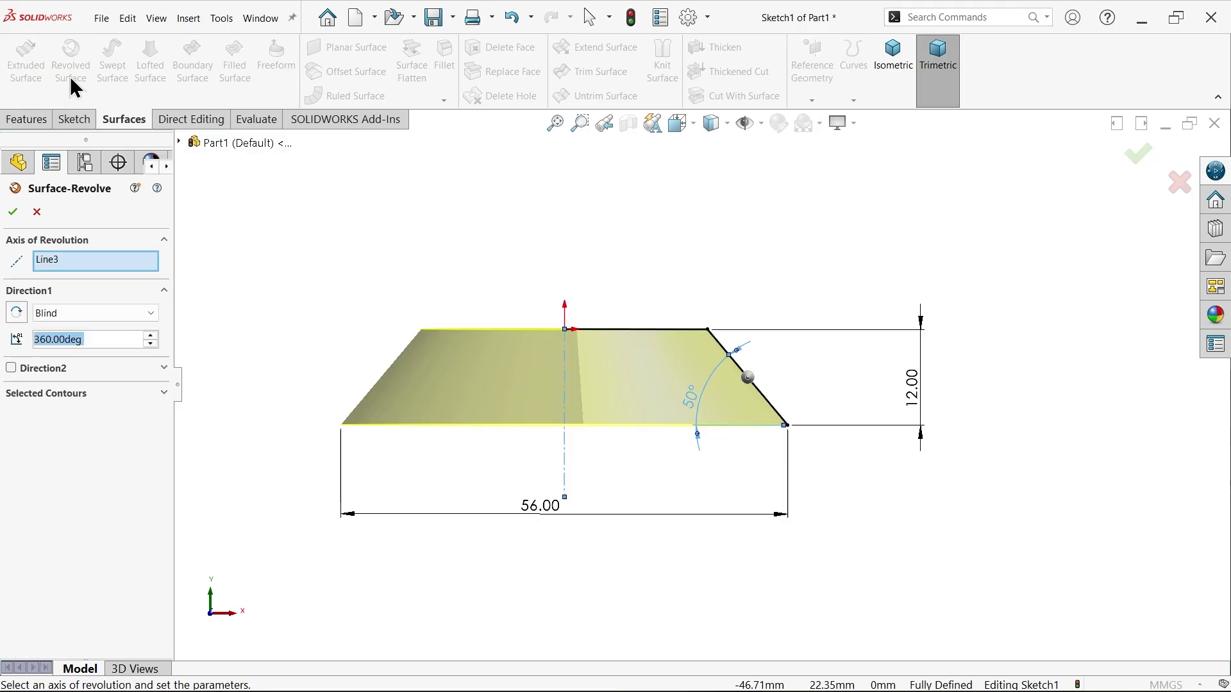
pyautogui.scroll(-3, 276, 197)
pyautogui.scroll(-2, 535, 295)
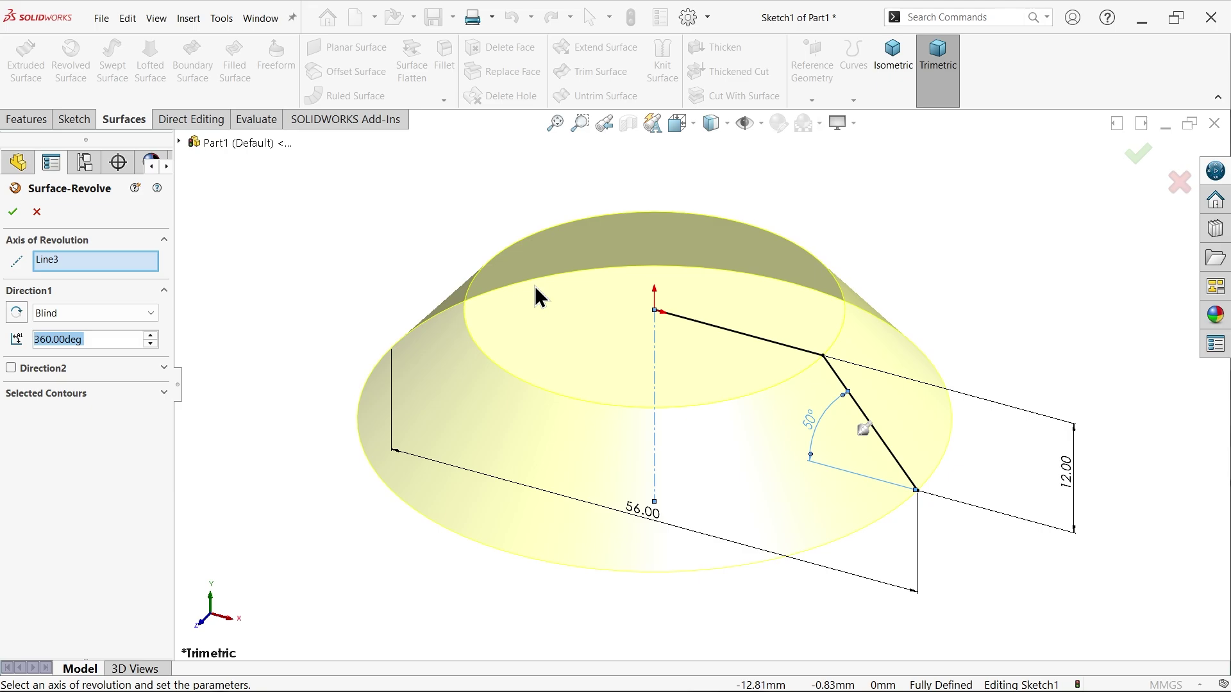
pyautogui.scroll(-2, 666, 313)
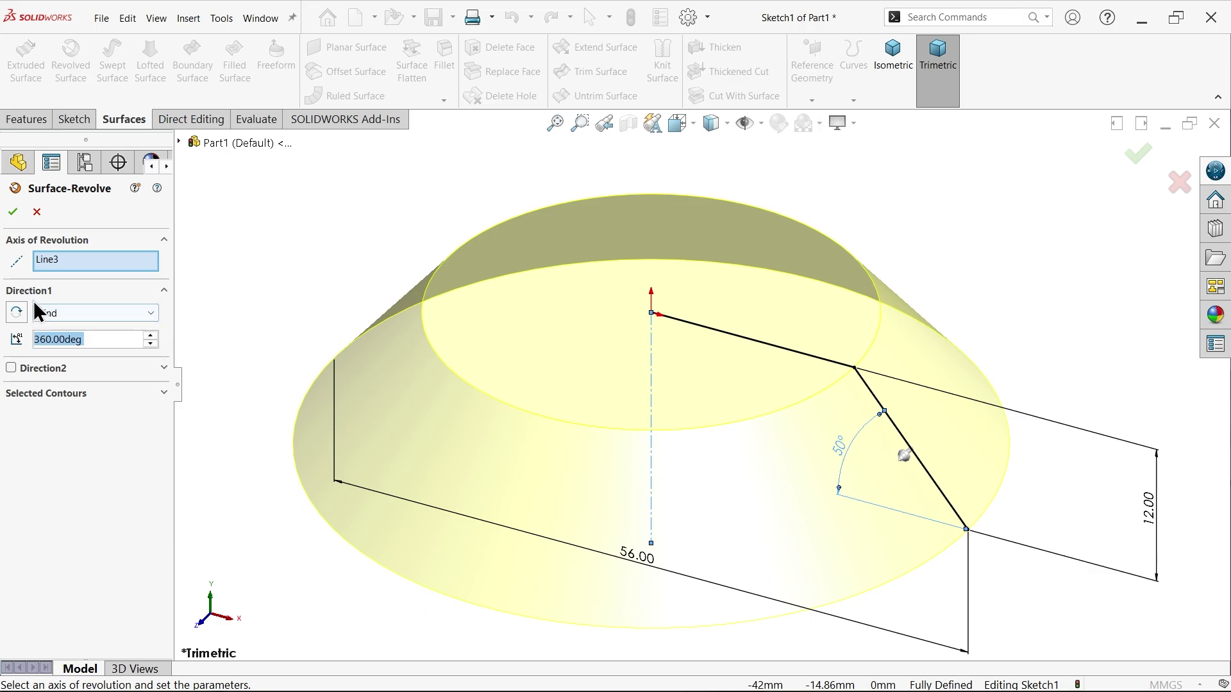
pyautogui.click(69, 323)
pyautogui.click(59, 326)
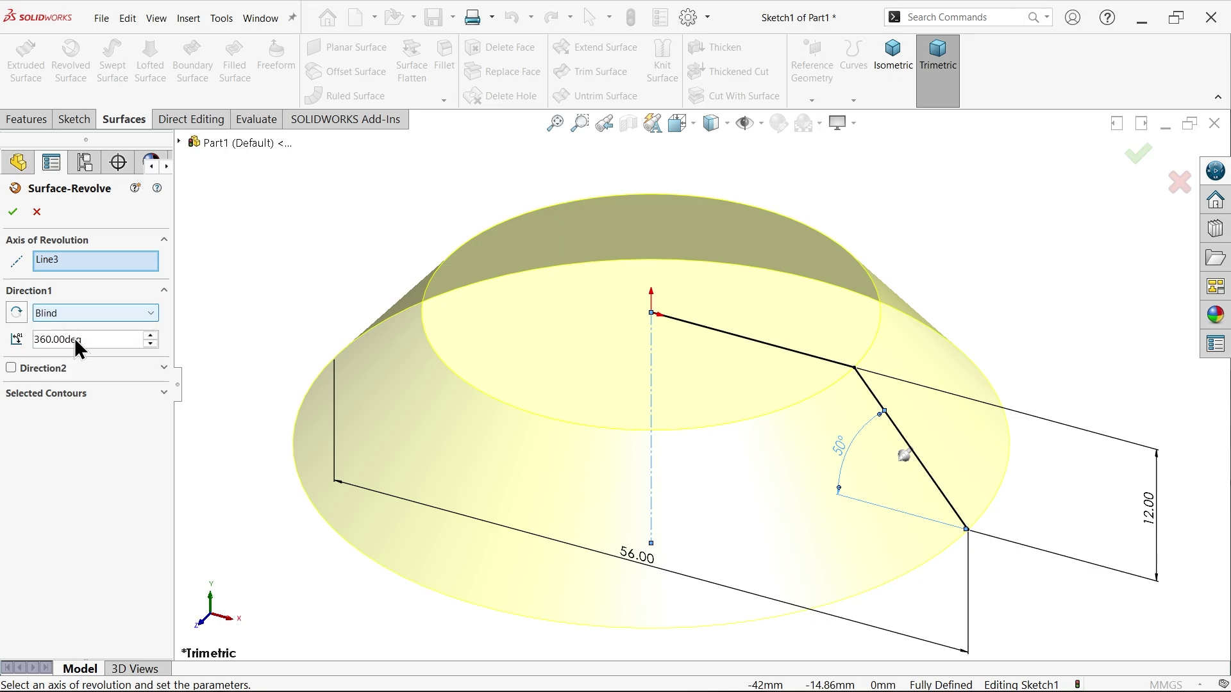
pyautogui.click(72, 340)
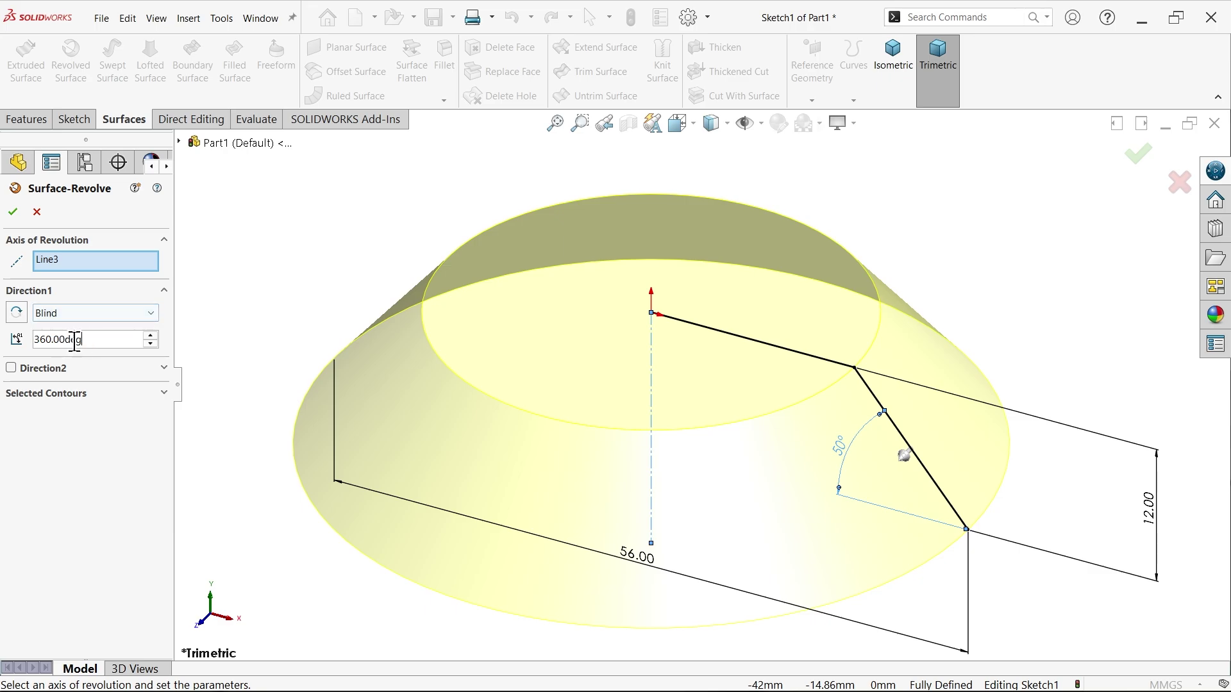
pyautogui.moveTo(96, 339); pyautogui.dragTo(3, 334)
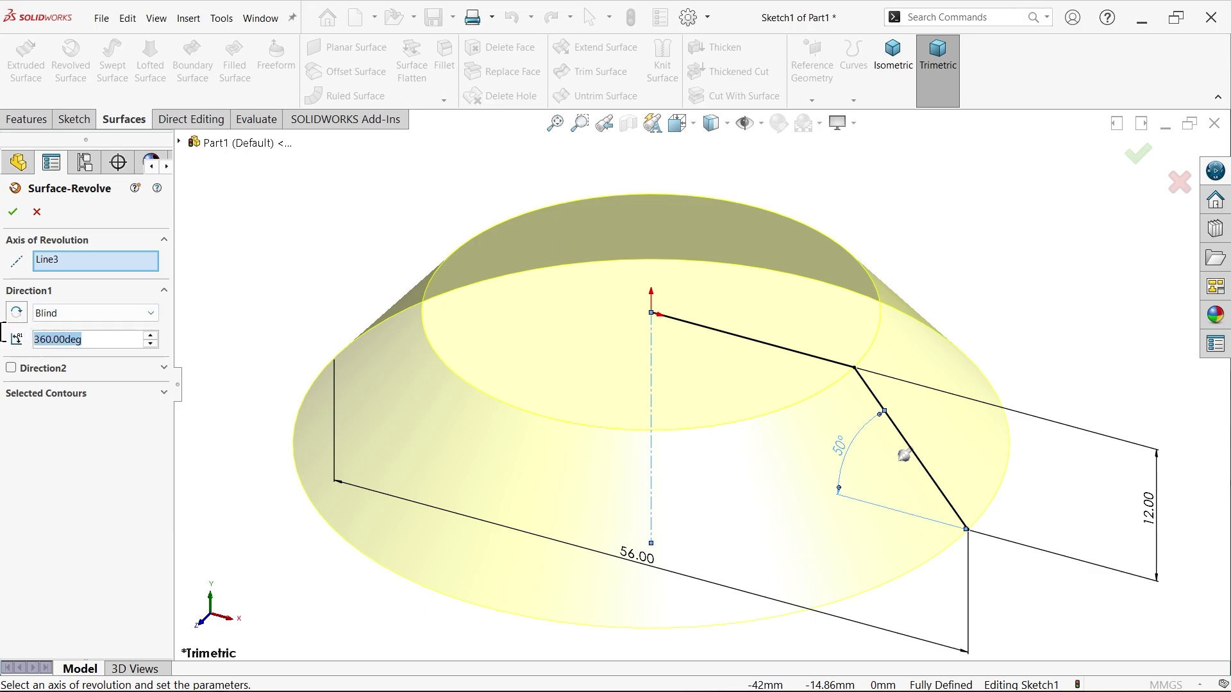
pyautogui.write('180')
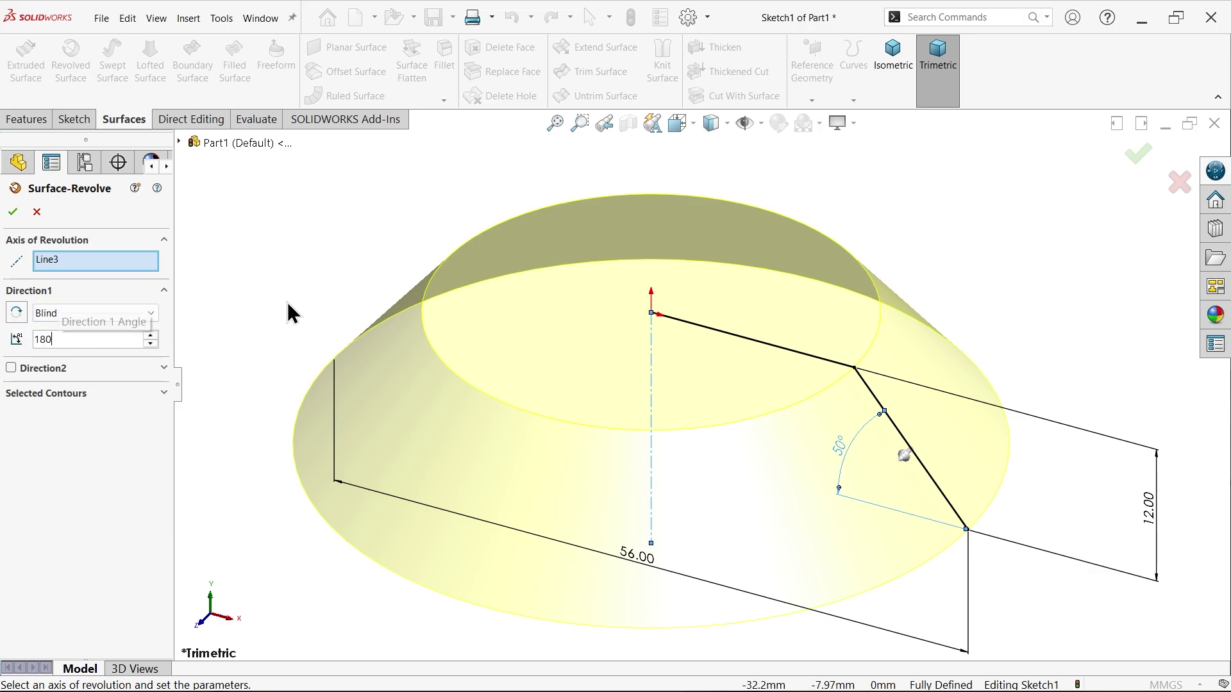
pyautogui.press('Return')
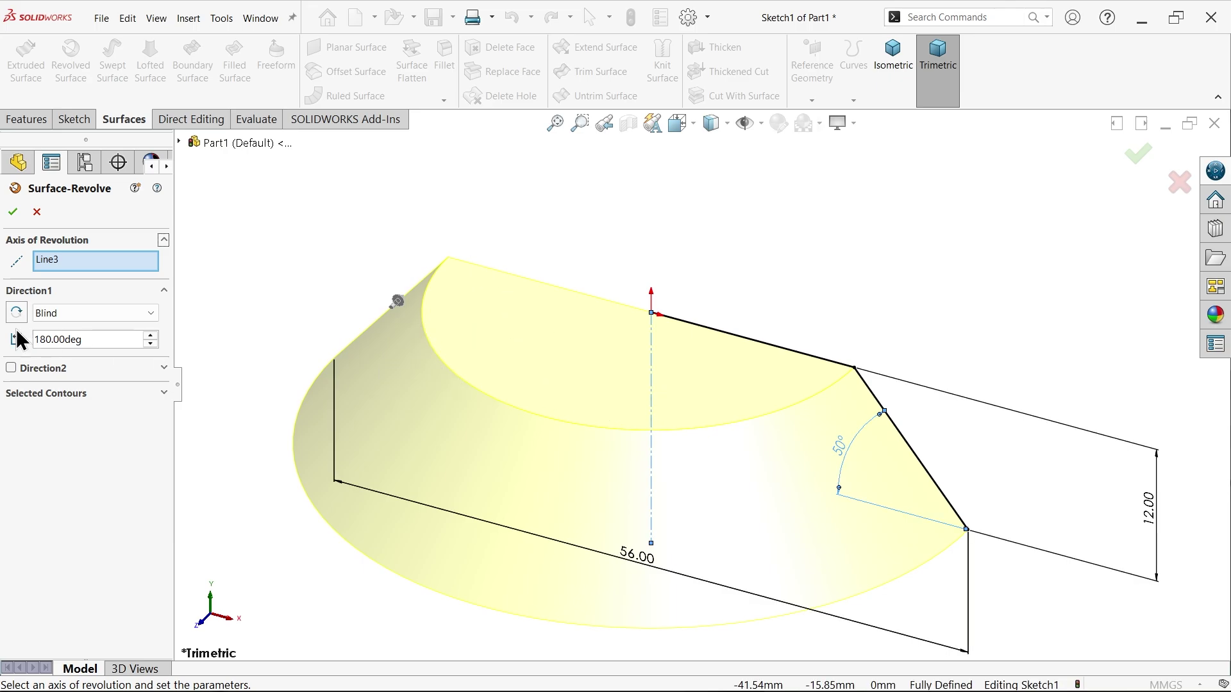
# - Increase the revolve angle to 360° and accept Surface-Revolve1
pyautogui.moveTo(82, 339); pyautogui.dragTo(3, 339)
pyautogui.write('360')
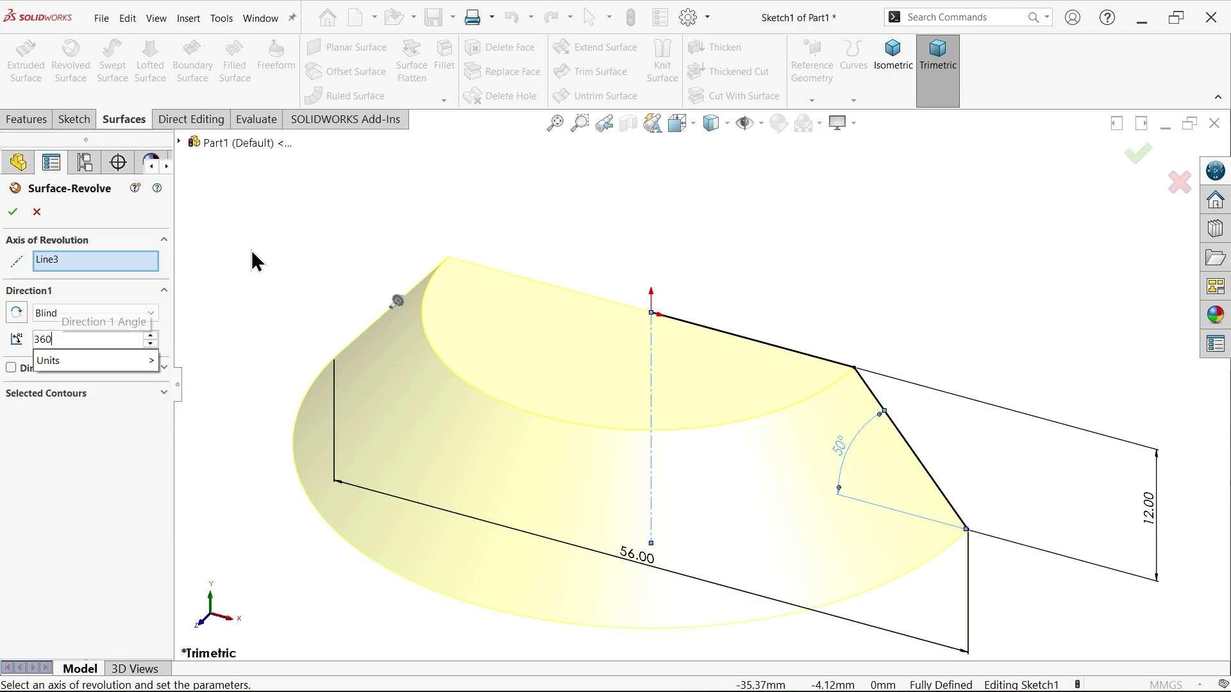
pyautogui.press('Return')
pyautogui.click(13, 211)
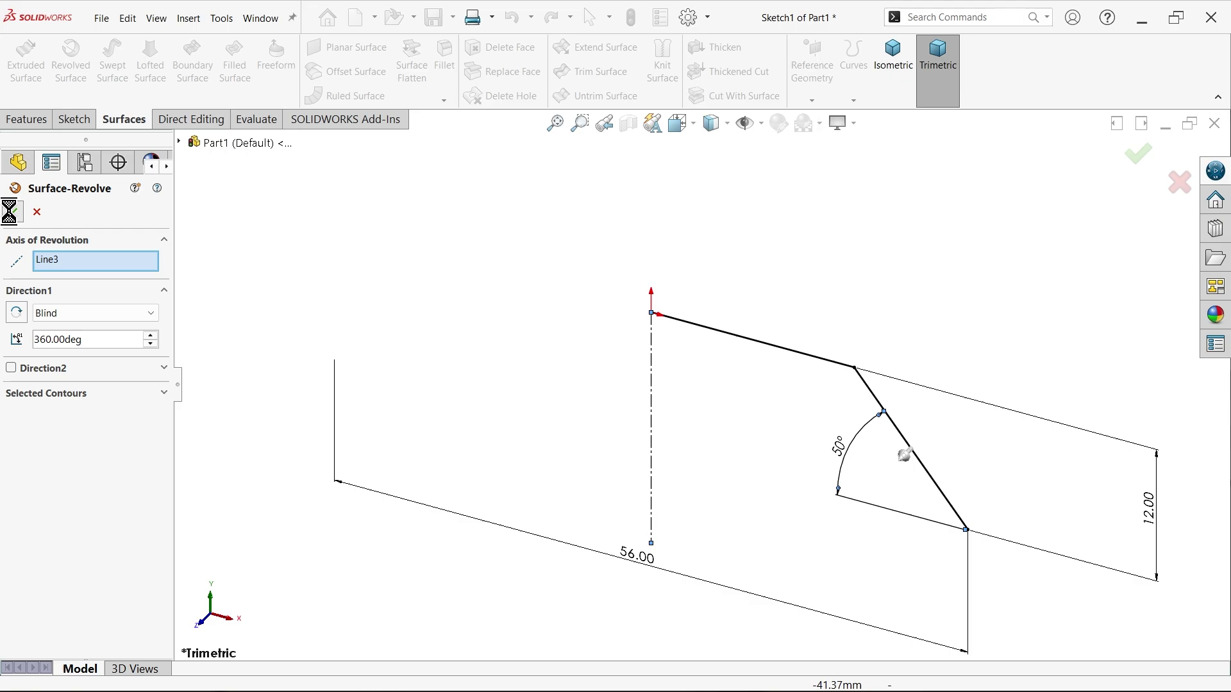
pyautogui.click(163, 211)
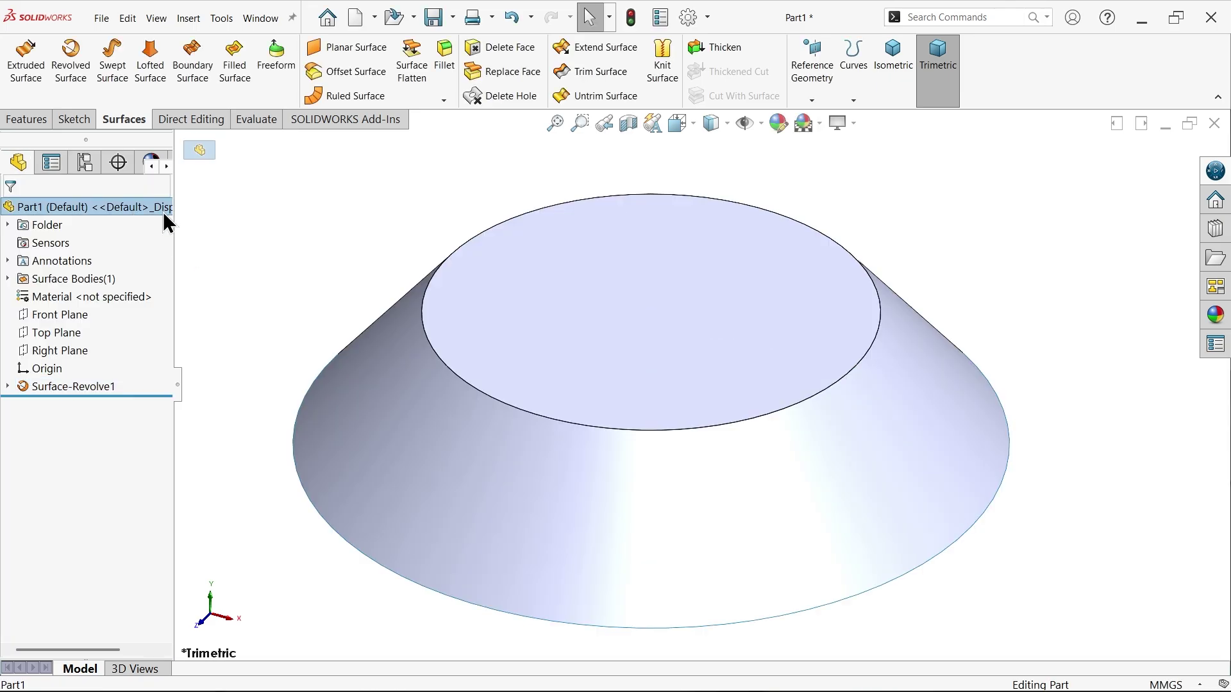
# - Apply a red-pink appearance colour to the whole cone part
pyautogui.click(779, 124)
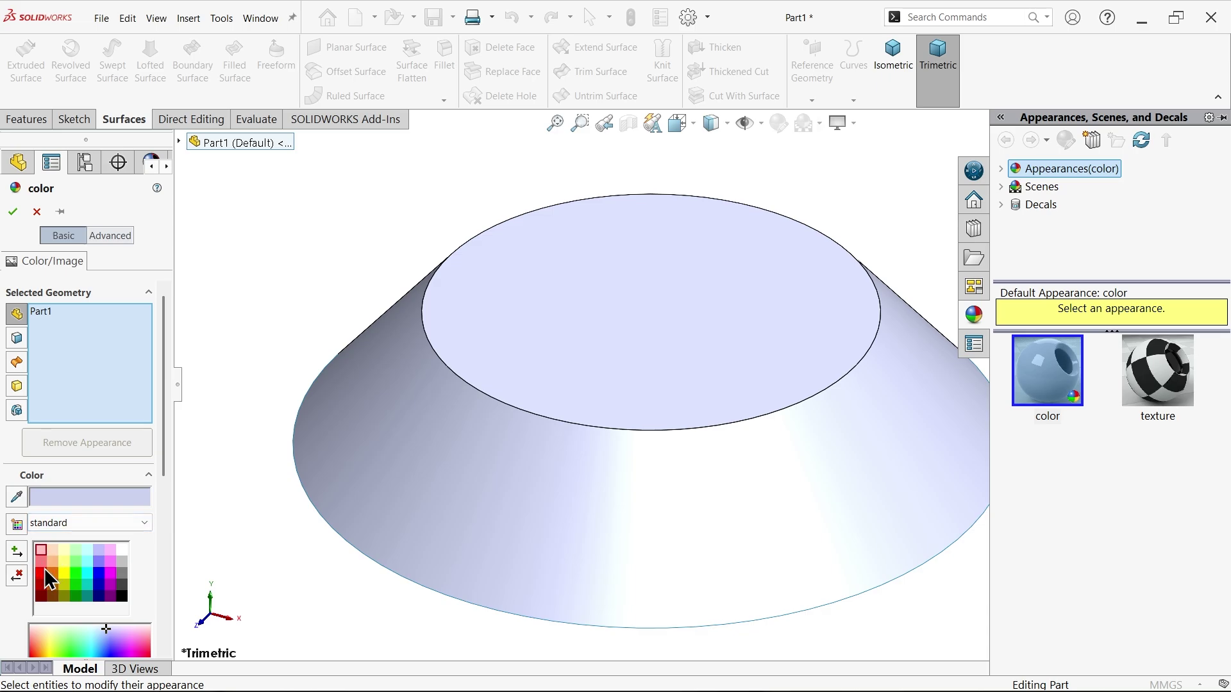
pyautogui.click(41, 563)
pyautogui.click(12, 212)
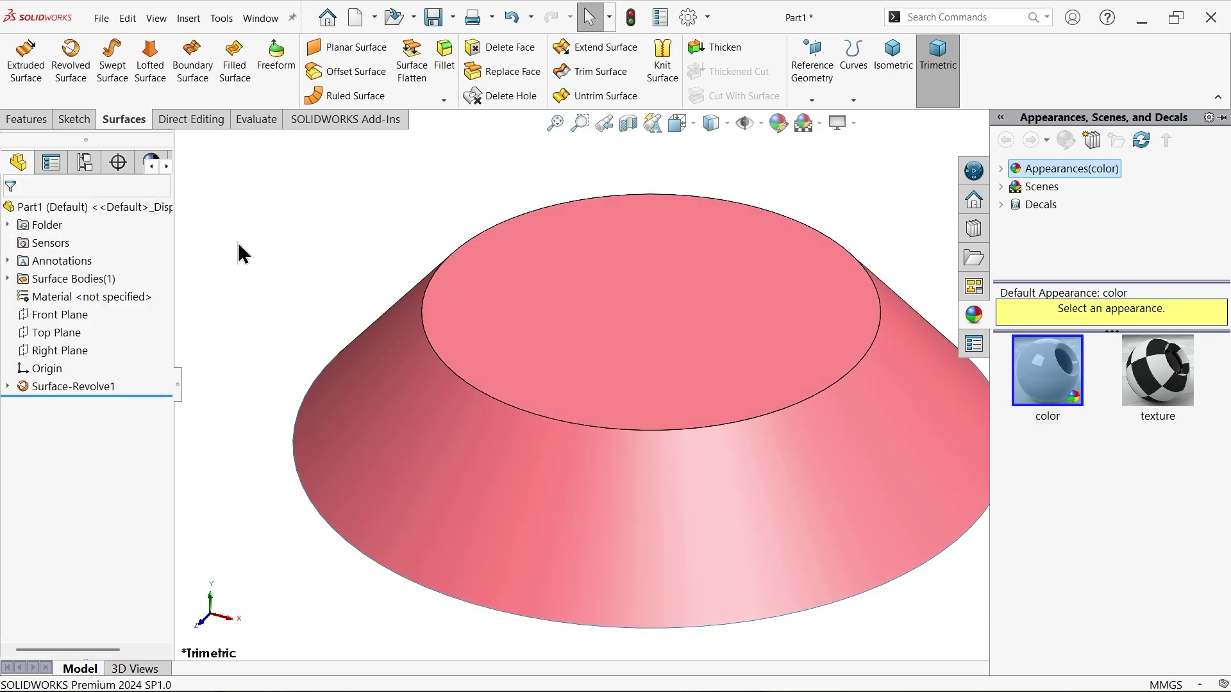
pyautogui.moveTo(233, 423)
pyautogui.mouseDown(button='middle')
pyautogui.moveTo(323, 246)
pyautogui.moveTo(321, 288)
pyautogui.moveTo(231, 442)
pyautogui.mouseUp(button='middle')
pyautogui.click(81, 352)
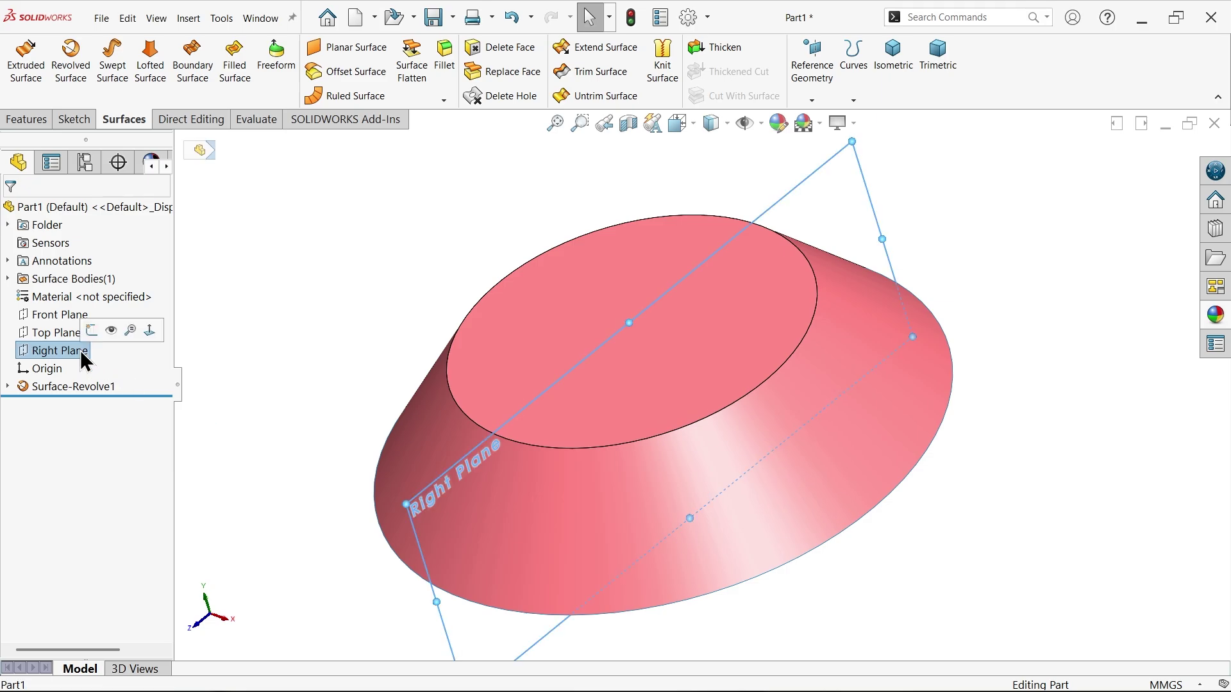
# - On Right Plane, sketch three lines forming the channel's two sides and top edge
pyautogui.click(92, 330)
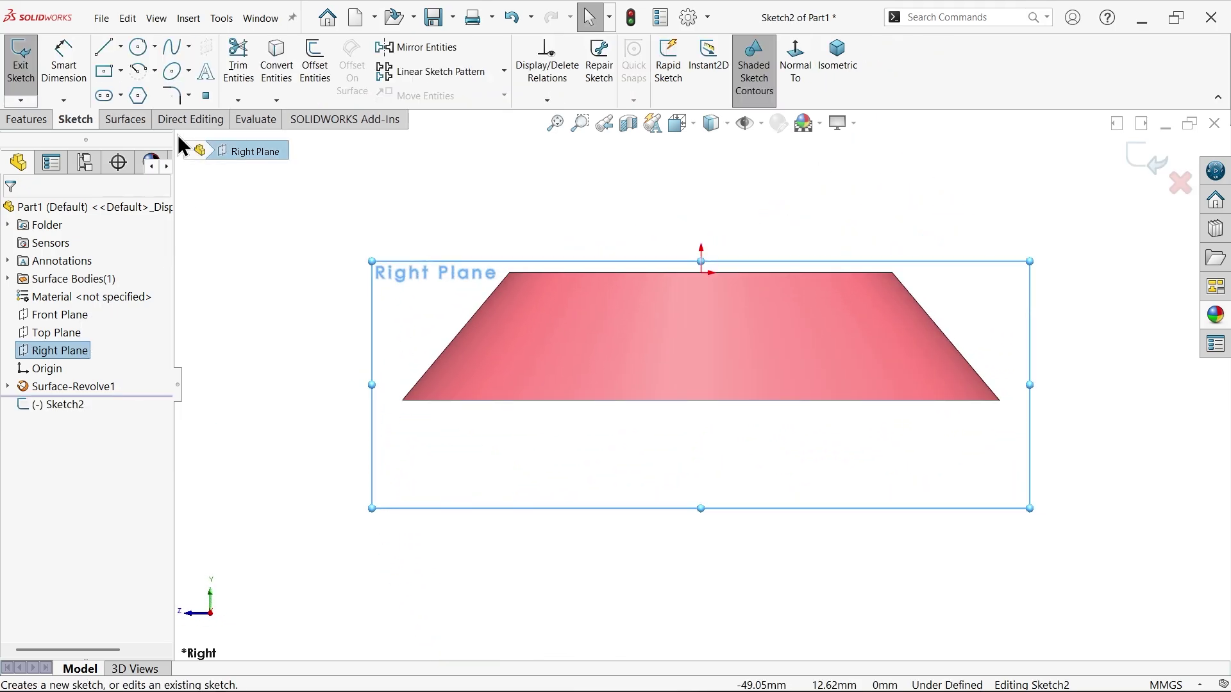
pyautogui.click(105, 49)
pyautogui.scroll(-2, 680, 416)
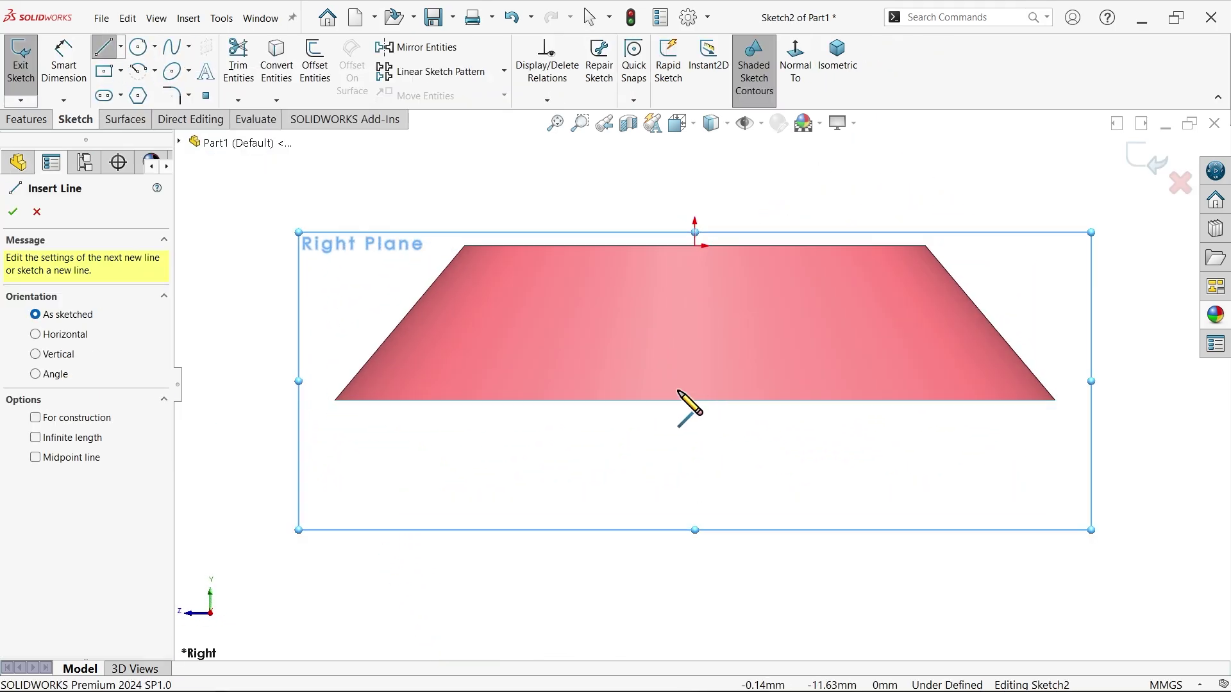
pyautogui.click(600, 401)
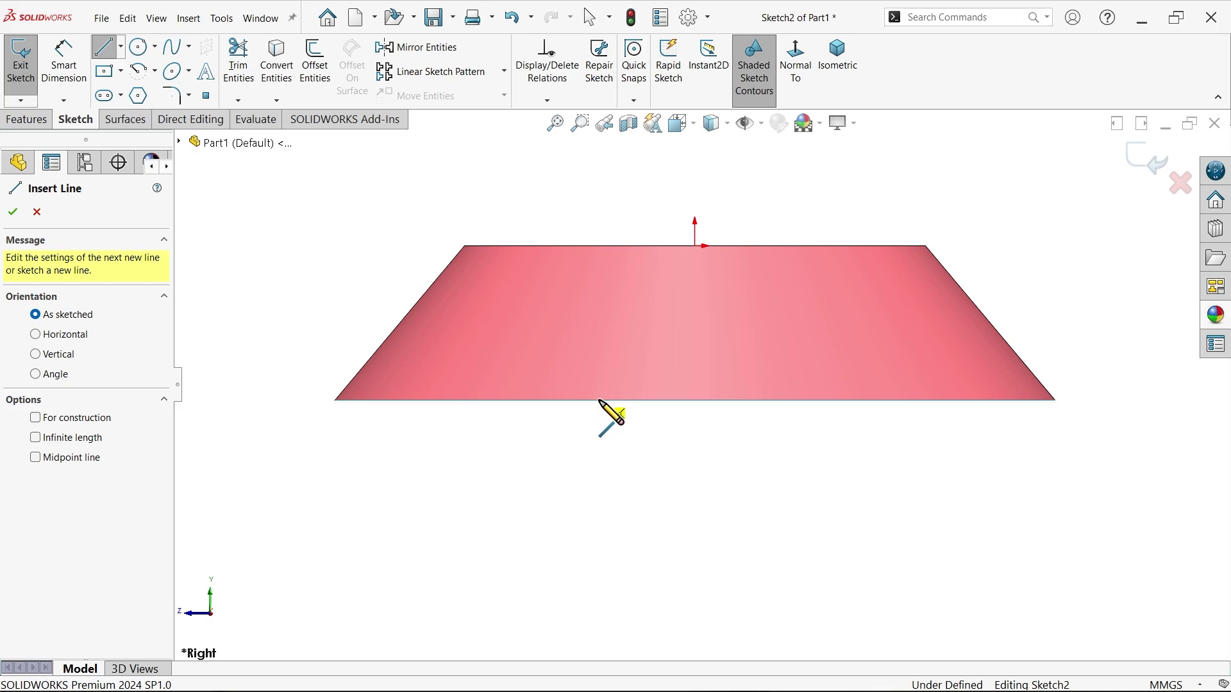
pyautogui.click(600, 310)
pyautogui.click(777, 310)
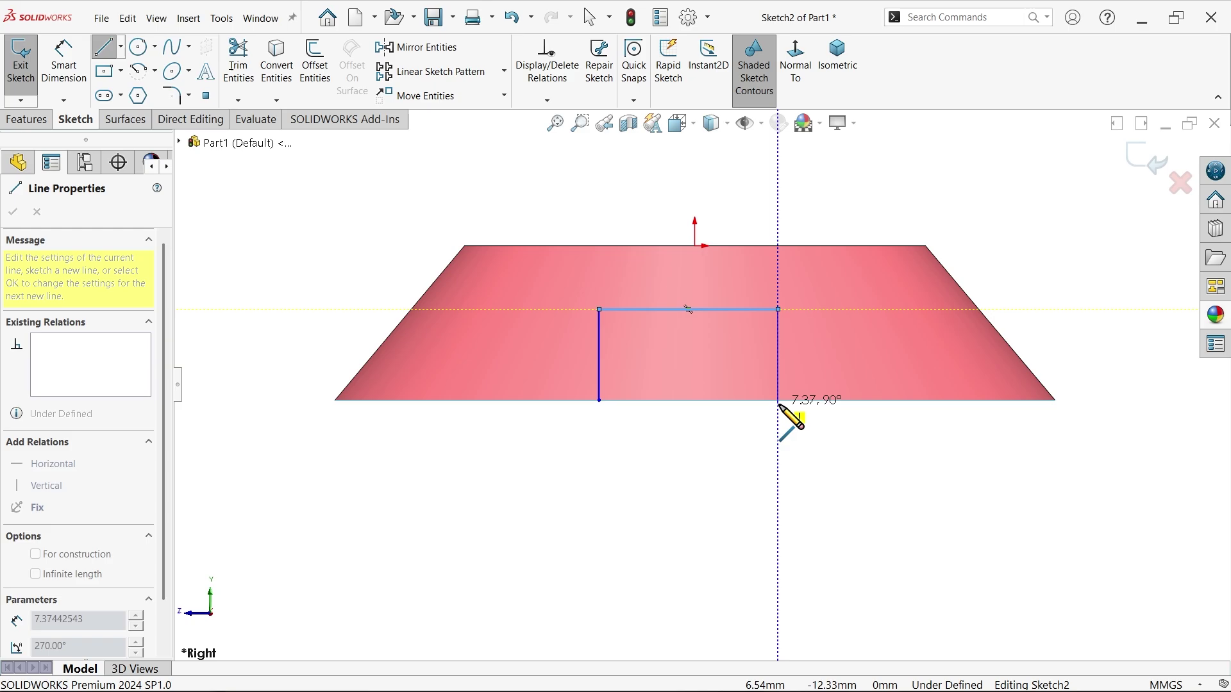
pyautogui.rightClick(747, 457)
pyautogui.click(775, 467)
pyautogui.scroll(3, 753, 359)
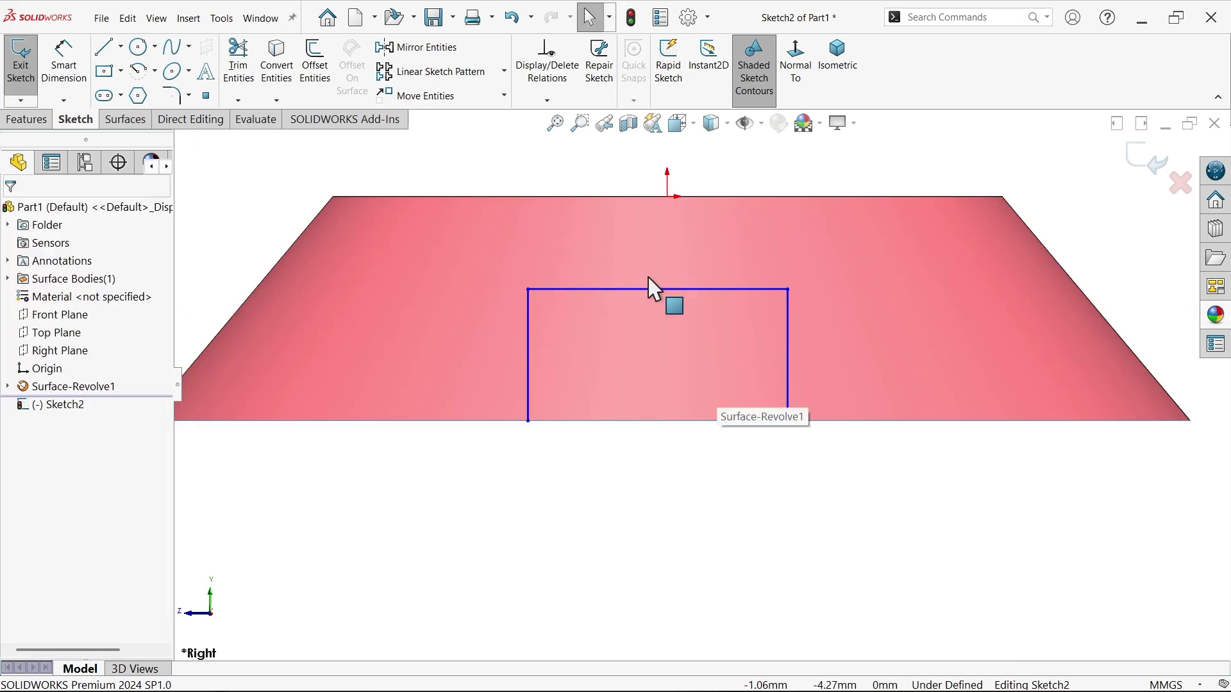
# - Add a vertical centerline from the channel's top edge up to the part's top
pyautogui.click(121, 46)
pyautogui.click(124, 86)
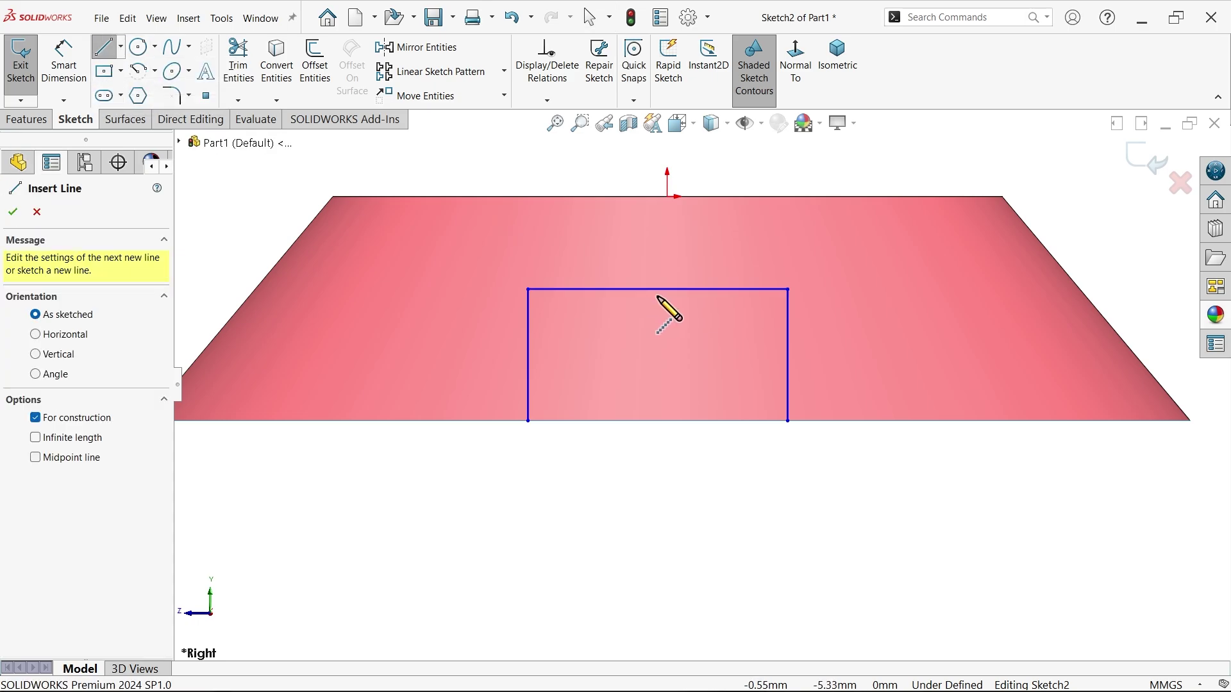
pyautogui.click(657, 289)
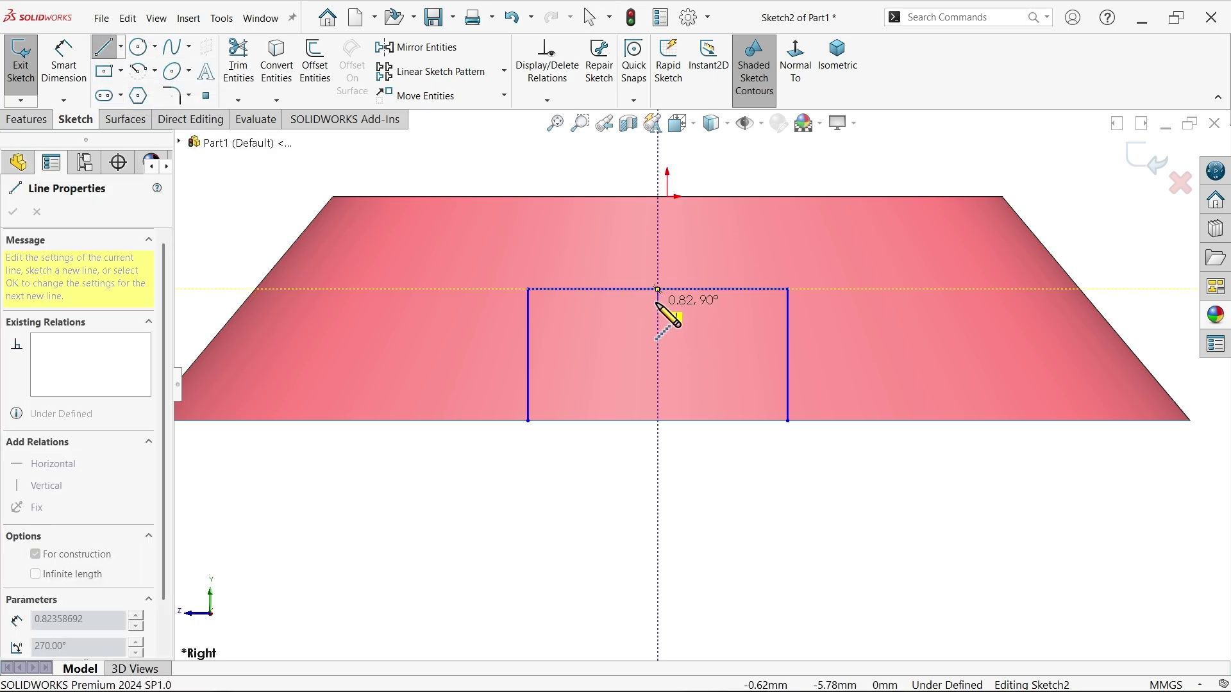
pyautogui.click(667, 196)
pyautogui.rightClick(720, 225)
pyautogui.click(727, 232)
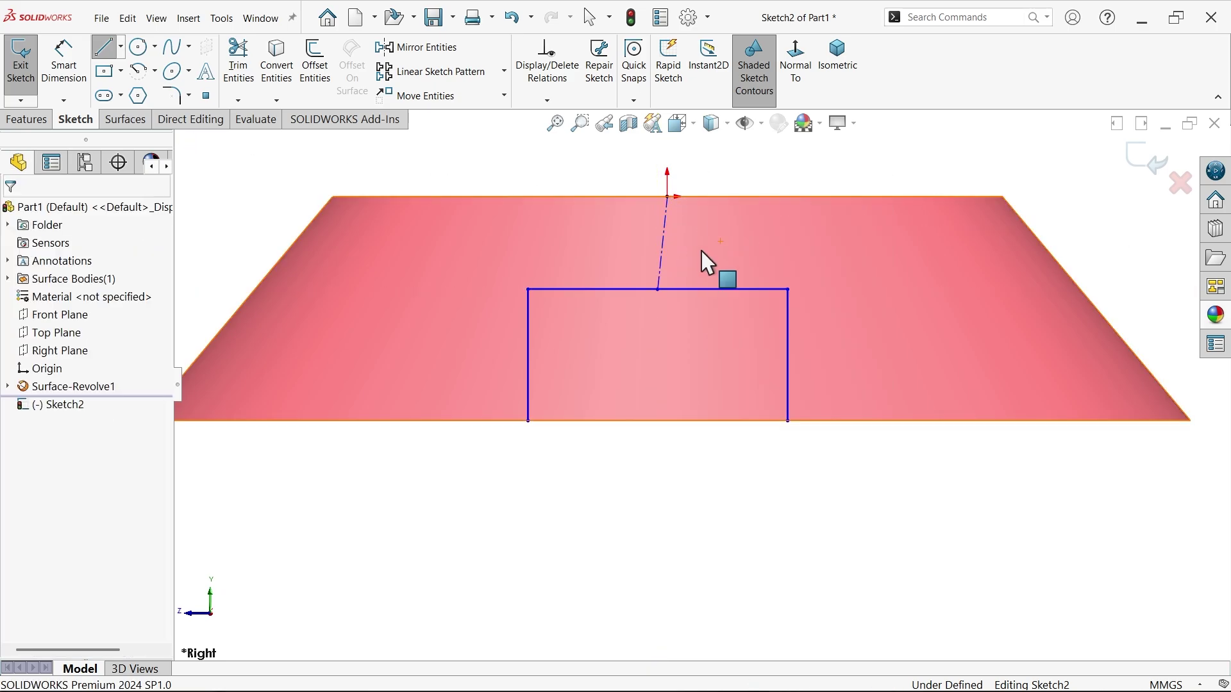
pyautogui.click(665, 266)
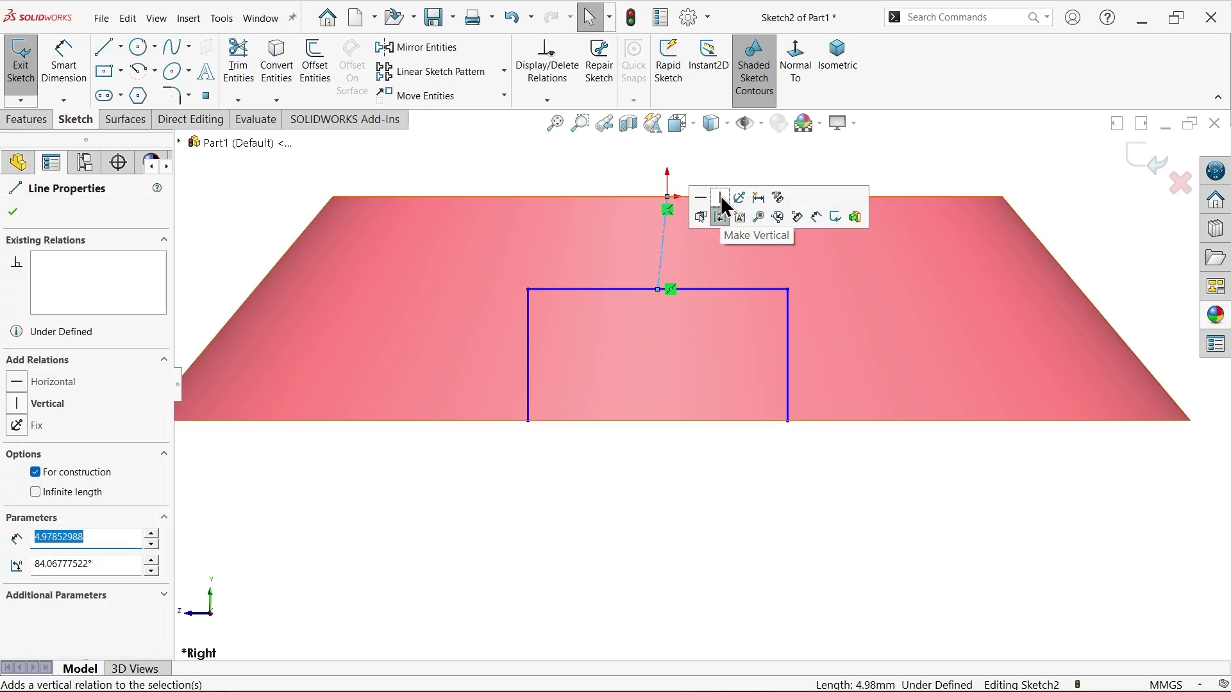
pyautogui.click(720, 197)
pyautogui.click(807, 352)
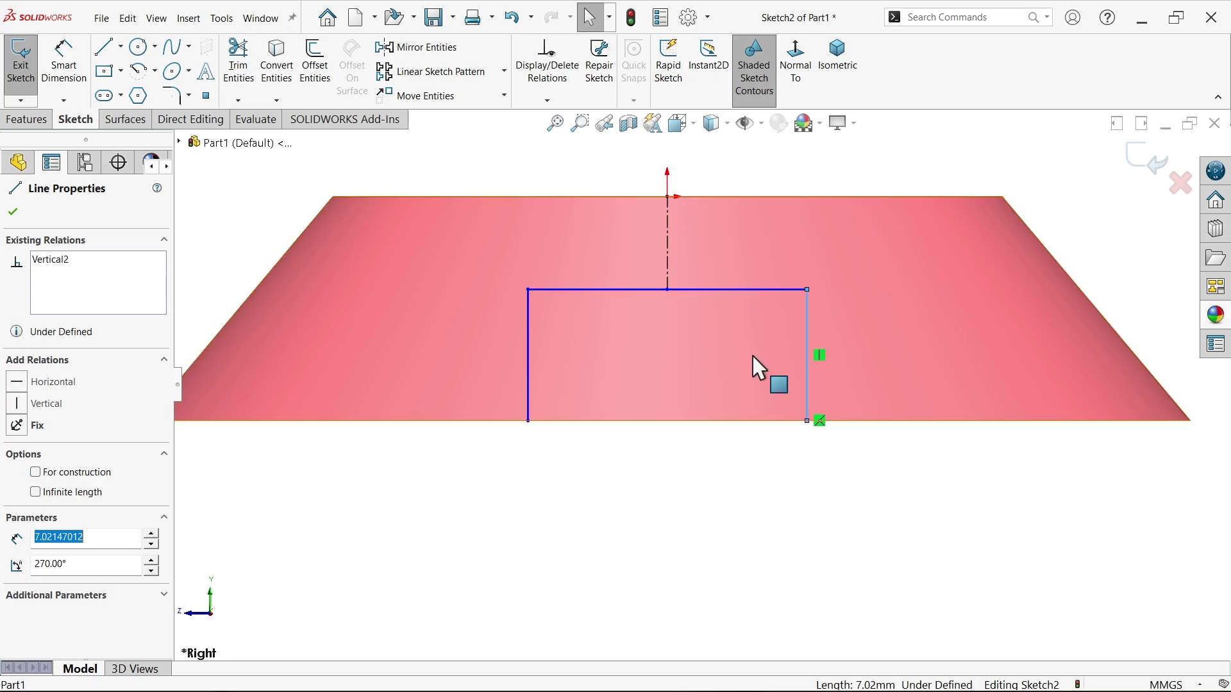
pyautogui.keyDown('ctrl'); pyautogui.click(529, 359); pyautogui.keyUp('ctrl')
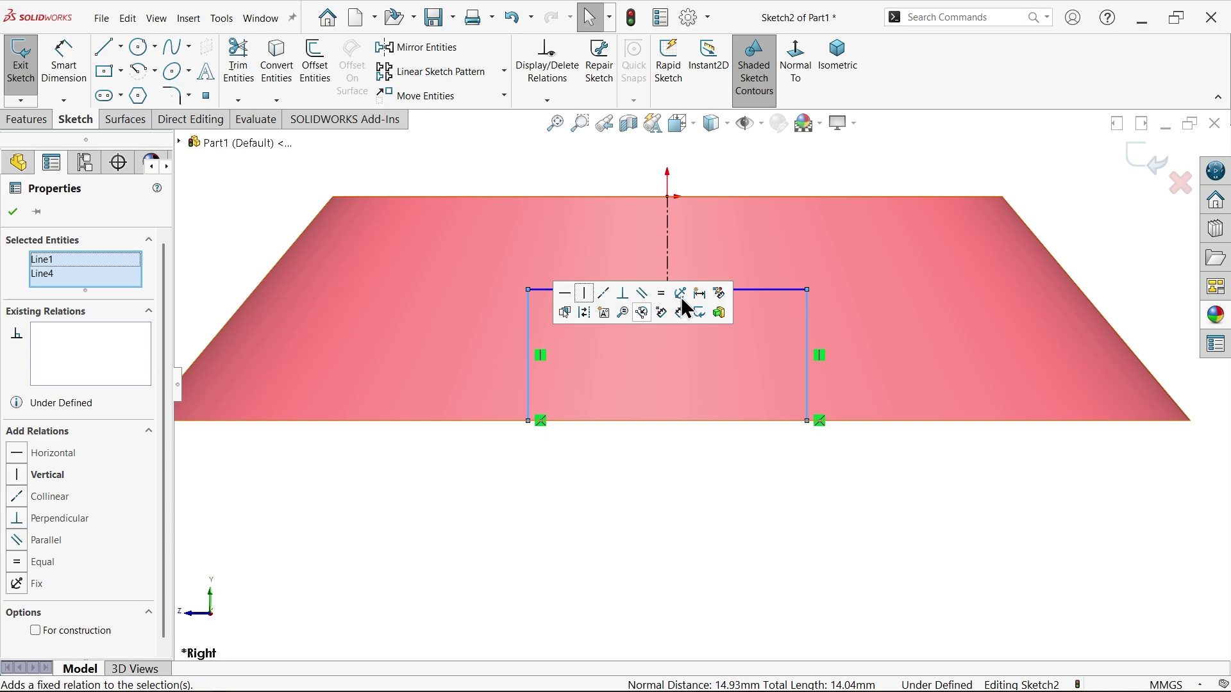
pyautogui.click(602, 486)
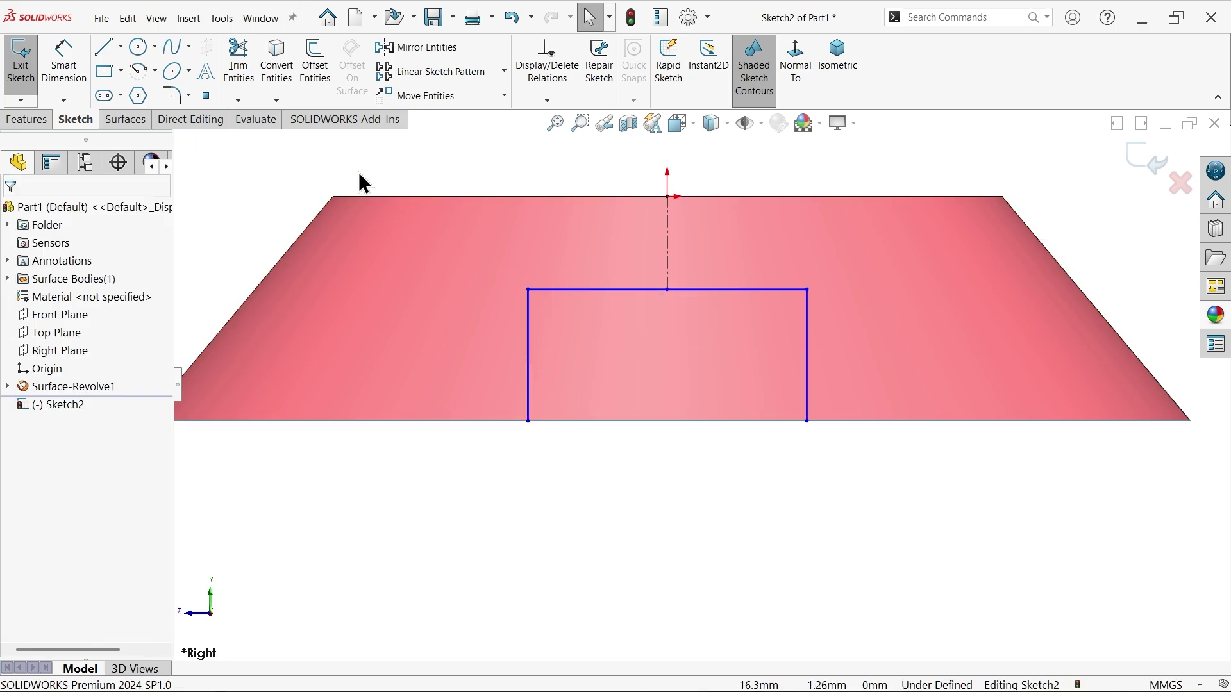
# - Dimension the channel width between its two sides as 15 mm
pyautogui.click(64, 67)
pyautogui.click(527, 381)
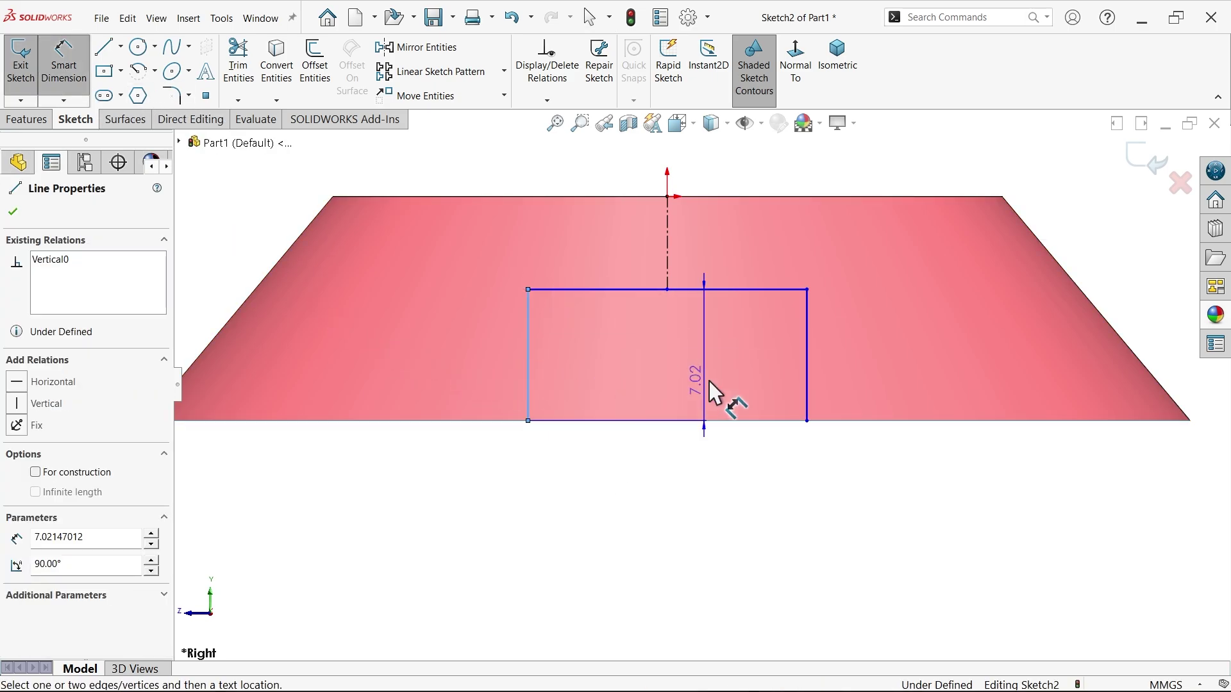
pyautogui.click(805, 382)
pyautogui.click(705, 479)
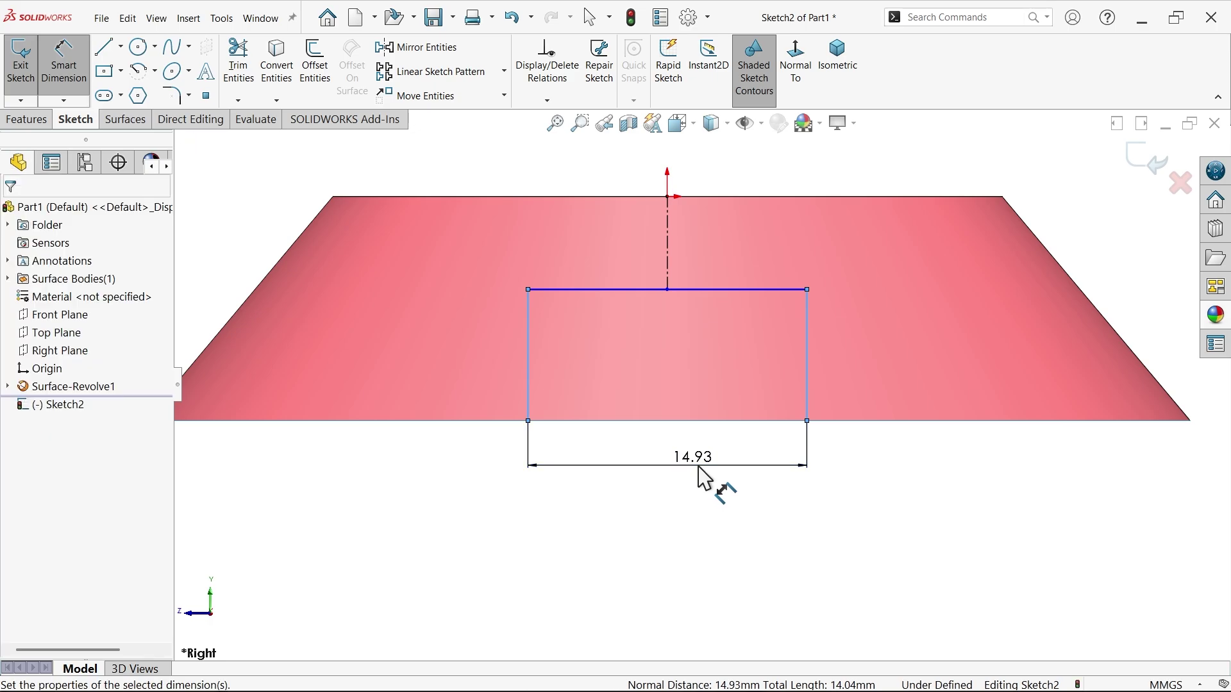
pyautogui.write('15')
pyautogui.click(612, 438)
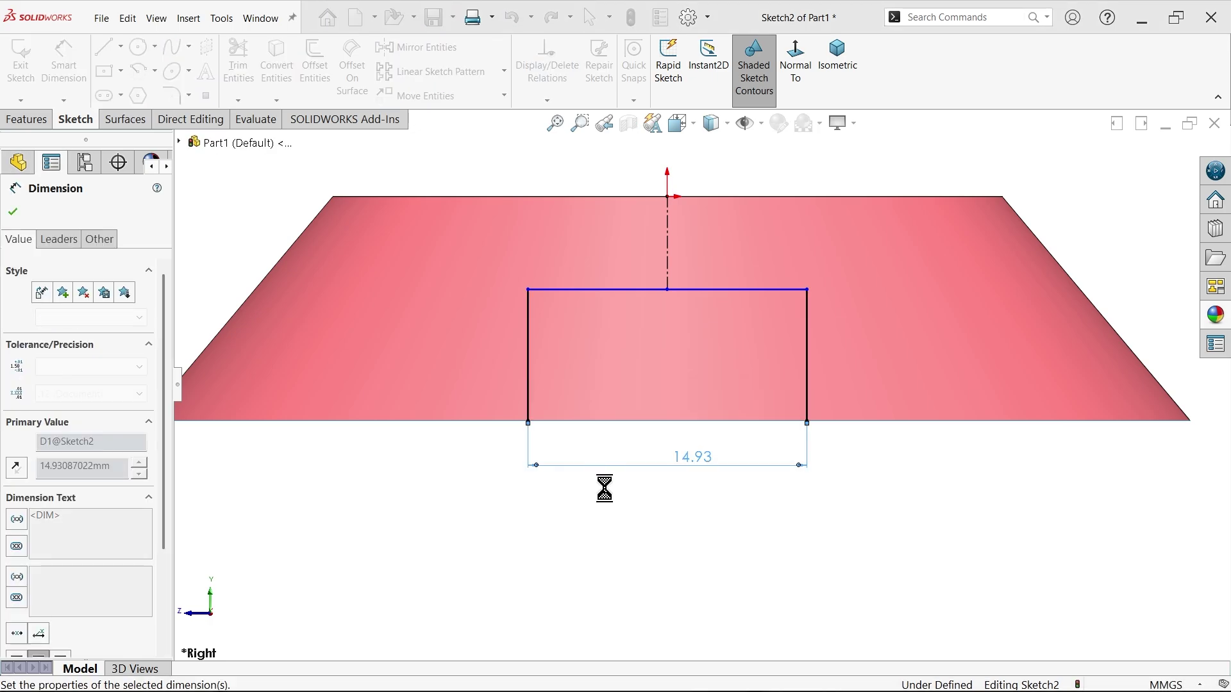
pyautogui.hotkey('alt', 'Tab')
pyautogui.scroll(2, 860, 393)
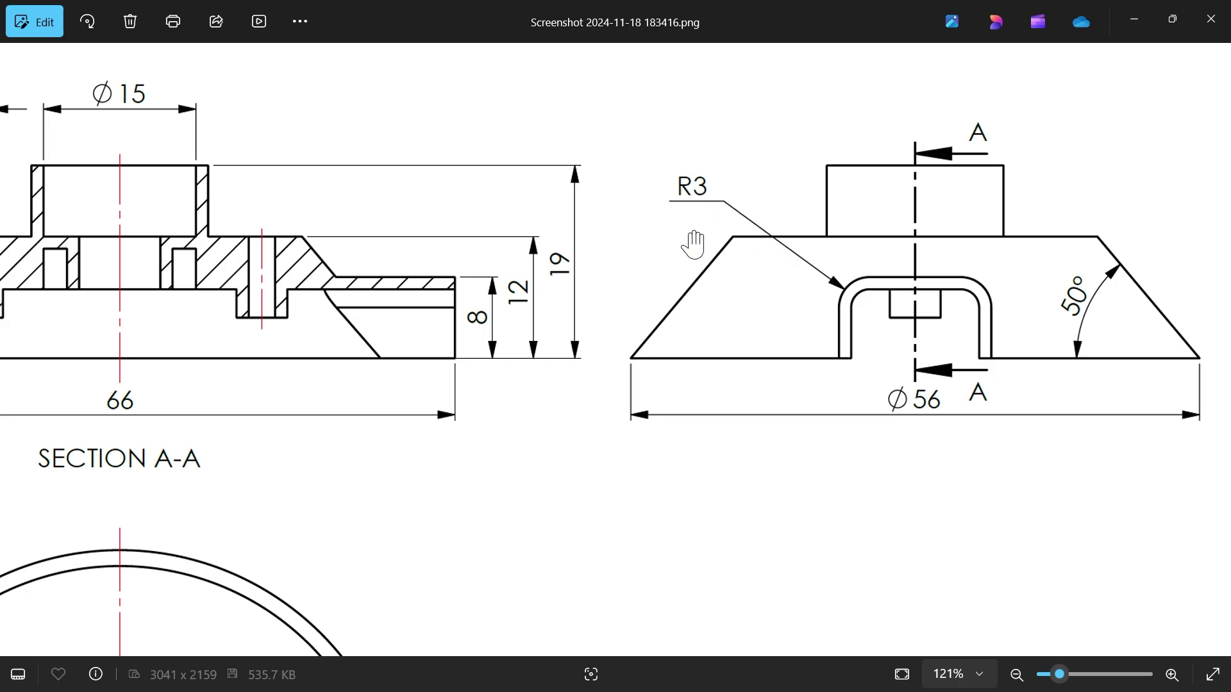
pyautogui.moveTo(584, 428); pyautogui.dragTo(685, 412)
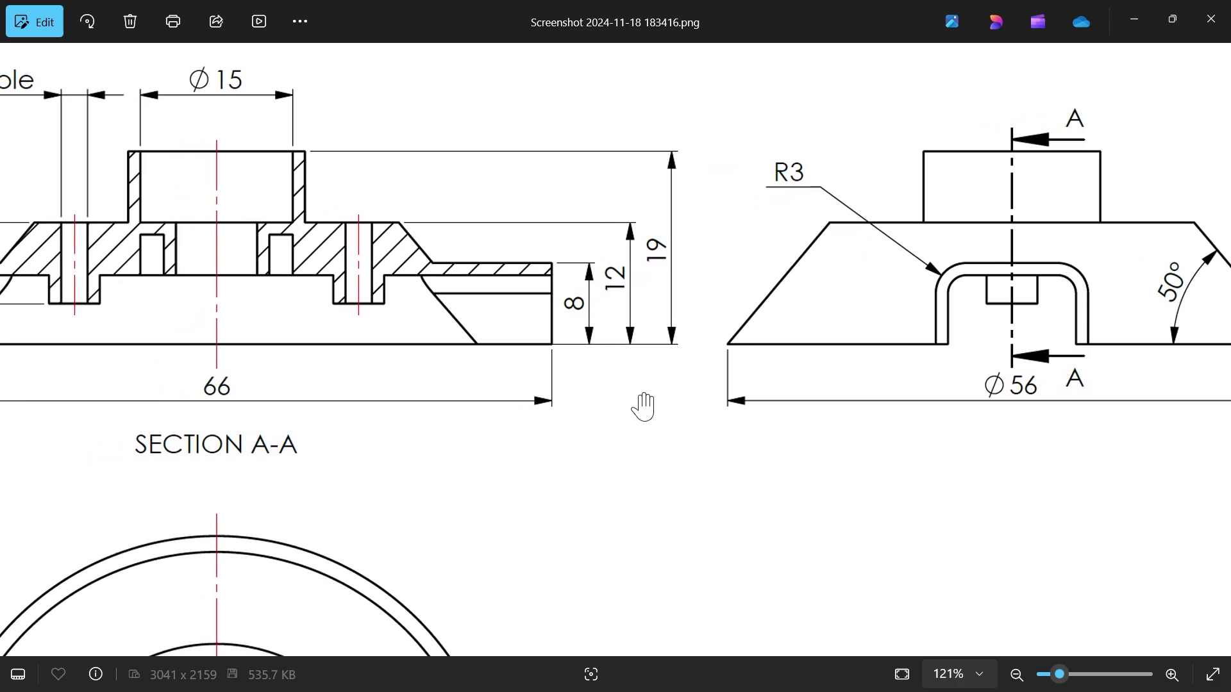
pyautogui.moveTo(566, 377); pyautogui.dragTo(614, 381)
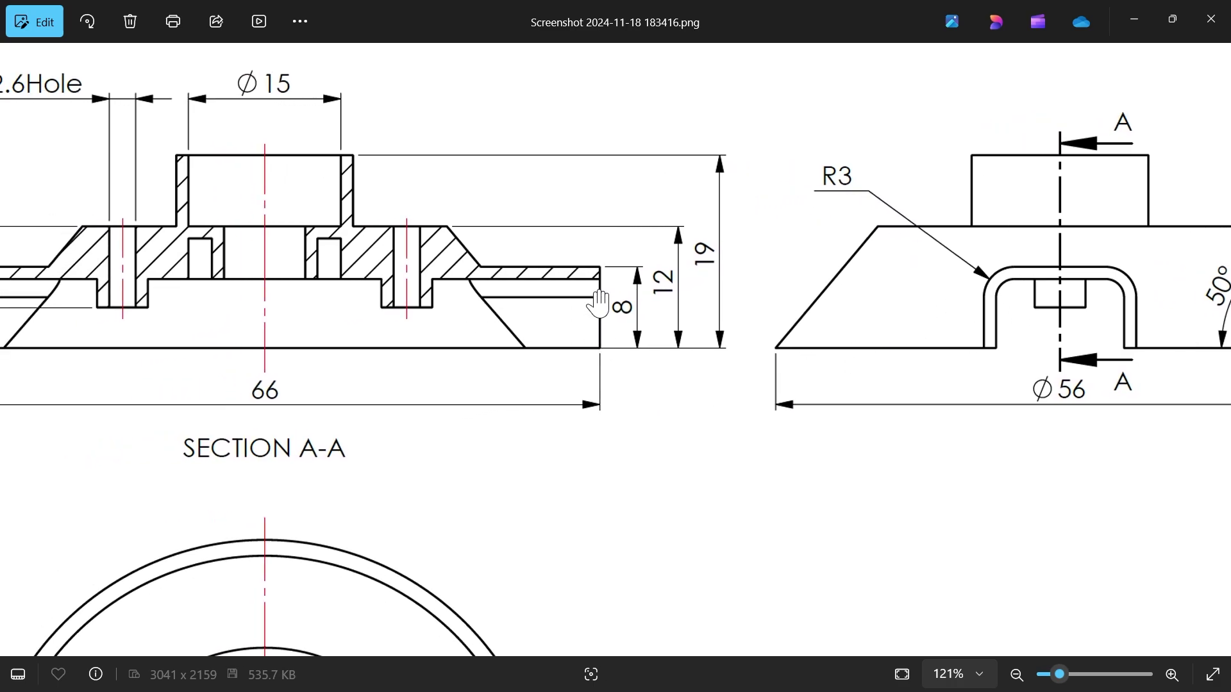
# - Dimension the channel's left side to an 8 mm height
pyautogui.click(1133, 19)
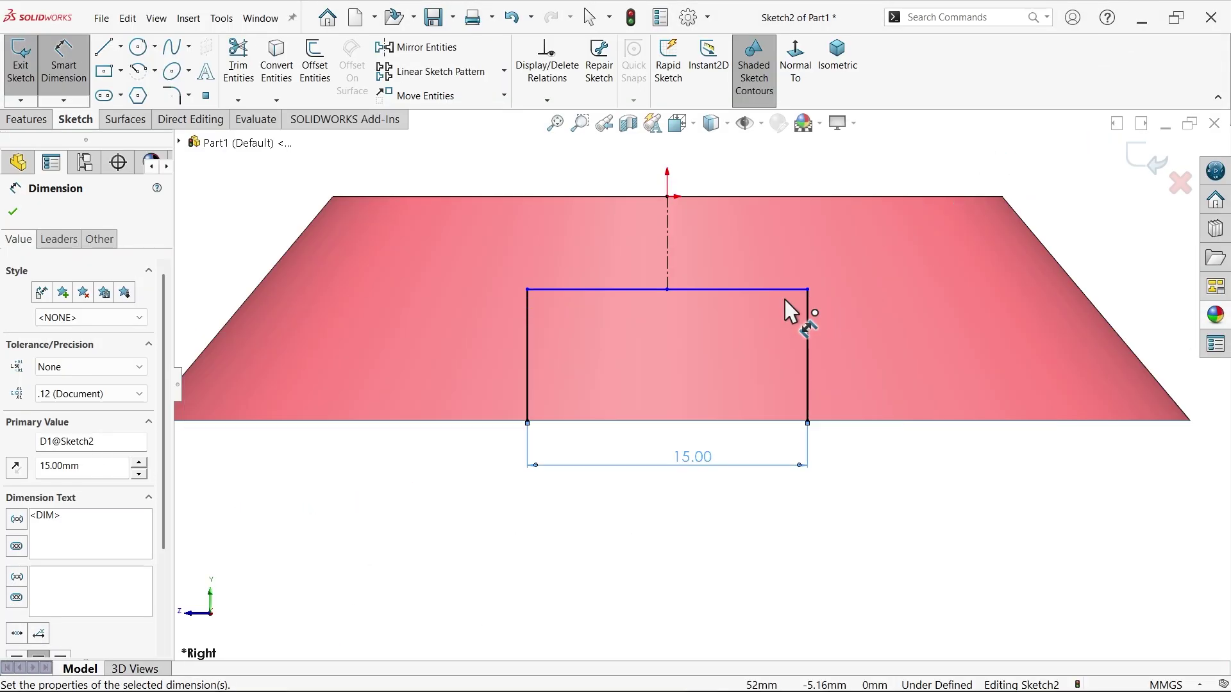
pyautogui.click(526, 357)
pyautogui.click(463, 353)
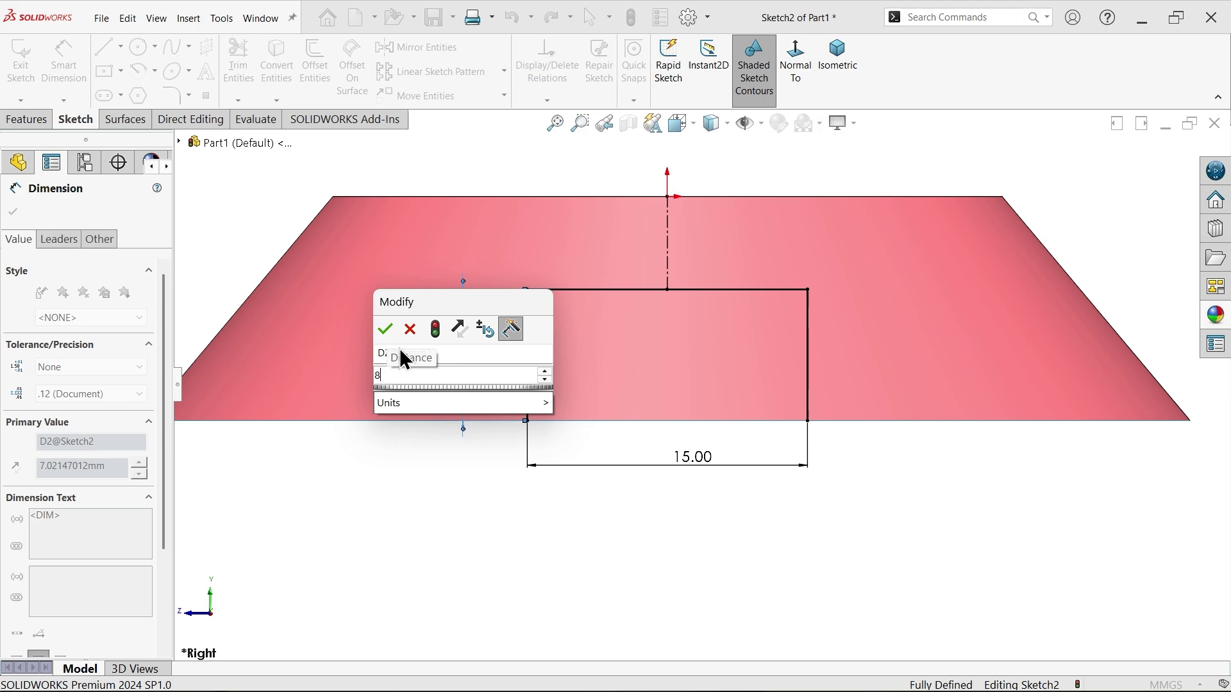
pyautogui.click(383, 327)
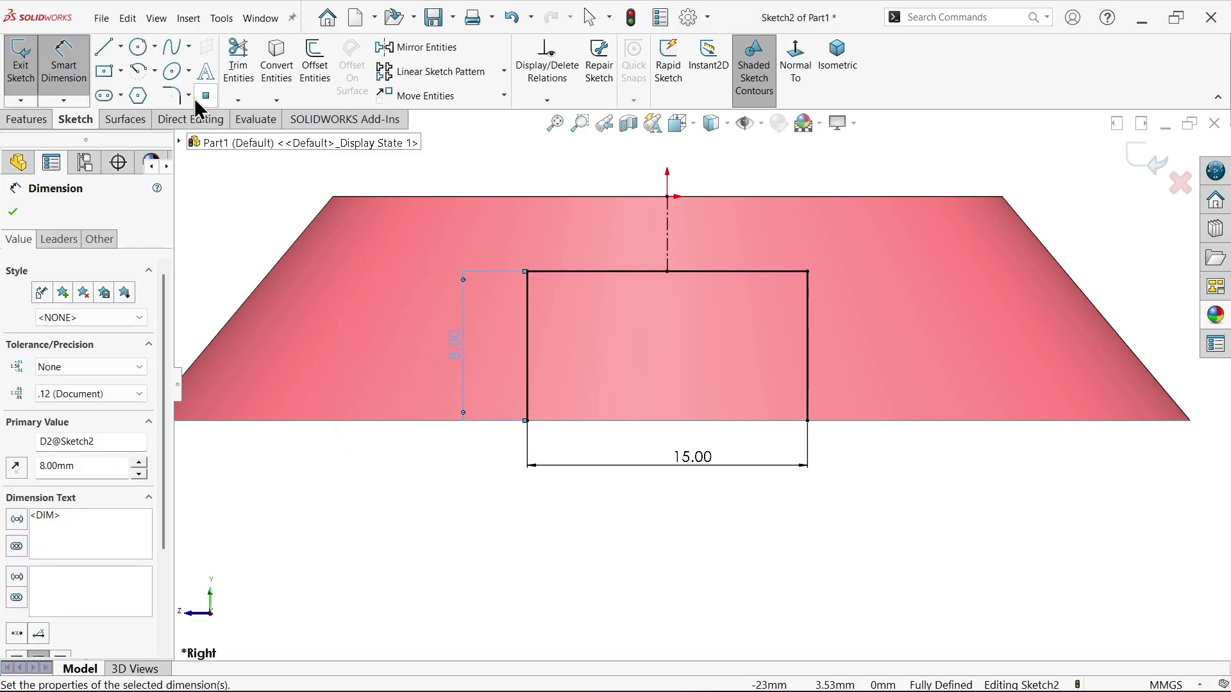
# - Round both top corners of the channel with 3 mm sketch fillets
pyautogui.click(174, 100)
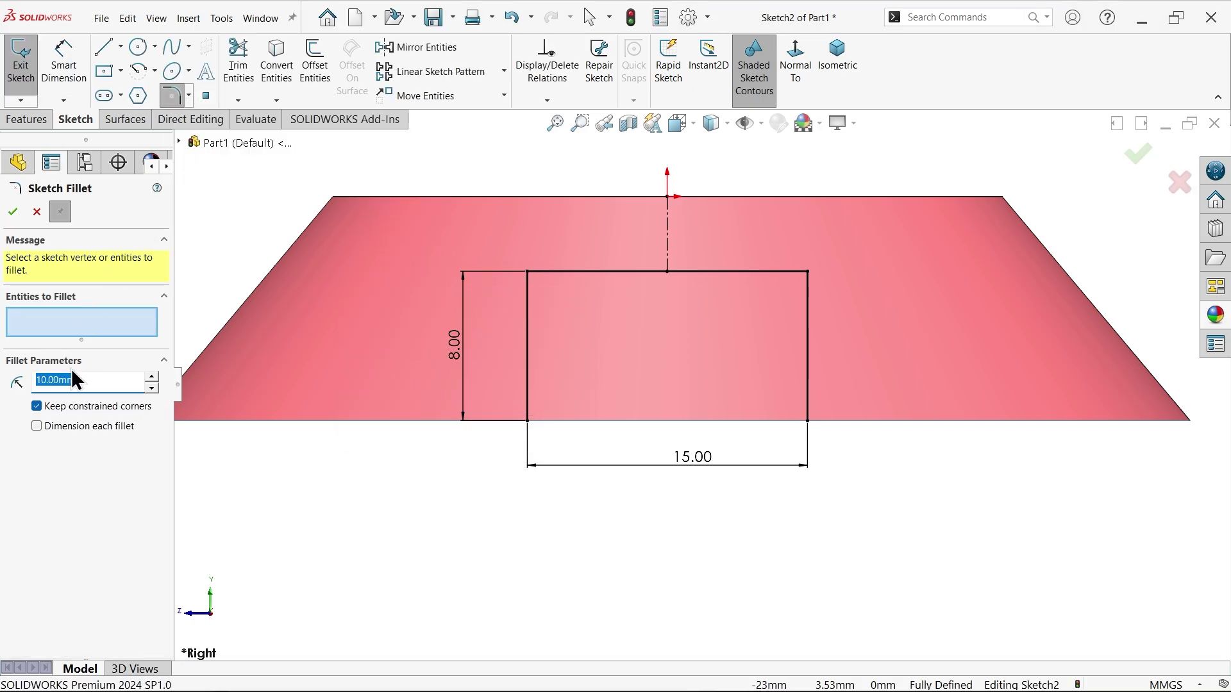
pyautogui.write('3')
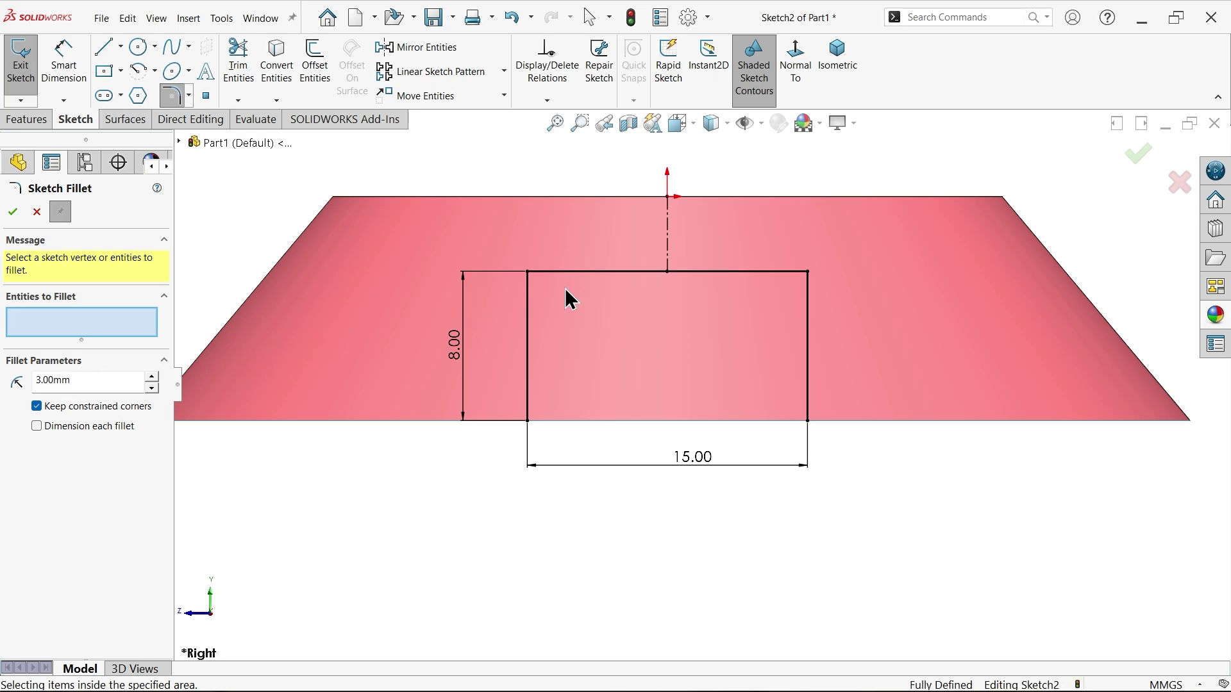
pyautogui.click(530, 273)
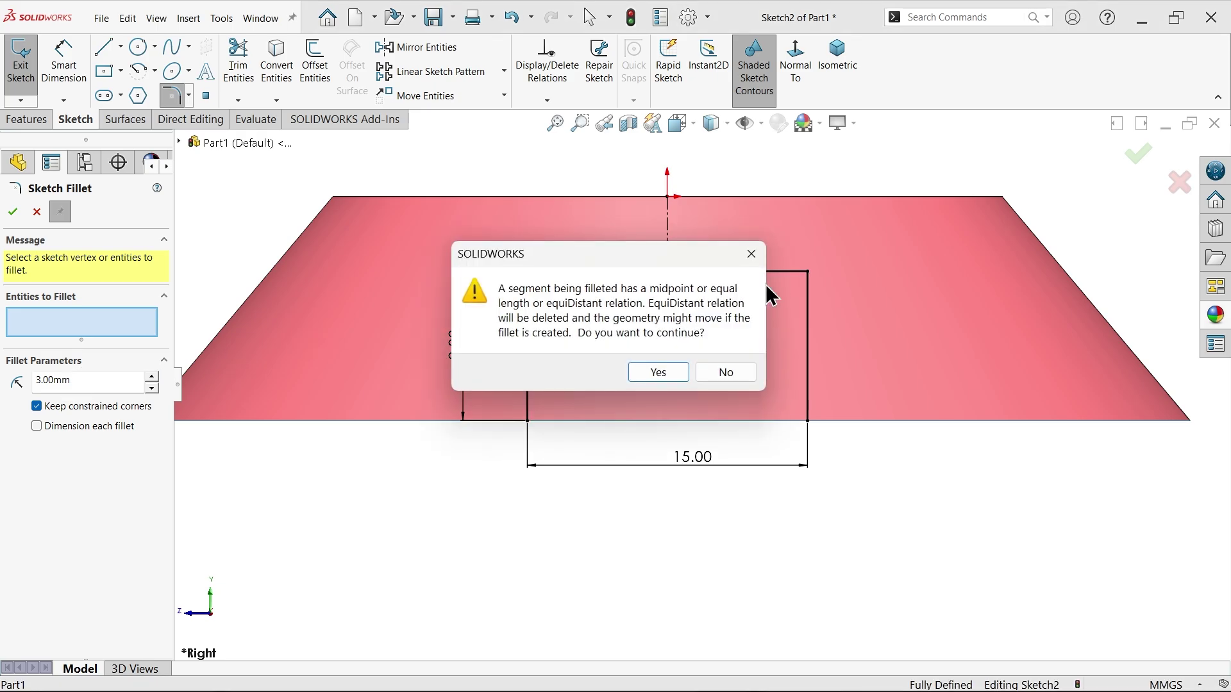
pyautogui.click(660, 373)
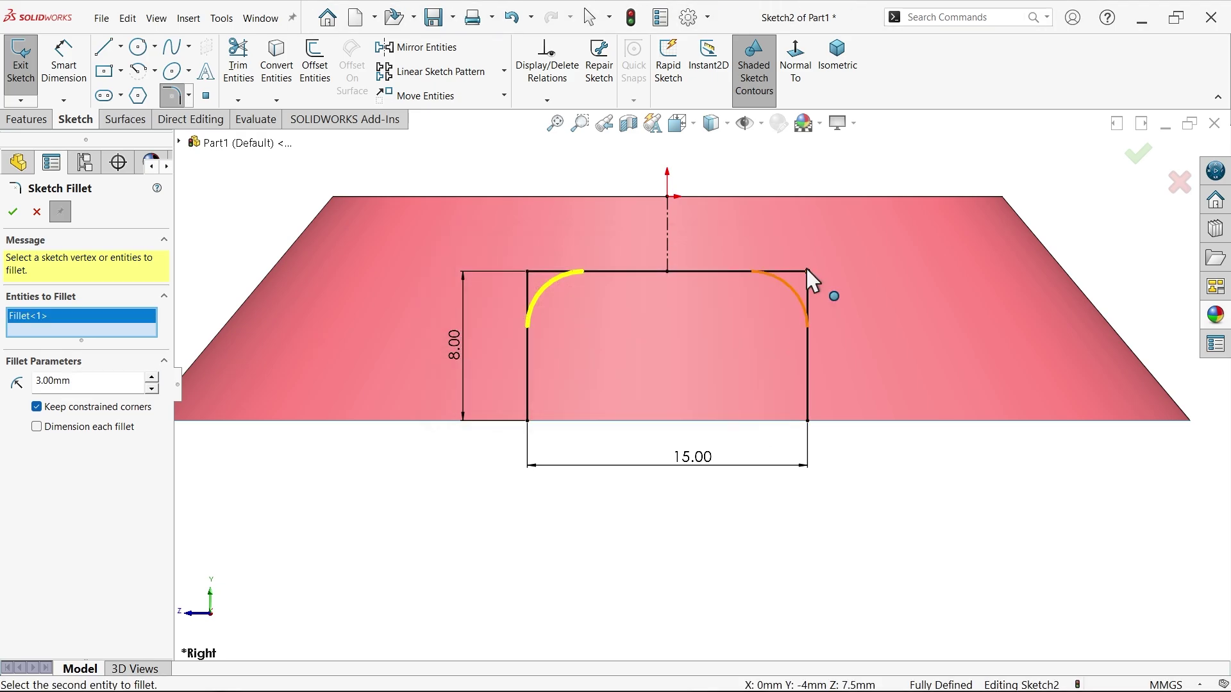
pyautogui.click(809, 274)
pyautogui.click(650, 375)
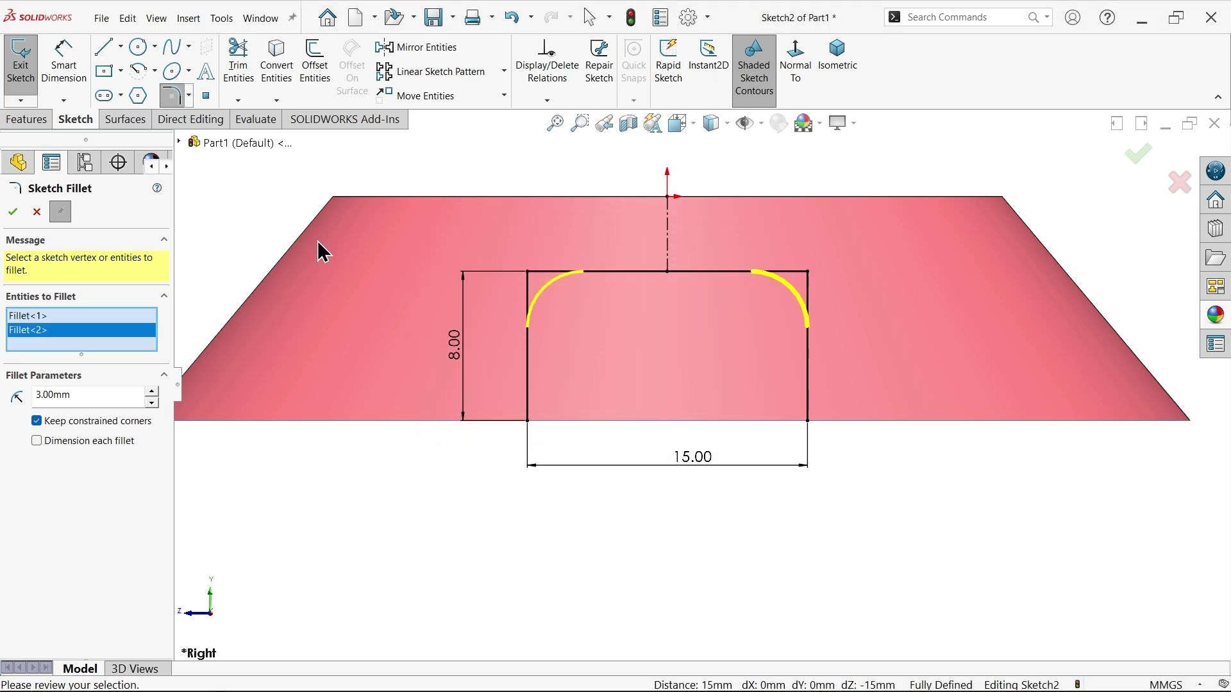
pyautogui.click(13, 212)
pyautogui.click(37, 212)
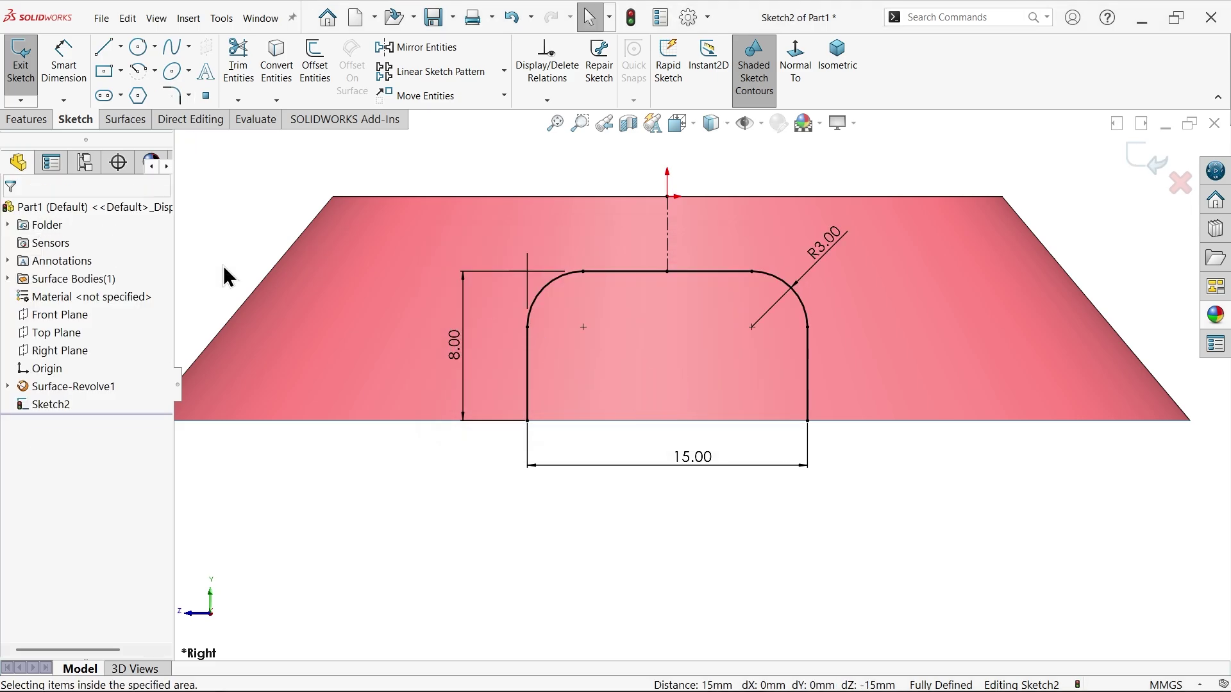
# - Extrude the channel sketch as a Mid Plane surface 66 mm deep
pyautogui.press('f')
pyautogui.click(838, 71)
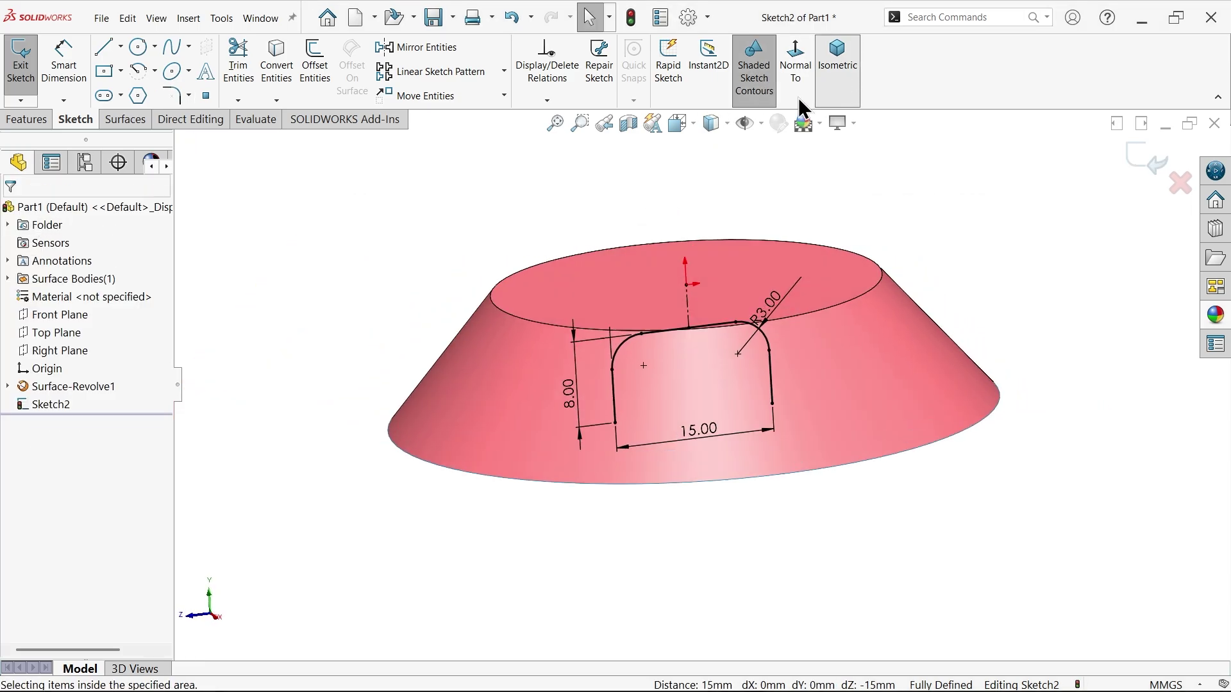
pyautogui.click(128, 122)
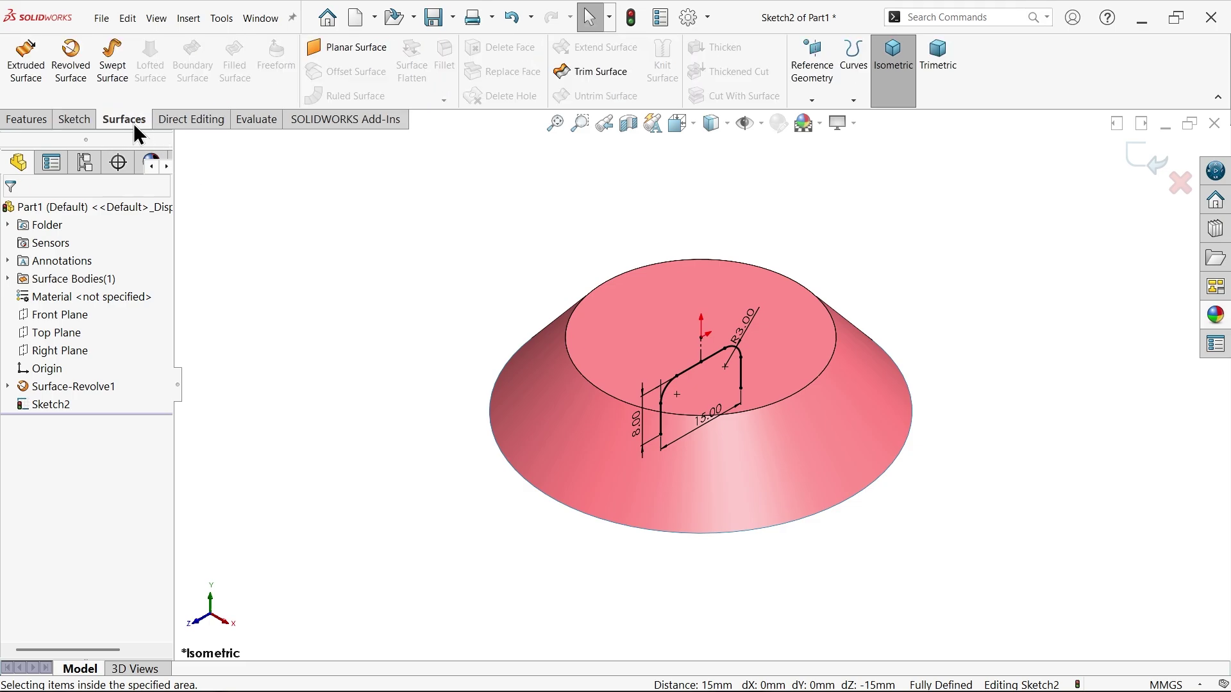
pyautogui.click(29, 71)
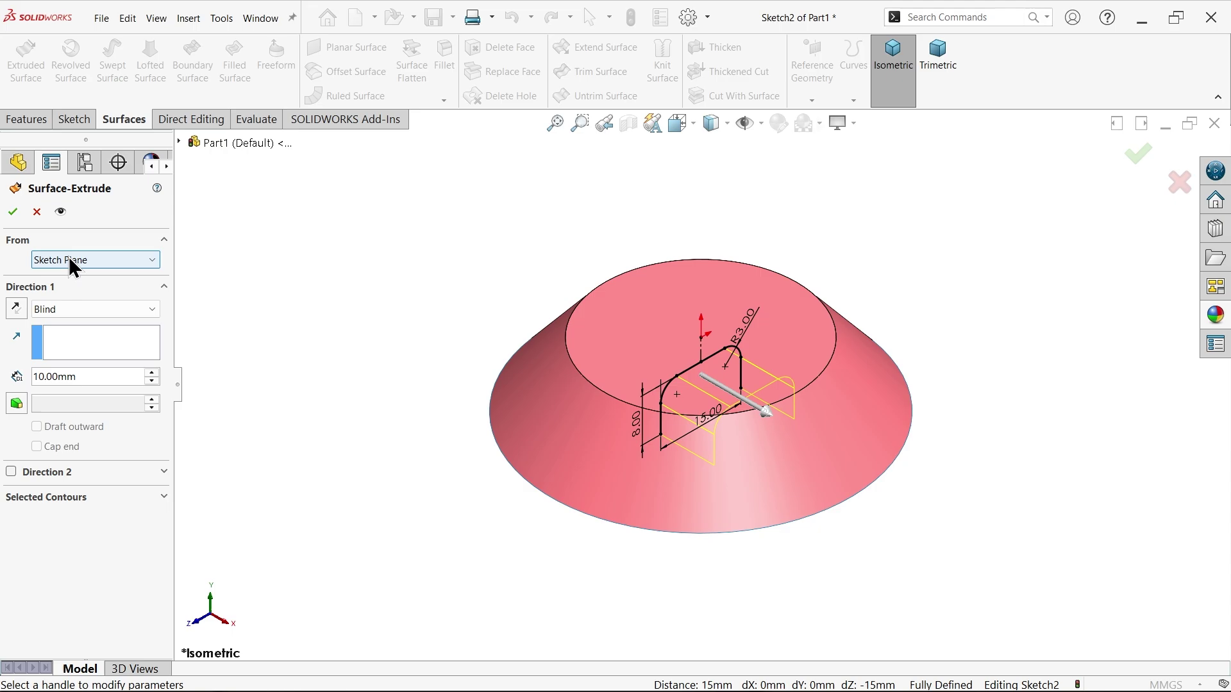
pyautogui.click(53, 309)
pyautogui.click(59, 389)
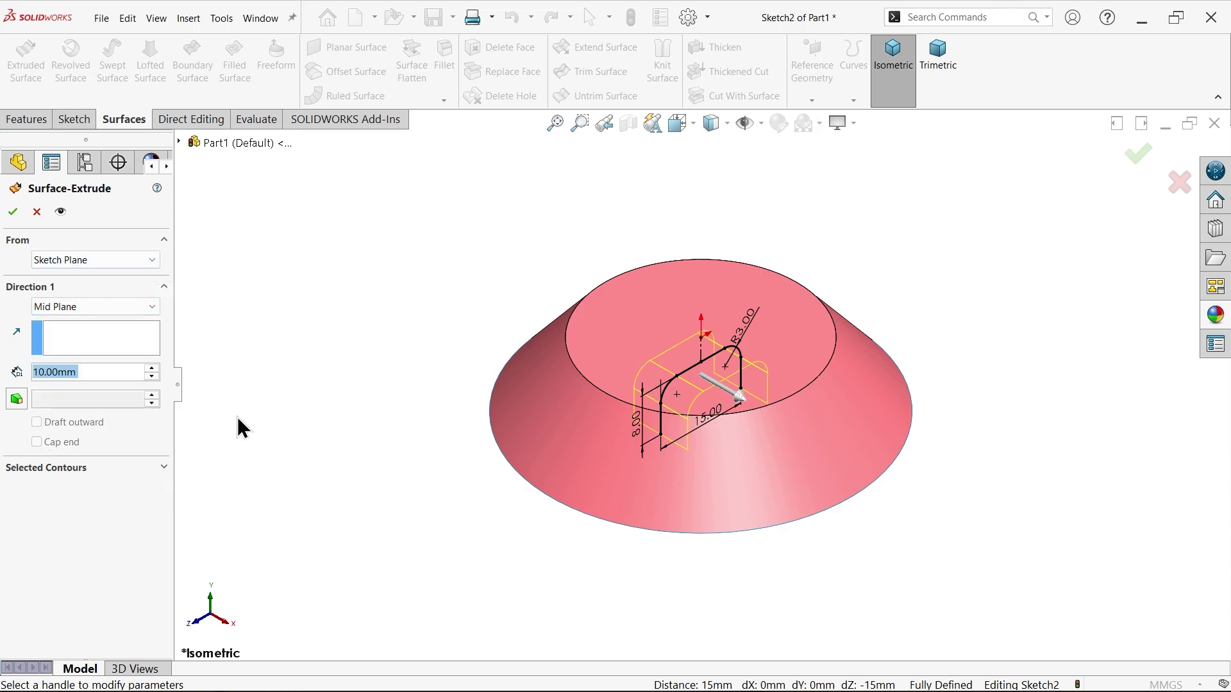
pyautogui.click(777, 420)
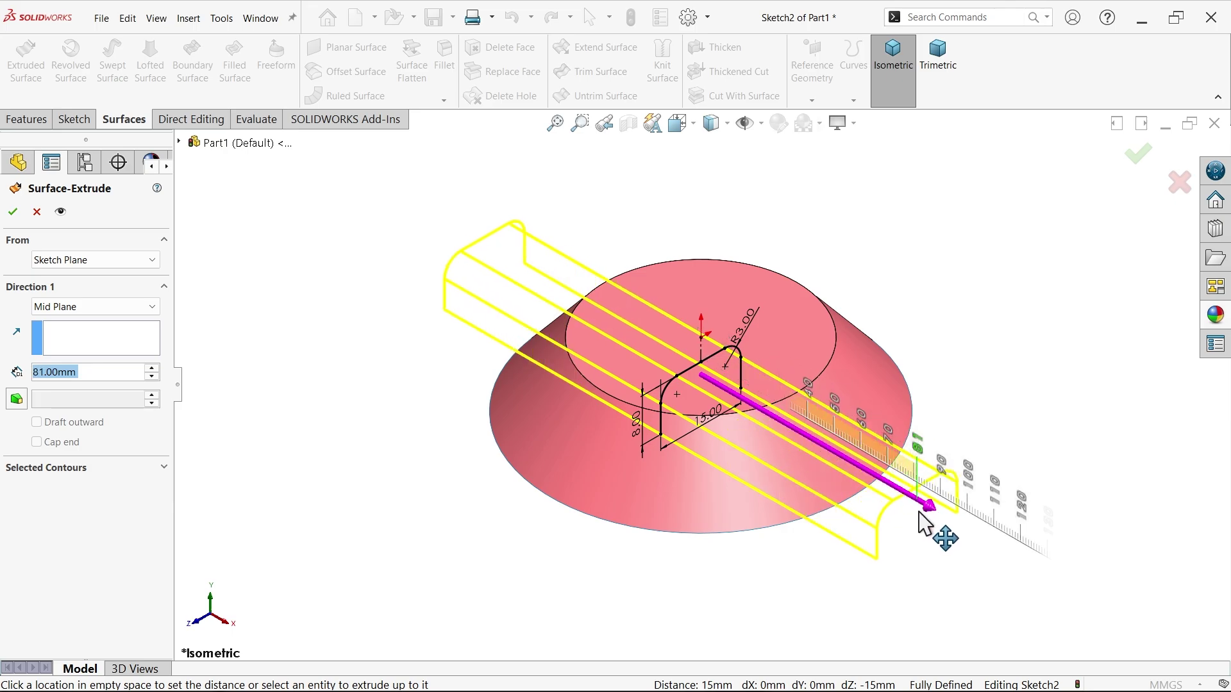
pyautogui.click(935, 516)
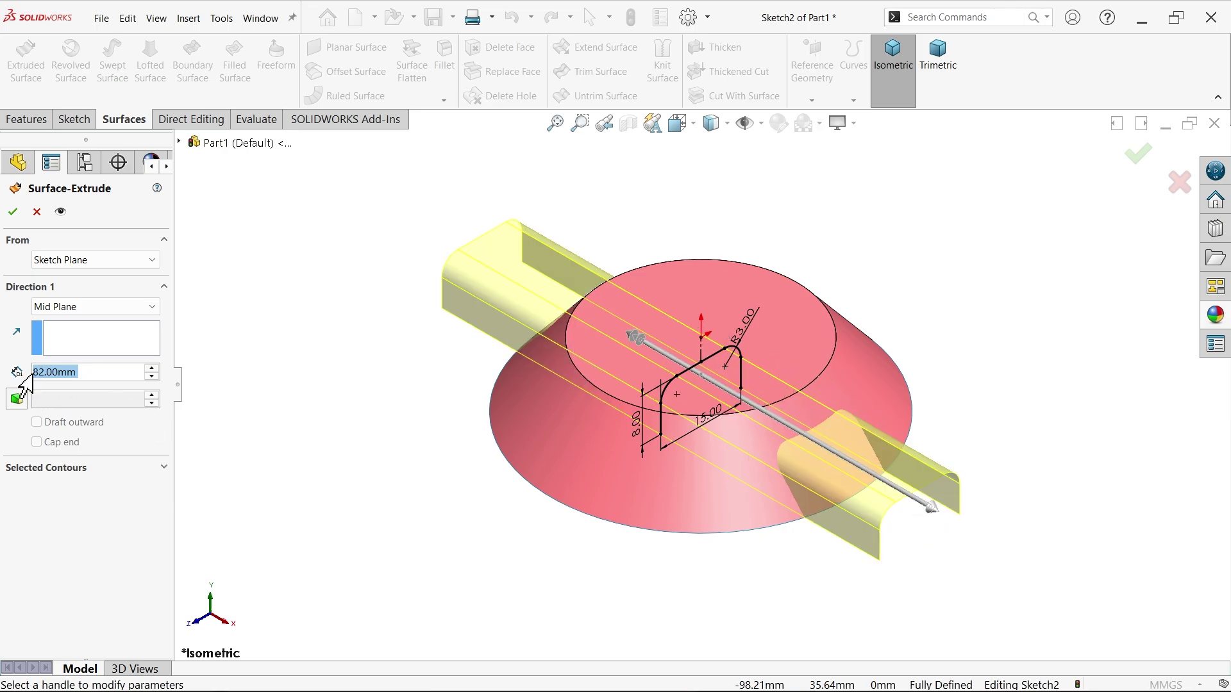
pyautogui.write('66')
pyautogui.press('Return')
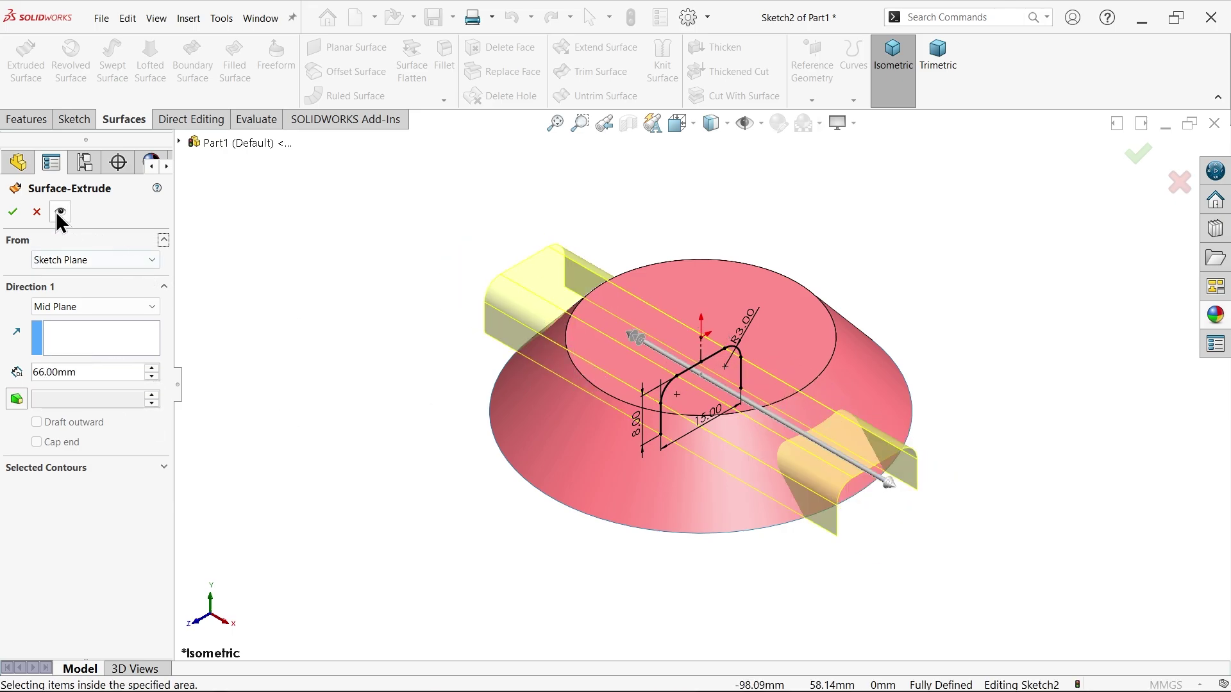
pyautogui.click(12, 213)
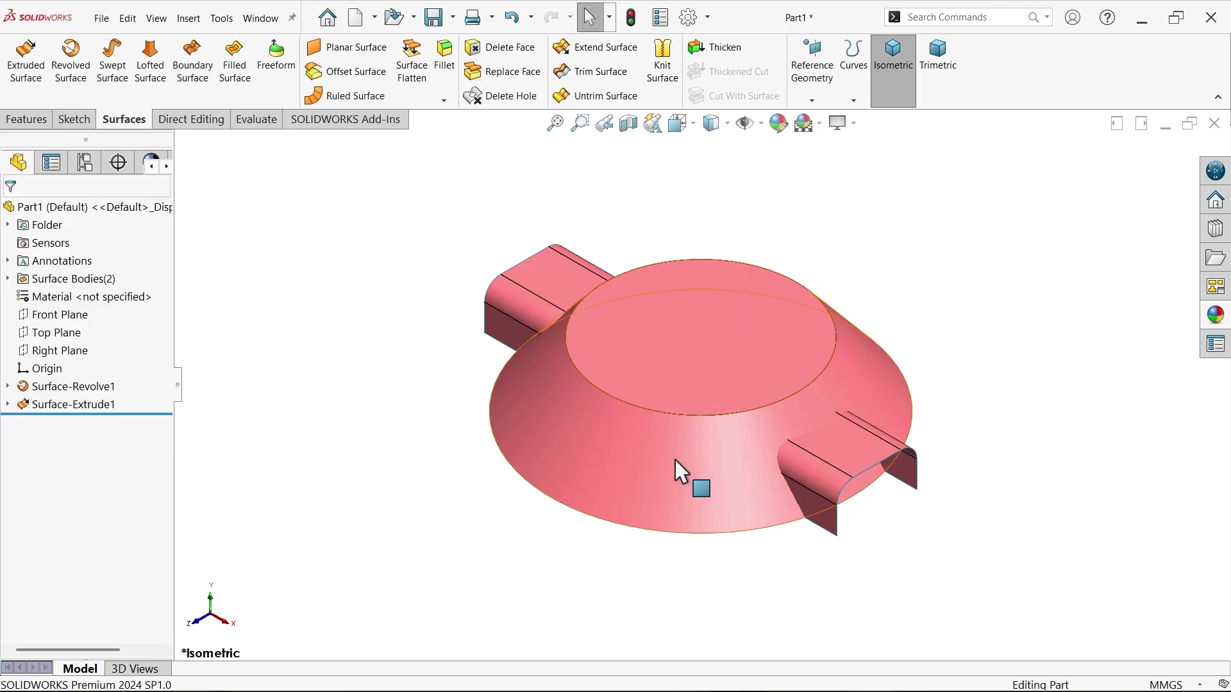
# - Orbit the model to inspect the channel surface crossing the cone
pyautogui.moveTo(542, 543); pyautogui.dragTo(645, 165, button='middle')
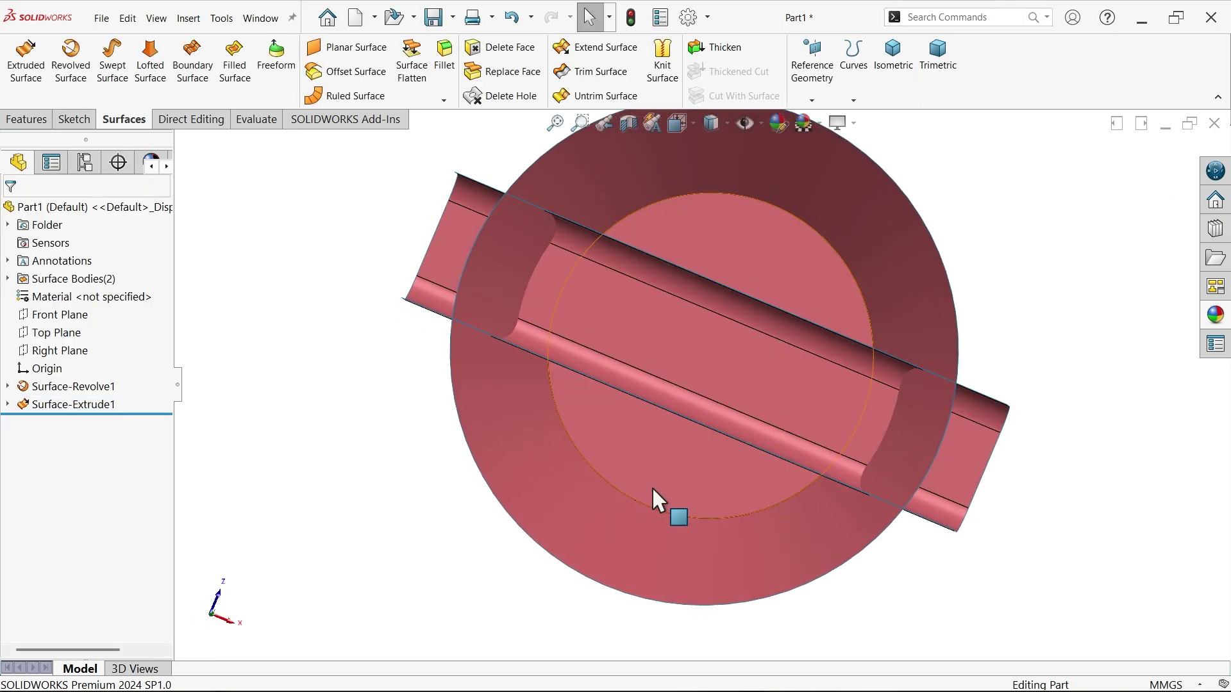
pyautogui.moveTo(653, 486); pyautogui.dragTo(648, 319, button='middle')
pyautogui.scroll(-3, 632, 320)
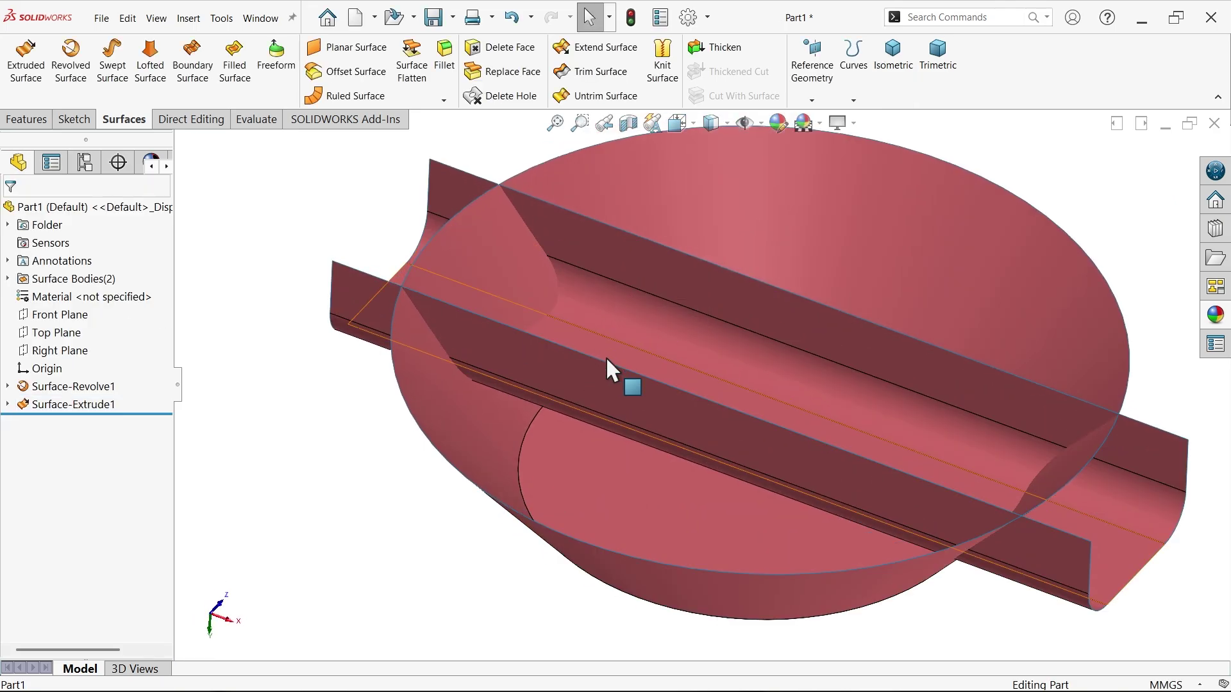
pyautogui.moveTo(572, 375); pyautogui.dragTo(626, 349, button='middle')
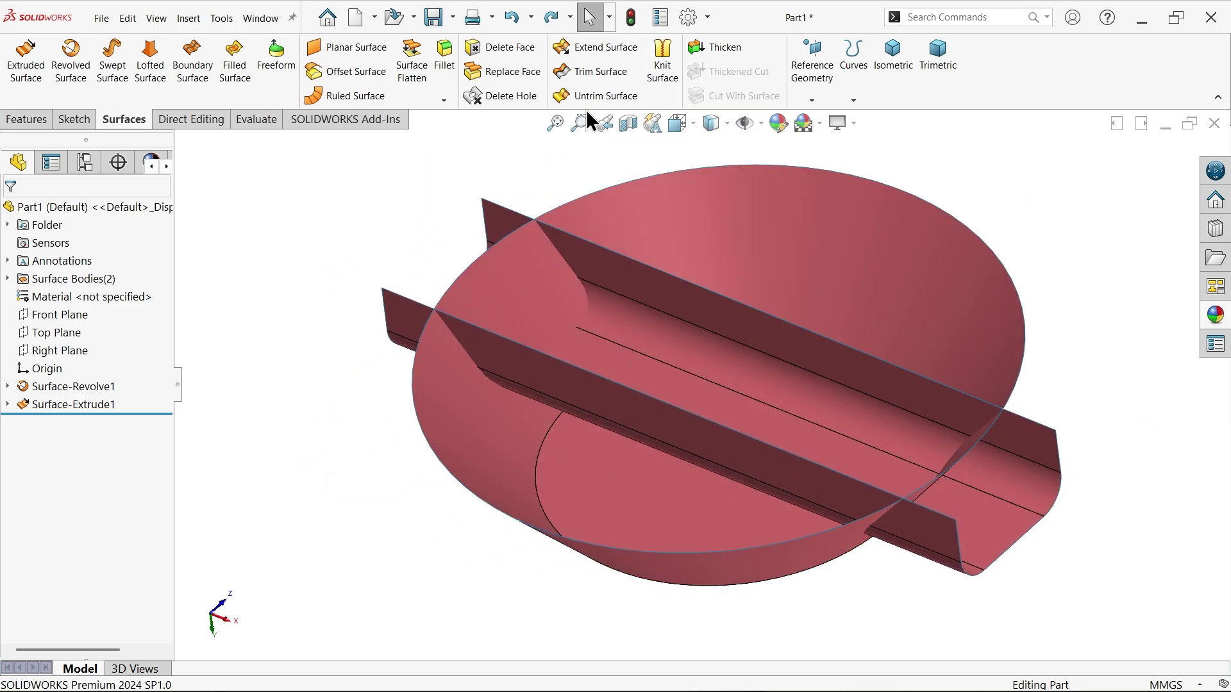
# - Trim away the left and right cone wall pieces using Surface-Extrude1 as the trim tool
pyautogui.click(593, 70)
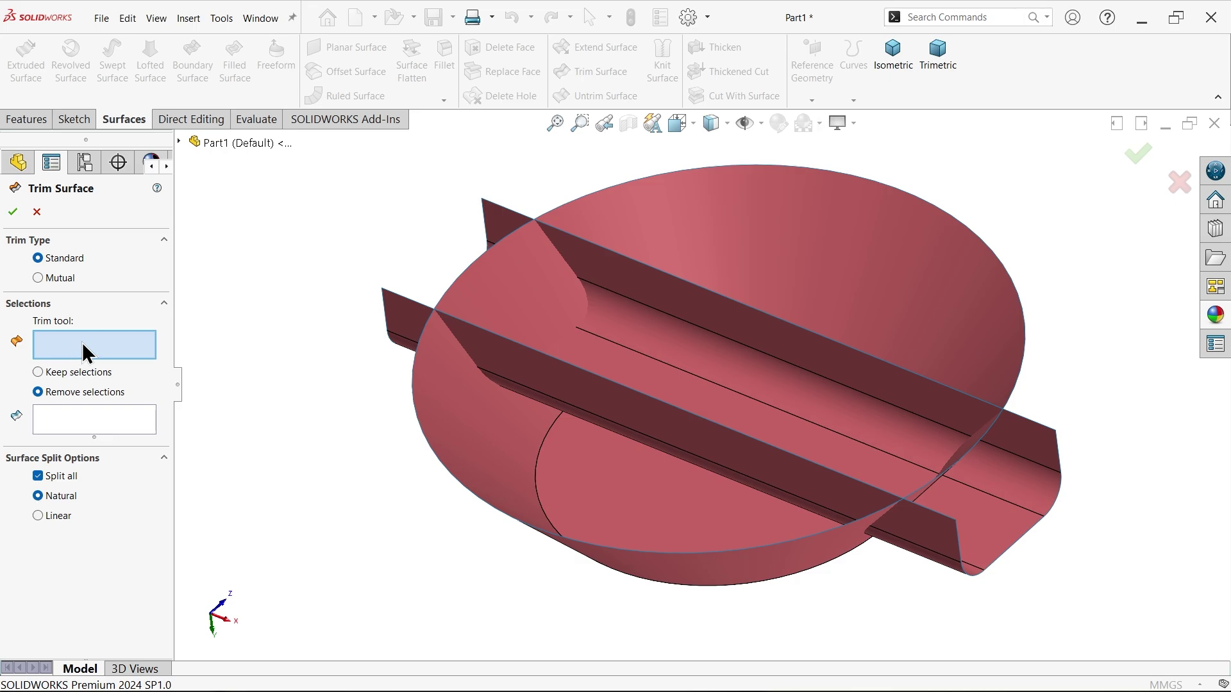
pyautogui.click(528, 361)
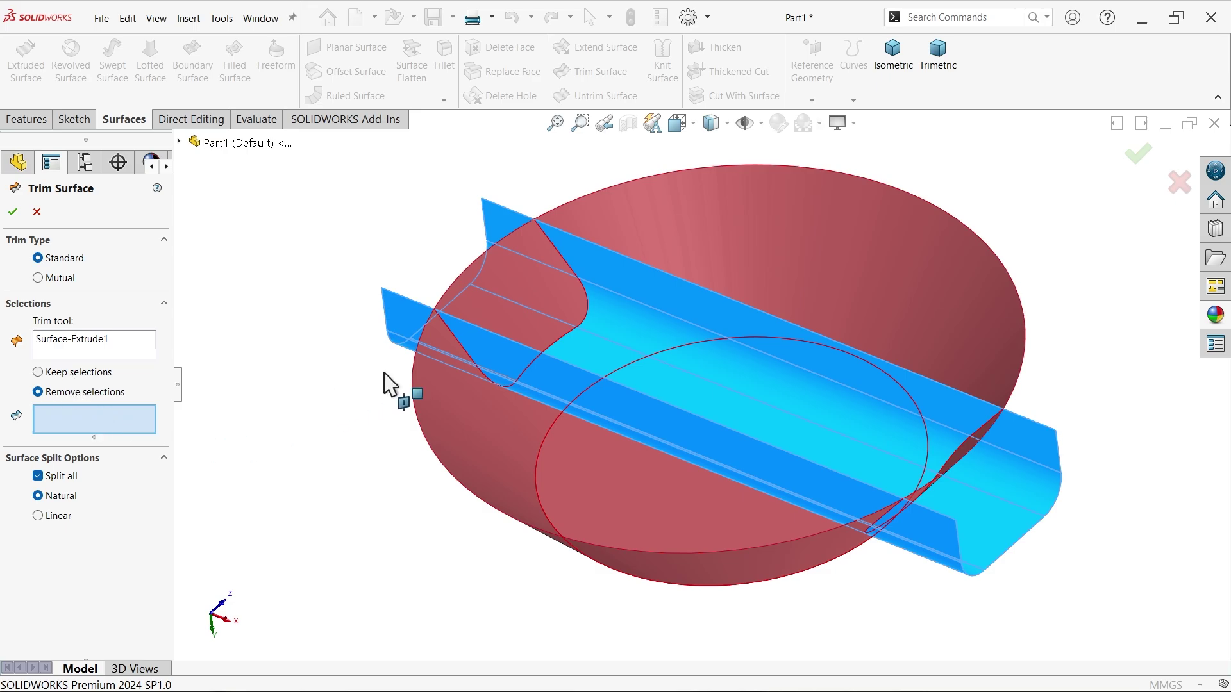
pyautogui.click(523, 307)
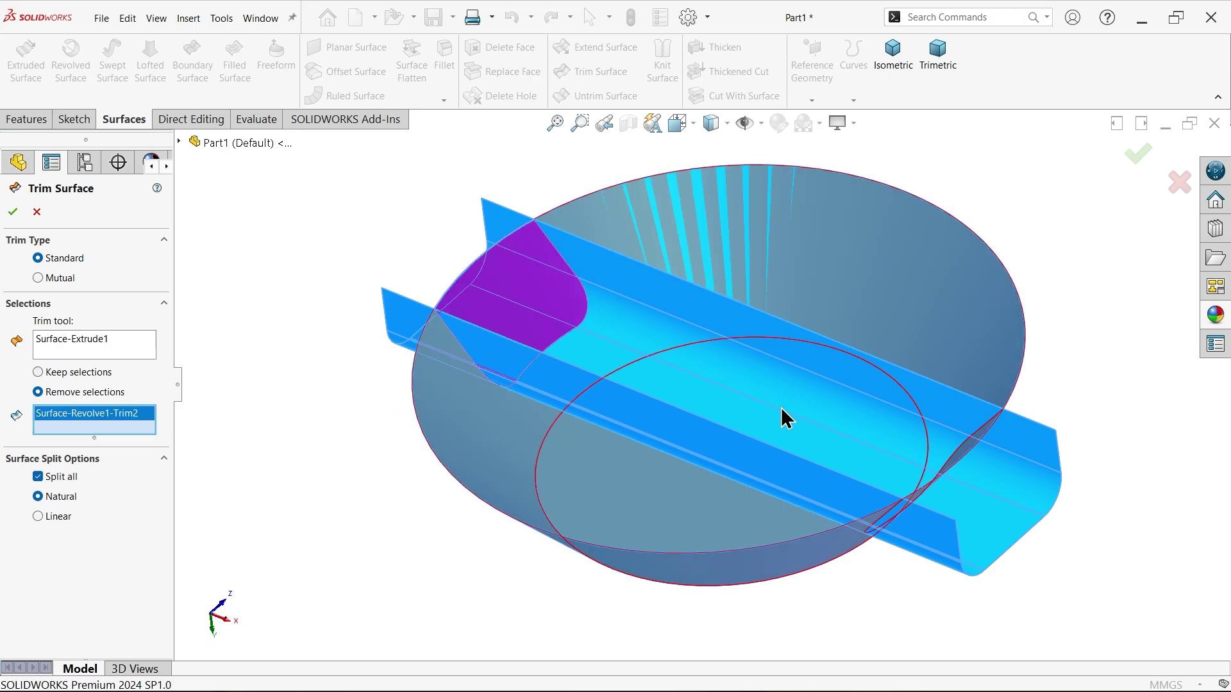
pyautogui.moveTo(352, 542); pyautogui.dragTo(440, 557, button='middle')
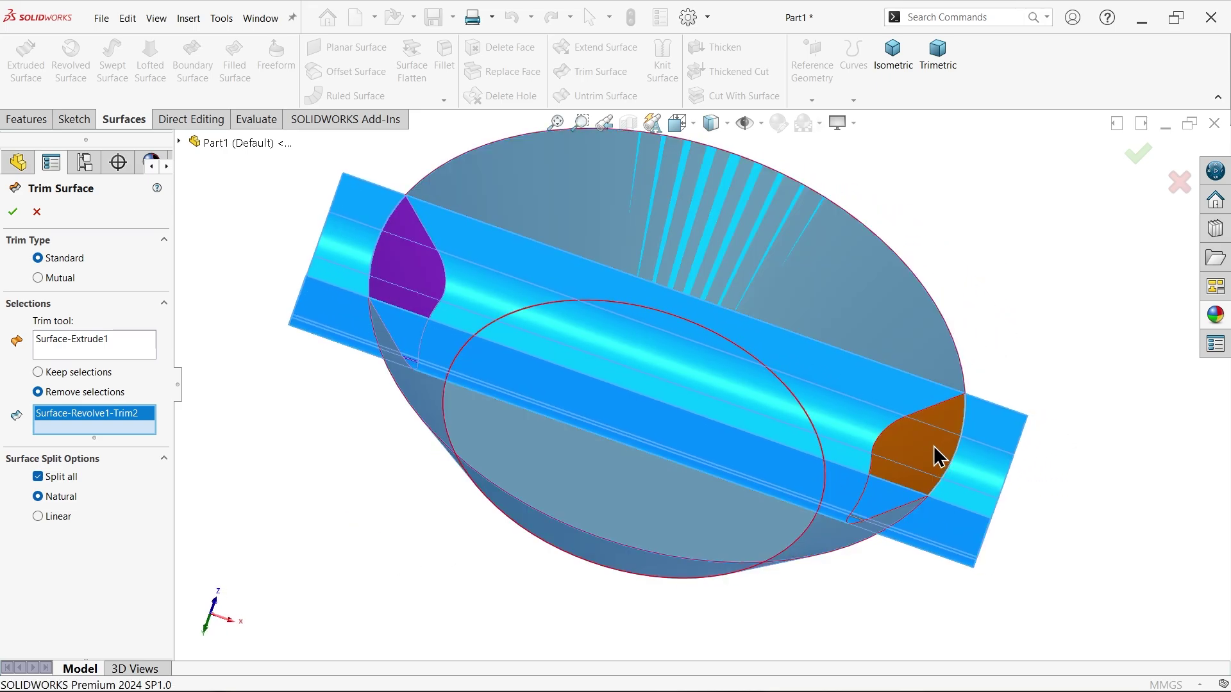
pyautogui.click(939, 455)
pyautogui.moveTo(1038, 324); pyautogui.dragTo(997, 420, button='middle')
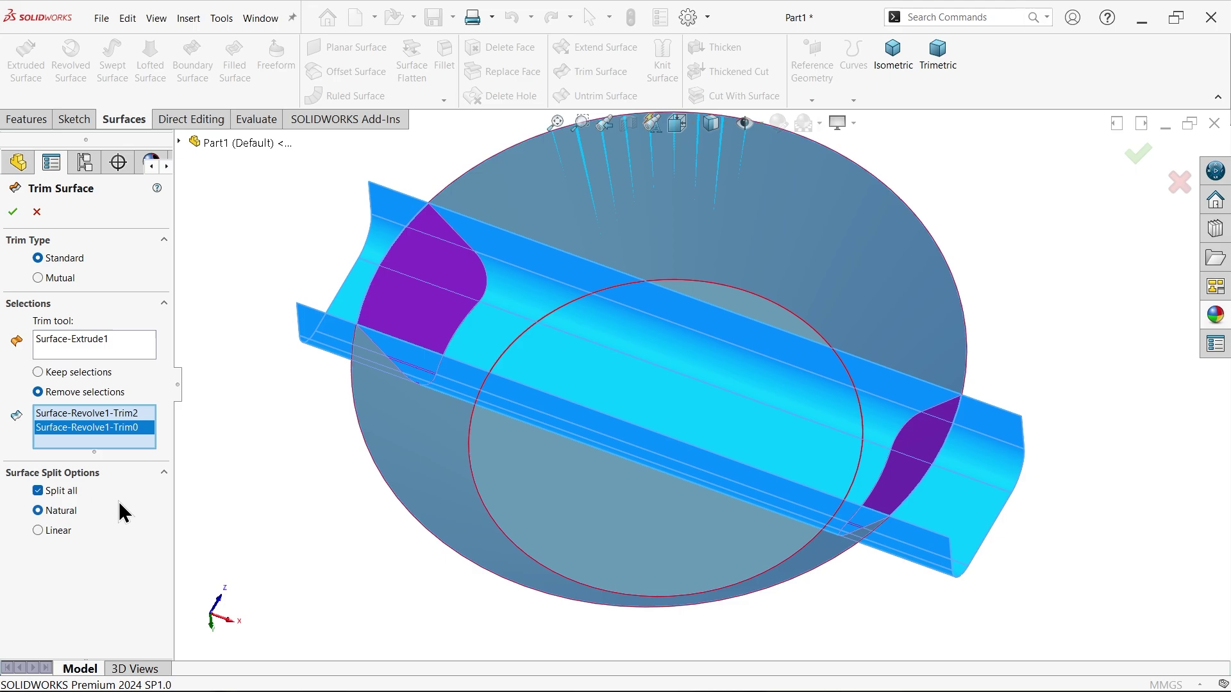
pyautogui.click(14, 212)
pyautogui.moveTo(268, 468); pyautogui.dragTo(272, 399, button='middle')
pyautogui.press('Escape')
pyautogui.click(611, 75)
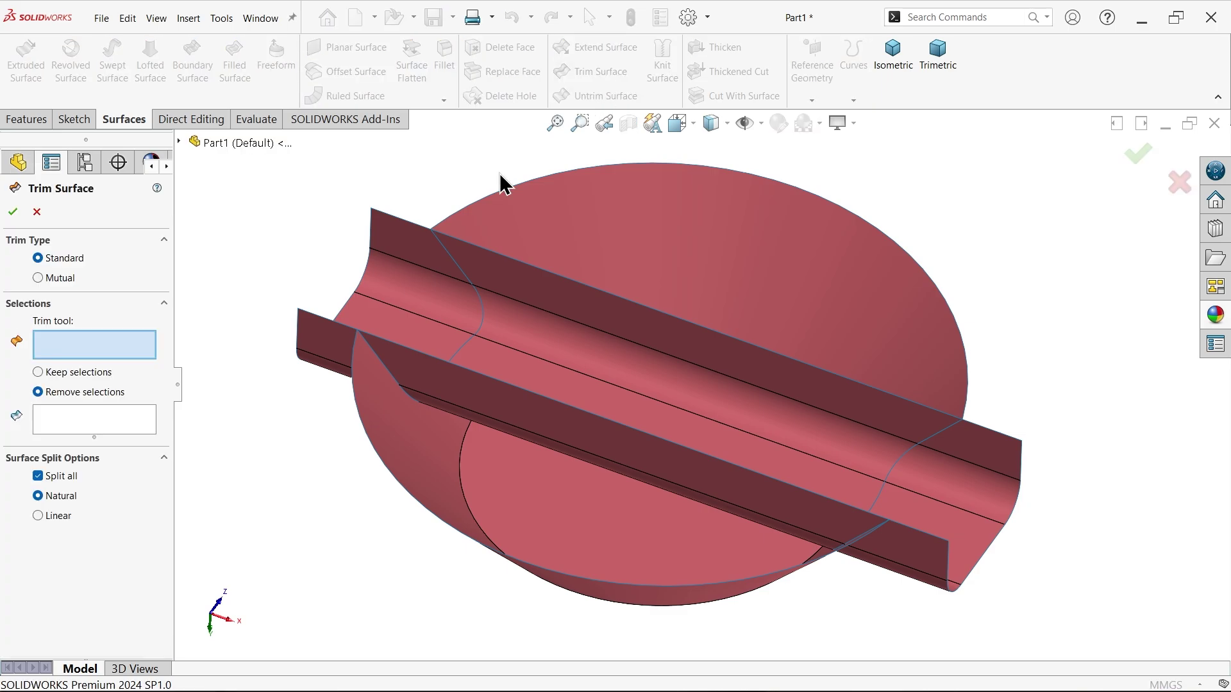
# - Remove the channel's middle section using Surface-Trim2 as the trim tool, creating Surface-Trim3
pyautogui.click(415, 463)
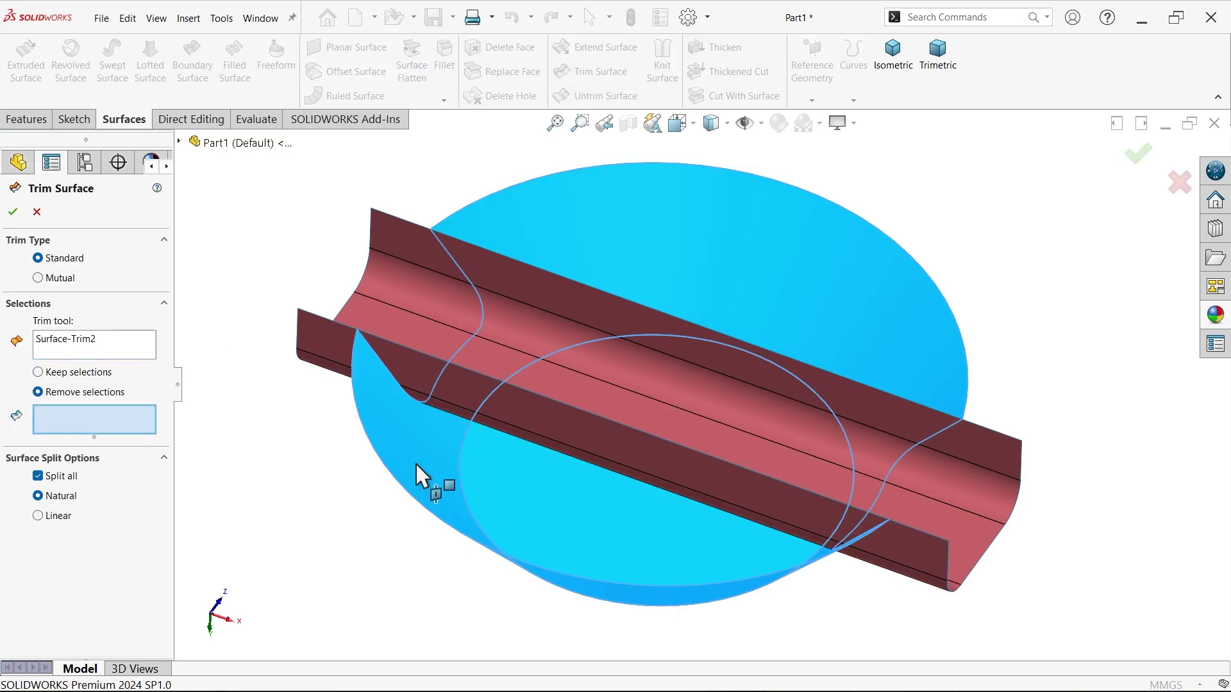
pyautogui.click(605, 441)
pyautogui.moveTo(244, 593); pyautogui.dragTo(488, 479, button='middle')
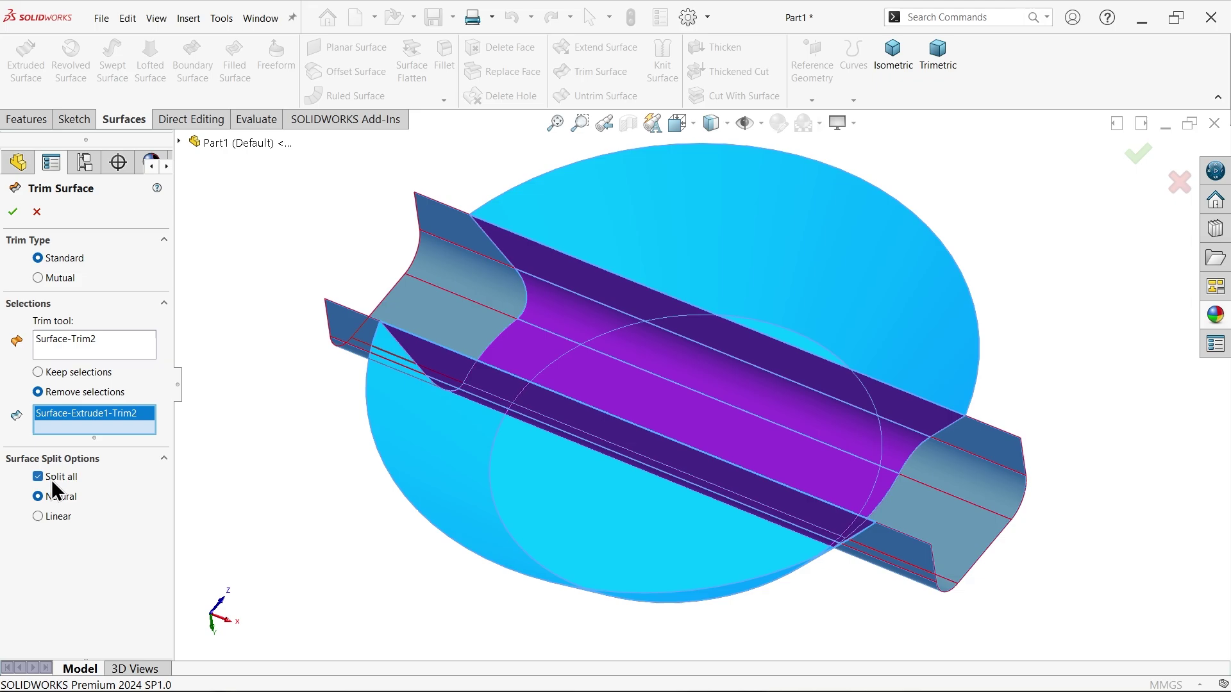
pyautogui.click(12, 212)
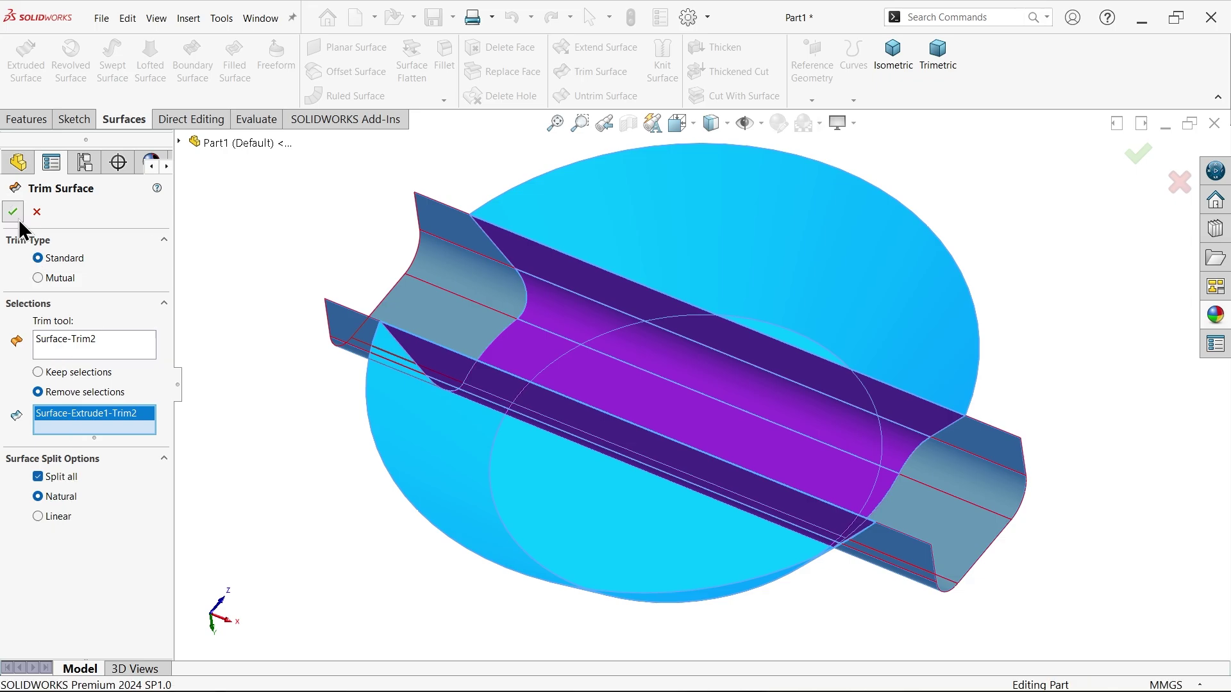
pyautogui.moveTo(268, 511); pyautogui.dragTo(284, 472, button='middle')
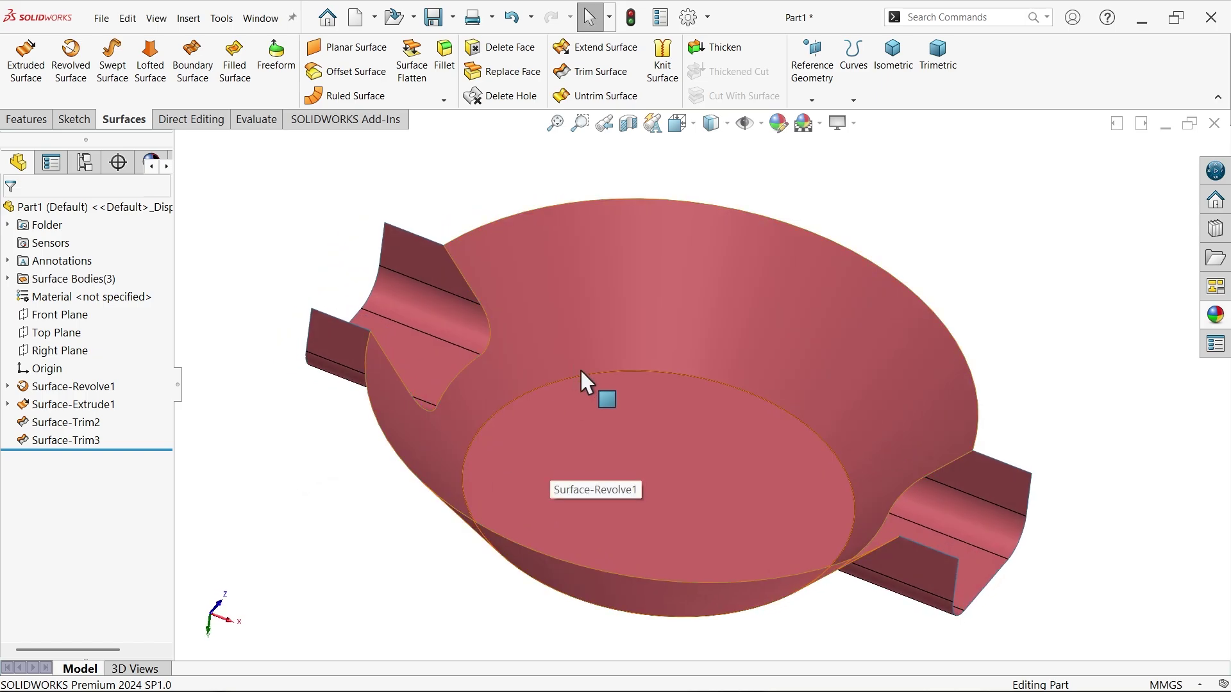
# - Expand Surface Bodies and identify Surface-Trim3[1] and Surface-Trim3[2] among the three bodies
pyautogui.click(11, 280)
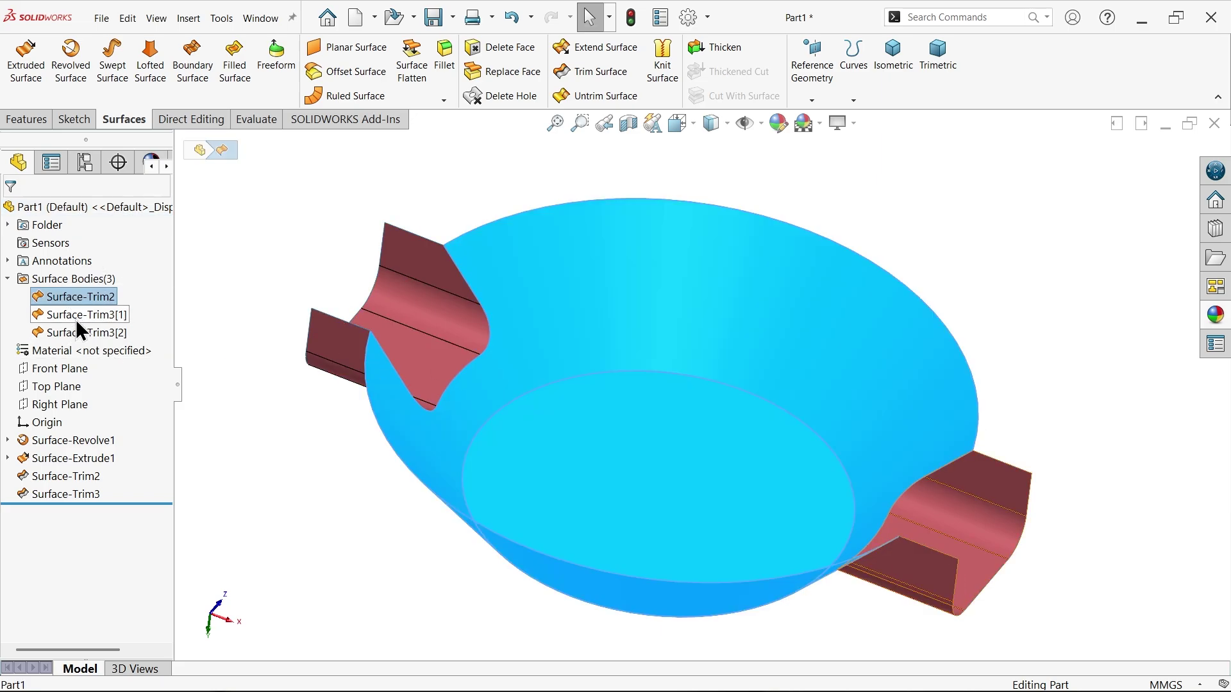
pyautogui.click(84, 316)
pyautogui.click(85, 332)
pyautogui.click(302, 267)
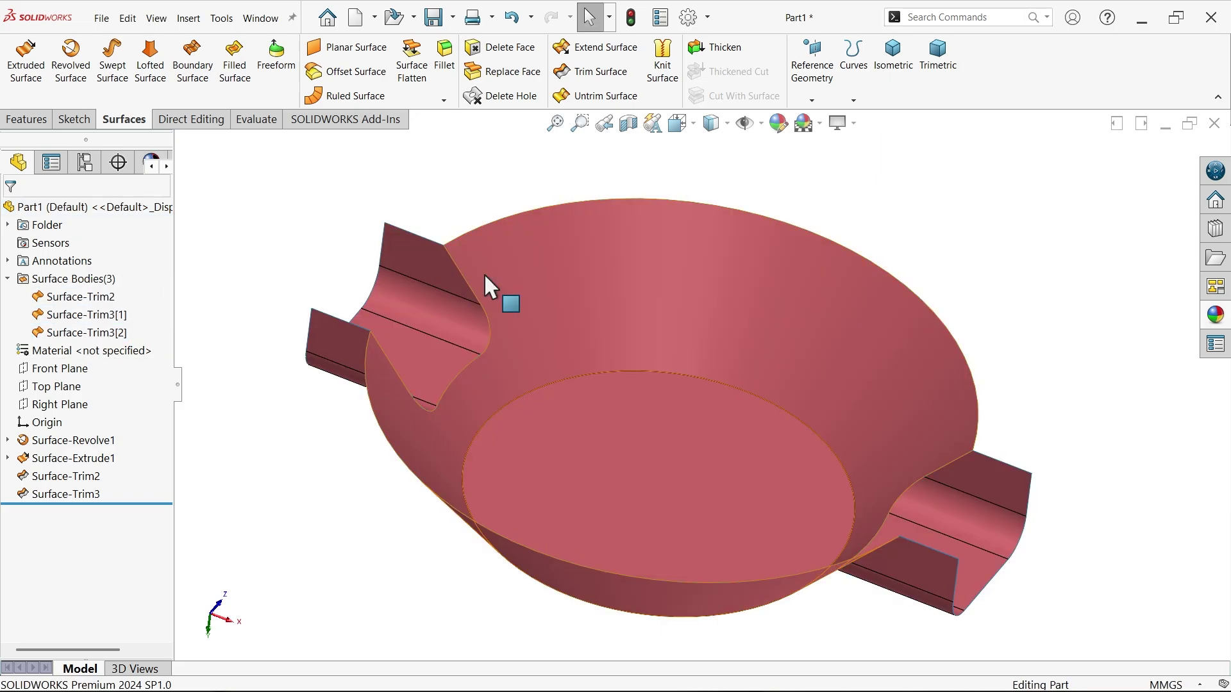
# - Knit the cone and both channel tabs with Merge entities enabled into Surface-Knit1
pyautogui.click(663, 67)
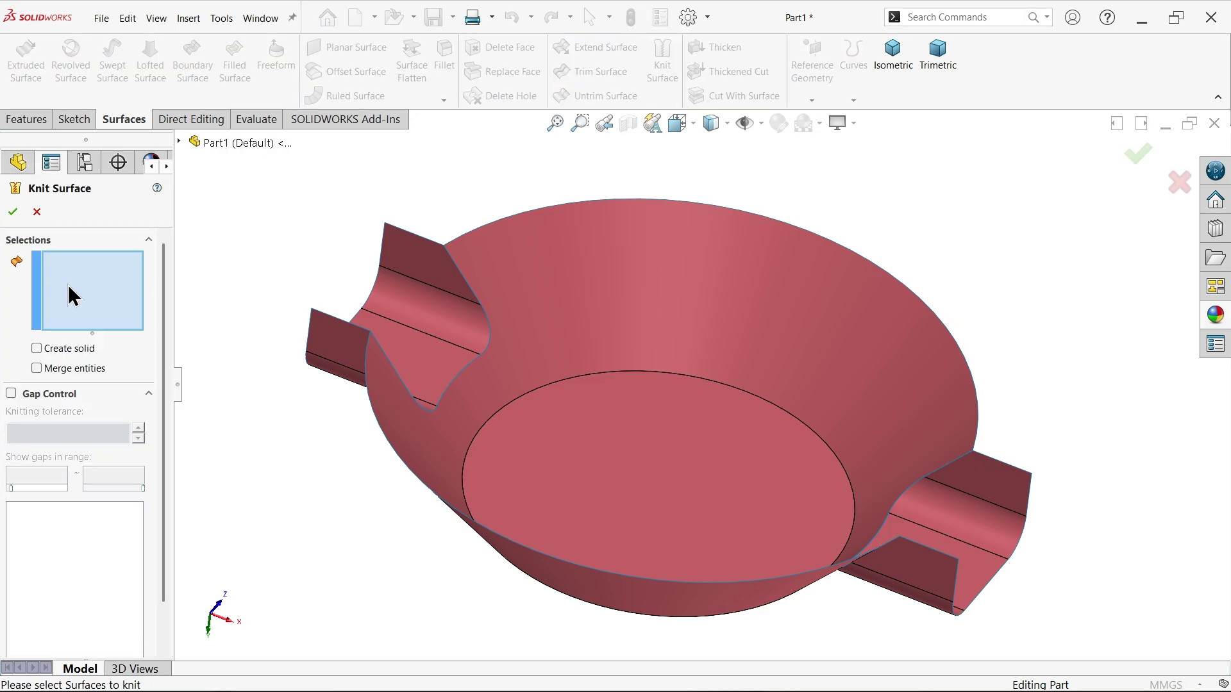
pyautogui.click(396, 352)
pyautogui.click(619, 379)
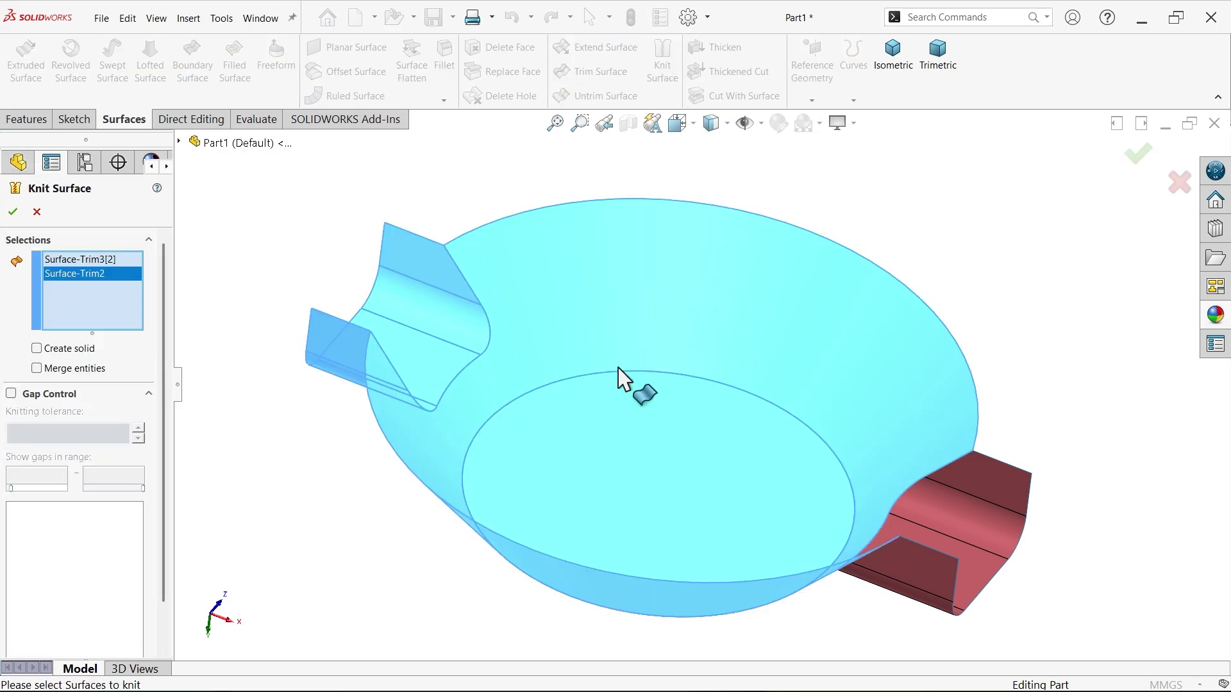
pyautogui.click(979, 519)
pyautogui.click(52, 368)
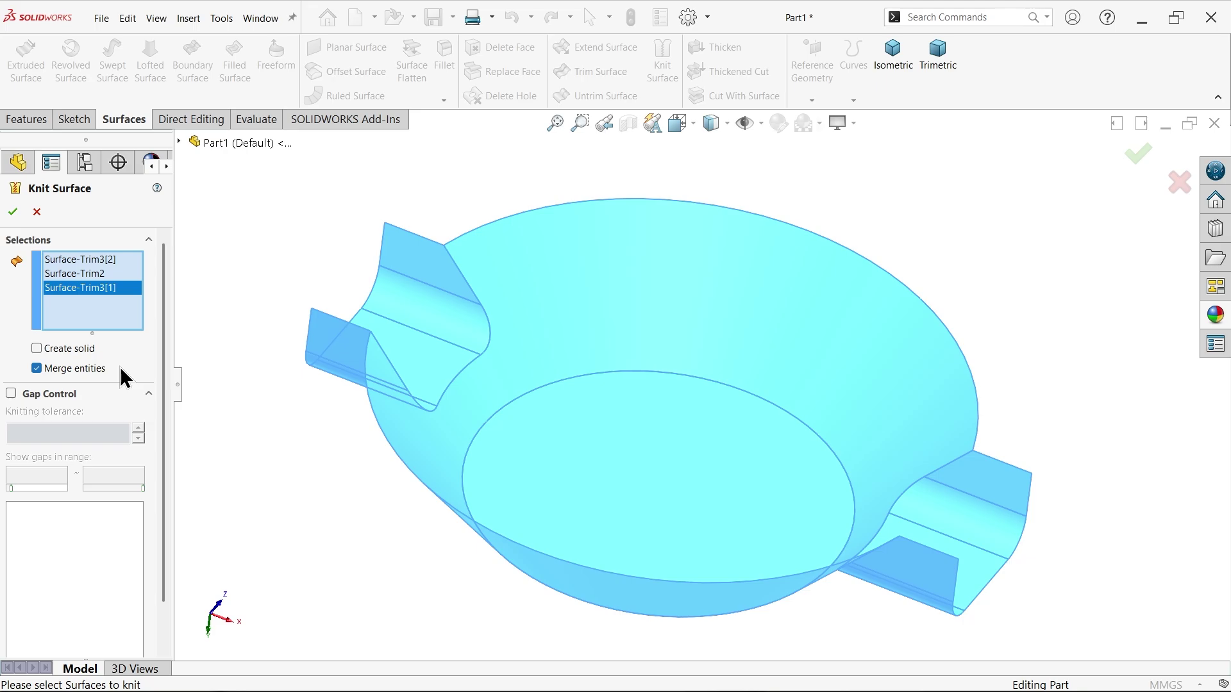
pyautogui.click(12, 212)
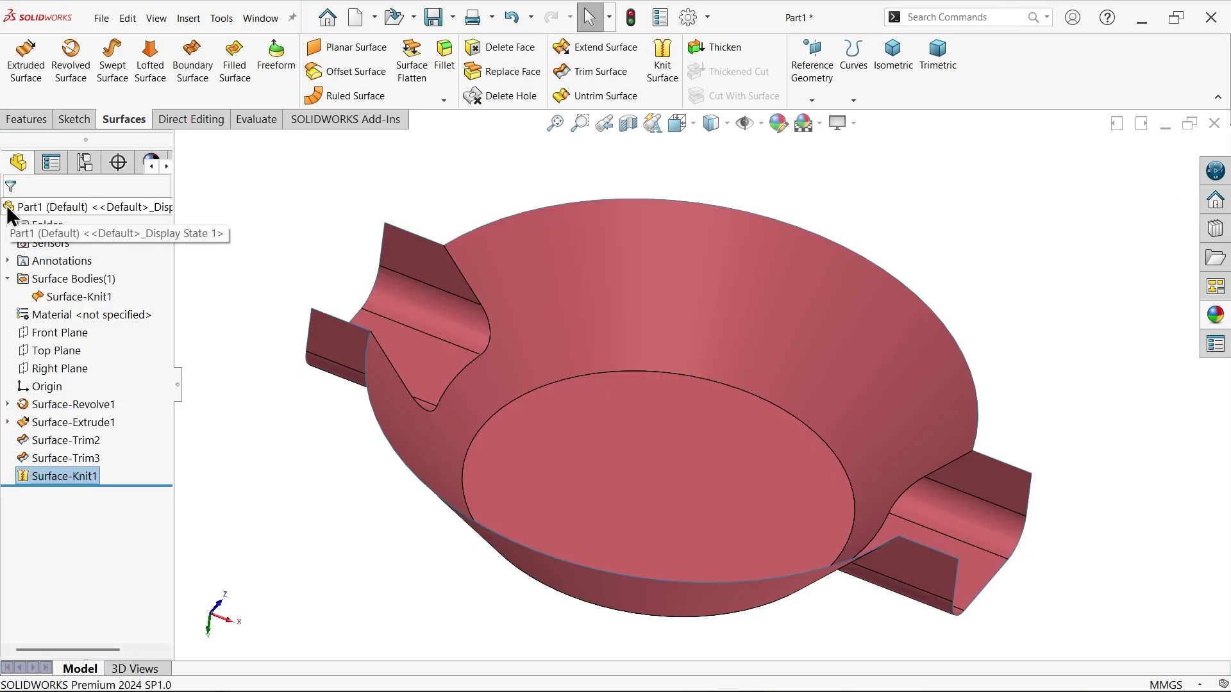
pyautogui.click(67, 299)
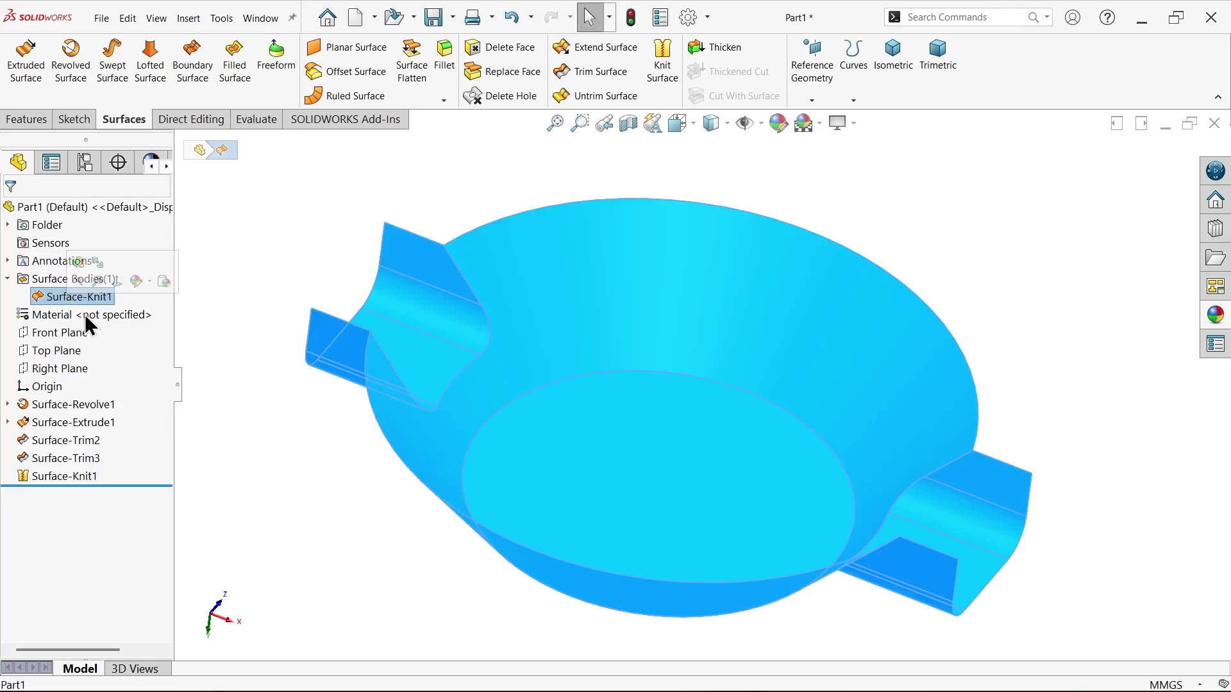
pyautogui.click(226, 352)
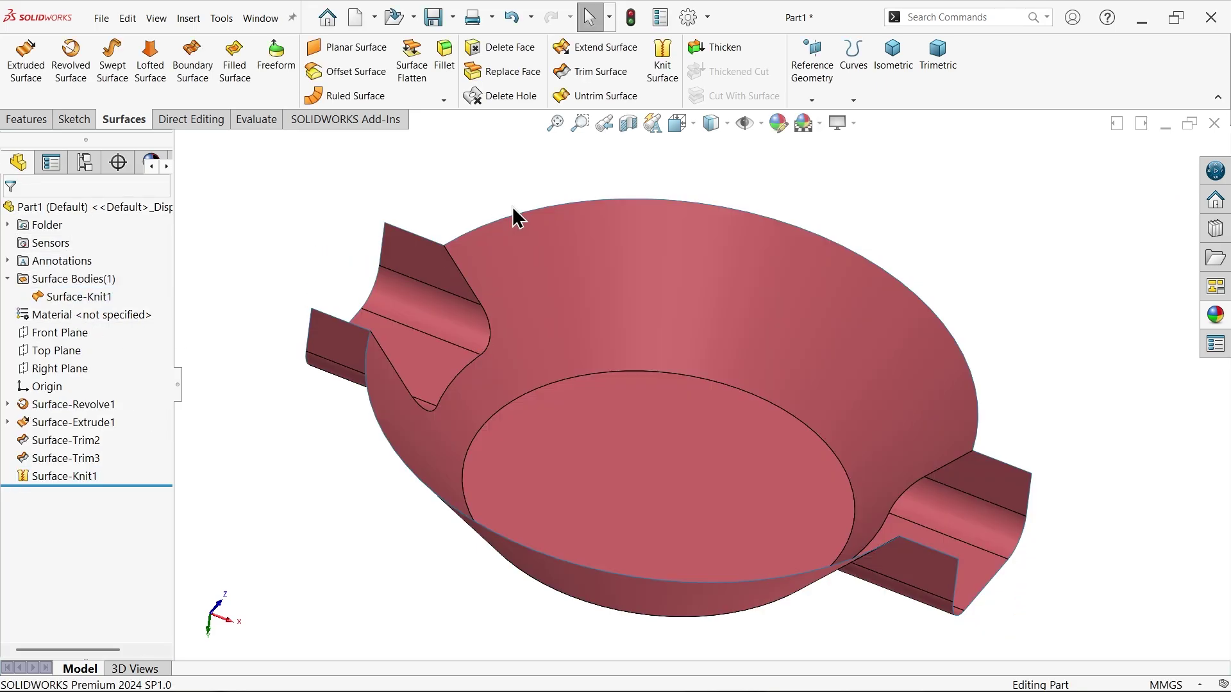
# - Set up a 1.2 mm Thicken of Surface-Knit1, checking the reference drawing meanwhile
pyautogui.click(725, 51)
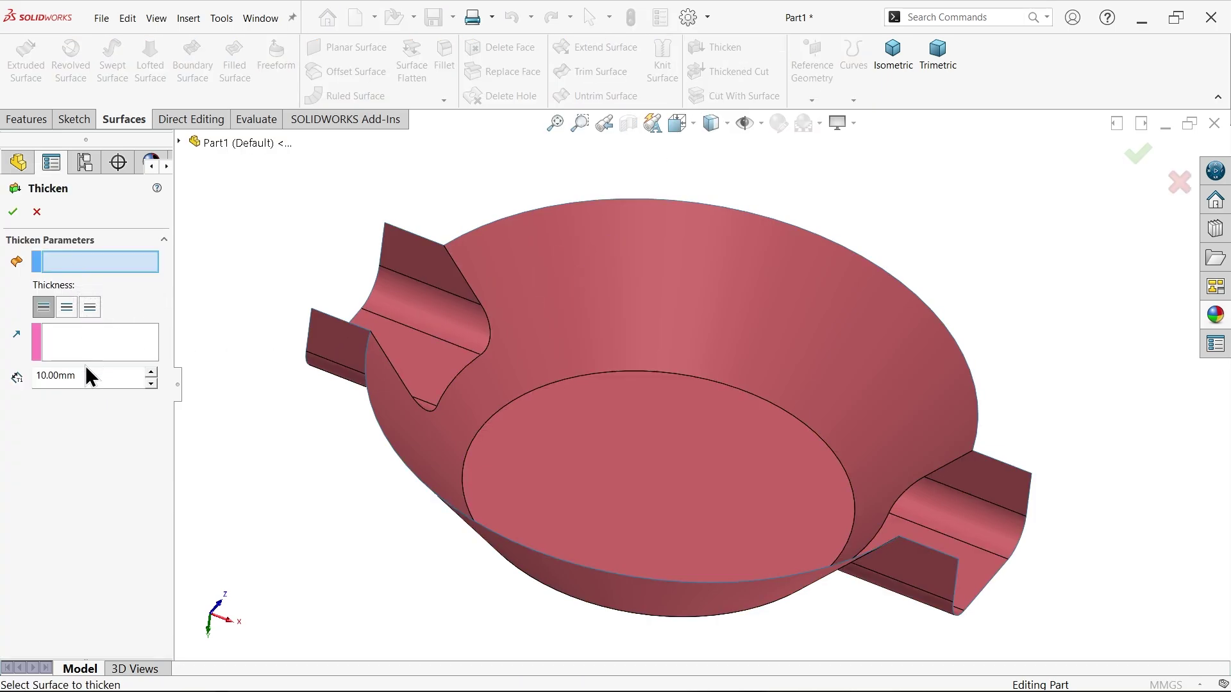
pyautogui.moveTo(88, 376); pyautogui.dragTo(6, 377)
pyautogui.write('1.2')
pyautogui.press('Return')
pyautogui.click(528, 295)
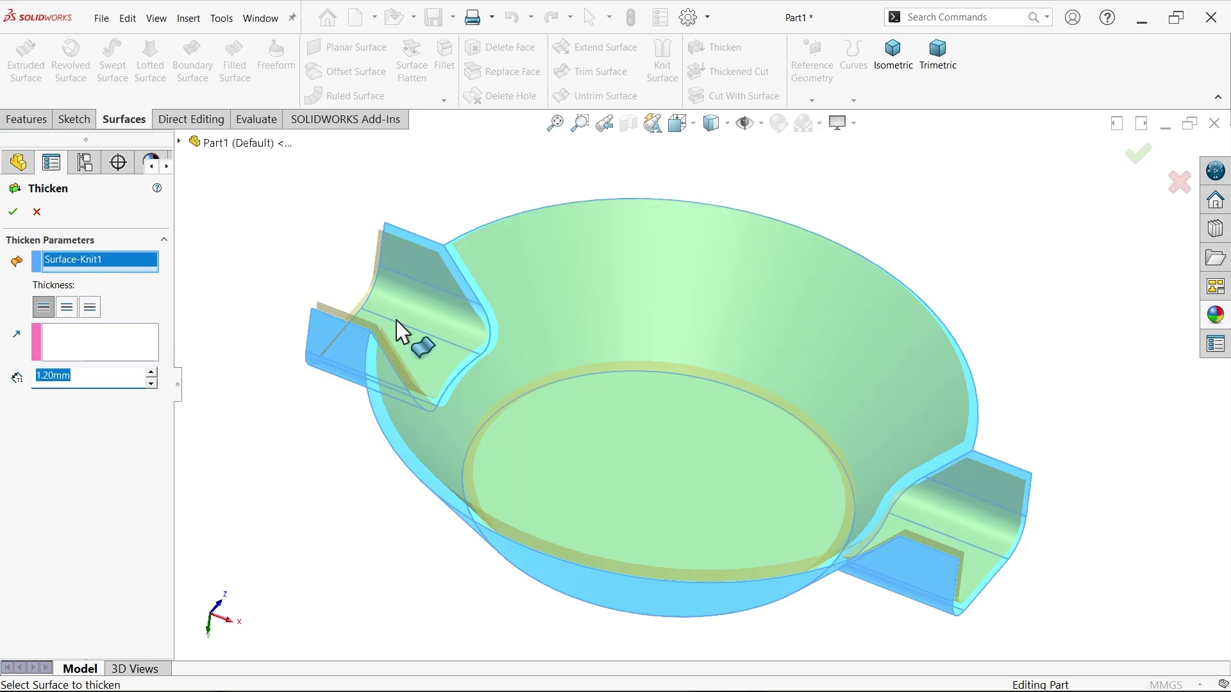
pyautogui.scroll(-8, 378, 323)
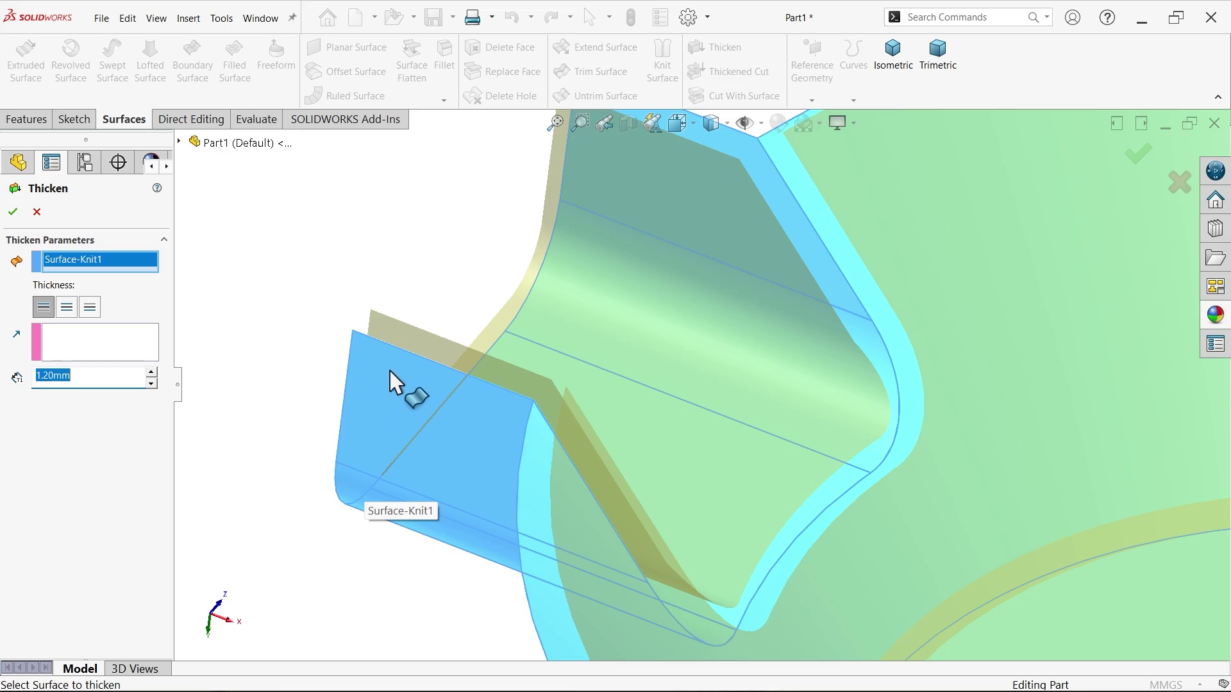
pyautogui.scroll(5, 395, 383)
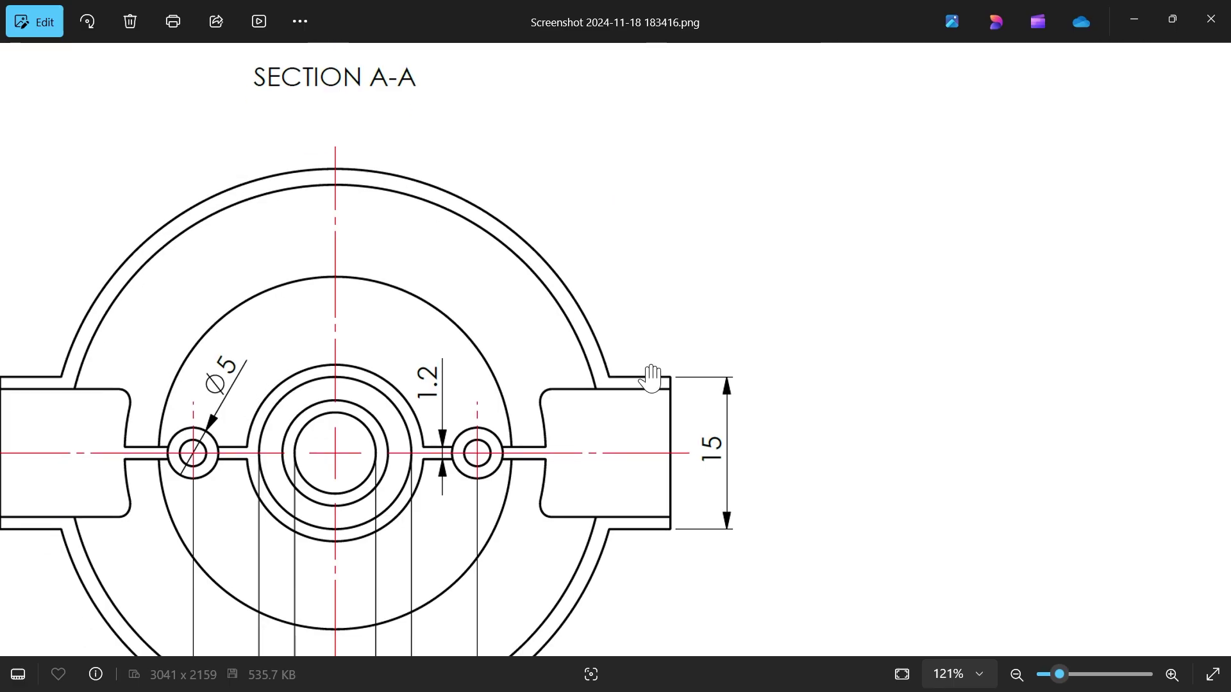
pyautogui.scroll(2, 651, 377)
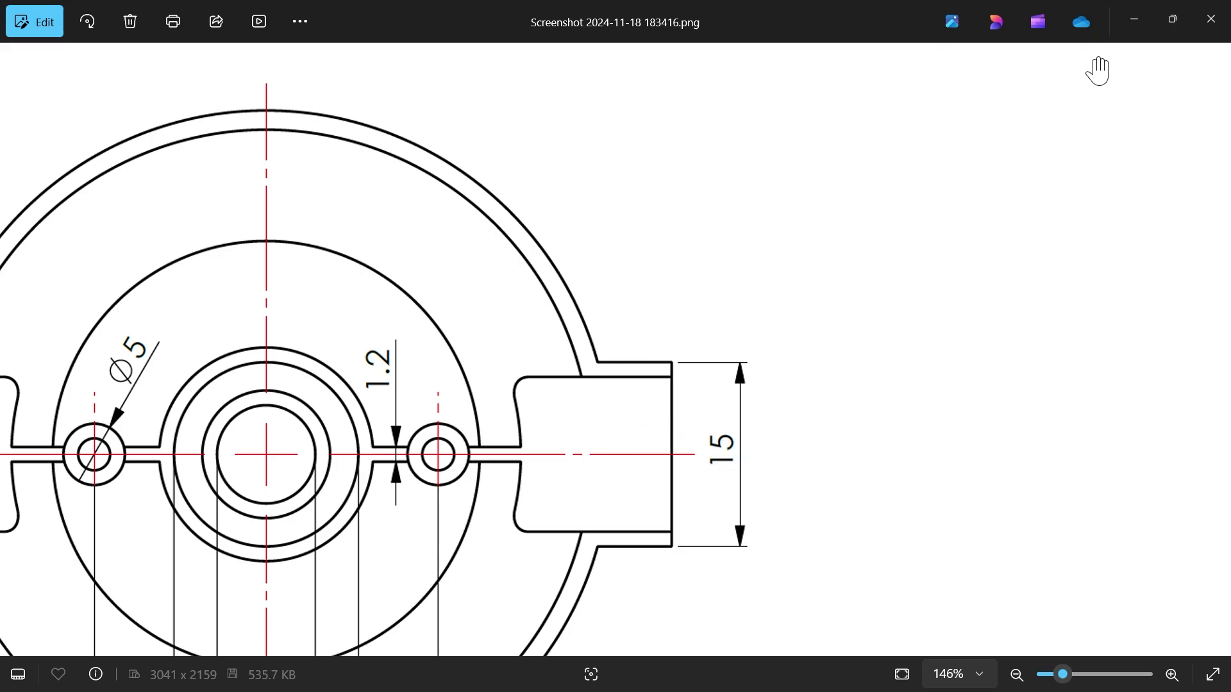
pyautogui.click(1134, 20)
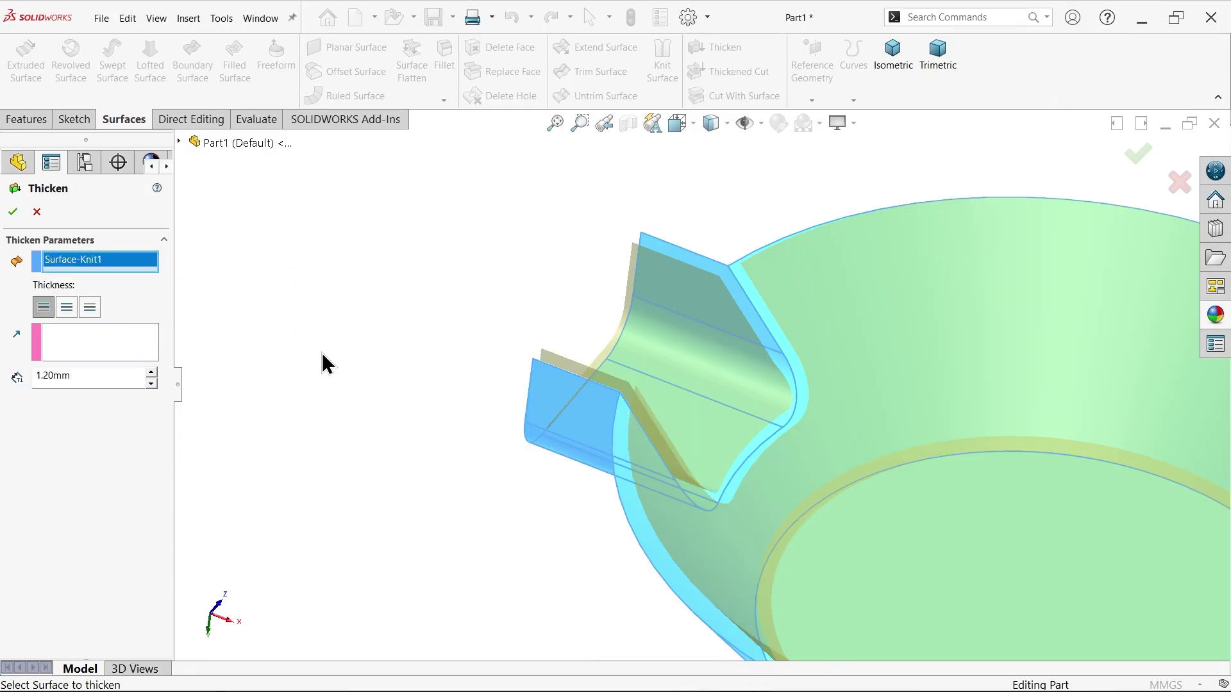
# - Accept the 1.20 mm Thicken1 of Surface-Knit1 and inspect the resulting solid around a tab
pyautogui.scroll(5, 709, 431)
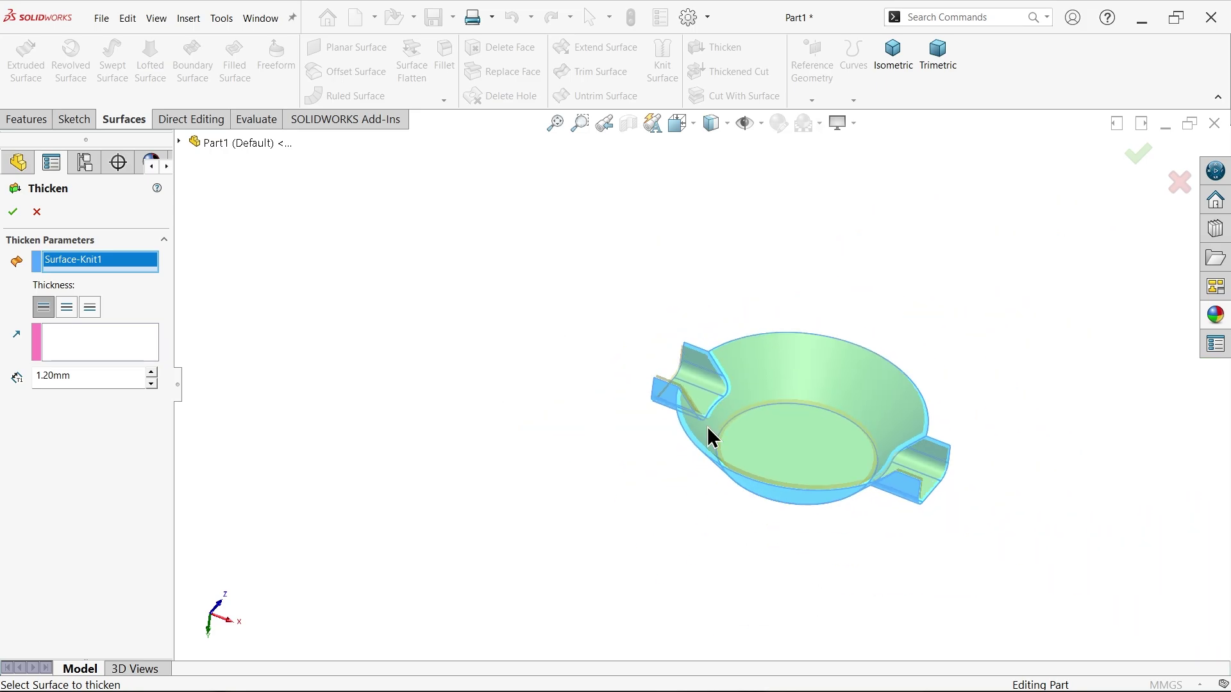
pyautogui.scroll(-3, 887, 454)
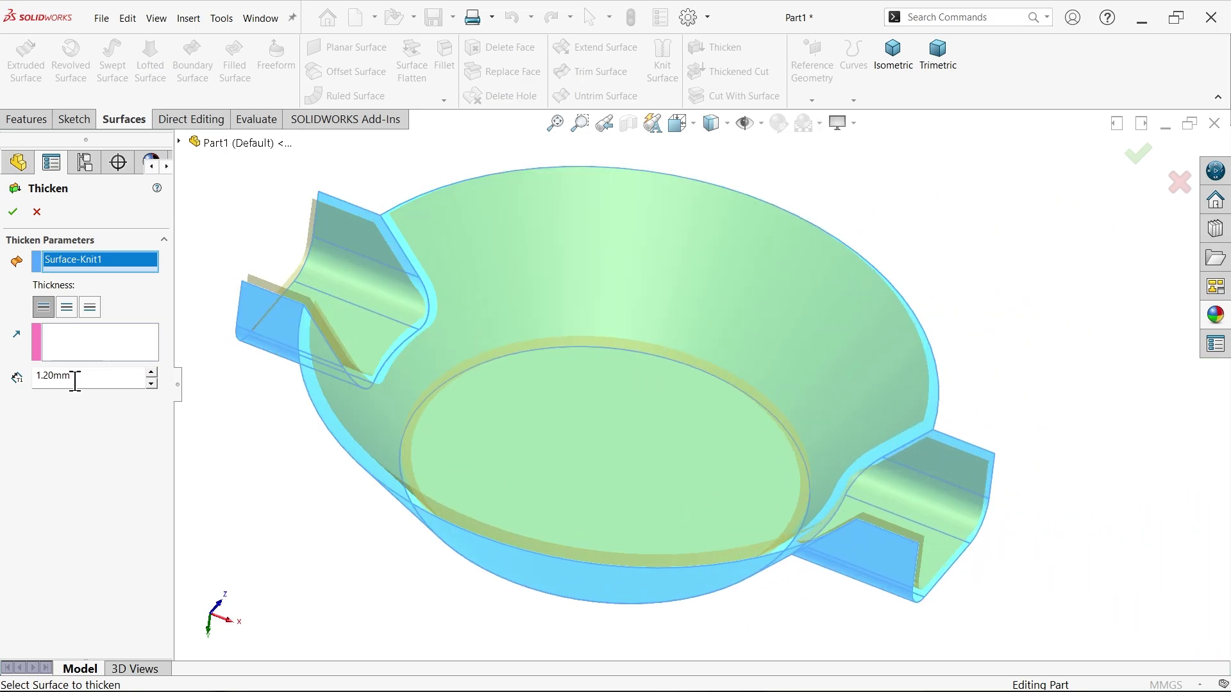
pyautogui.click(13, 212)
pyautogui.moveTo(412, 324); pyautogui.dragTo(497, 375, button='middle')
pyautogui.scroll(-4, 432, 249)
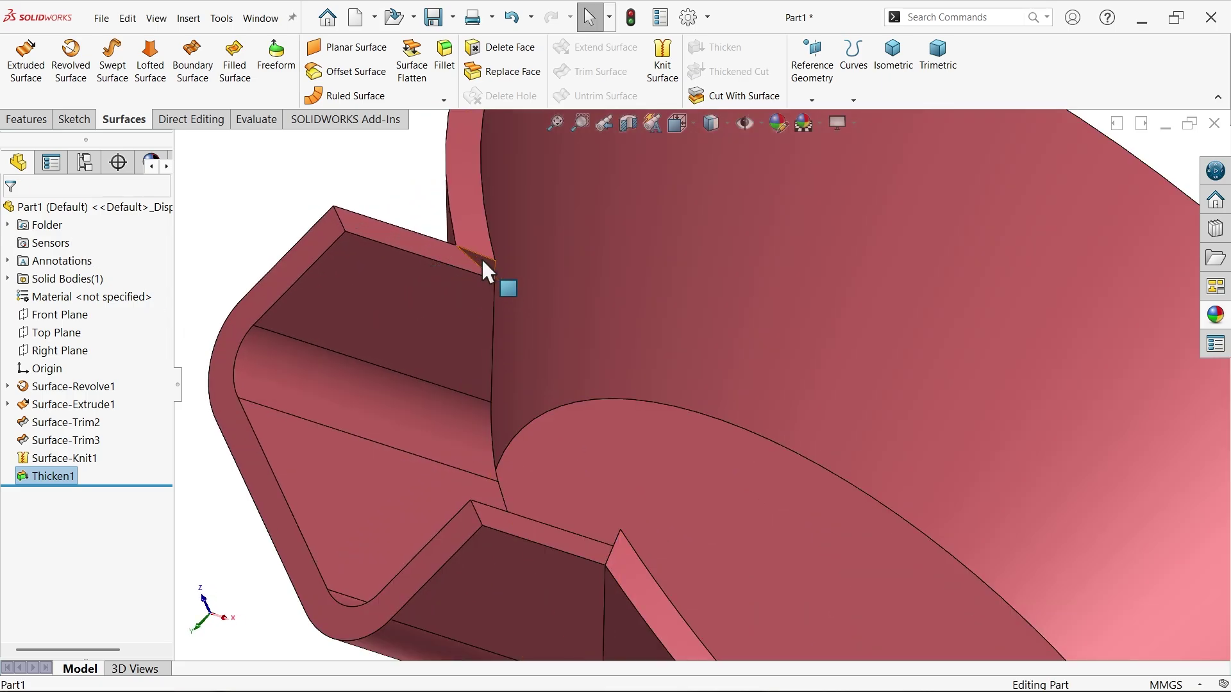
# - Sketch a circle of radius 33.84 centred on the origin on the tab face
pyautogui.click(429, 240)
pyautogui.click(483, 206)
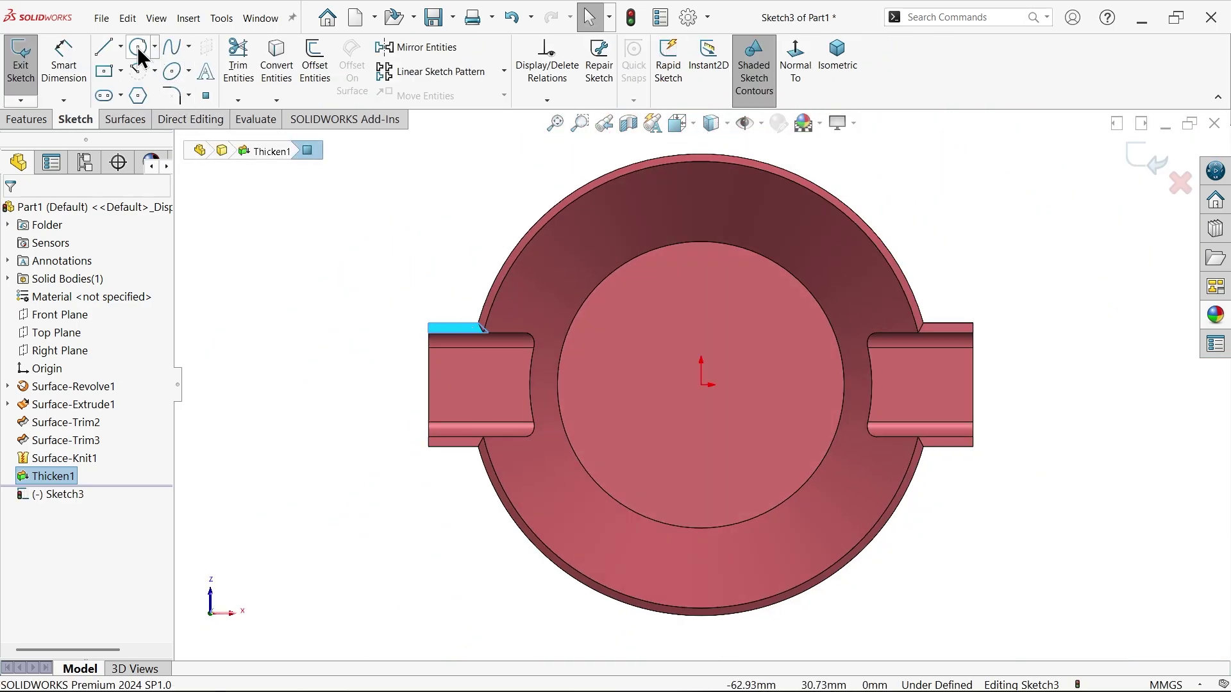
pyautogui.click(138, 48)
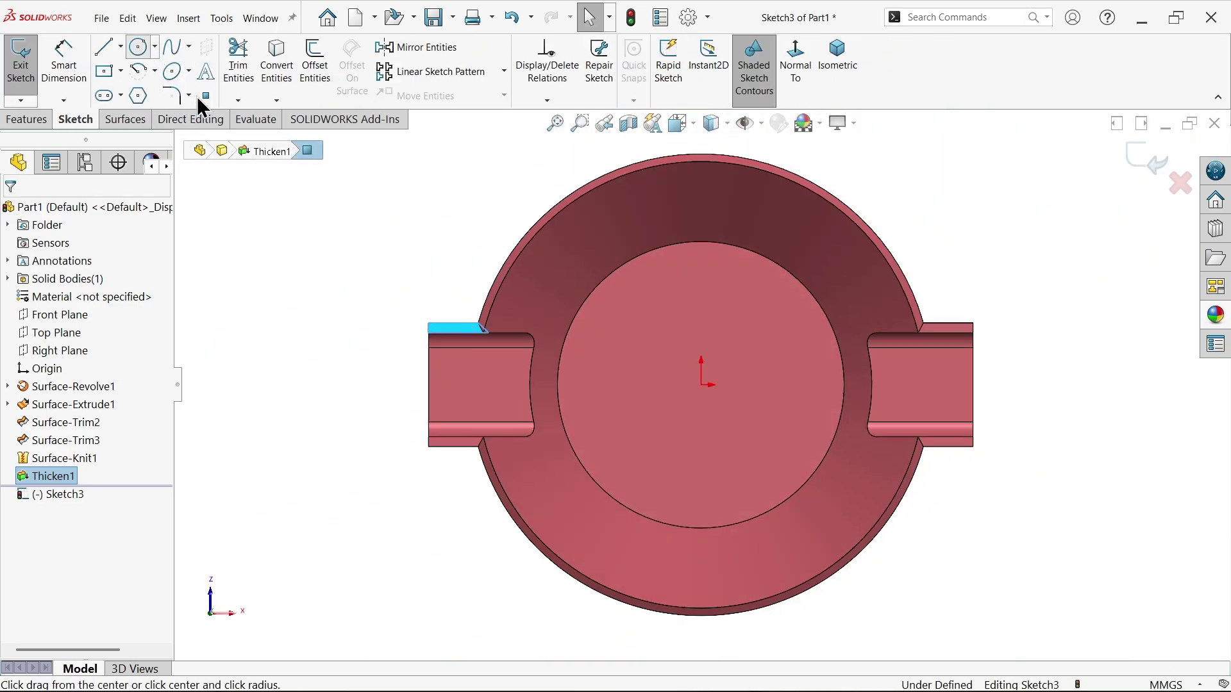
pyautogui.click(701, 385)
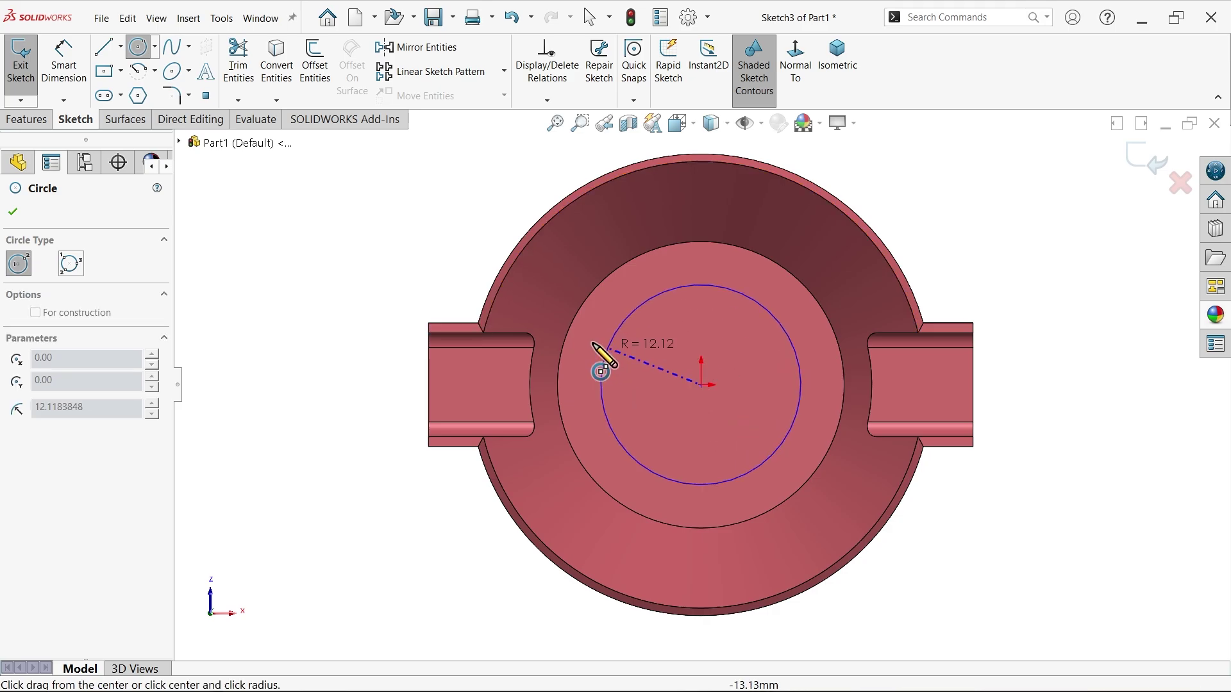
pyautogui.click(429, 323)
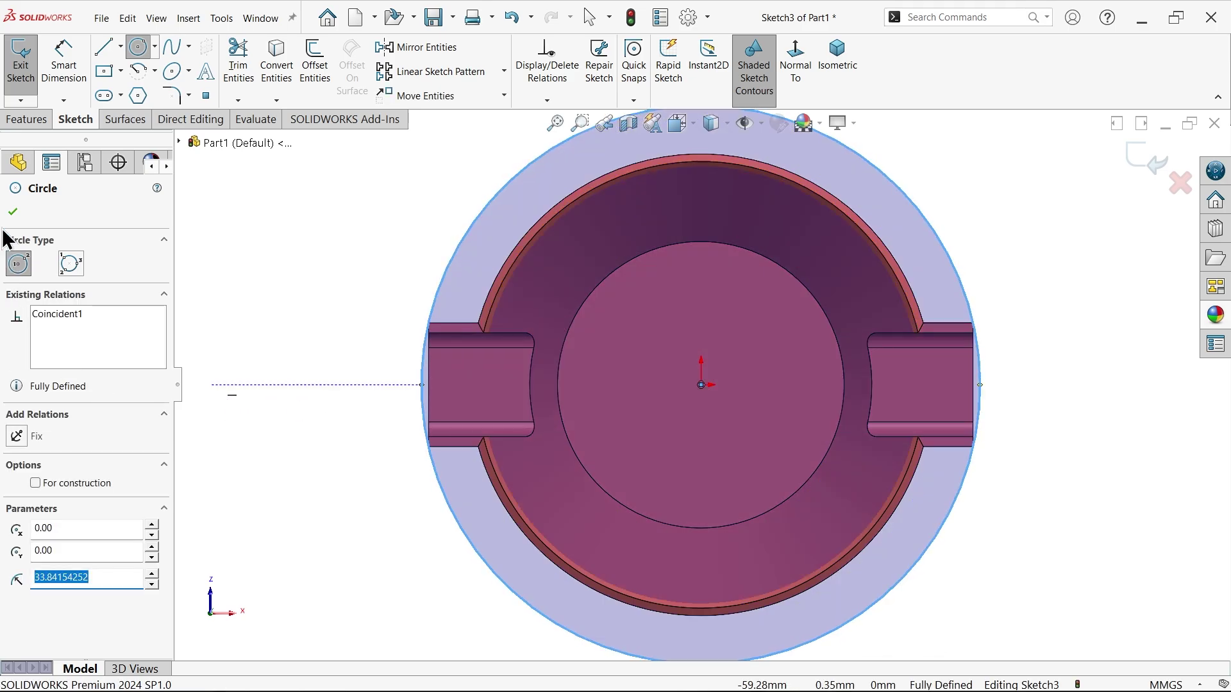
pyautogui.click(13, 211)
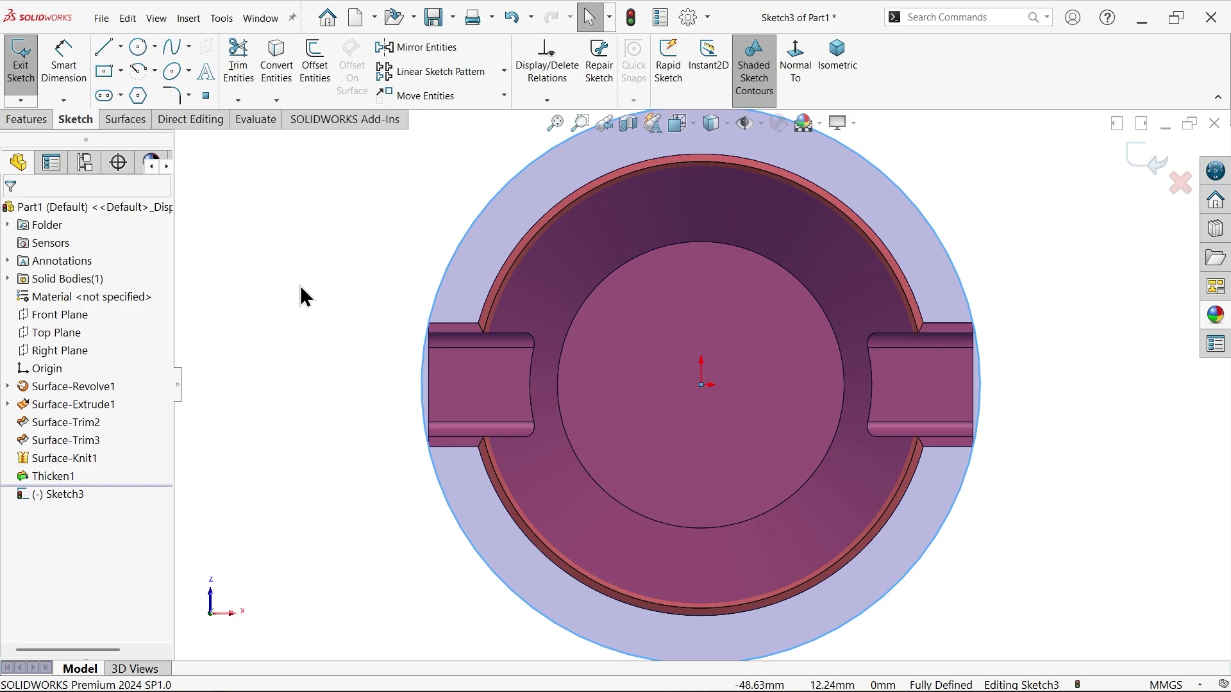
# - Cut the circle reversed with Through All, creating Cut-Extrude1
pyautogui.click(21, 122)
pyautogui.click(255, 78)
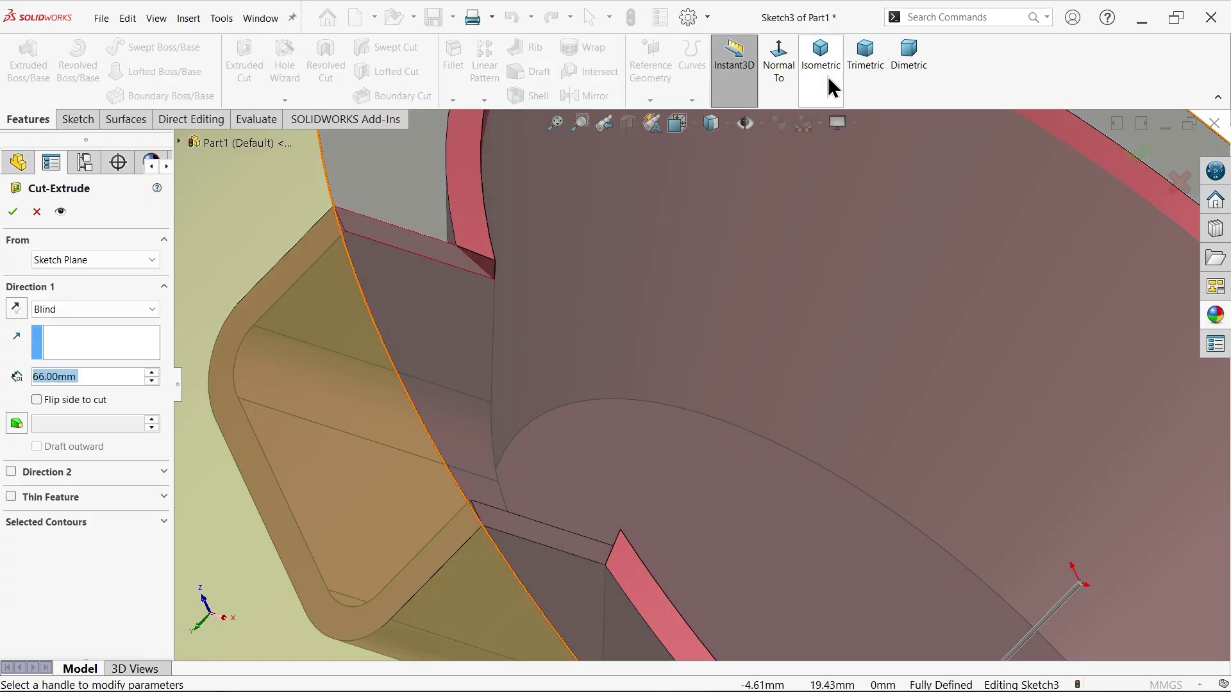
pyautogui.click(828, 62)
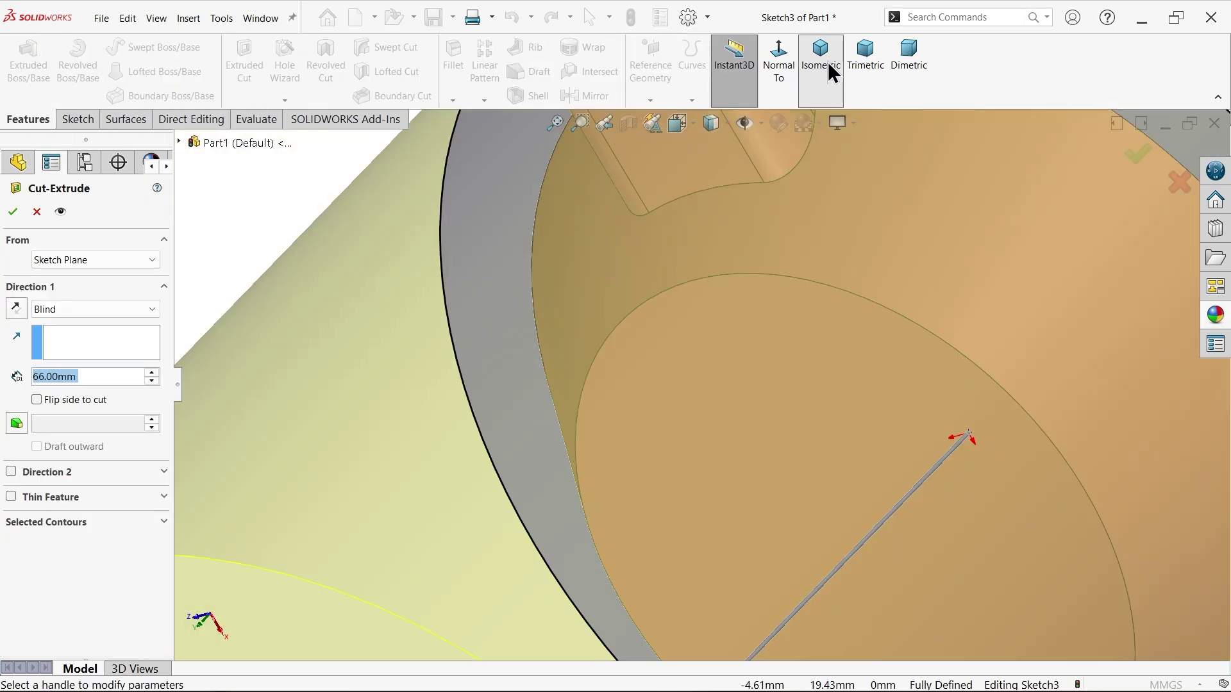
pyautogui.moveTo(875, 436); pyautogui.dragTo(907, 398, button='middle')
pyautogui.click(17, 312)
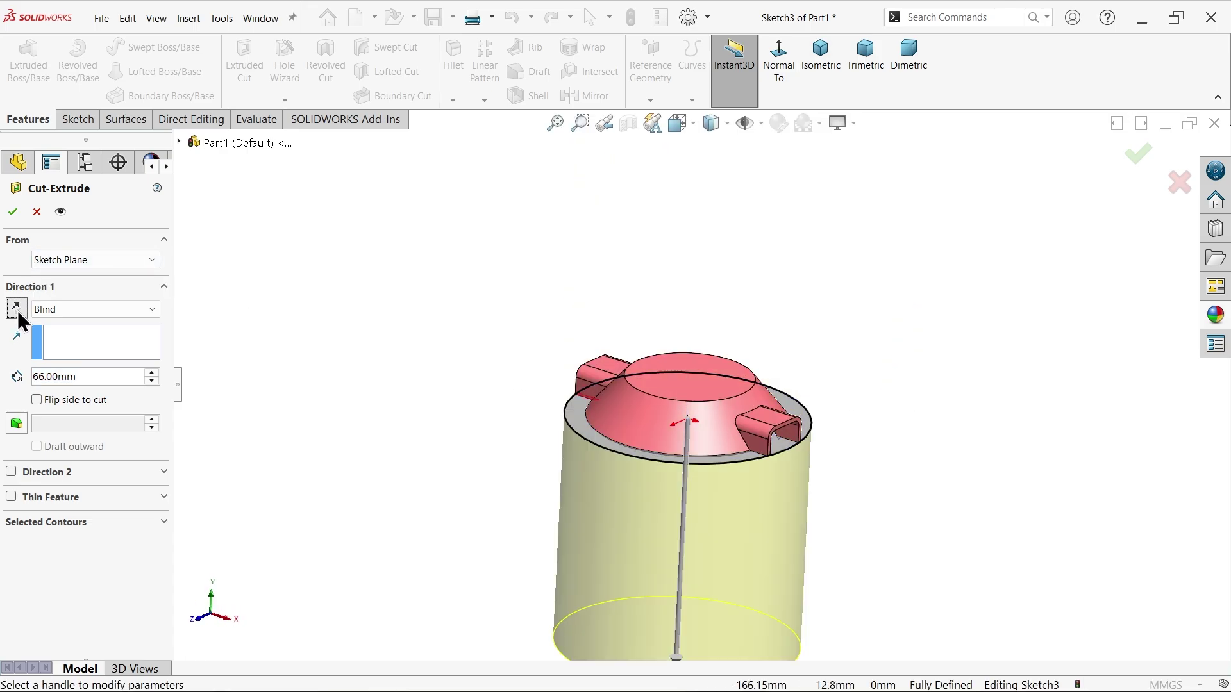
pyautogui.click(68, 311)
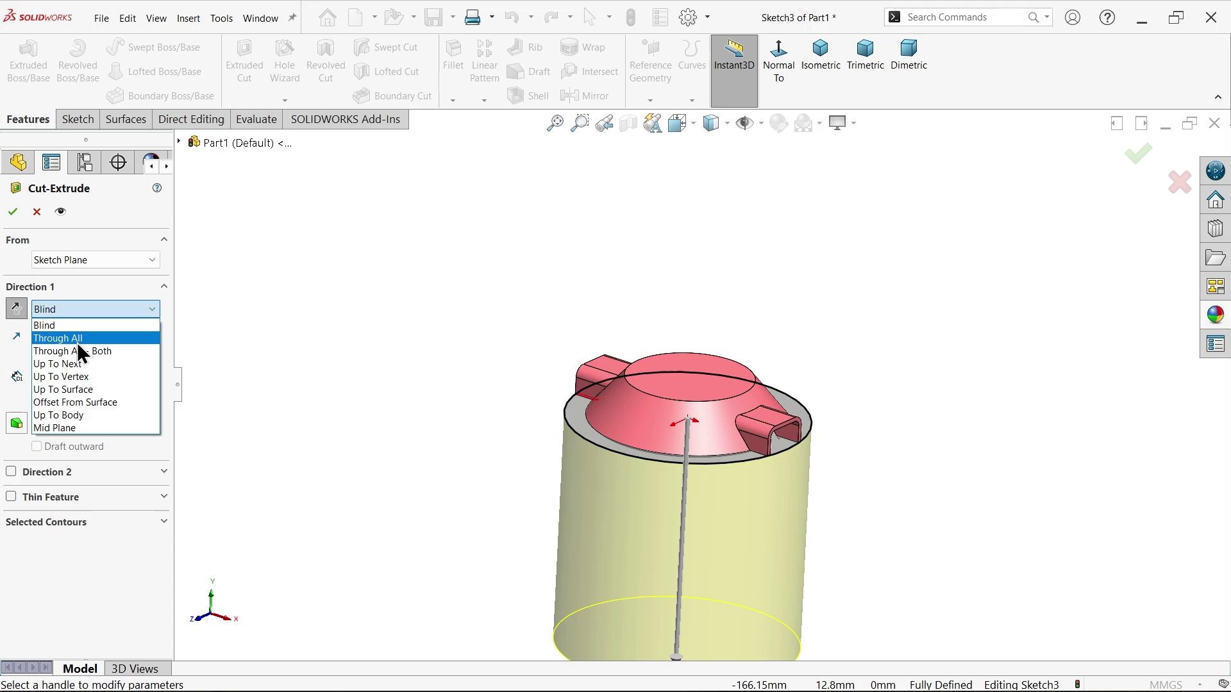
pyautogui.click(76, 339)
pyautogui.scroll(-3, 769, 461)
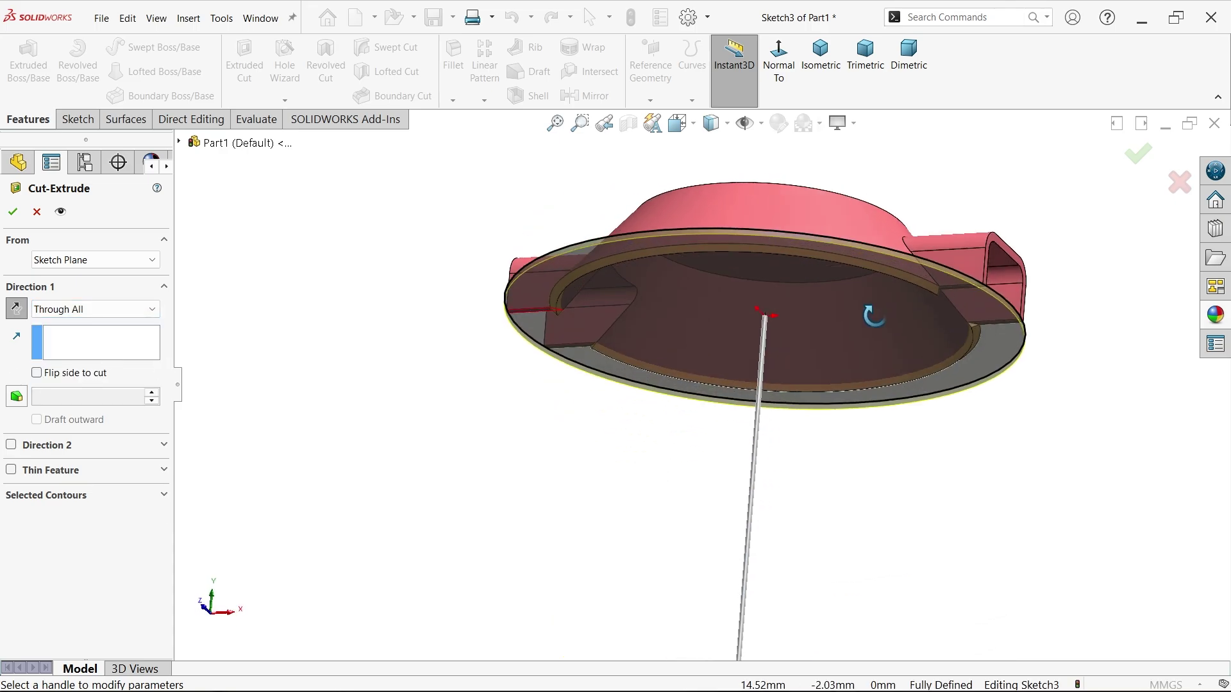
pyautogui.scroll(-5, 925, 294)
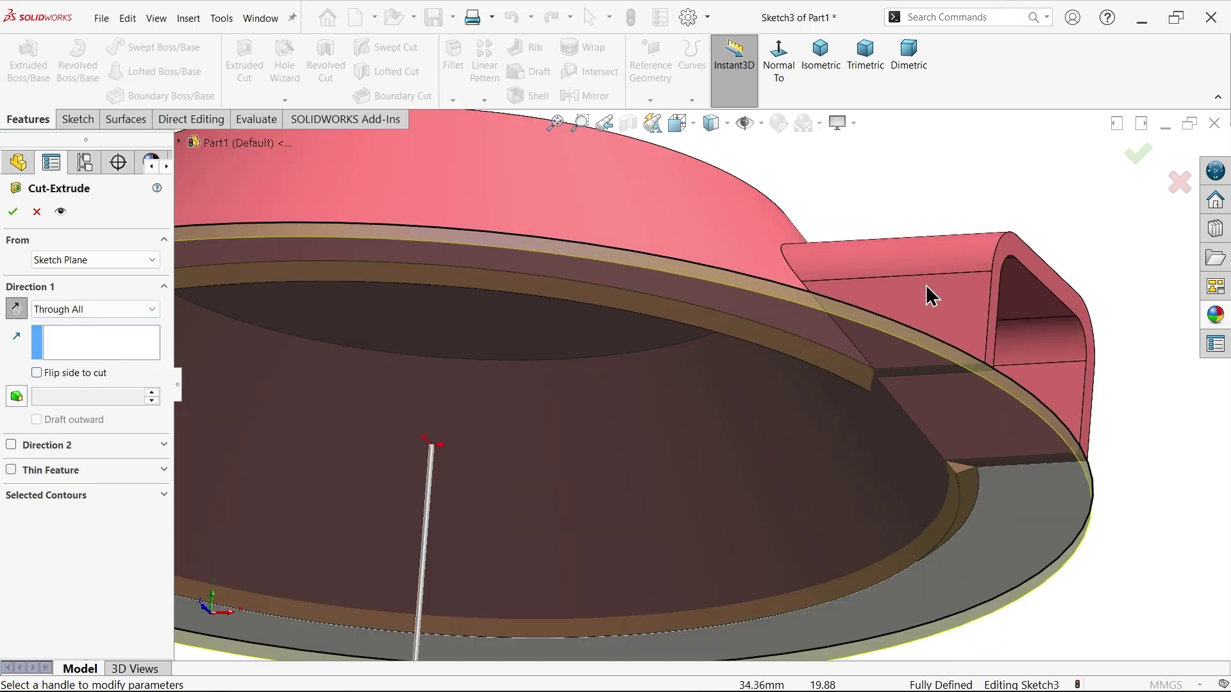
pyautogui.click(12, 212)
pyautogui.scroll(10, 698, 372)
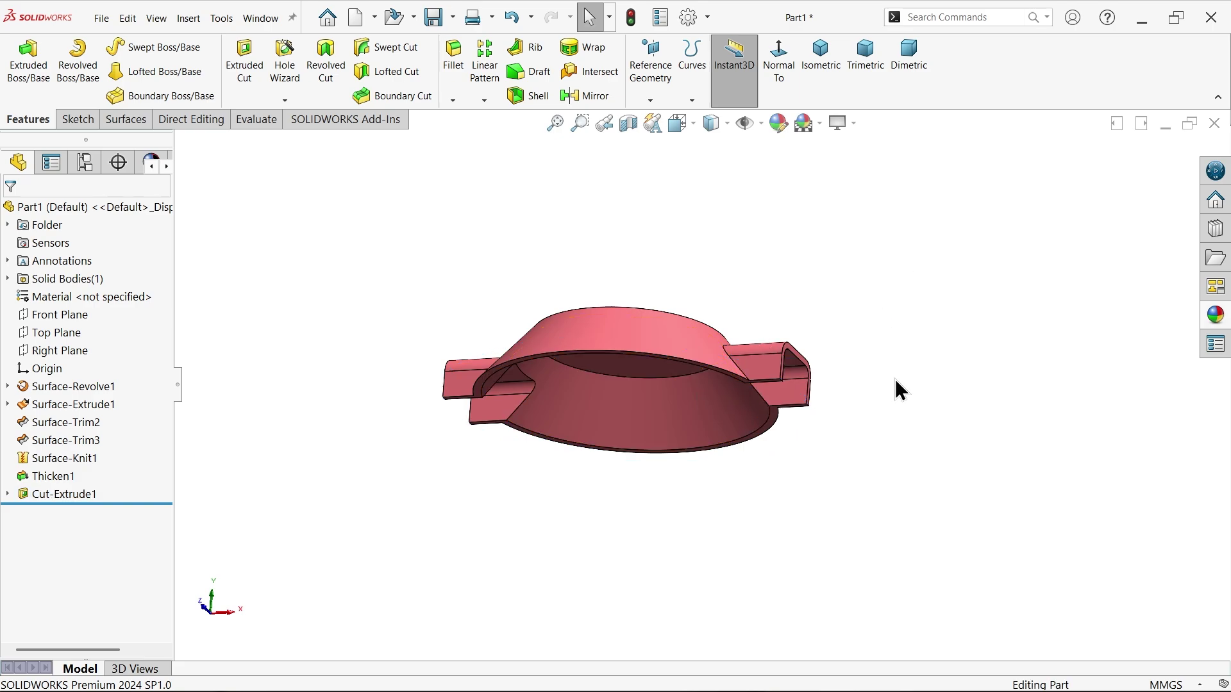
pyautogui.moveTo(895, 380)
pyautogui.mouseDown(button='middle')
pyautogui.moveTo(906, 170)
pyautogui.moveTo(796, 344)
pyautogui.moveTo(795, 198)
pyautogui.moveTo(736, 192)
pyautogui.moveTo(794, 211)
pyautogui.mouseUp(button='middle')
pyautogui.scroll(-5, 766, 360)
# - Review section A-A, the circular plan view and the NOTE on the reference drawing
pyautogui.hotkey('alt', 'Tab')
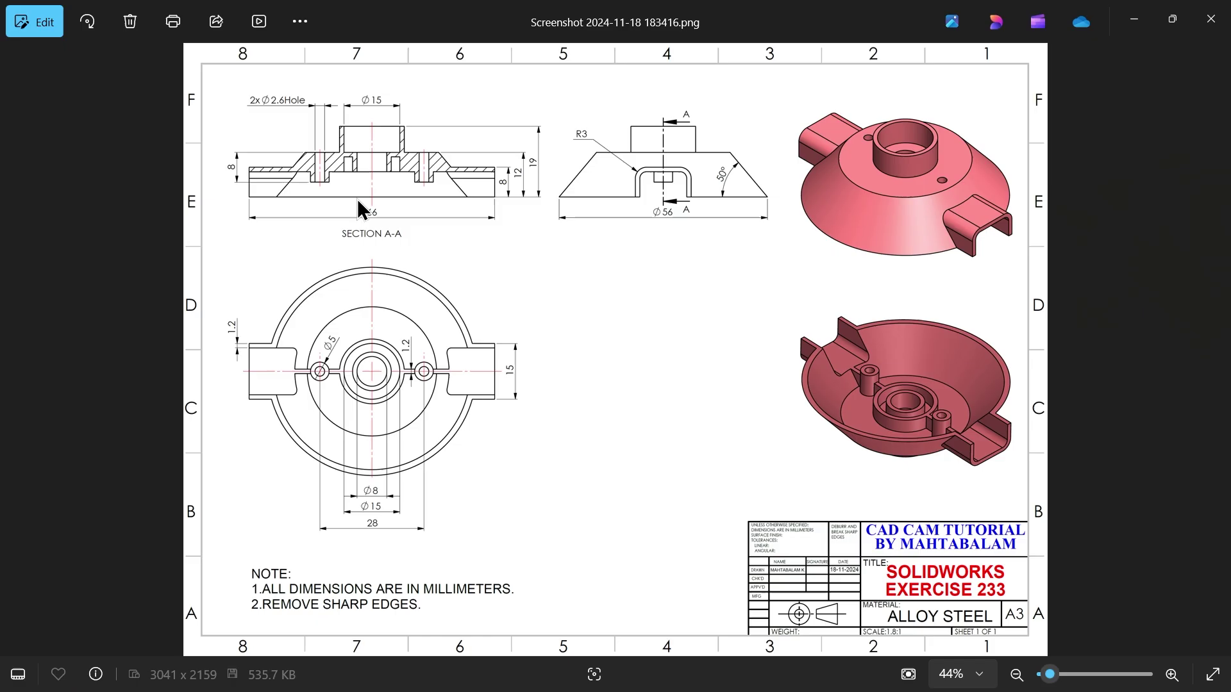
pyautogui.scroll(3, 358, 209)
pyautogui.moveTo(399, 297); pyautogui.dragTo(555, 349)
pyautogui.scroll(1, 295, 216)
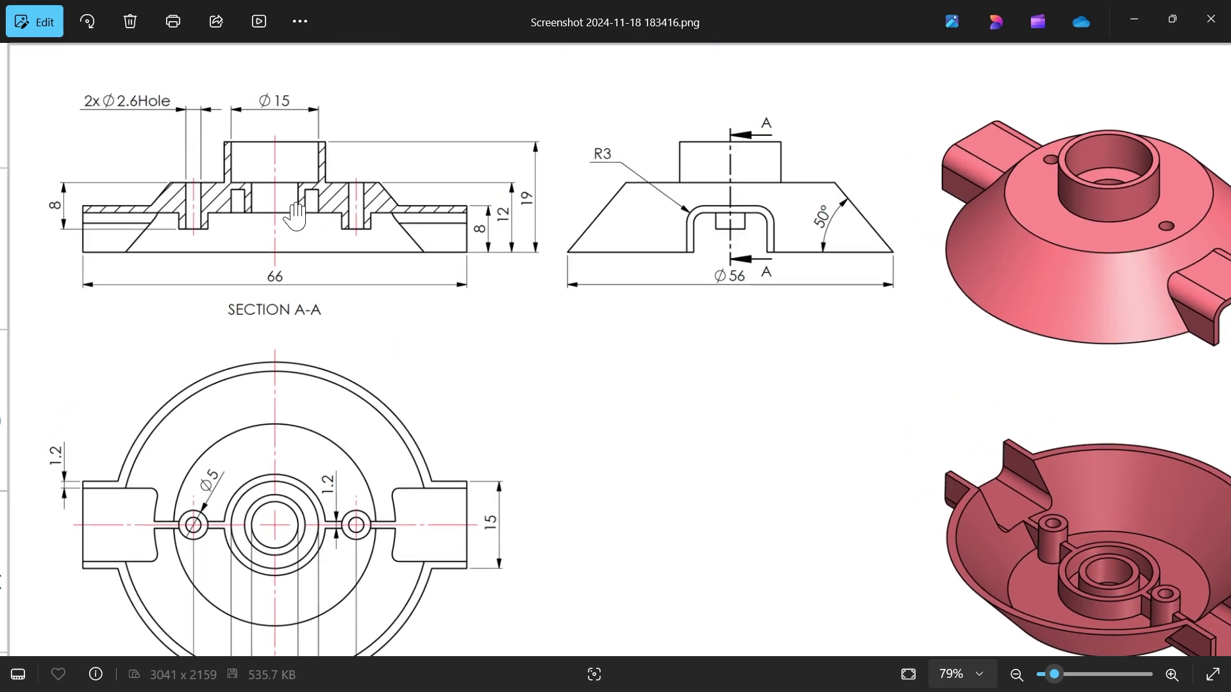
pyautogui.scroll(1, 295, 216)
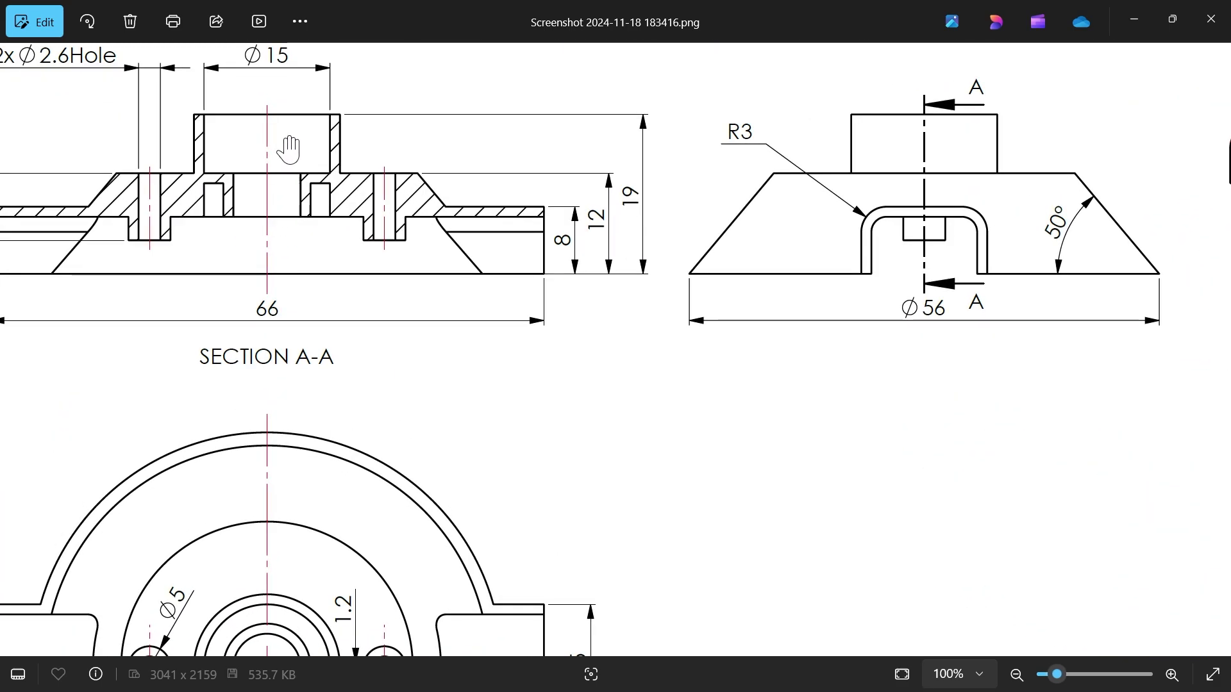
pyautogui.moveTo(215, 147)
pyautogui.mouseDown()
pyautogui.moveTo(256, 281)
pyautogui.moveTo(392, 257)
pyautogui.mouseUp()
pyautogui.moveTo(418, 315); pyautogui.dragTo(439, 75)
pyautogui.moveTo(425, 434); pyautogui.dragTo(449, 132)
pyautogui.moveTo(473, 316); pyautogui.dragTo(502, 172)
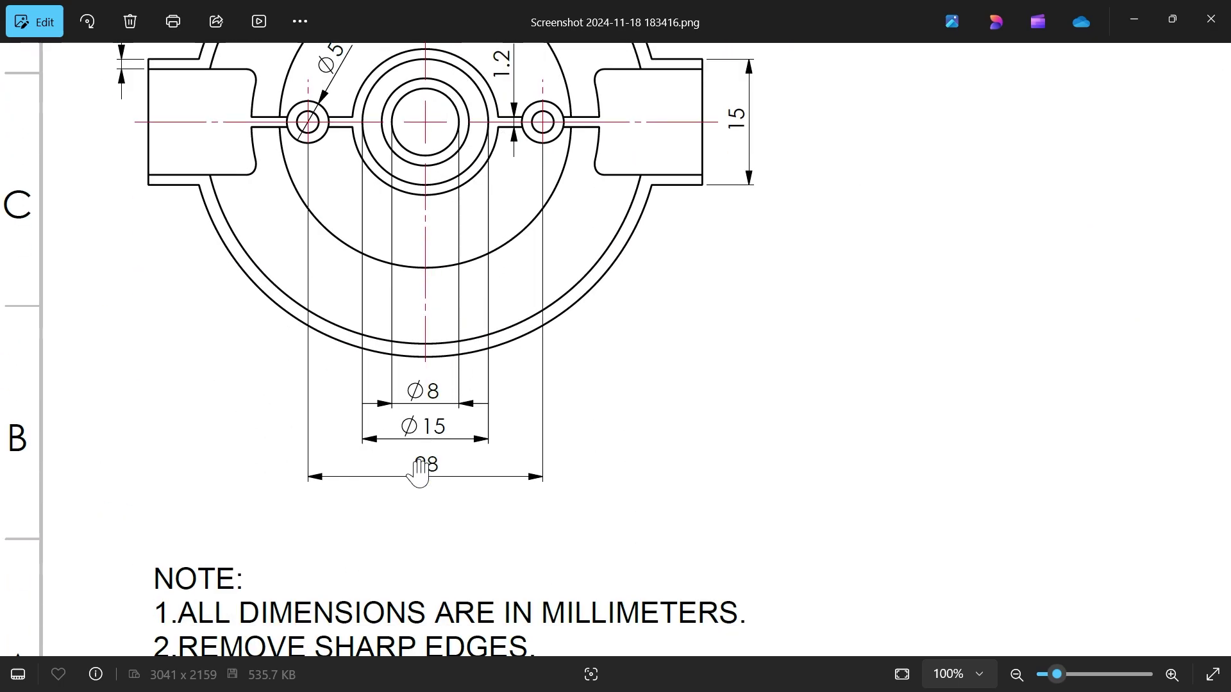
pyautogui.moveTo(417, 480); pyautogui.dragTo(420, 539)
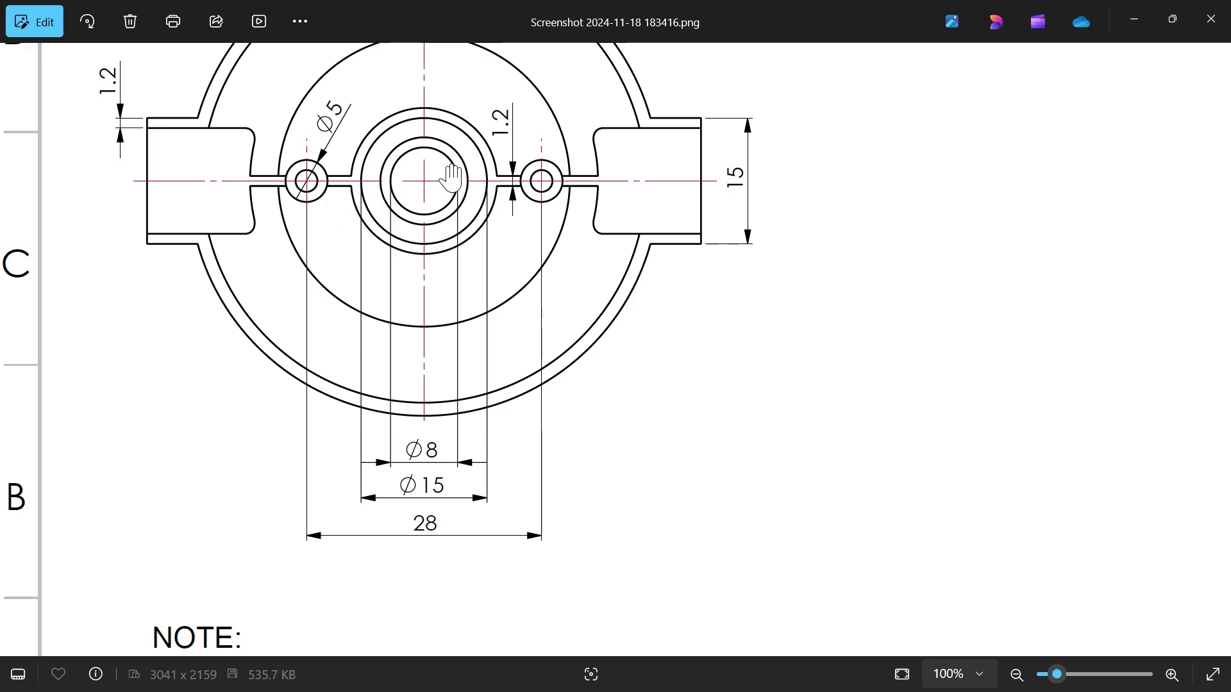
pyautogui.scroll(7, 467, 127)
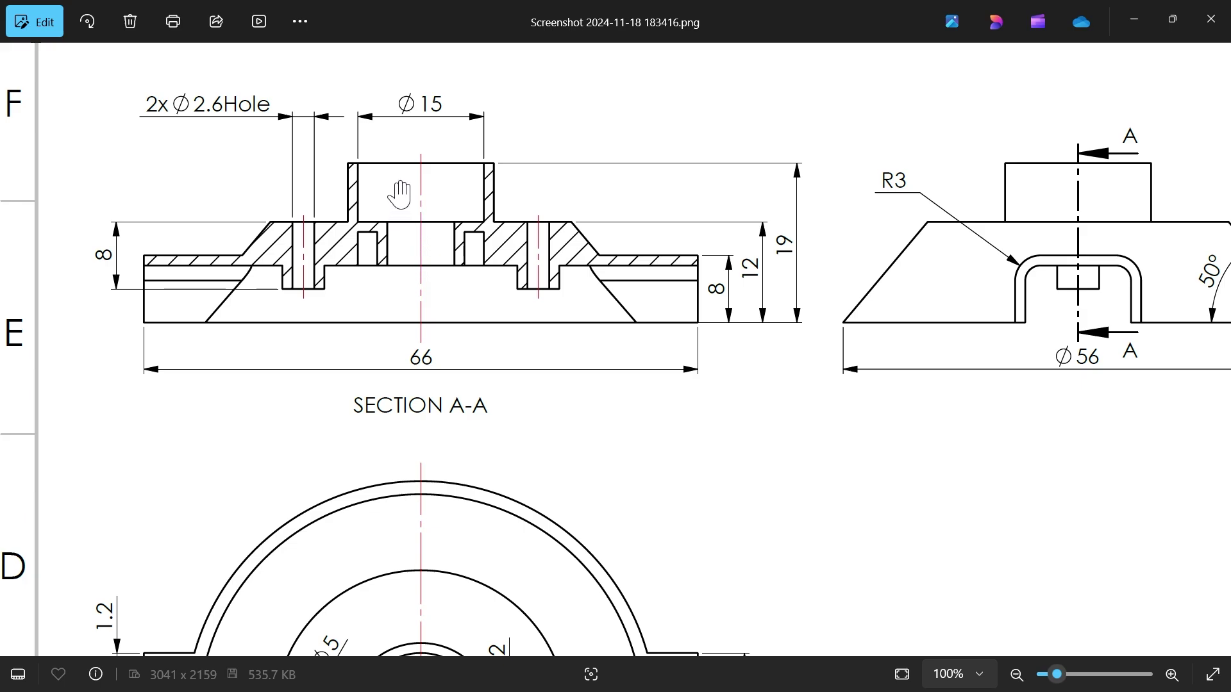
pyautogui.keyDown('ctrl'); pyautogui.scroll(1, 337, 228); pyautogui.keyUp('ctrl')
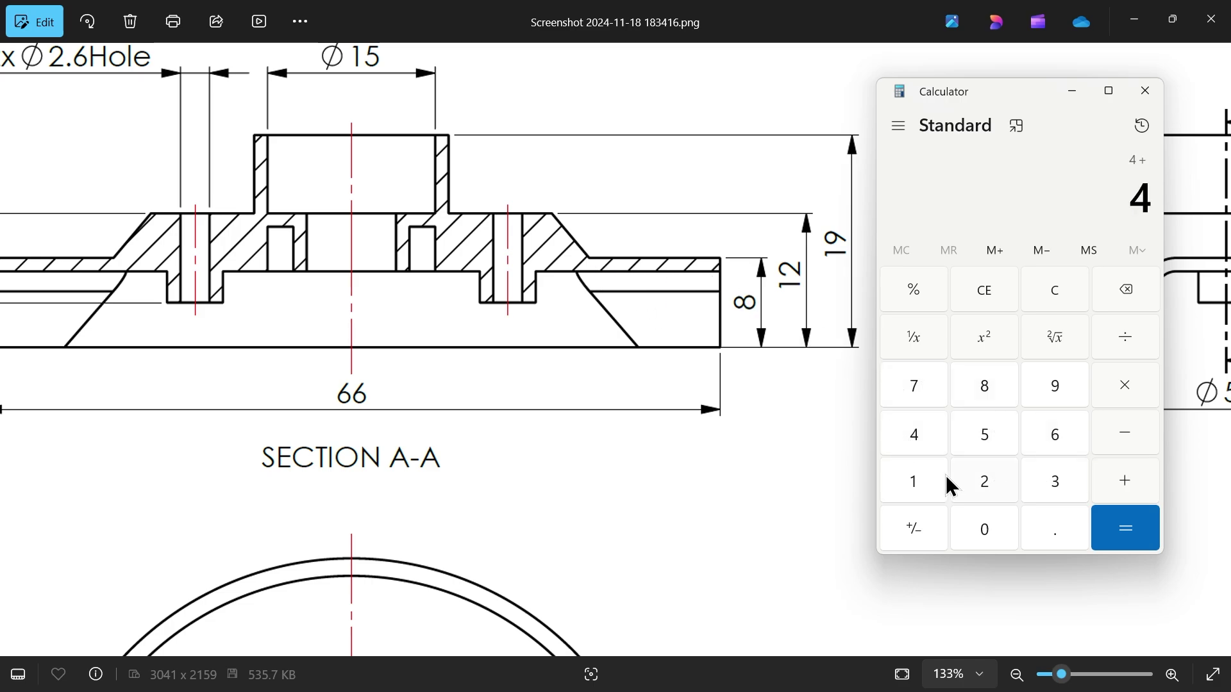
# - Compute 4 + 1.2 = 5.2 in Calculator, then return to SOLIDWORKS
pyautogui.click(904, 481)
pyautogui.click(993, 494)
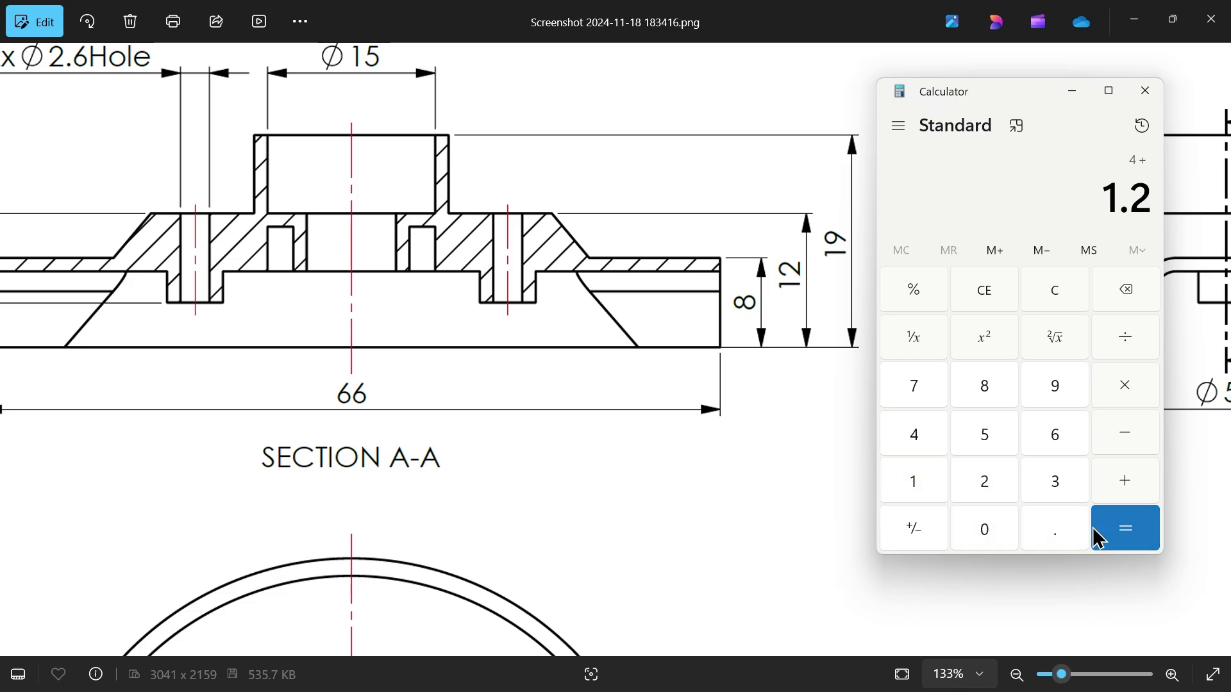
pyautogui.click(1094, 534)
pyautogui.click(1136, 91)
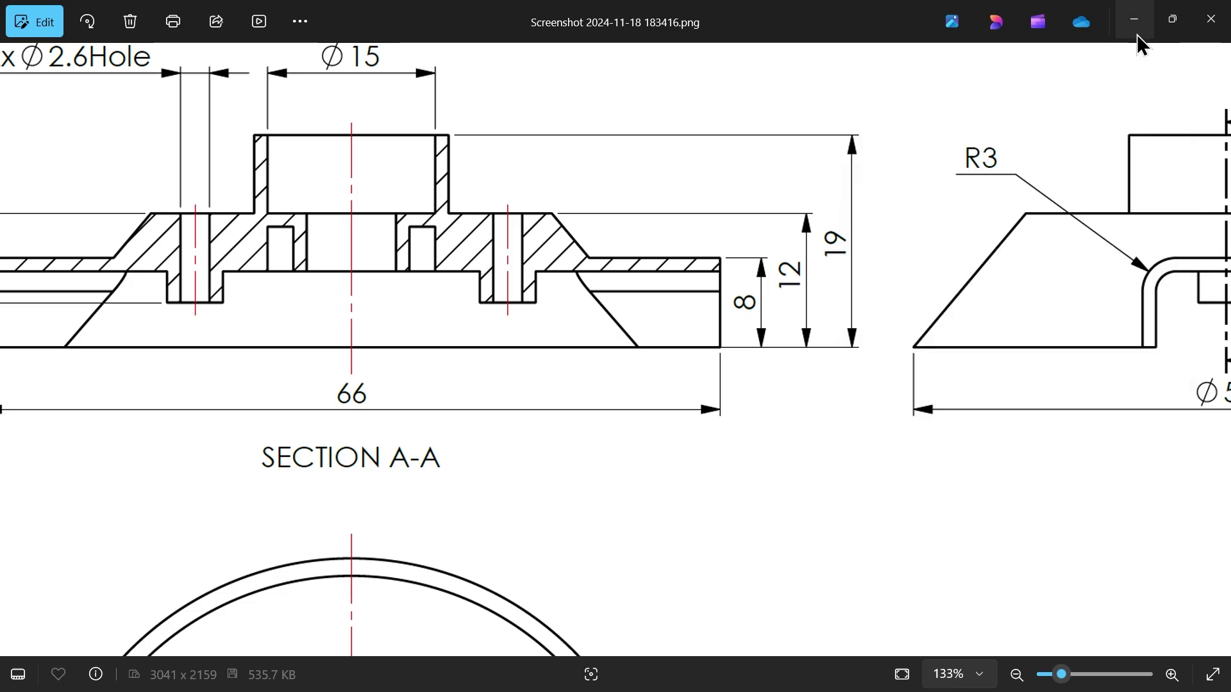
pyautogui.click(1132, 19)
# - Sketch a 15 mm diameter circle at the origin on the part's top face
pyautogui.click(735, 328)
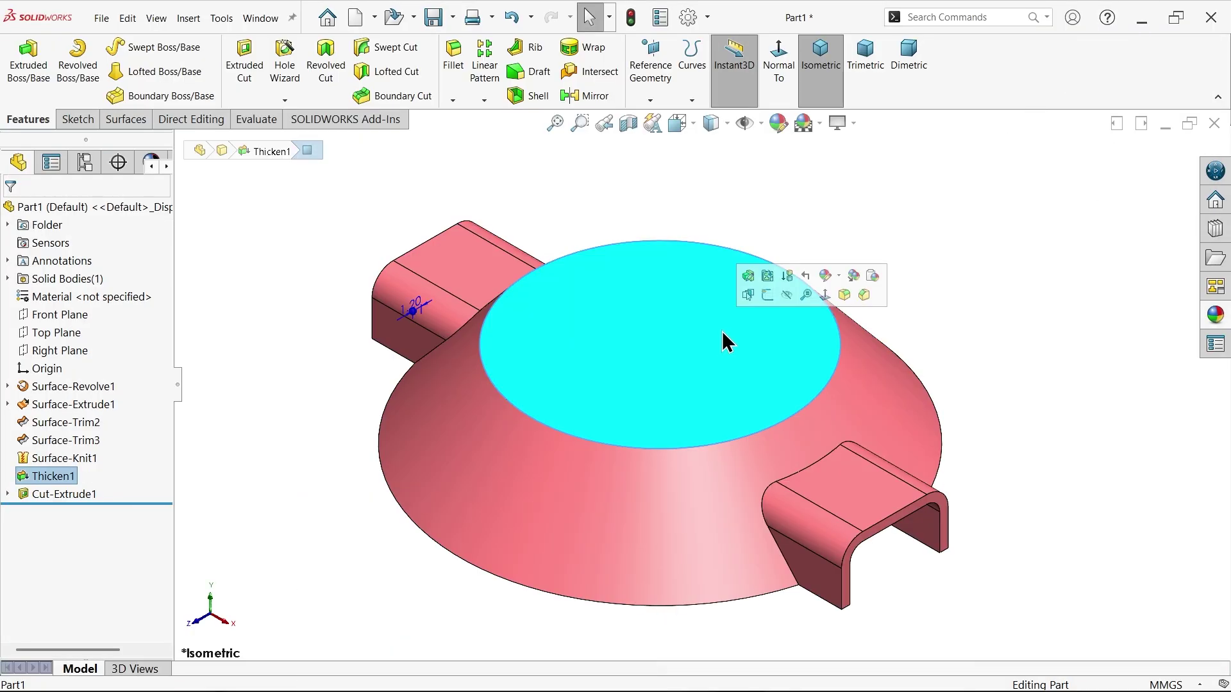
pyautogui.click(764, 301)
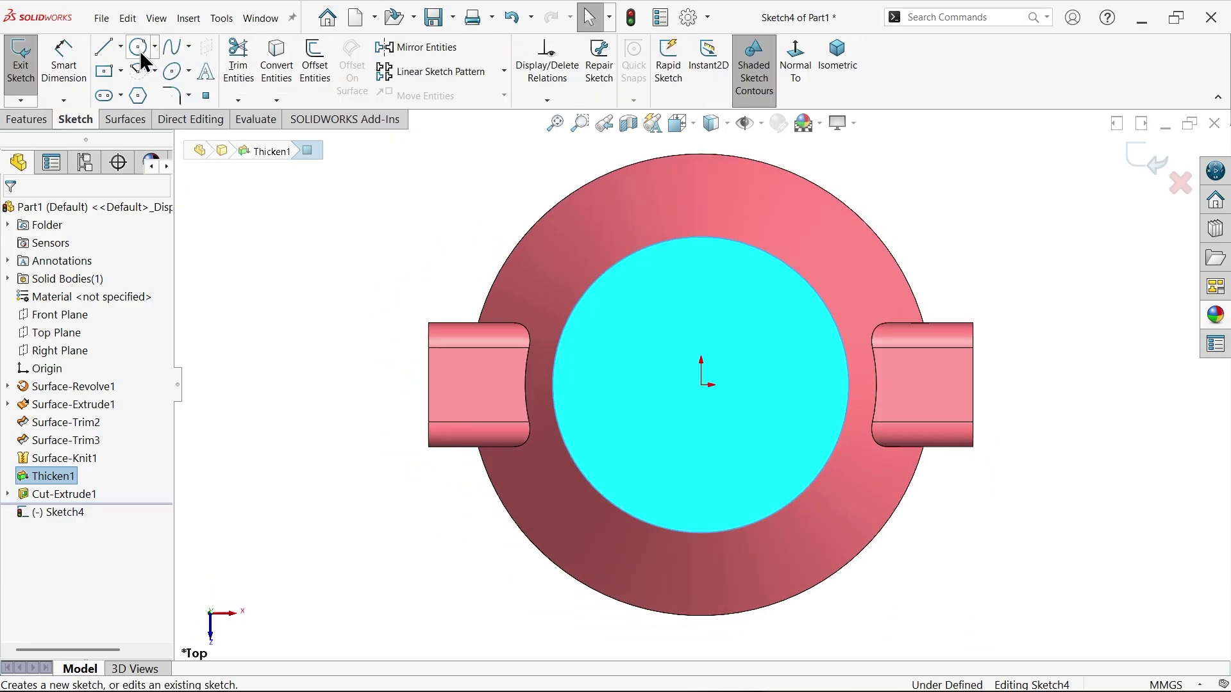
pyautogui.click(138, 48)
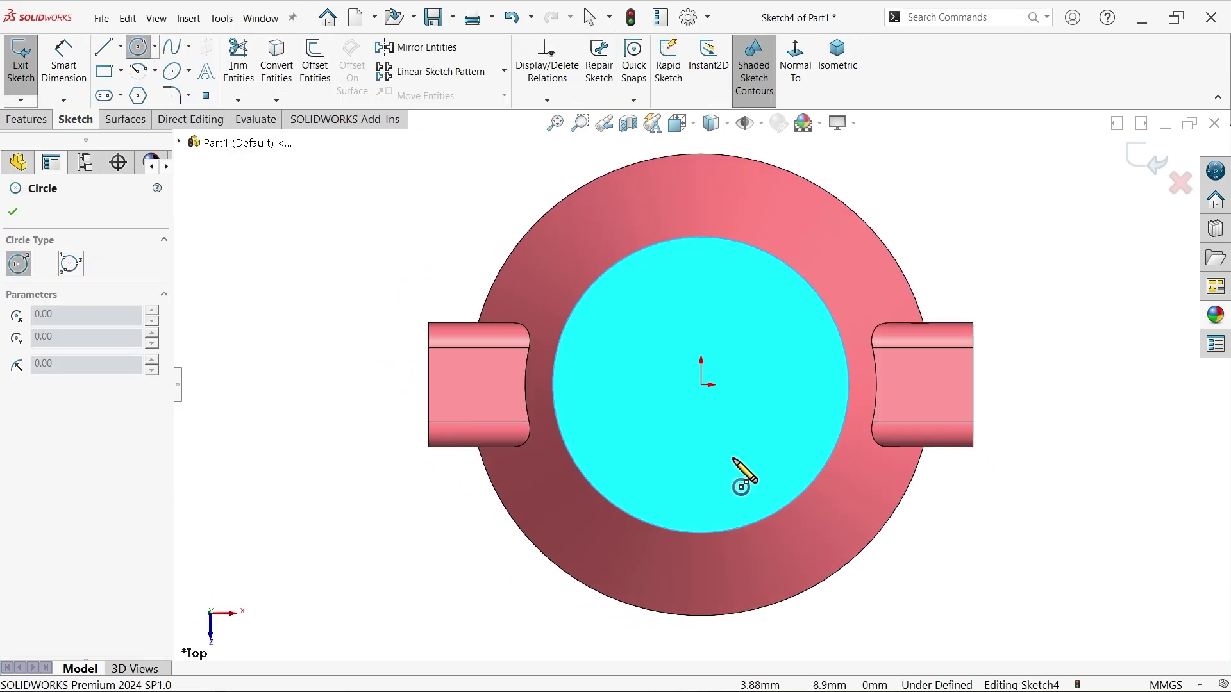
pyautogui.click(701, 385)
pyautogui.click(737, 464)
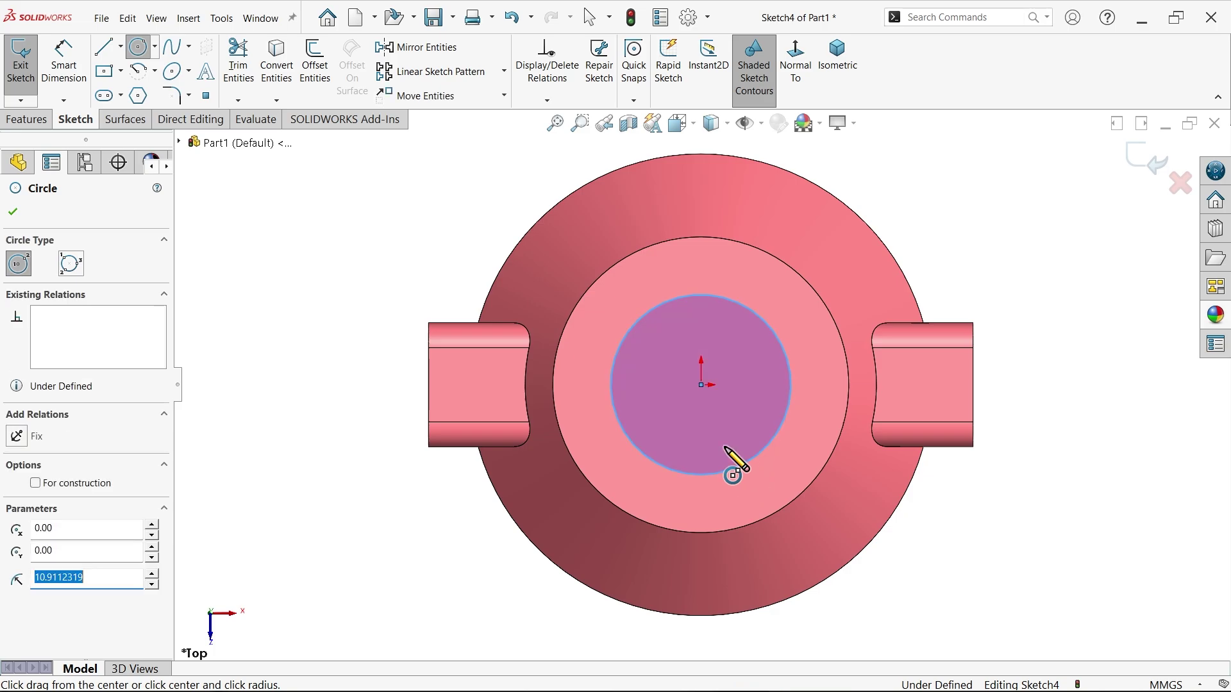
pyautogui.click(62, 59)
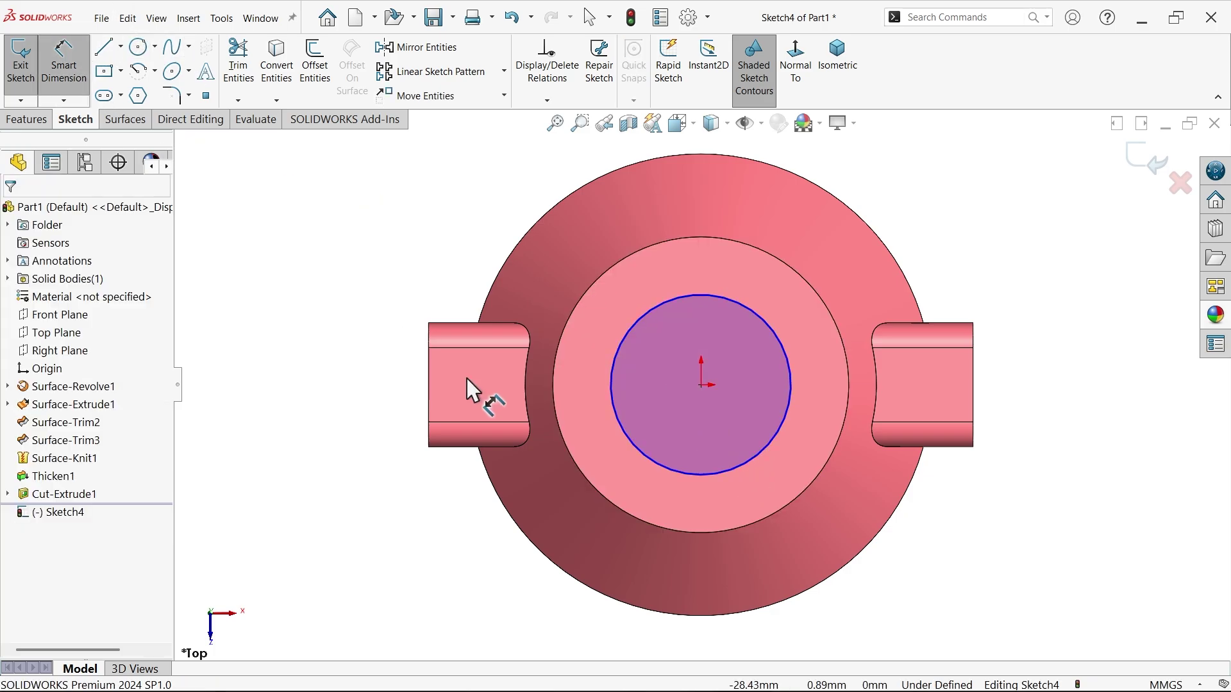
pyautogui.click(612, 395)
pyautogui.click(594, 398)
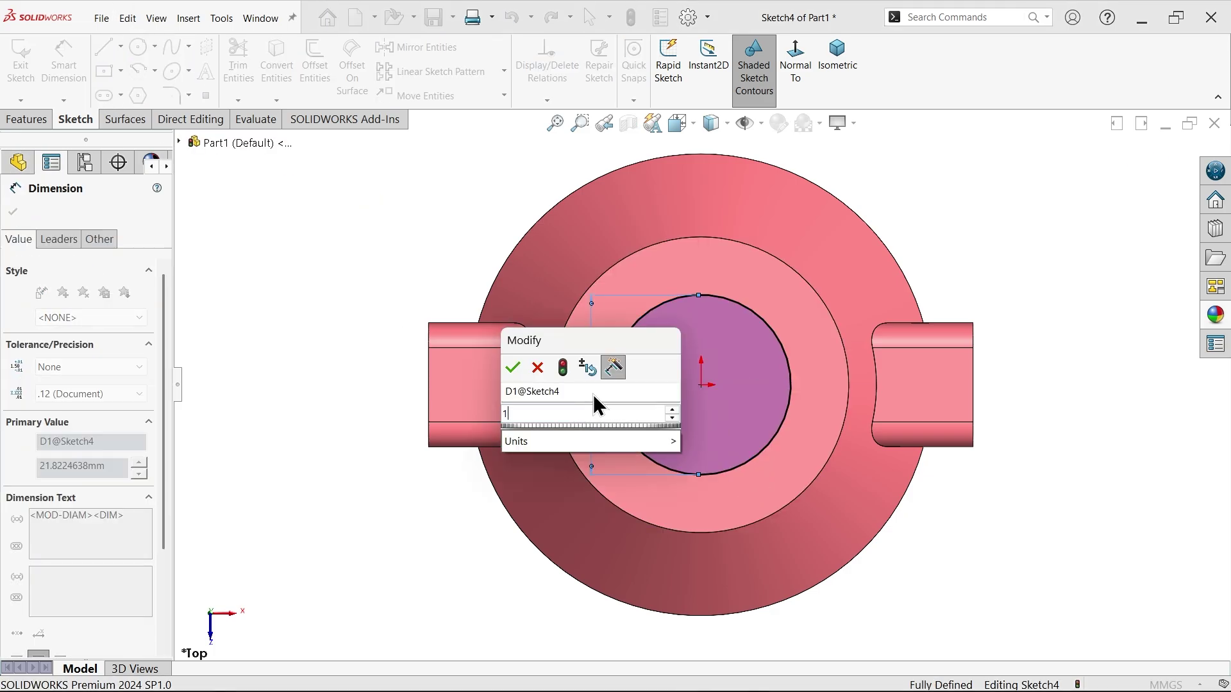
pyautogui.write('15')
pyautogui.press('Return')
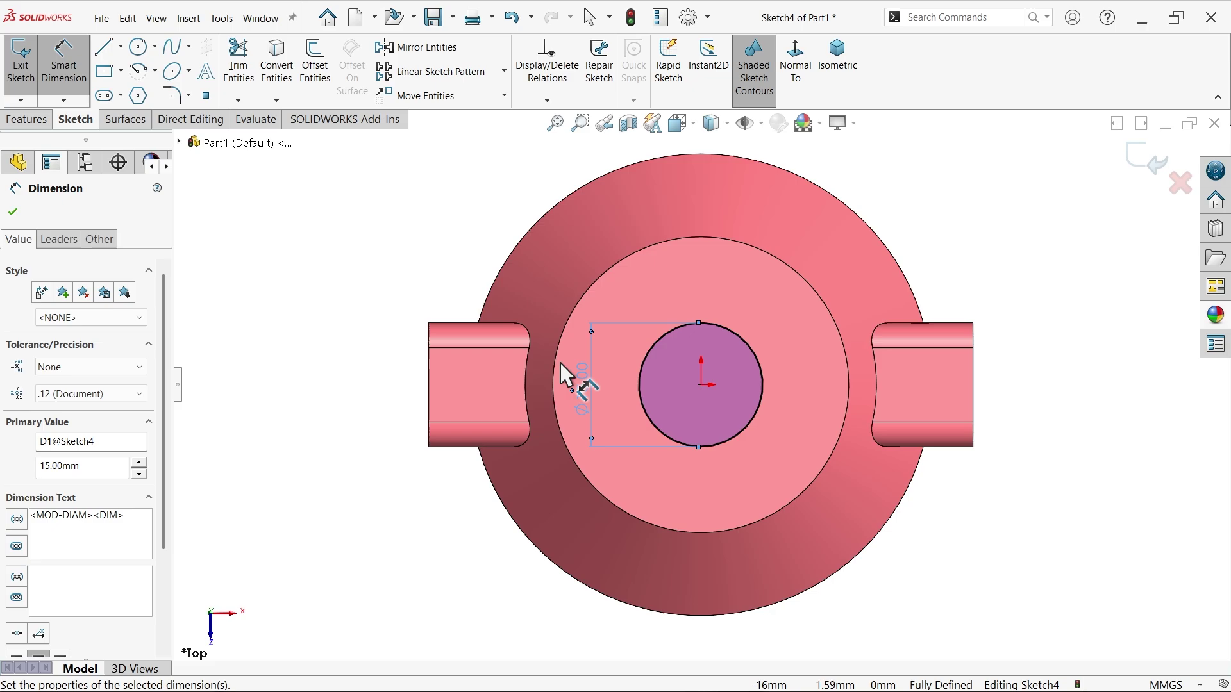
# - Start an Extruded Boss of the circle as a 1.2 mm Thin Feature
pyautogui.click(24, 120)
pyautogui.click(28, 59)
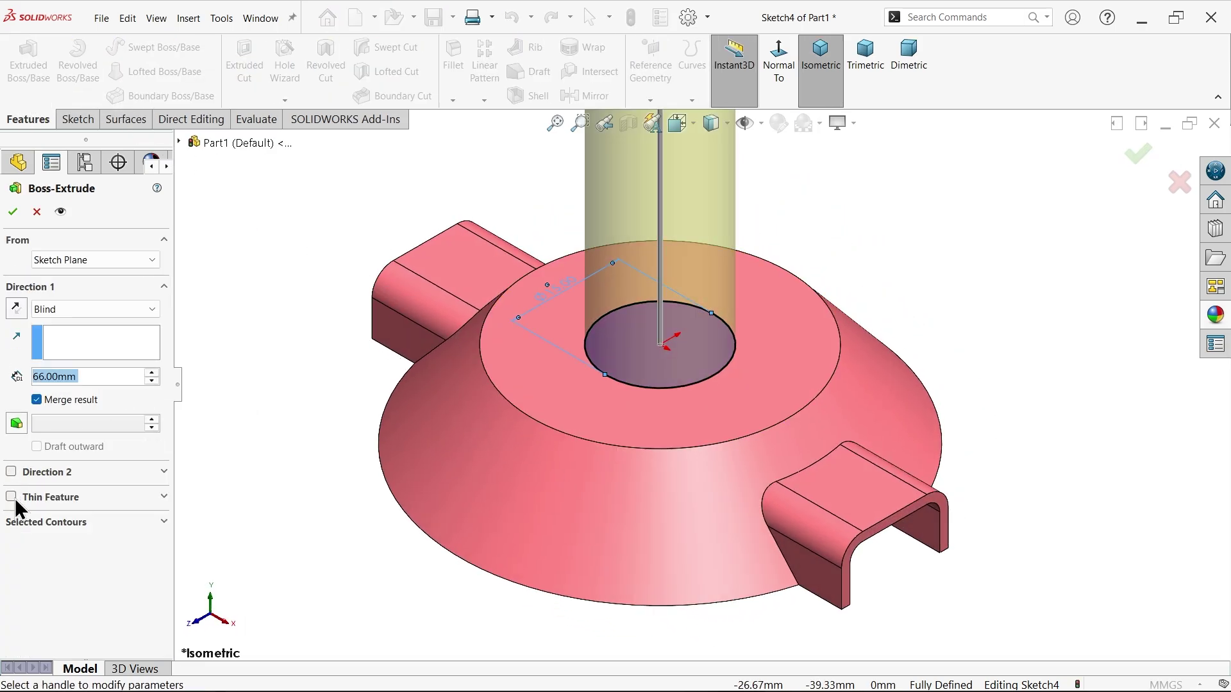
pyautogui.click(12, 498)
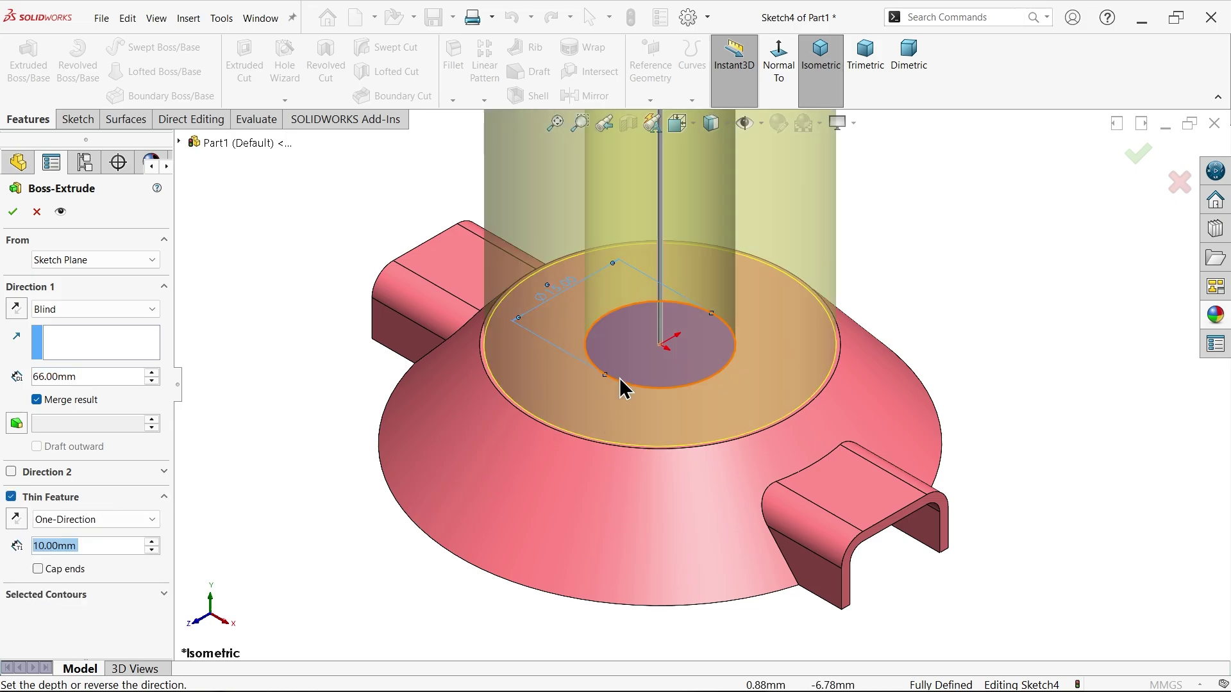
pyautogui.scroll(-2, 647, 366)
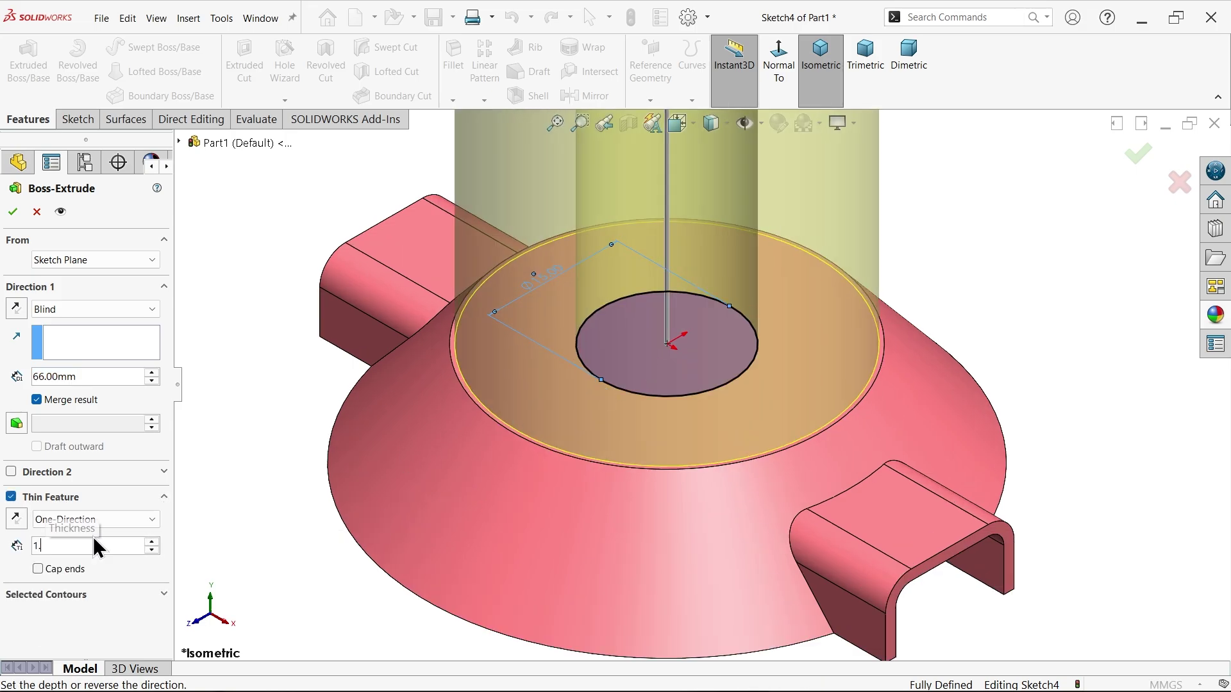
pyautogui.write('1.2')
pyautogui.press('Return')
pyautogui.scroll(-2, 777, 349)
pyautogui.scroll(-1, 517, 425)
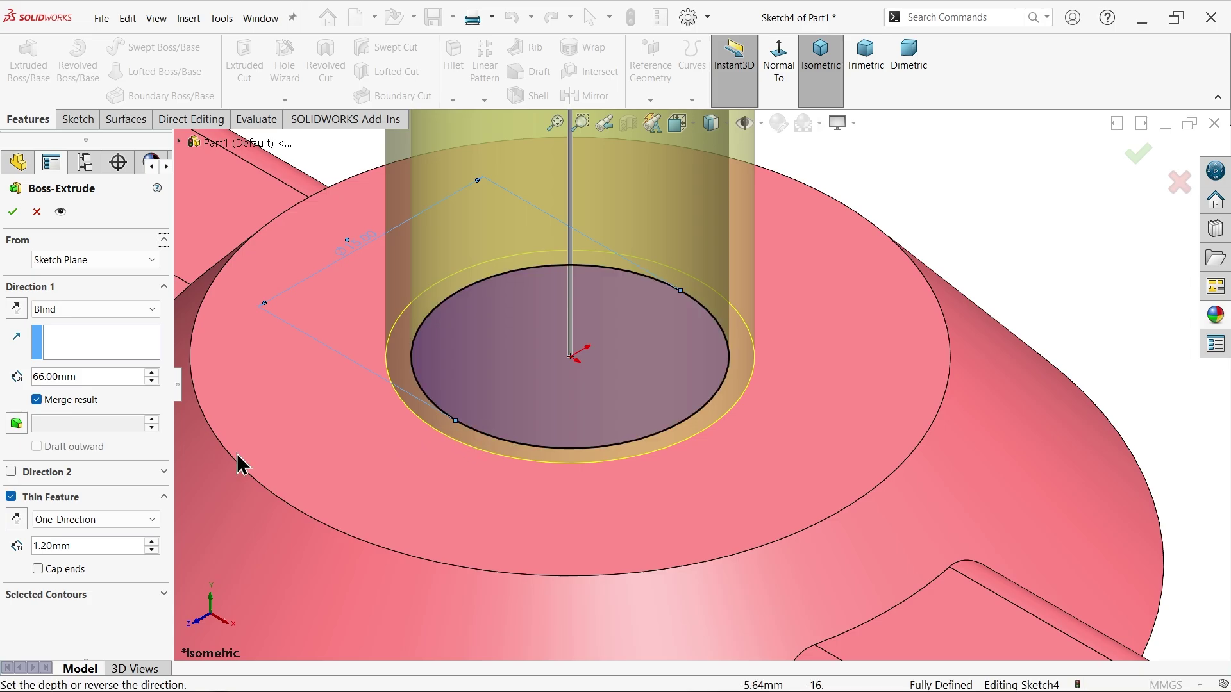
# - Extrude 19-12 (7 mm) up and 12-8+1.2 (5.2 mm) down, creating Extrude-Thin1
pyautogui.moveTo(83, 377); pyautogui.dragTo(3, 384)
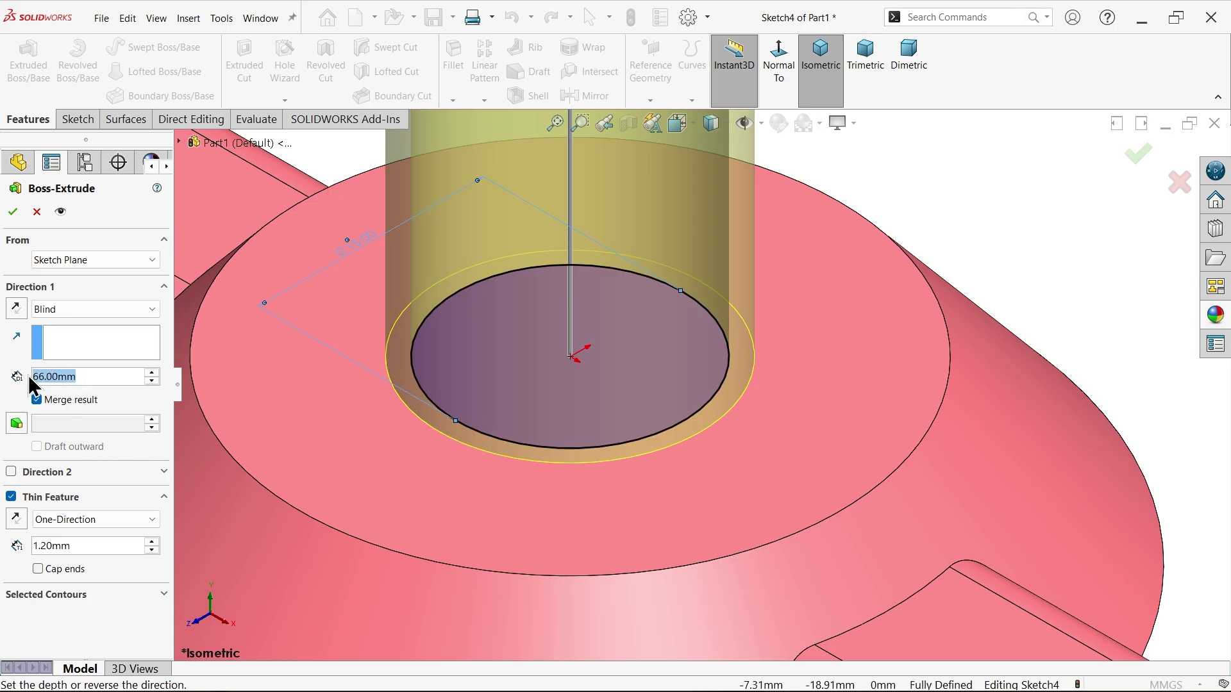
pyautogui.write('19-12')
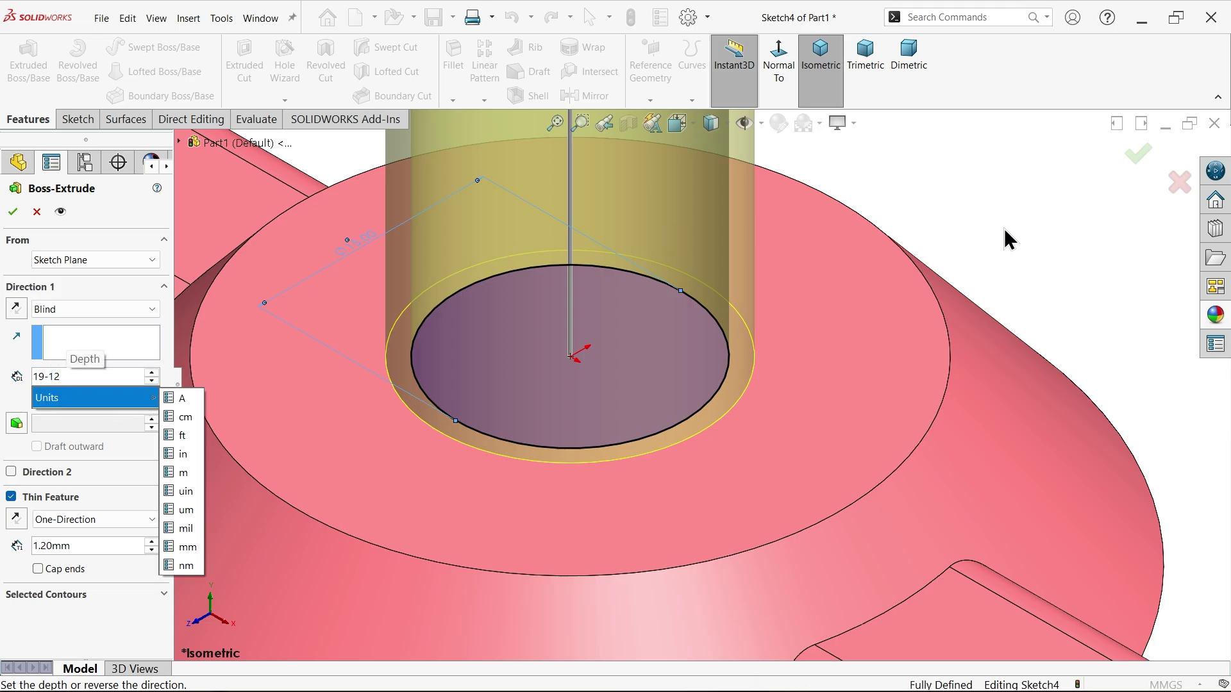
pyautogui.press('Return')
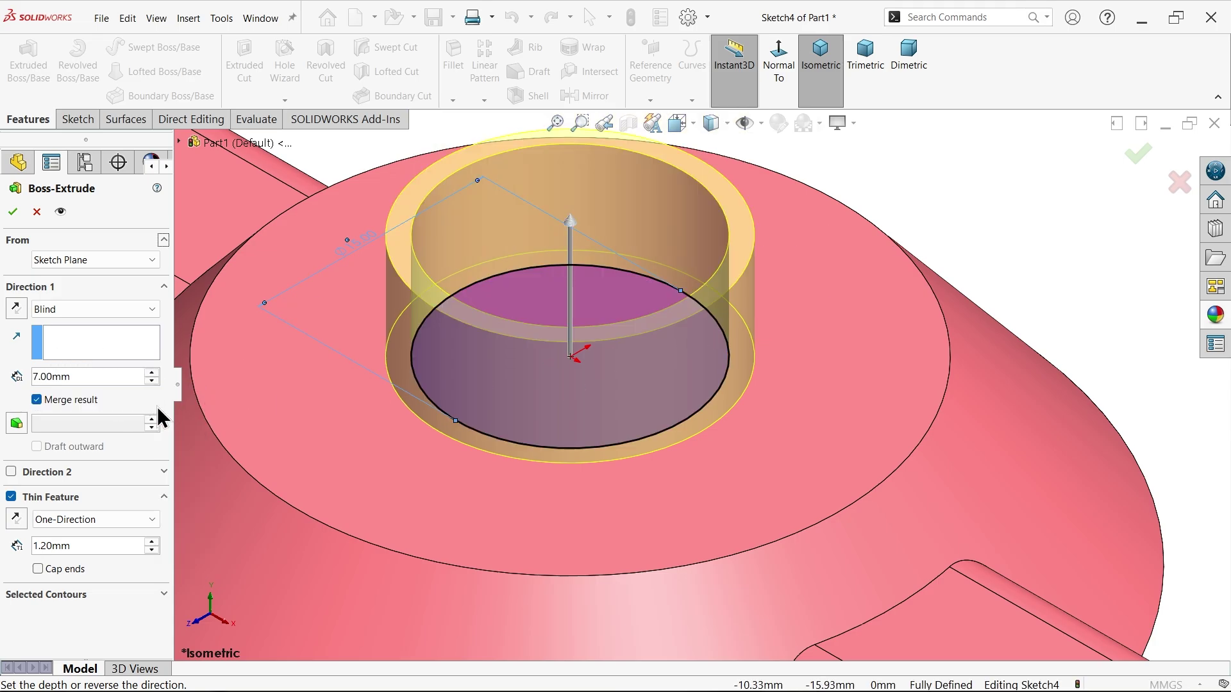
pyautogui.click(11, 472)
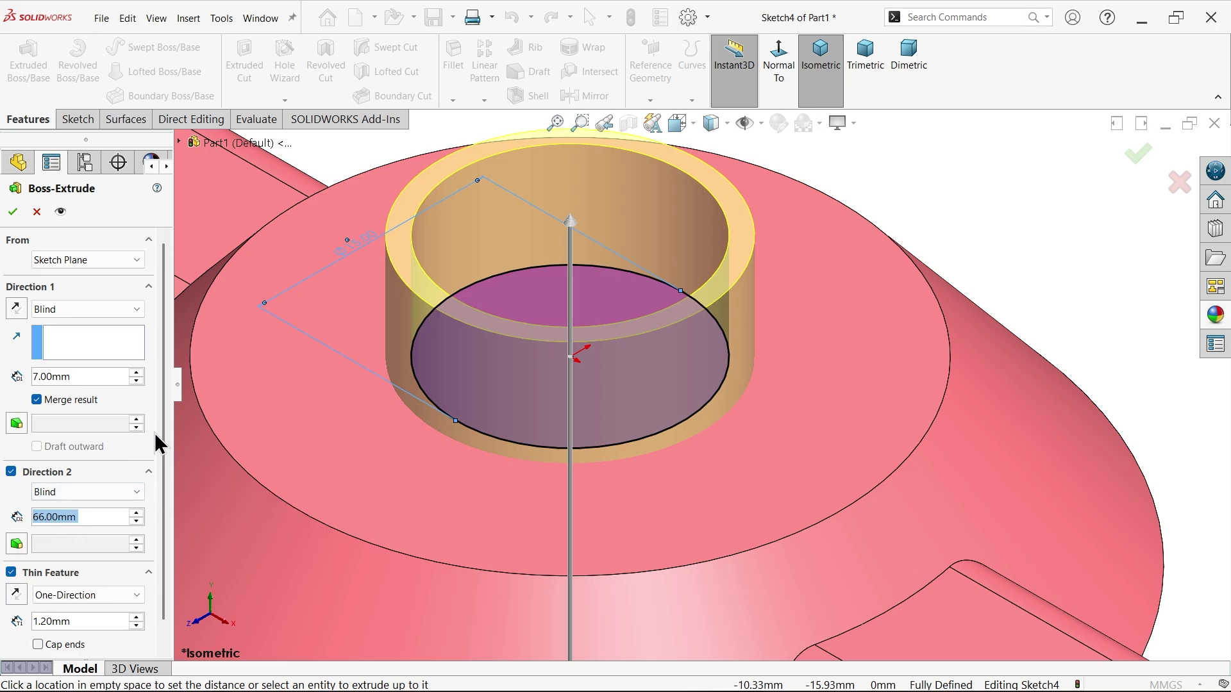
pyautogui.write('12-8')
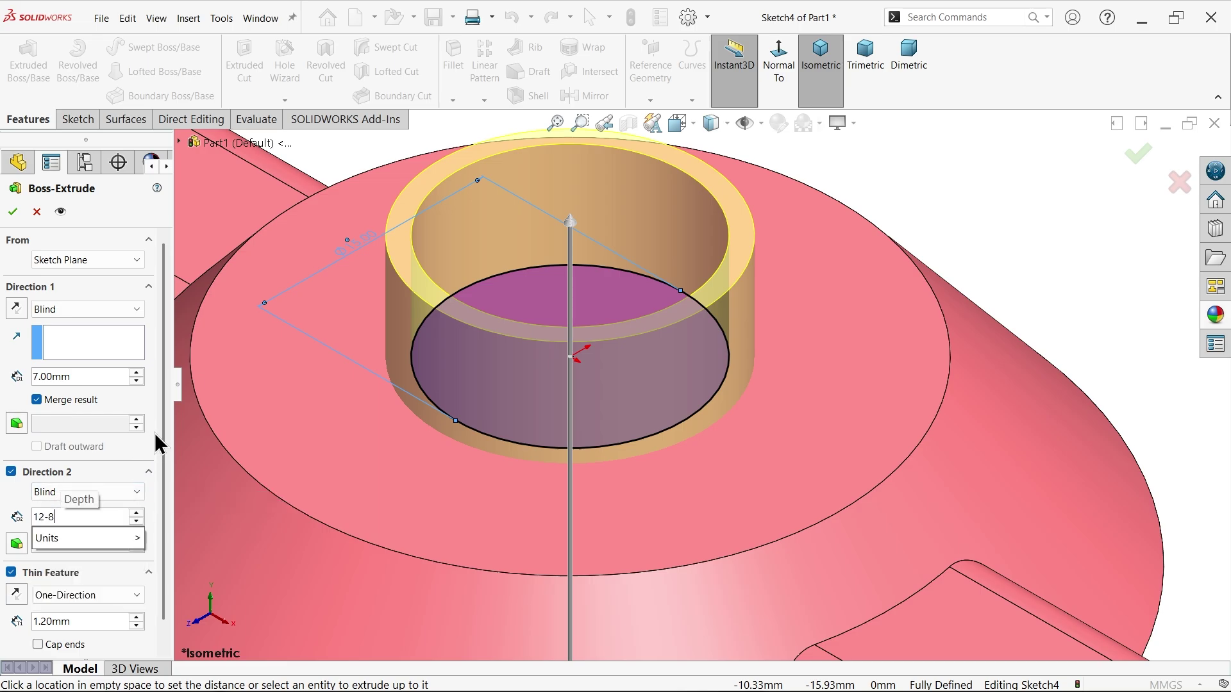
pyautogui.write('+1.2')
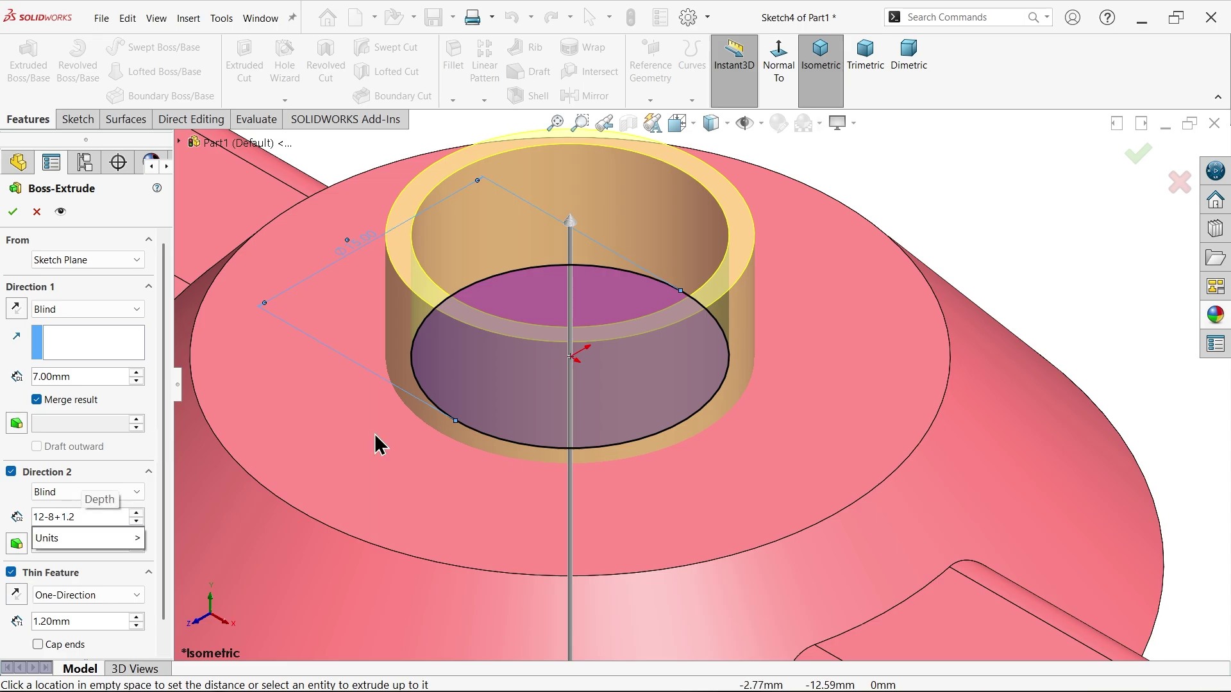
pyautogui.press('Return')
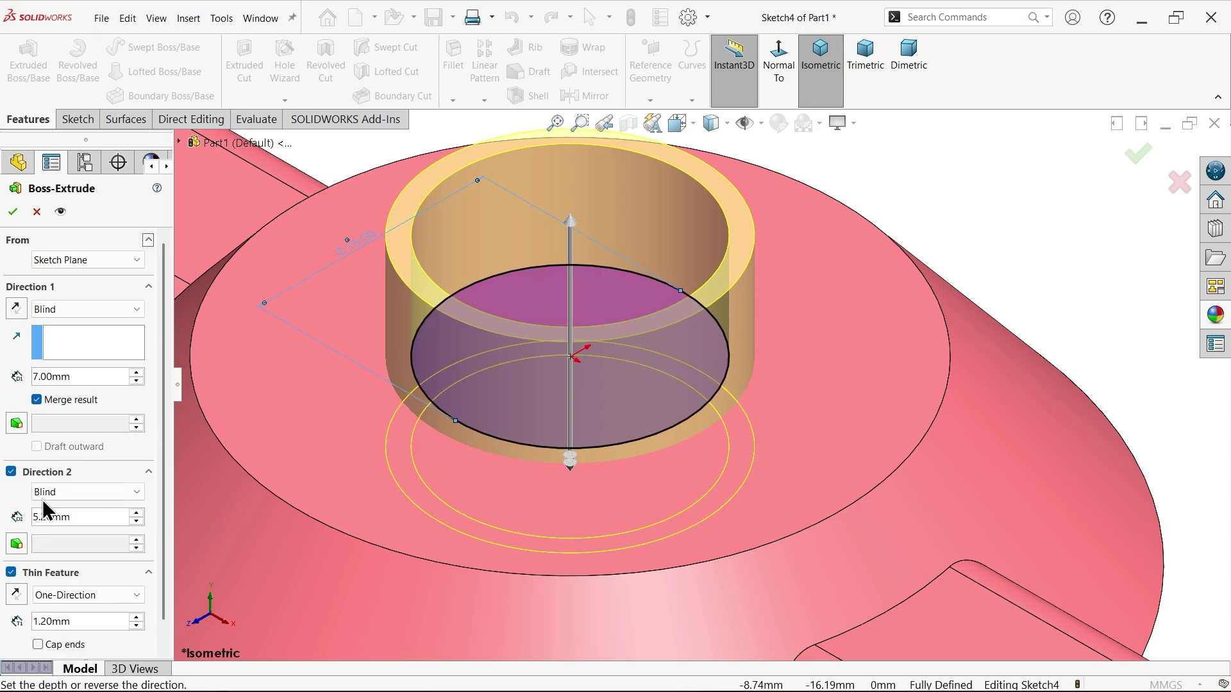
pyautogui.scroll(3, 813, 357)
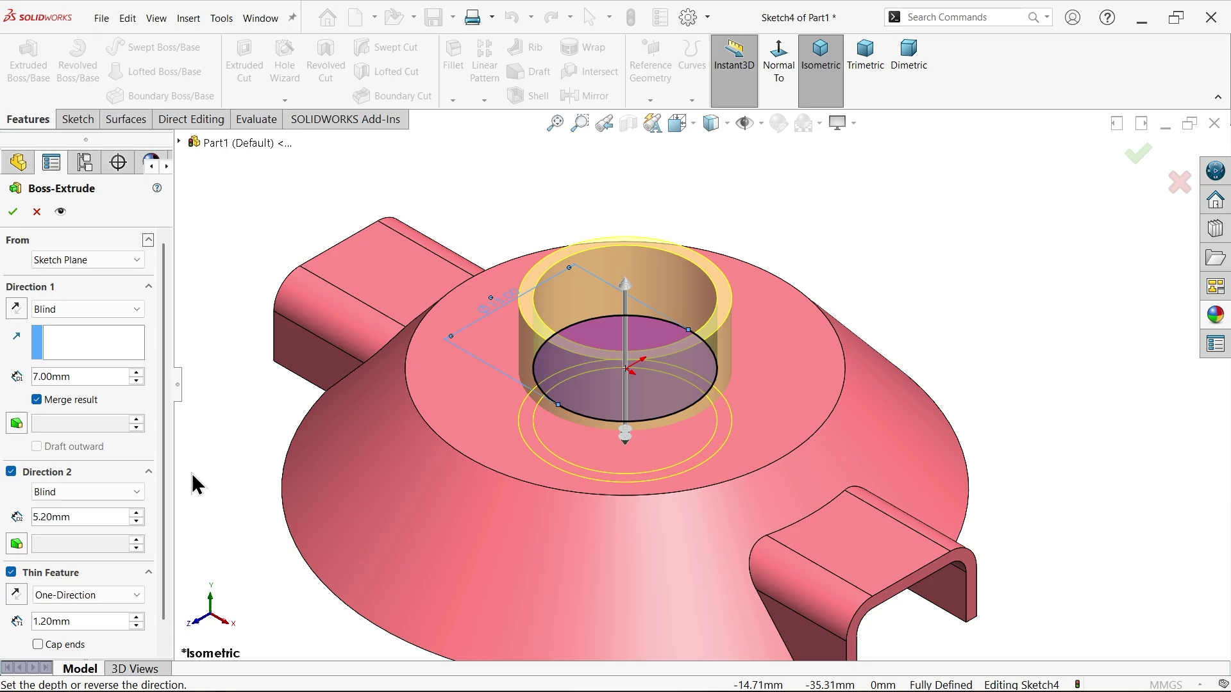
pyautogui.press('z')
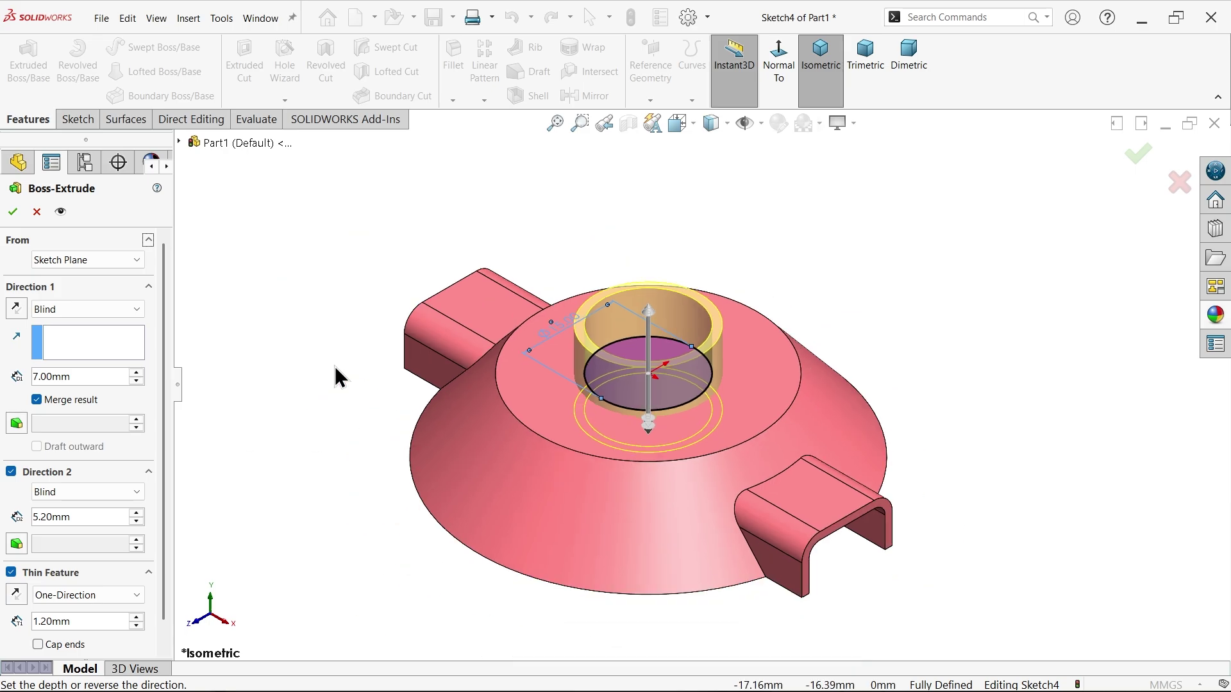
pyautogui.click(12, 213)
pyautogui.scroll(-3, 666, 325)
pyautogui.moveTo(665, 324); pyautogui.dragTo(694, 415, button='middle')
pyautogui.click(697, 404)
# - Sketch an 8 mm diameter circle at the origin on the hub's bottom face
pyautogui.click(710, 361)
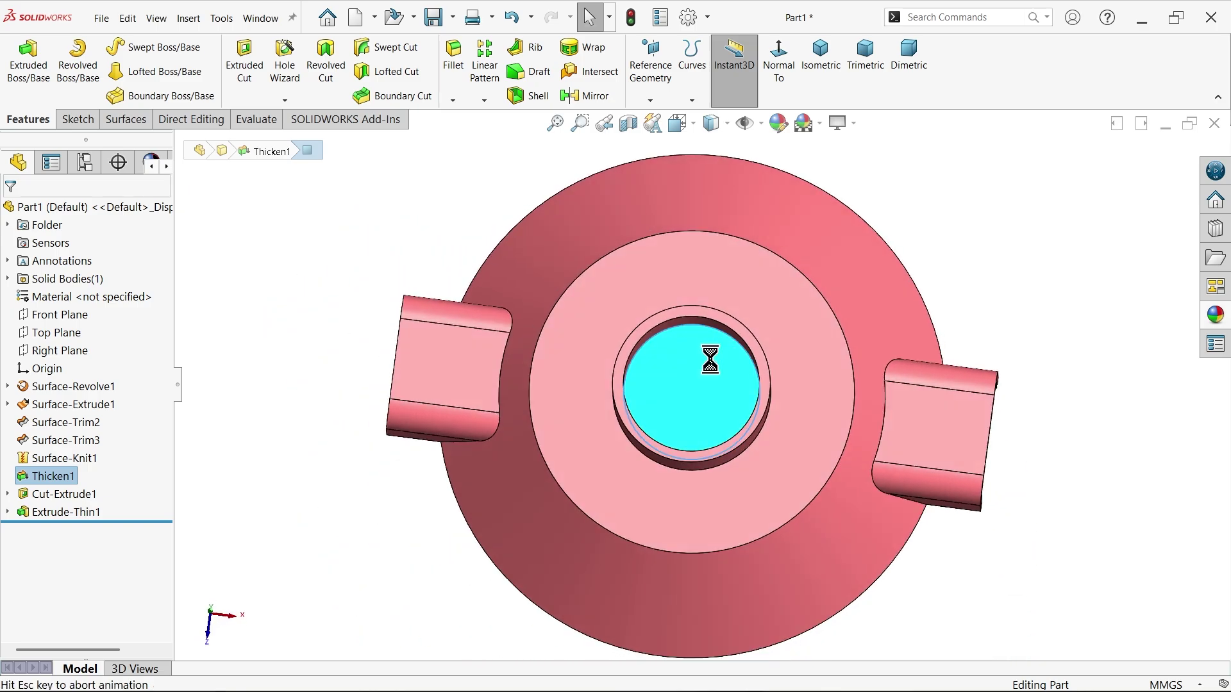
pyautogui.click(138, 47)
pyautogui.scroll(-3, 721, 400)
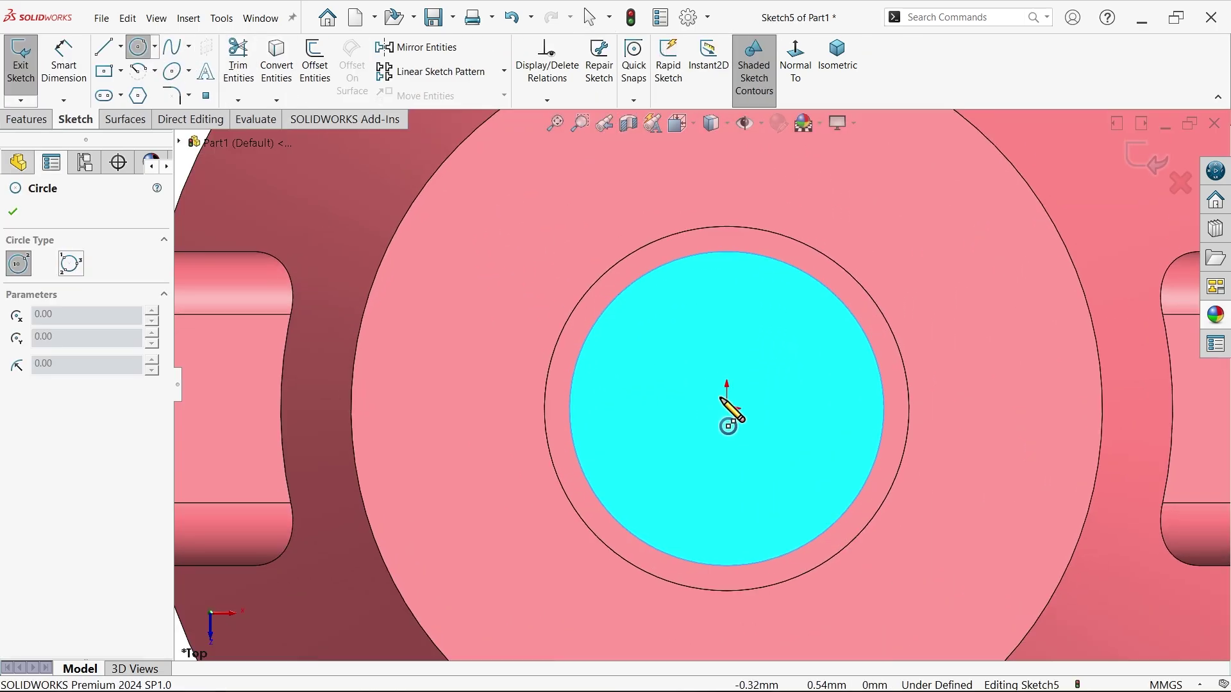
pyautogui.click(722, 399)
pyautogui.click(684, 442)
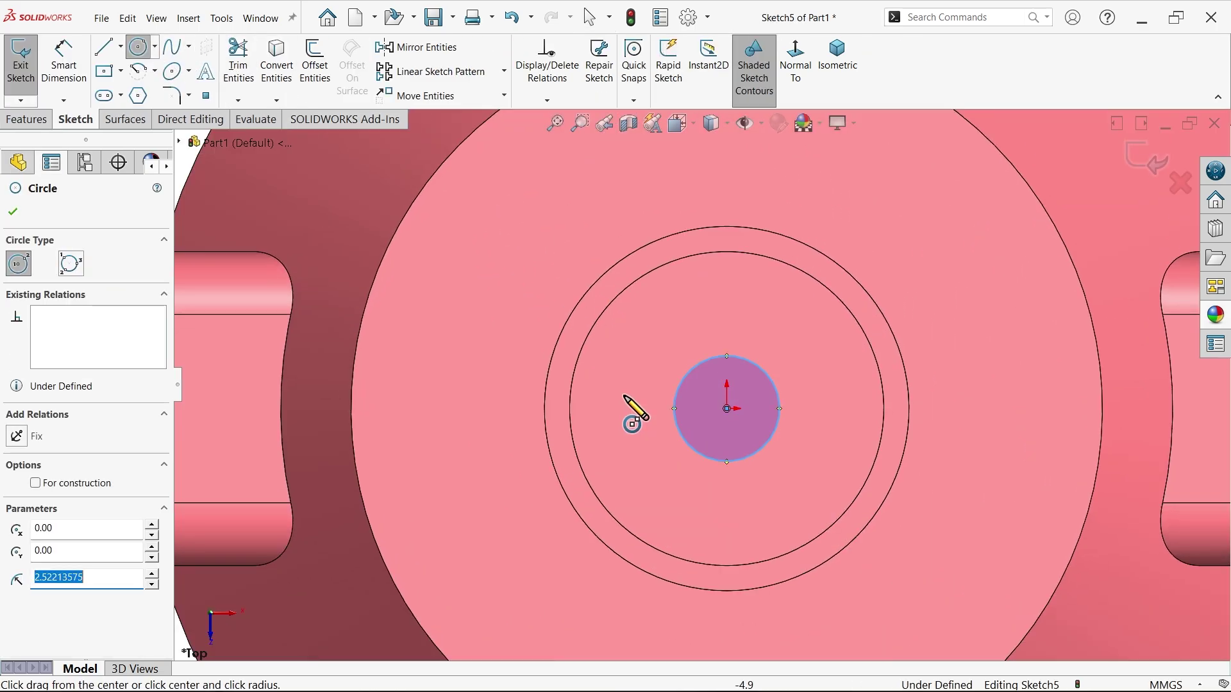
pyautogui.click(63, 58)
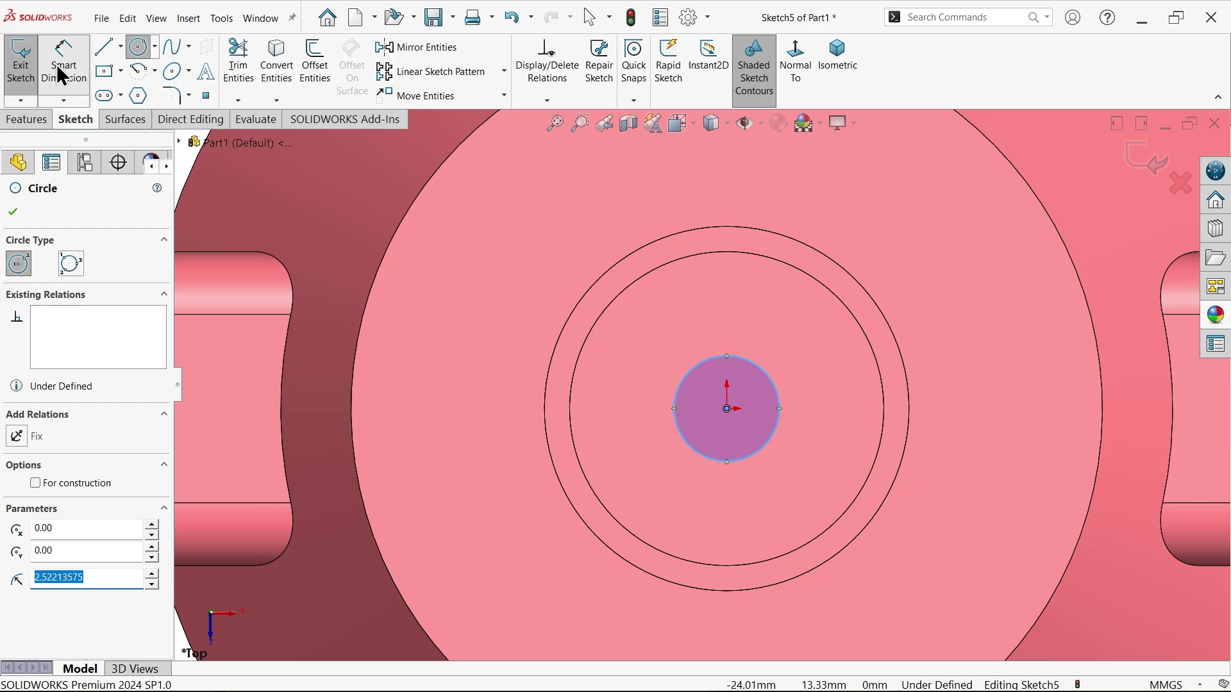
pyautogui.click(678, 429)
pyautogui.click(643, 417)
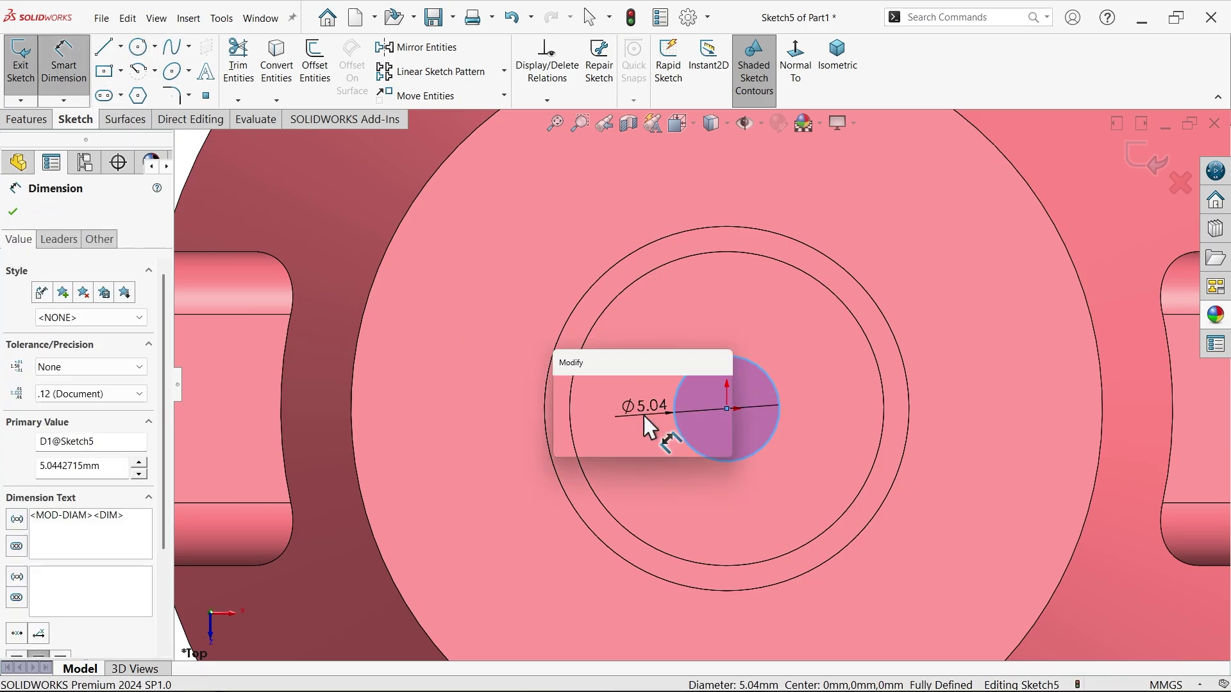
pyautogui.write('8')
pyautogui.press('Return')
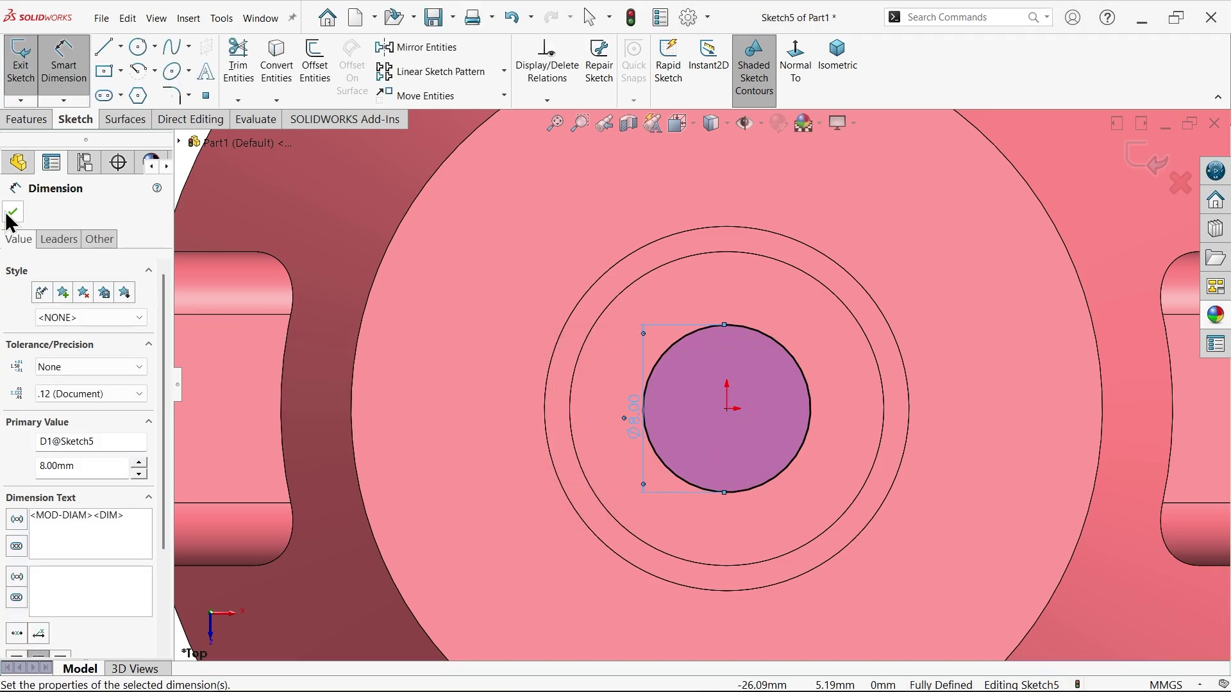
pyautogui.click(11, 214)
# - Extrude the 8 mm circle reversed as a 1.2 mm Thin Feature, 5.2 mm deep
pyautogui.click(26, 119)
pyautogui.click(23, 68)
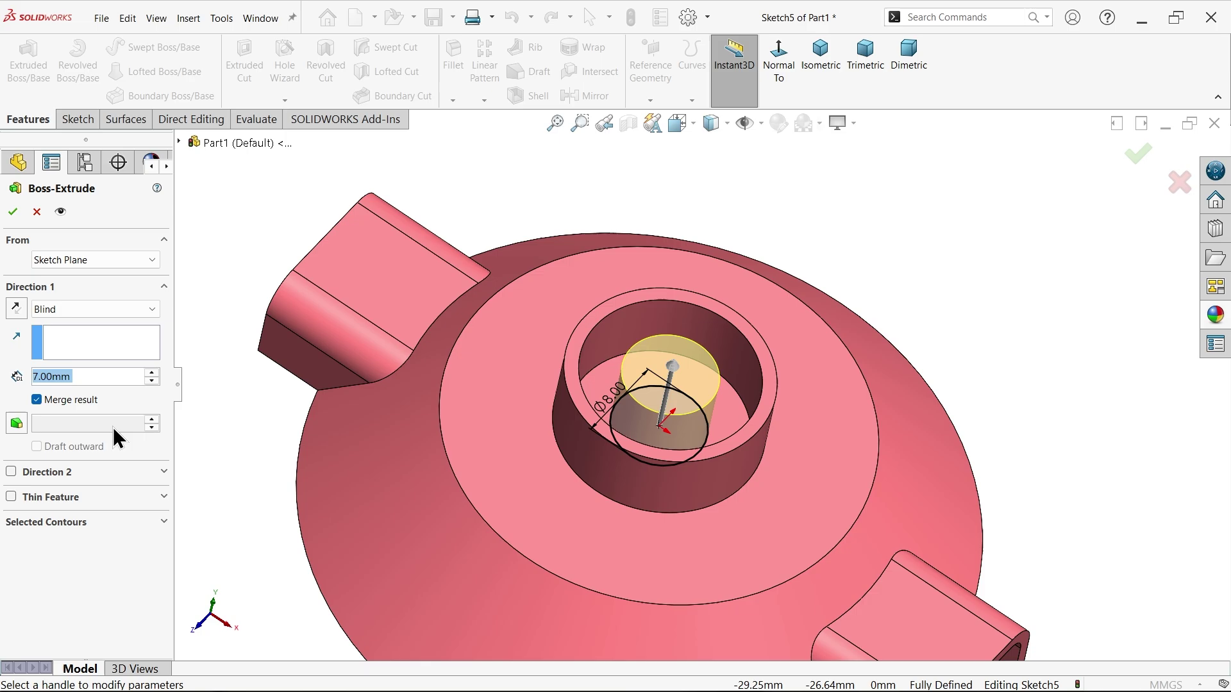
pyautogui.click(16, 308)
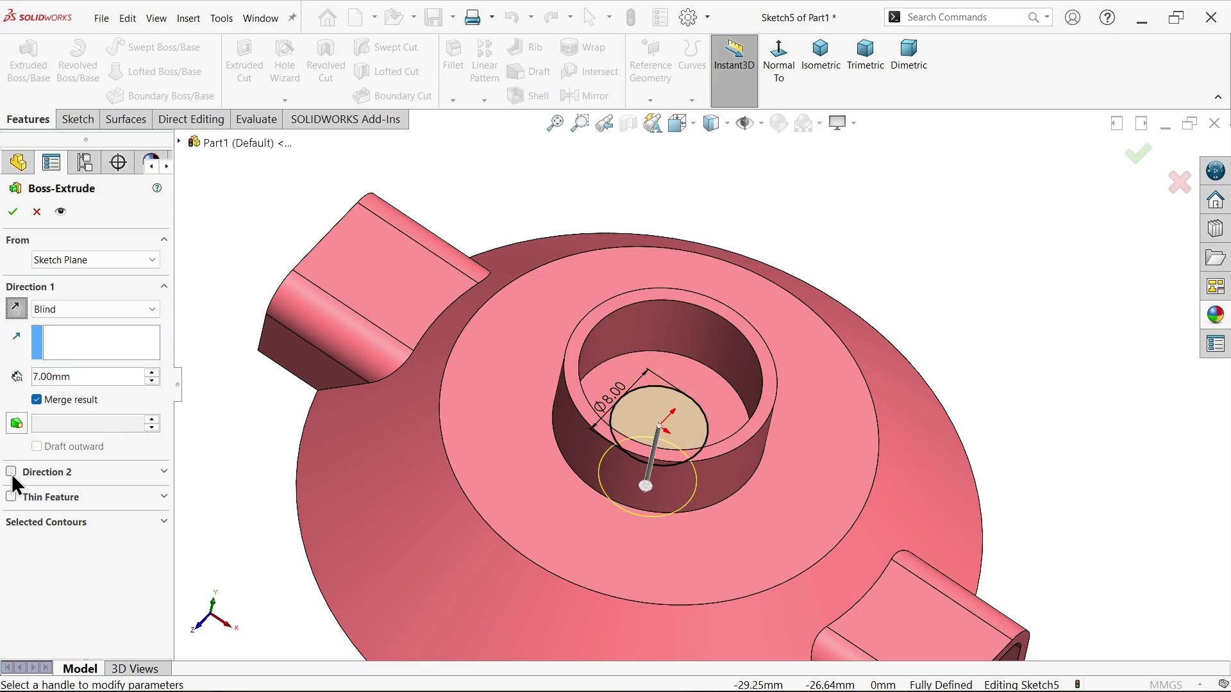
pyautogui.click(11, 497)
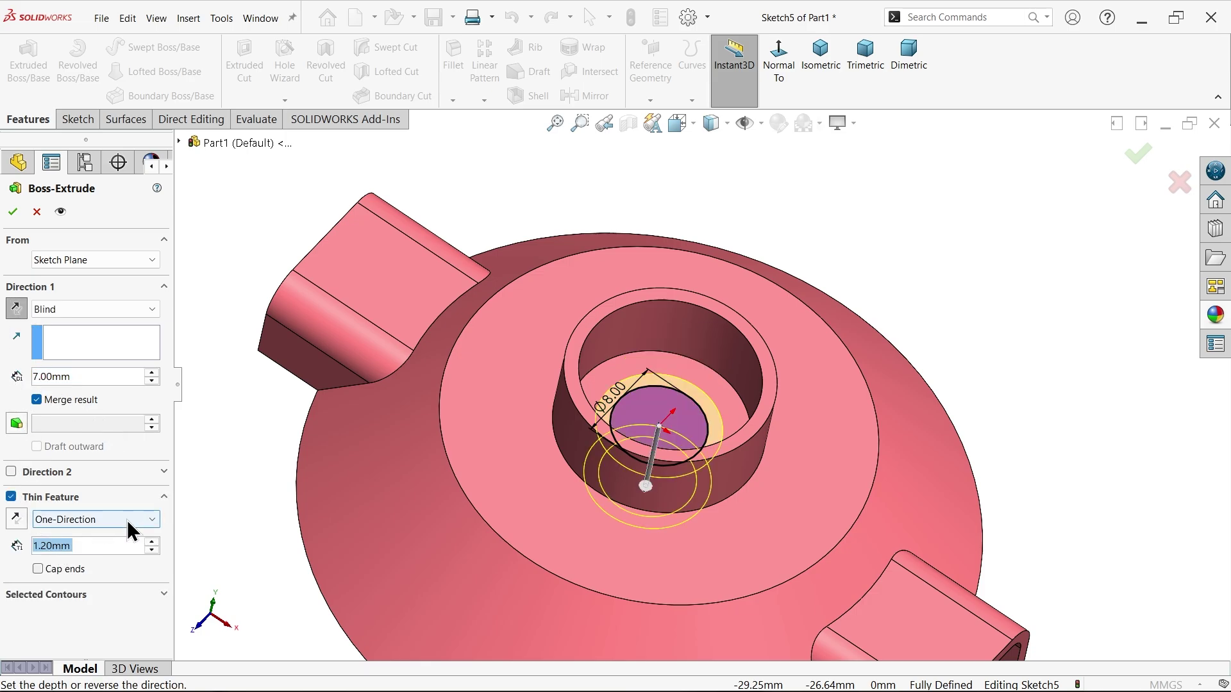
pyautogui.scroll(-5, 694, 457)
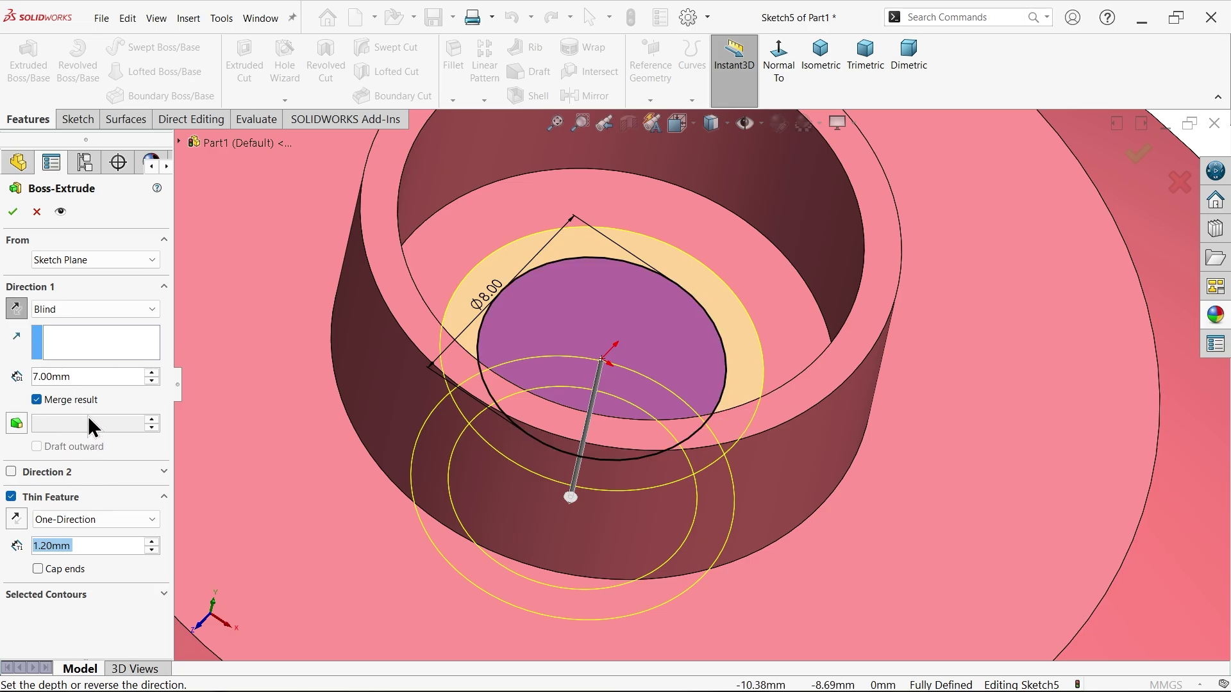
pyautogui.click(84, 375)
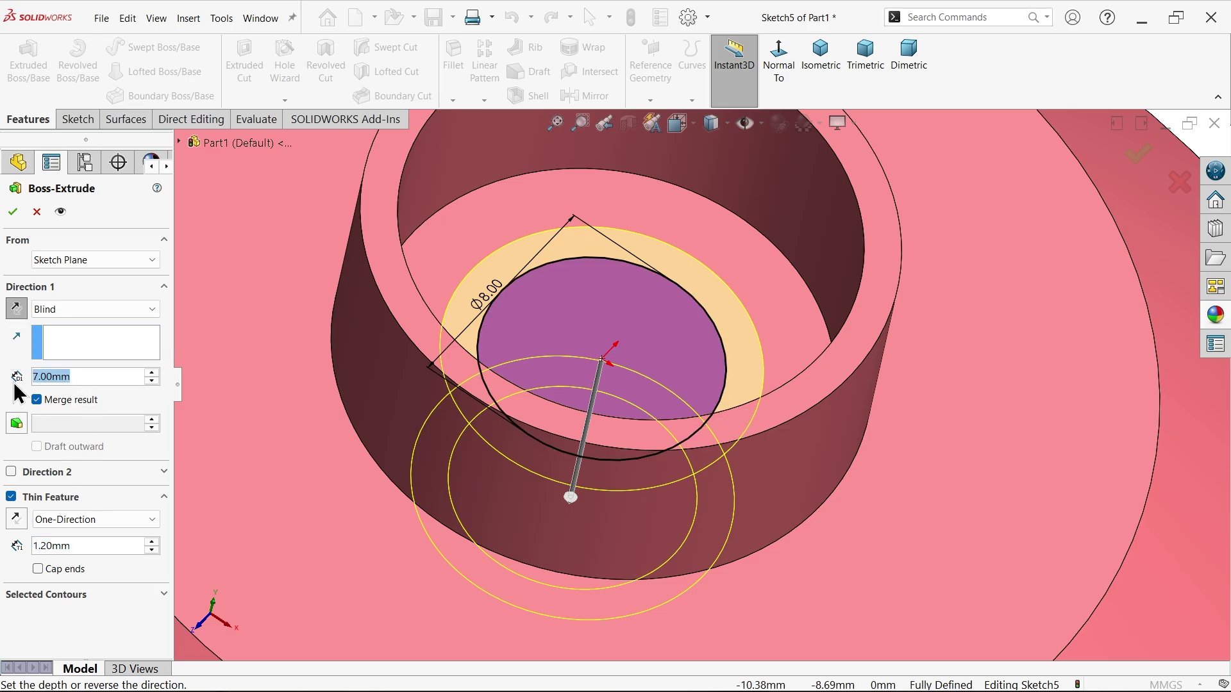
pyautogui.write('5.2')
pyautogui.scroll(5, 683, 356)
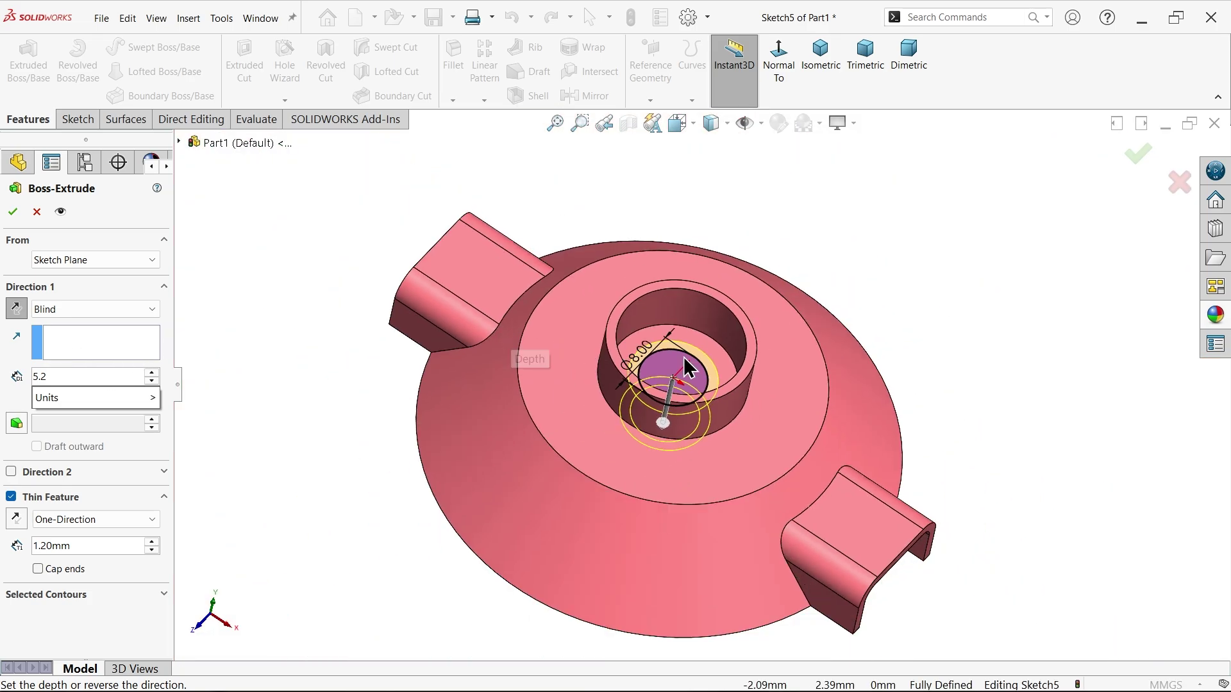
pyautogui.click(870, 245)
pyautogui.moveTo(870, 245); pyautogui.dragTo(829, 374, button='middle')
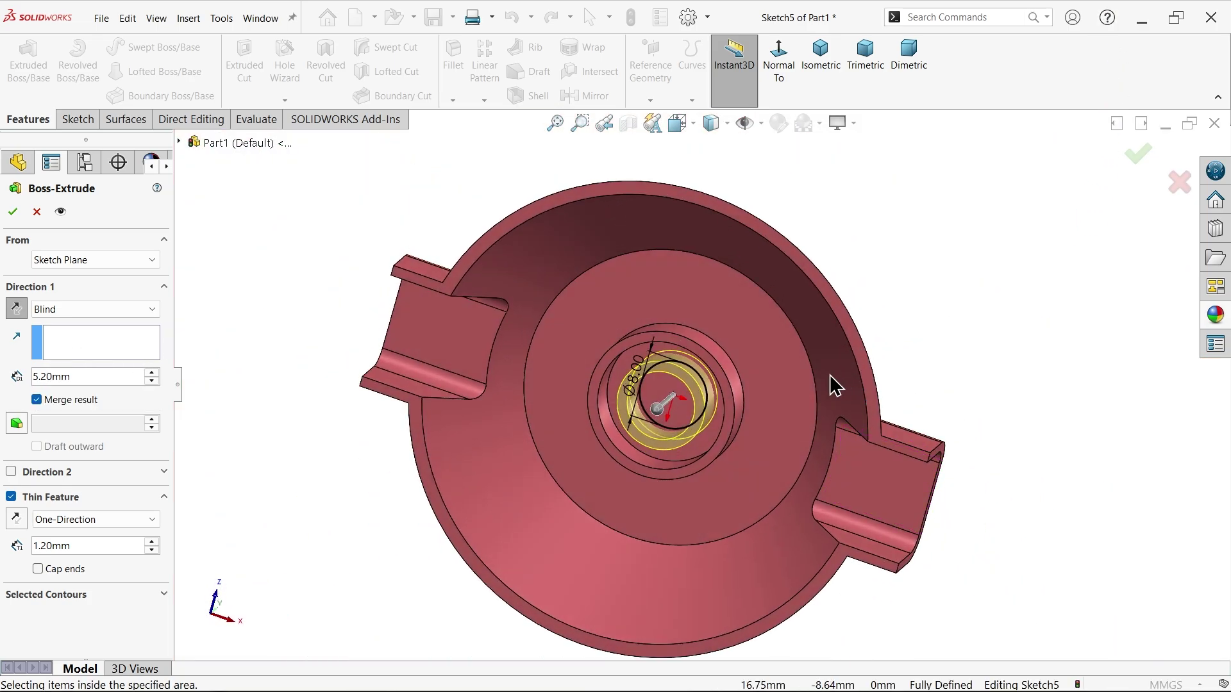
pyautogui.scroll(-5, 662, 464)
pyautogui.moveTo(662, 464); pyautogui.dragTo(626, 461, button='middle')
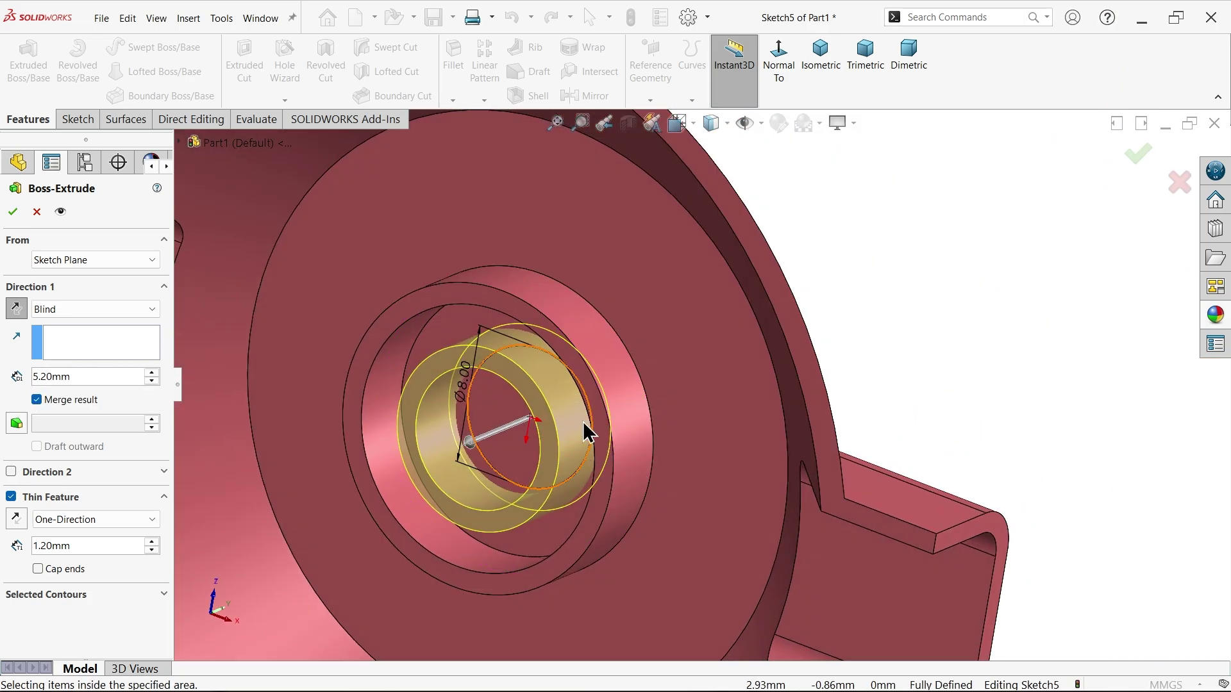
pyautogui.click(13, 212)
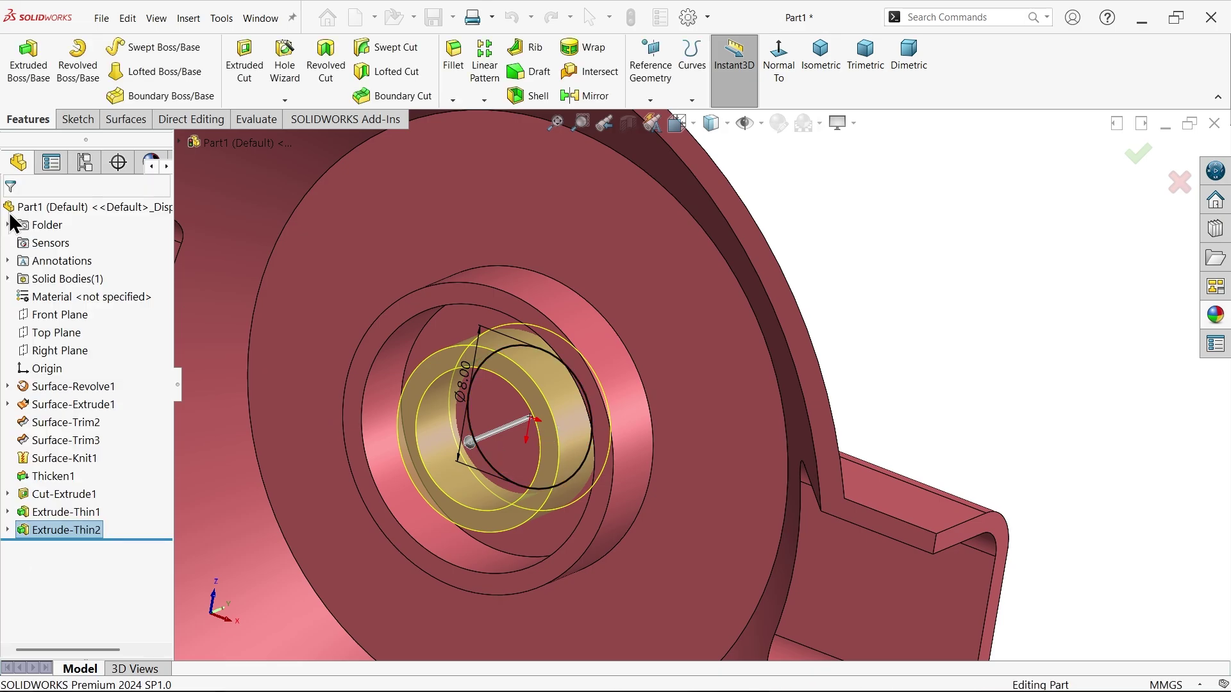
# - Sketch on the hub tube's inner end face, converting its circular edge into the sketch
pyautogui.moveTo(961, 282); pyautogui.dragTo(926, 272, button='middle')
pyautogui.moveTo(852, 237); pyautogui.dragTo(629, 340, button='middle')
pyautogui.scroll(-5, 687, 171)
pyautogui.scroll(5, 692, 180)
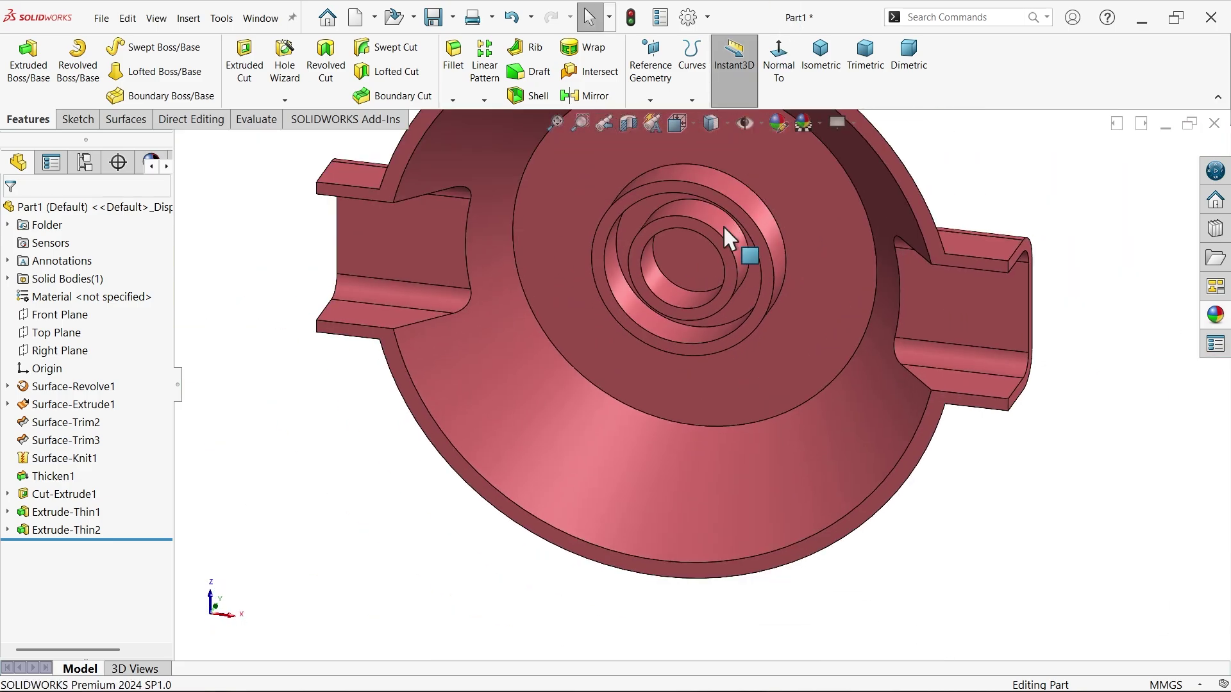
pyautogui.scroll(-5, 649, 352)
pyautogui.click(667, 350)
pyautogui.click(717, 306)
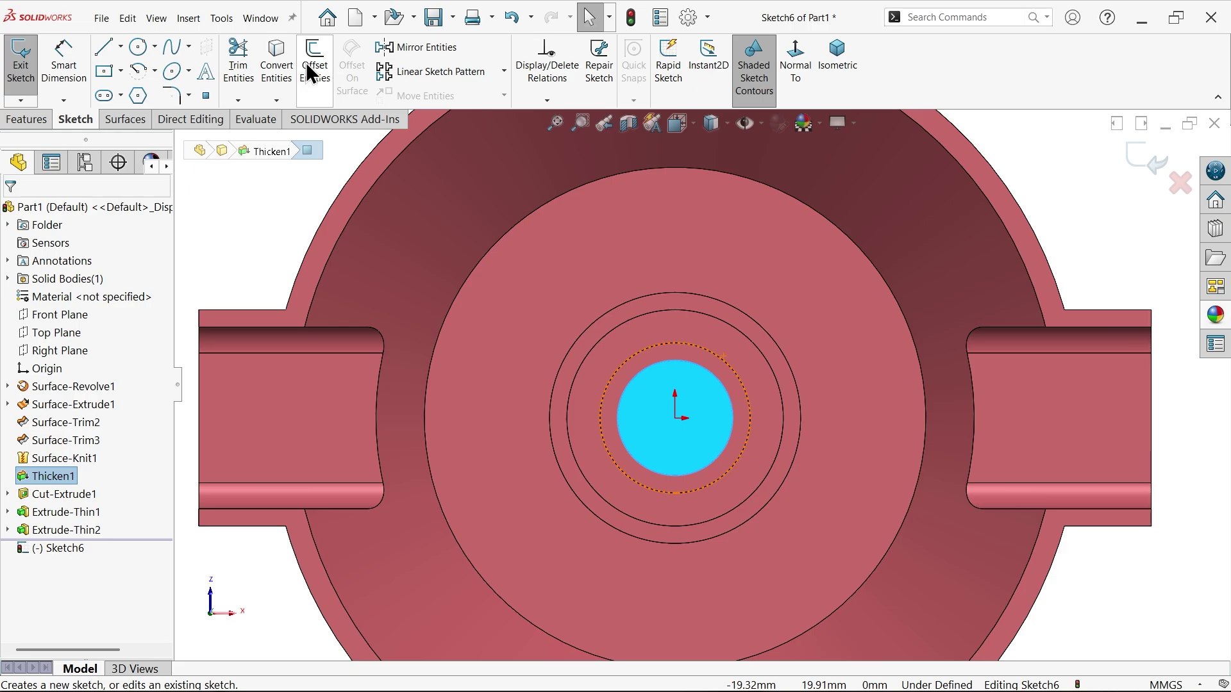
pyautogui.click(278, 64)
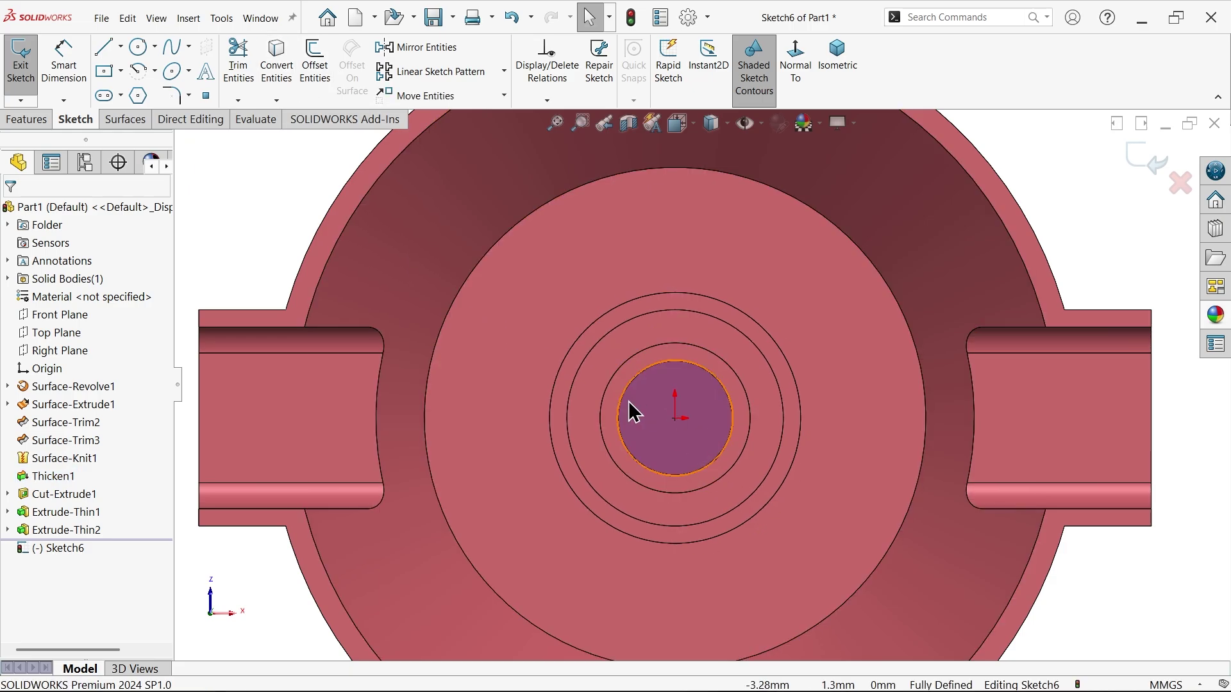
# - Cut-extrude the circle Through All to bore the hub
pyautogui.click(26, 119)
pyautogui.click(246, 76)
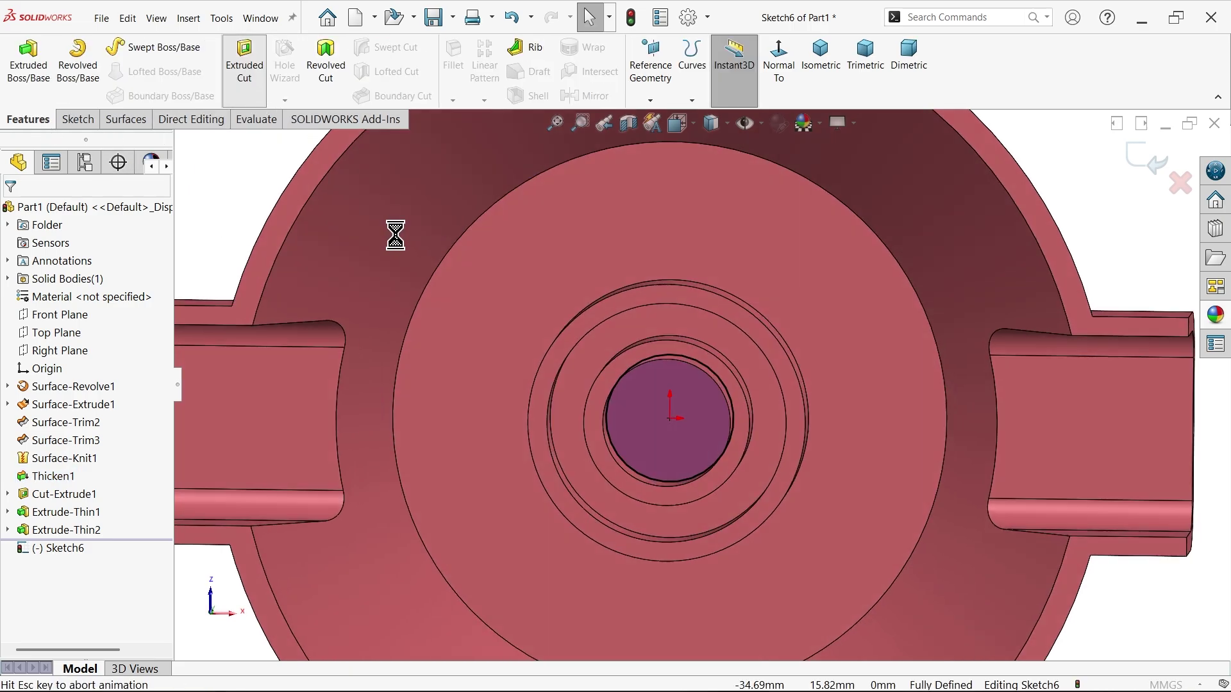
pyautogui.click(77, 316)
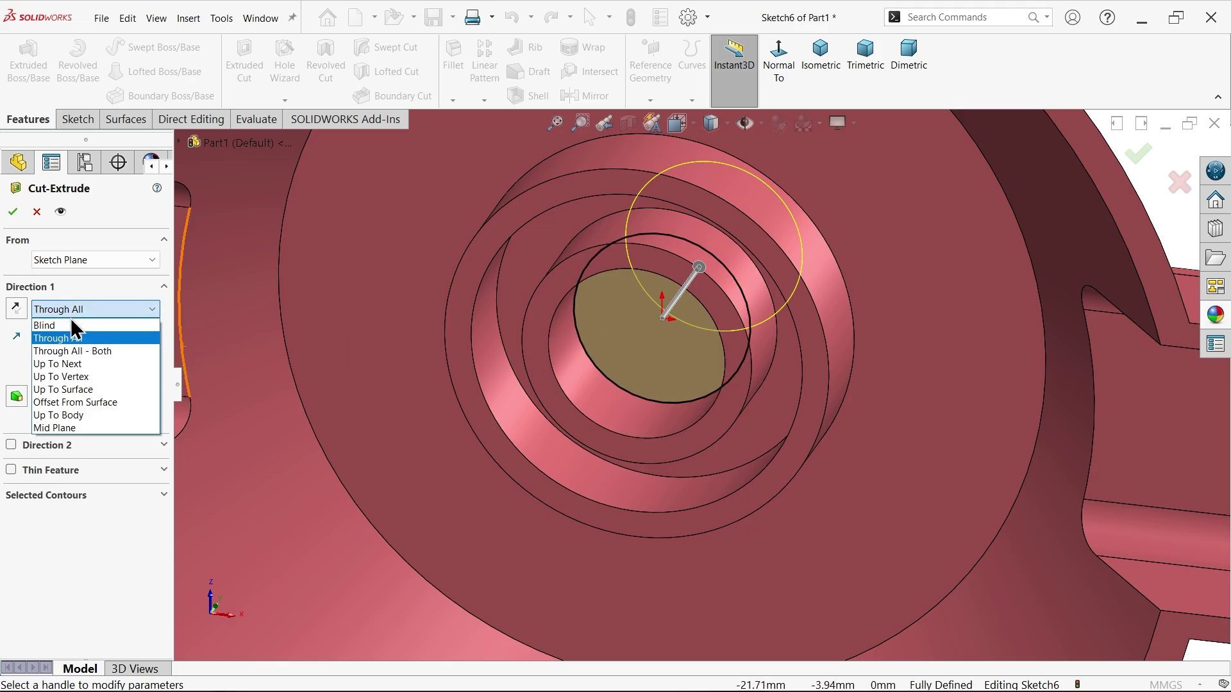
pyautogui.click(74, 343)
pyautogui.click(13, 212)
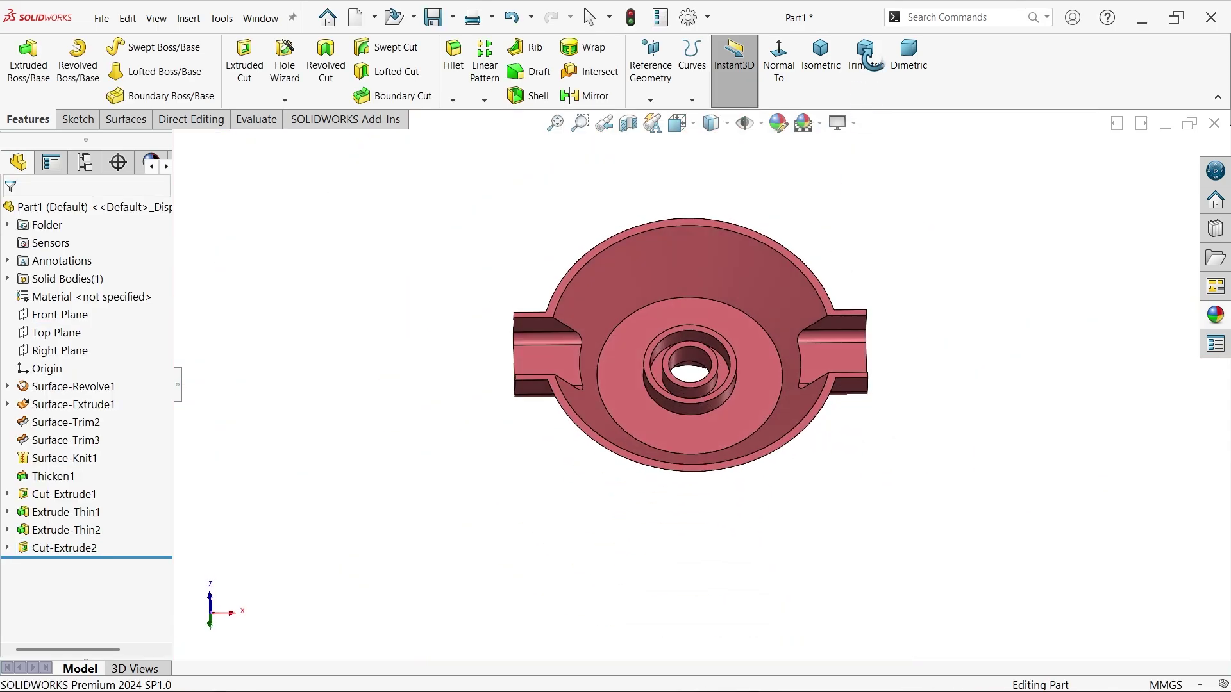
pyautogui.scroll(-5, 774, 351)
pyautogui.hotkey('alt', 'Tab')
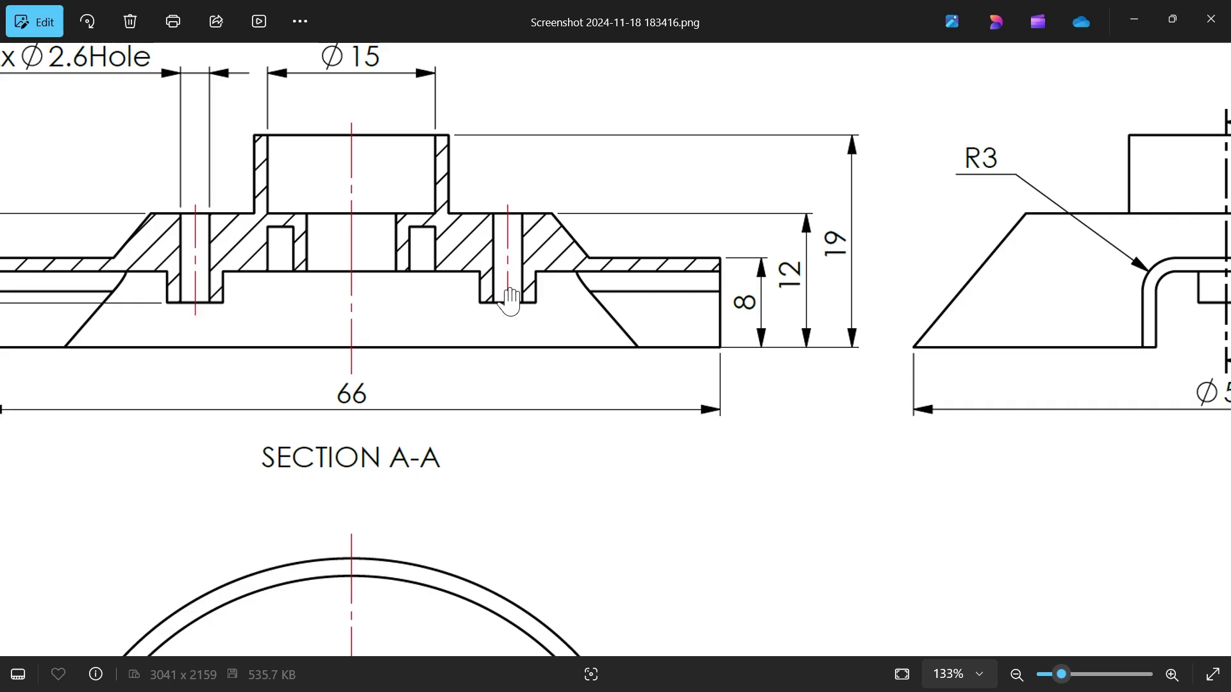
pyautogui.moveTo(149, 285); pyautogui.dragTo(344, 304)
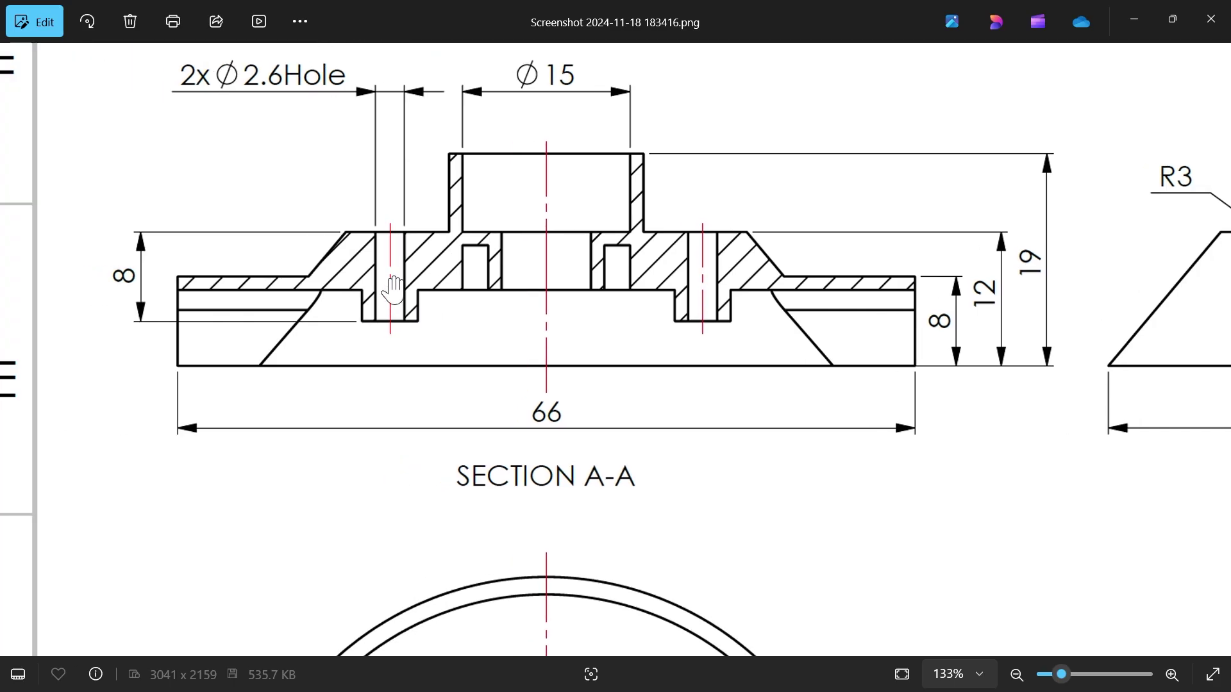
pyautogui.scroll(-8, 439, 473)
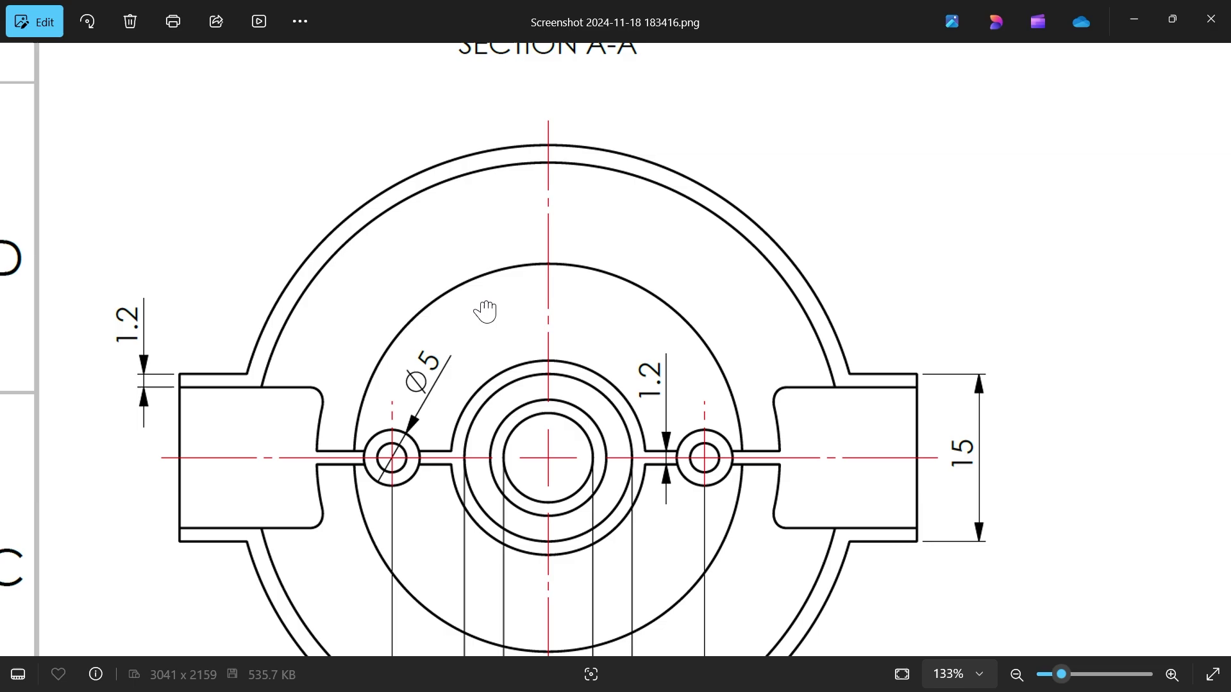
pyautogui.scroll(-1, 420, 324)
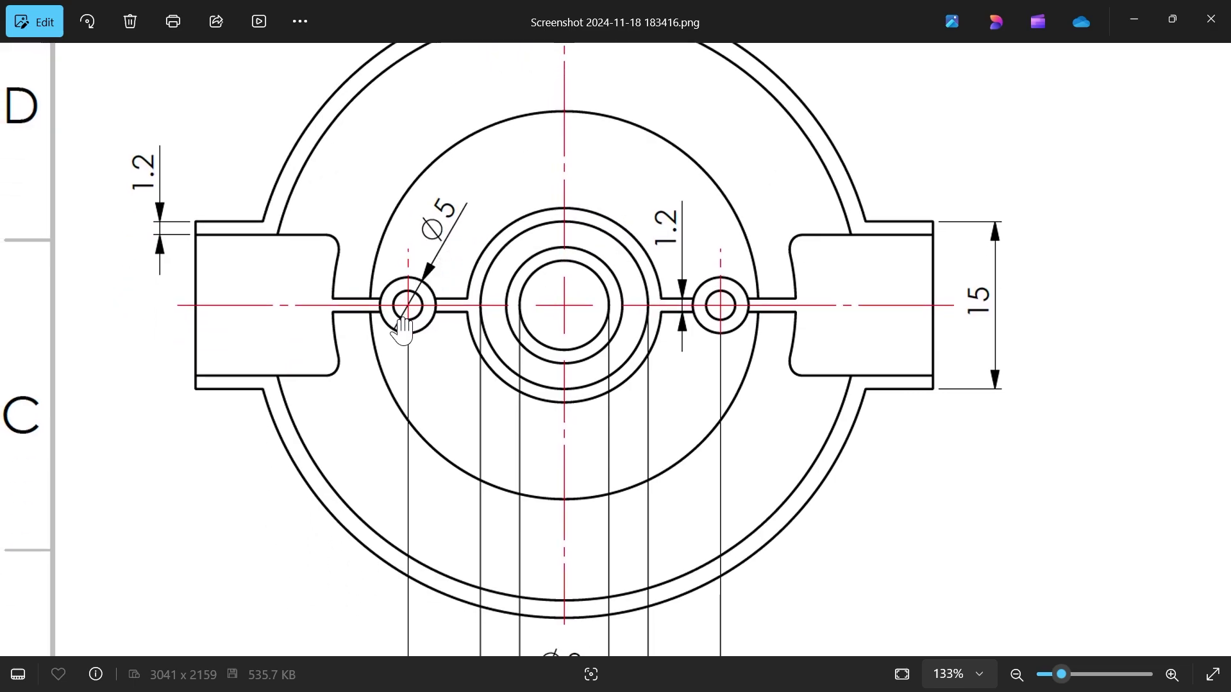
pyautogui.scroll(-1, 420, 327)
pyautogui.moveTo(441, 395); pyautogui.dragTo(433, 236)
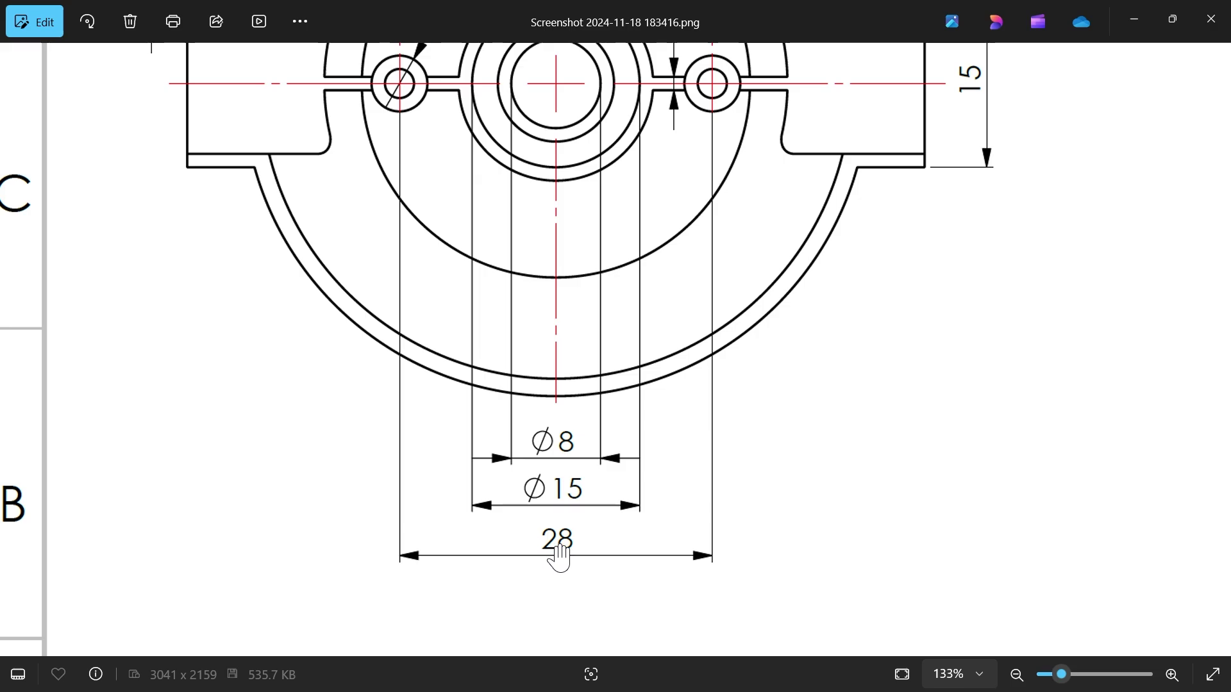
pyautogui.scroll(3, 570, 299)
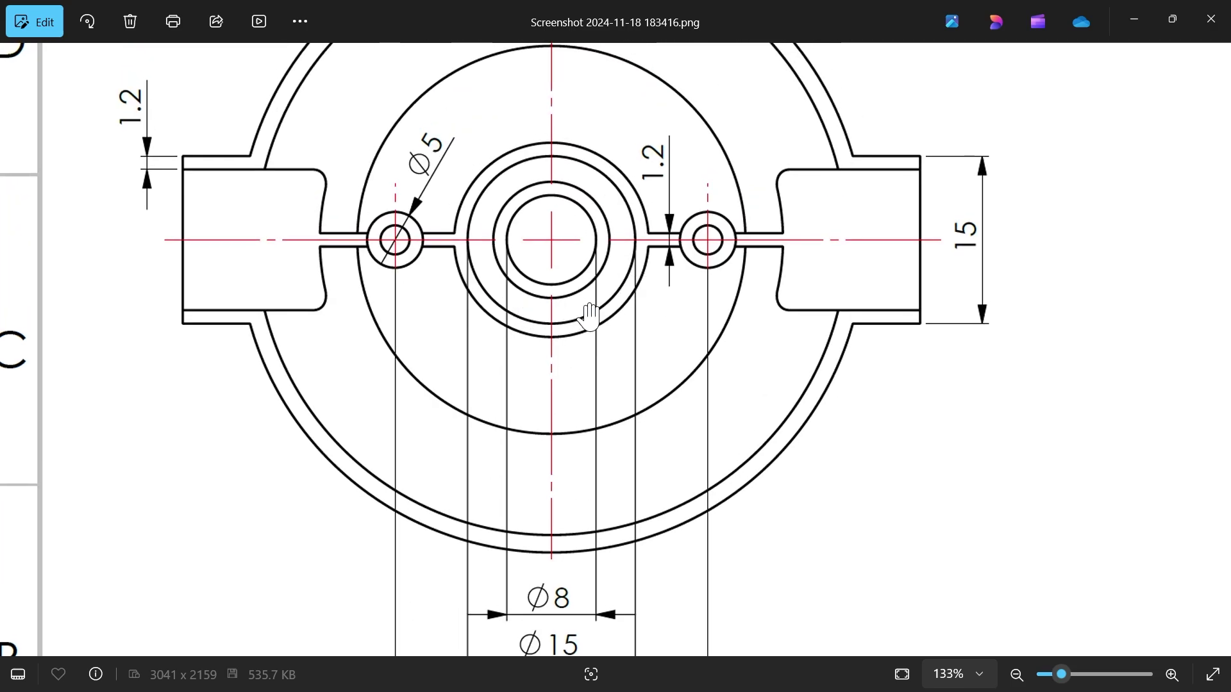
# - Start a new sketch on the flat top face around the hub
pyautogui.click(1133, 21)
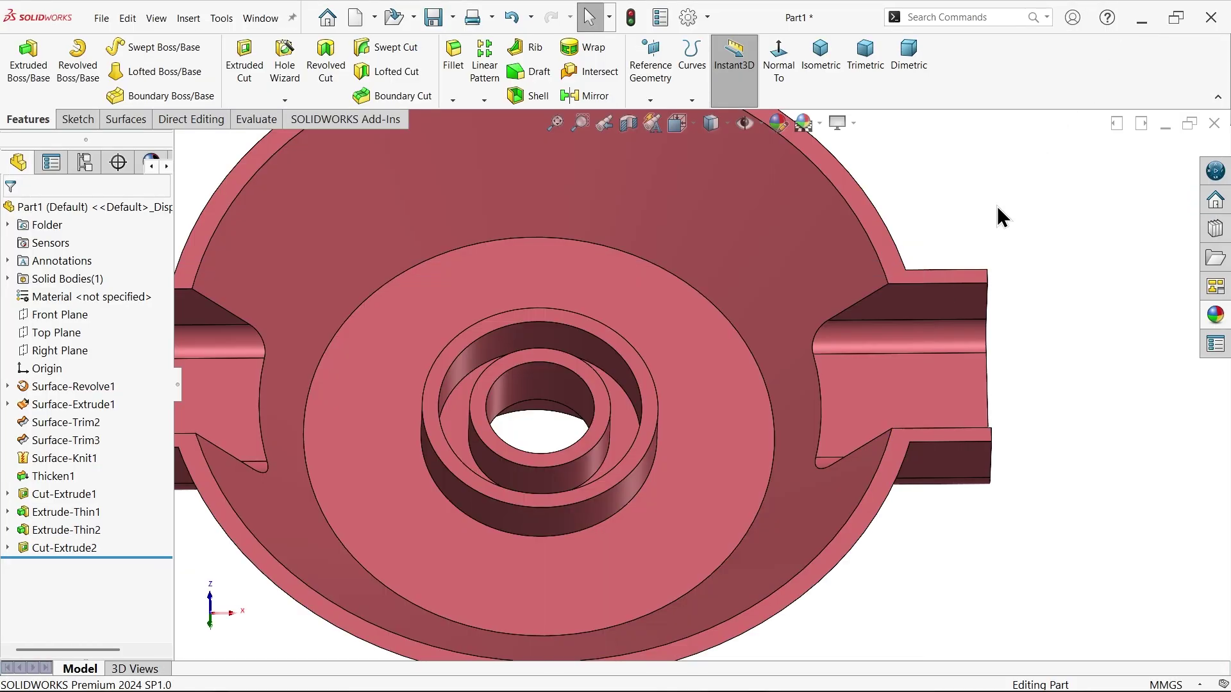
pyautogui.click(718, 430)
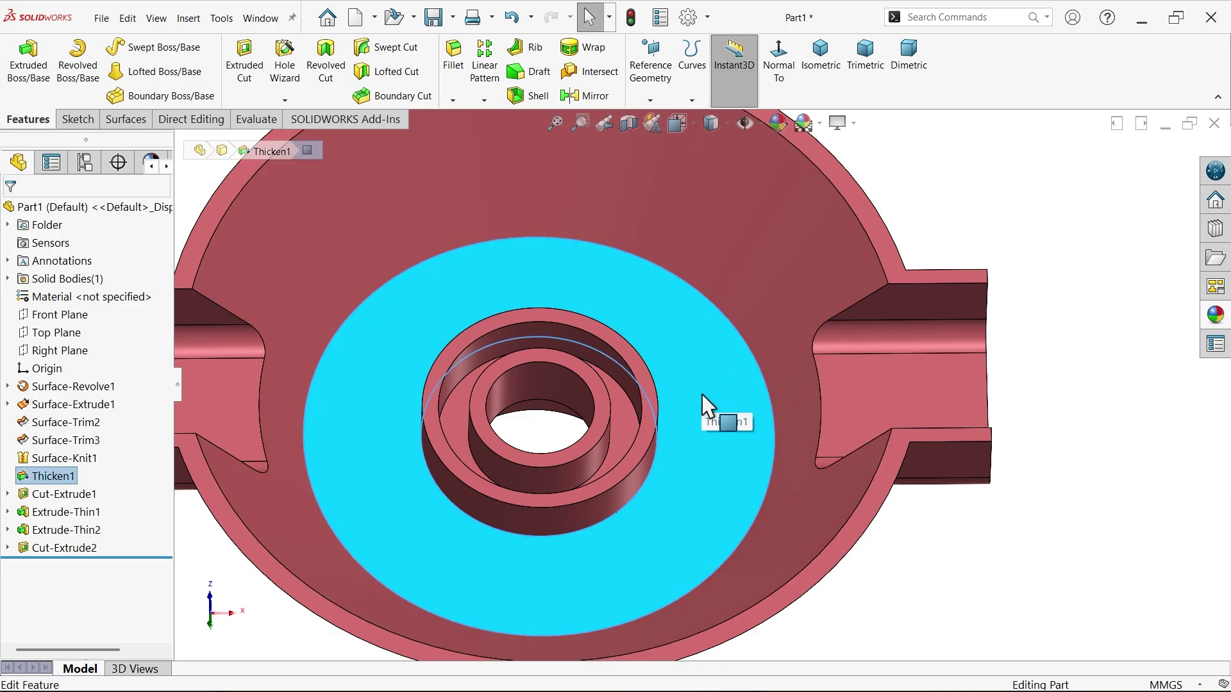
pyautogui.click(950, 201)
pyautogui.moveTo(950, 201); pyautogui.dragTo(789, 680, button='middle')
pyautogui.click(706, 448)
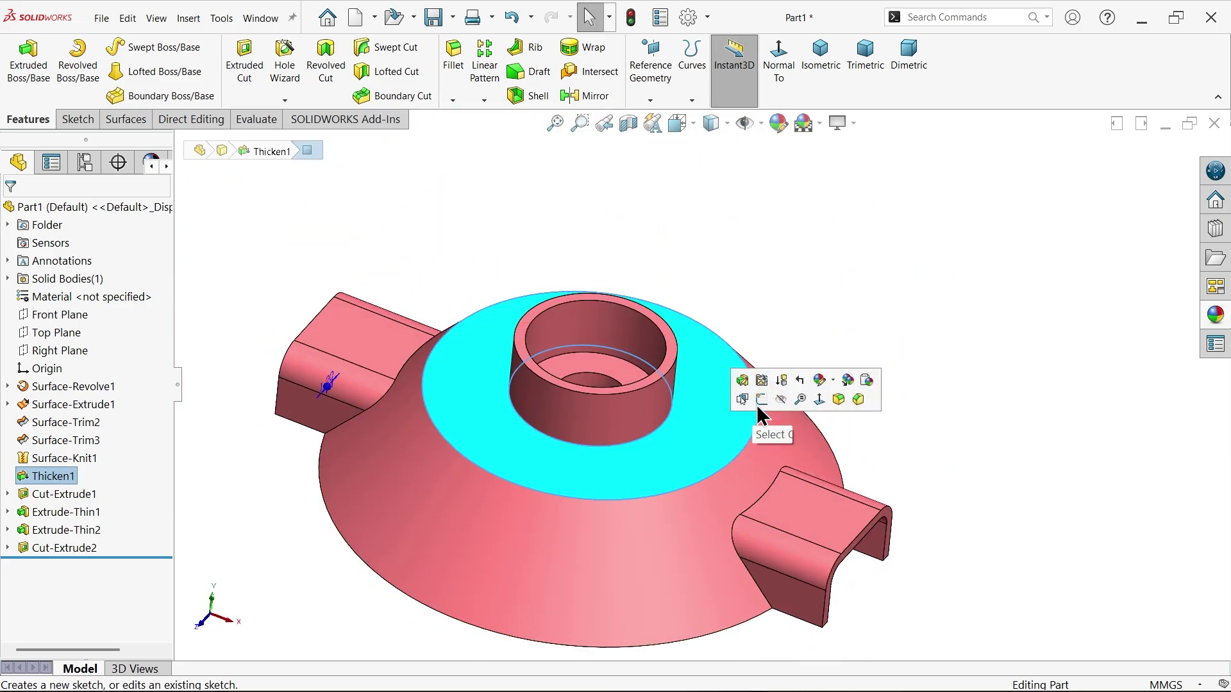
pyautogui.click(762, 402)
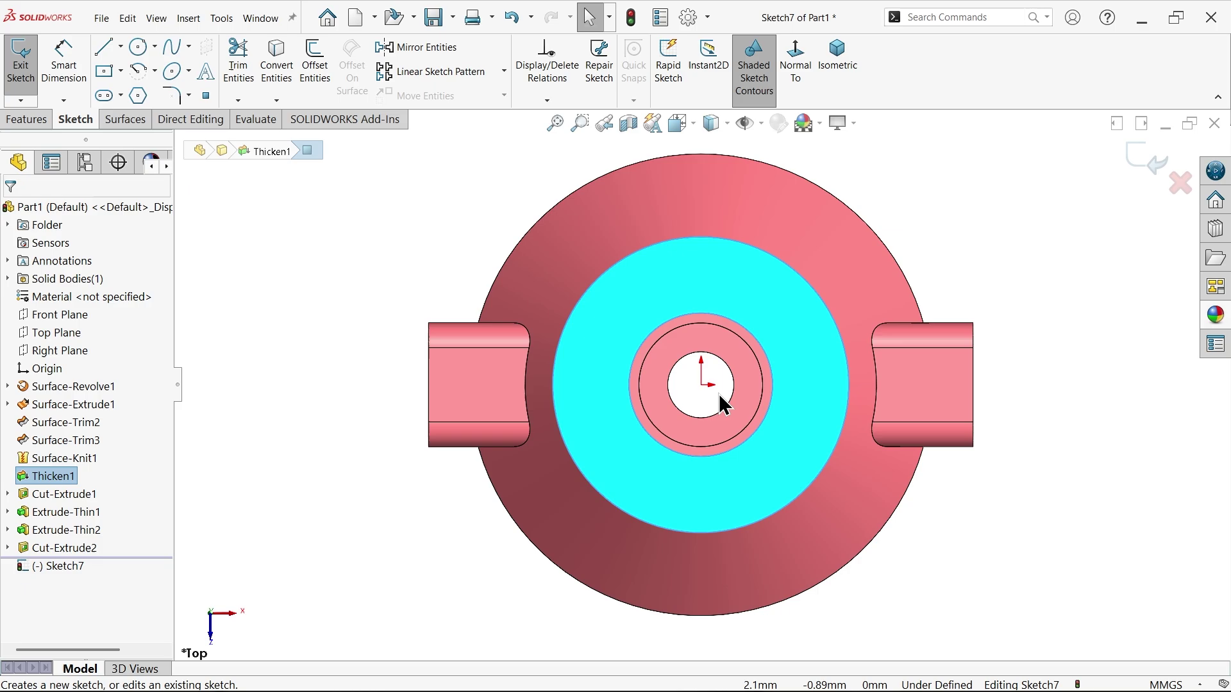
pyautogui.scroll(-2, 819, 393)
# - Draw two small circles, one on each side of the hub
pyautogui.click(139, 54)
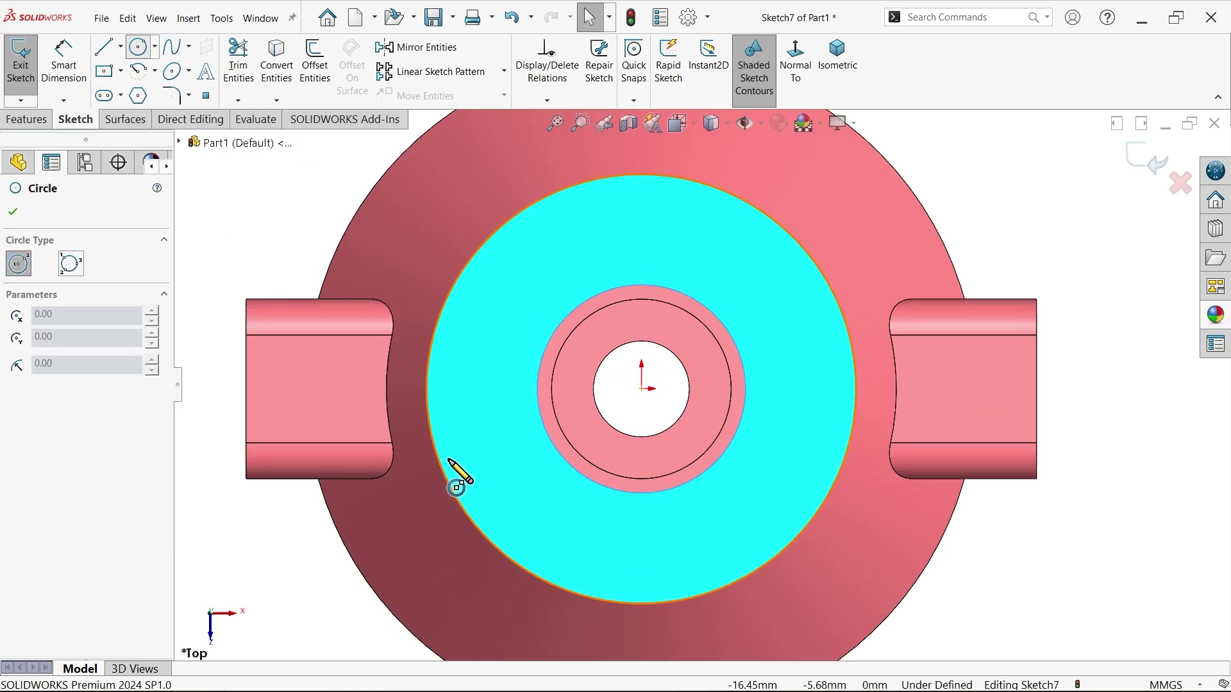
pyautogui.click(482, 389)
pyautogui.click(473, 408)
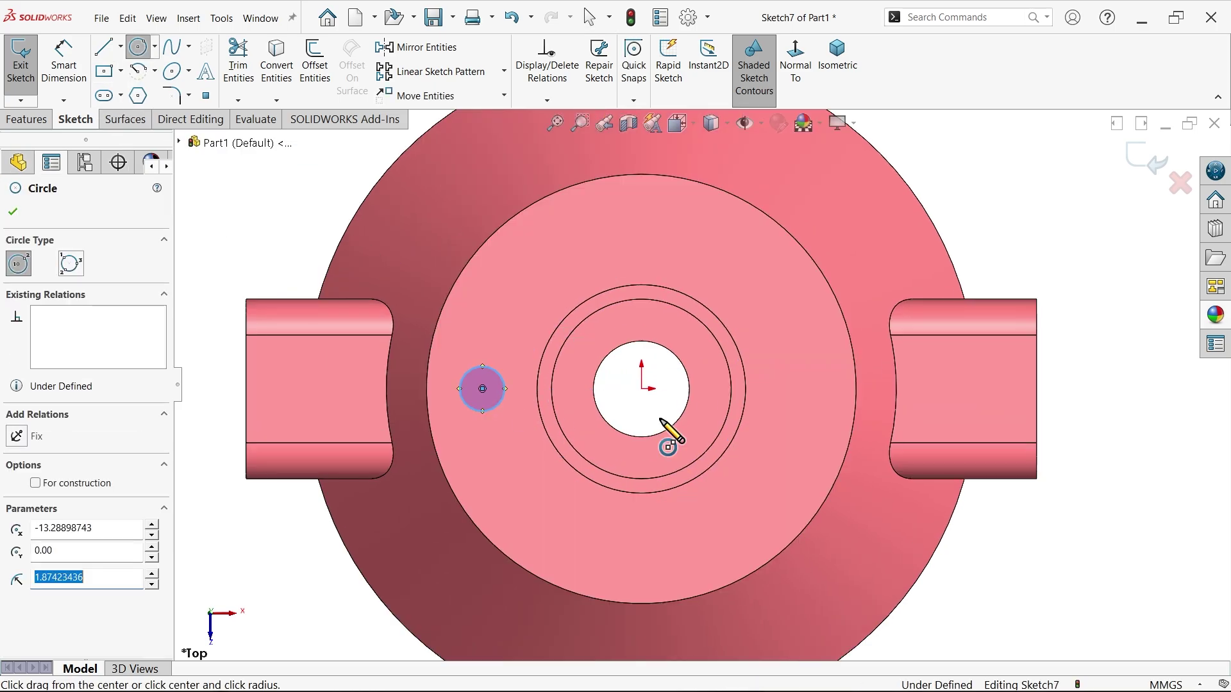
pyautogui.click(793, 393)
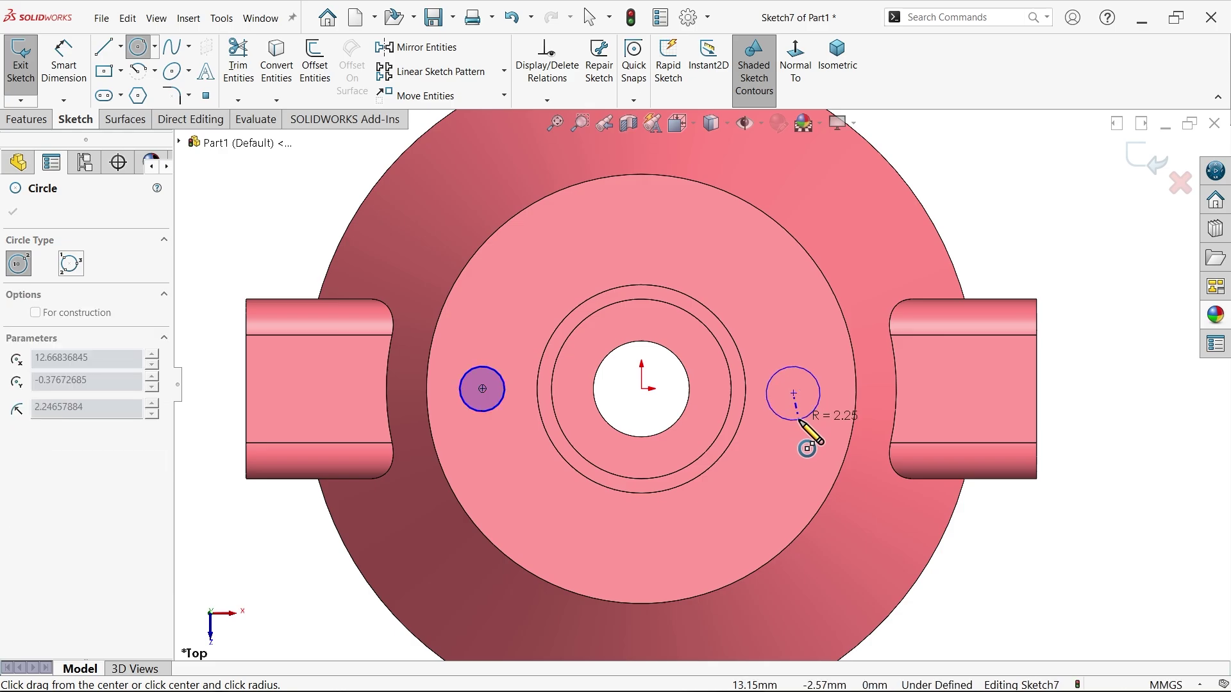
pyautogui.click(809, 416)
pyautogui.rightClick(811, 334)
pyautogui.click(833, 344)
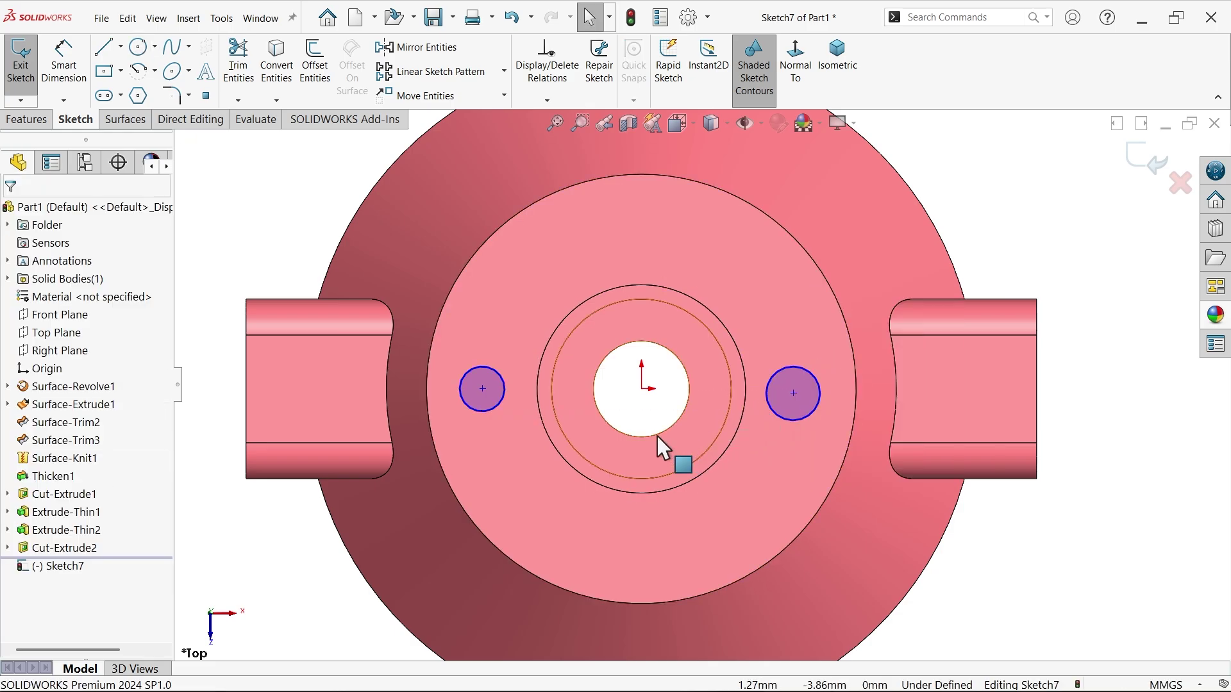
# - Make the two circles Equal and align both centres Horizontal with the origin
pyautogui.click(492, 411)
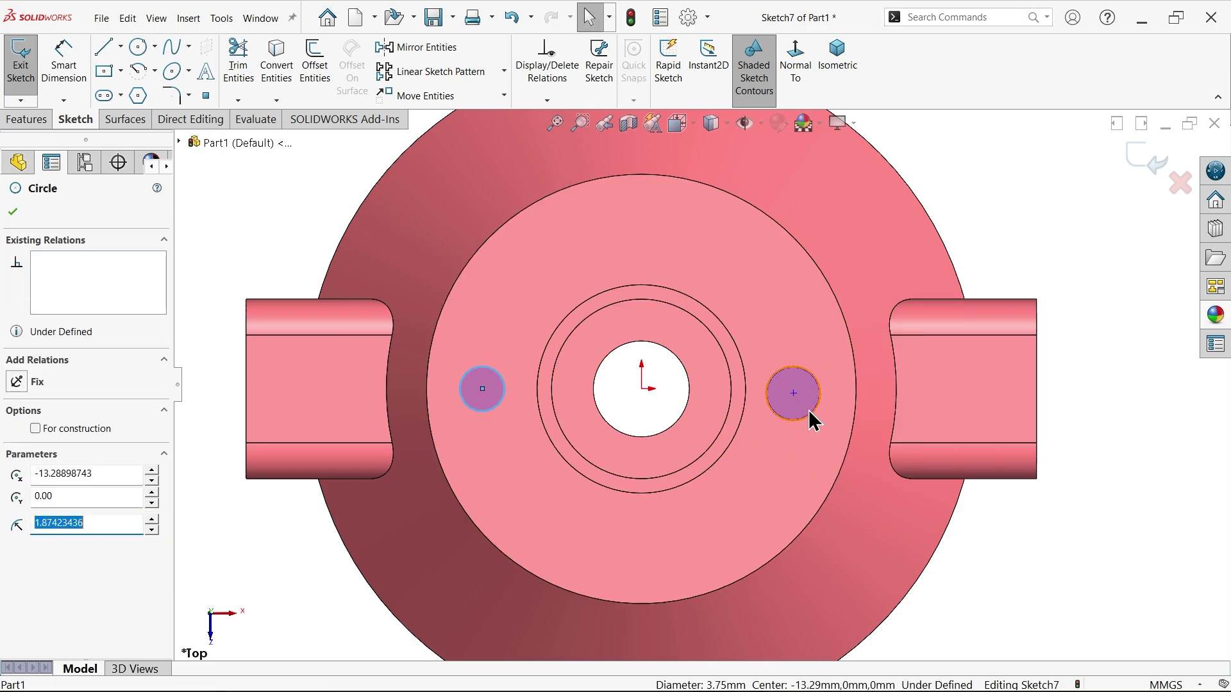
pyautogui.keyDown('ctrl'); pyautogui.click(809, 411); pyautogui.keyUp('ctrl')
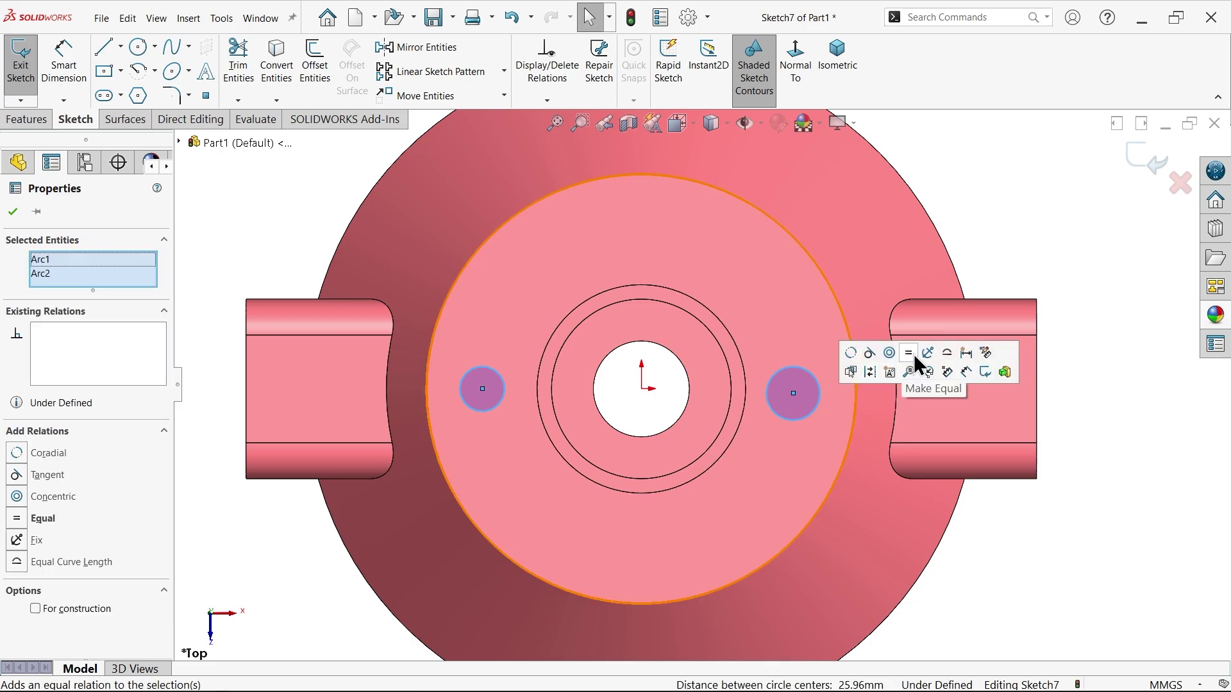
pyautogui.click(909, 354)
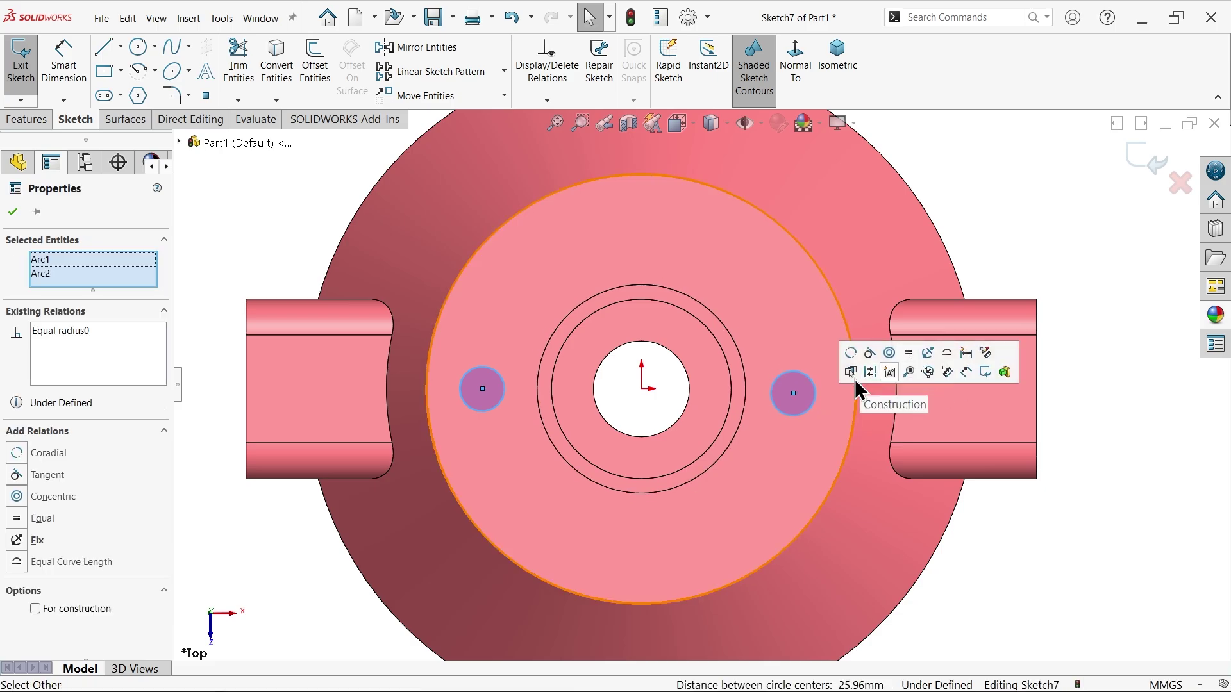
pyautogui.press('Escape')
pyautogui.click(793, 394)
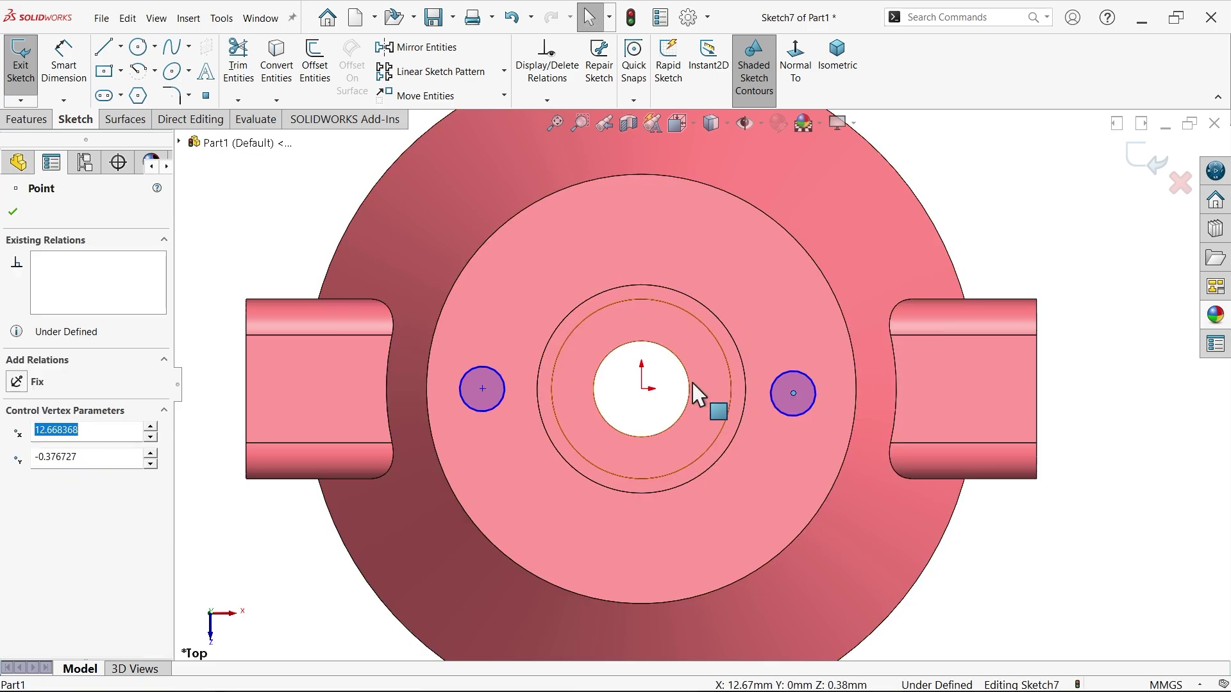
pyautogui.click(642, 388)
pyautogui.keyDown('ctrl'); pyautogui.click(482, 389); pyautogui.keyUp('ctrl')
pyautogui.keyDown('ctrl'); pyautogui.click(482, 388); pyautogui.keyUp('ctrl')
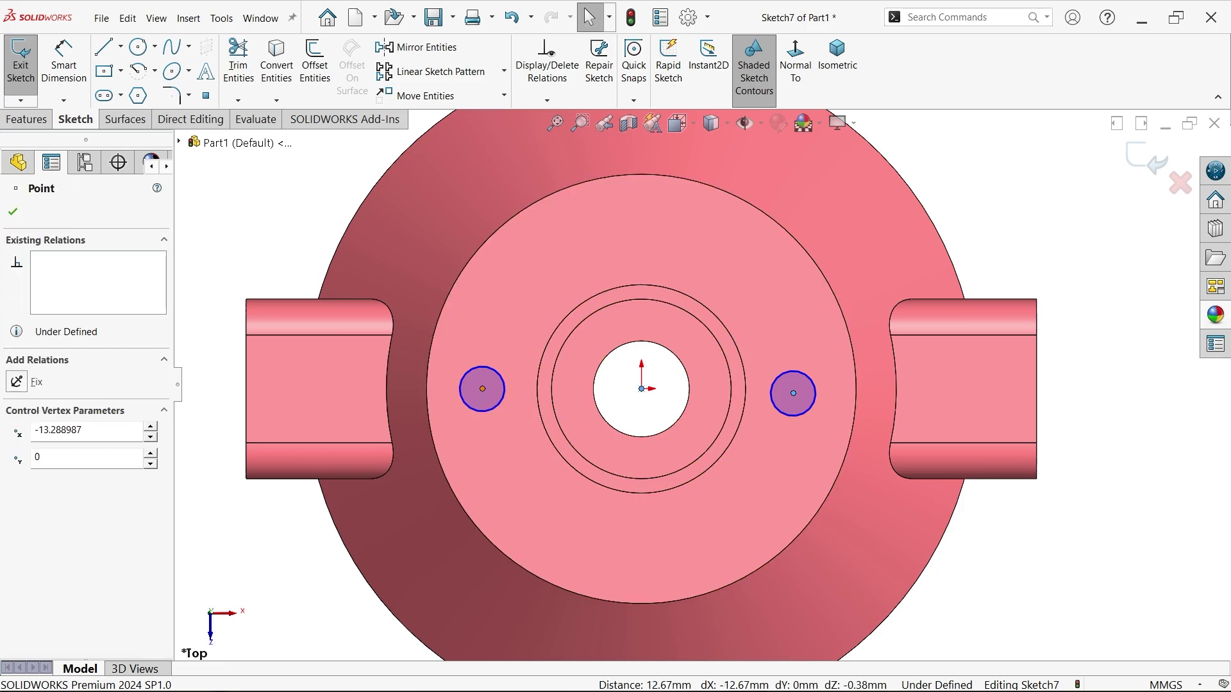
pyautogui.click(521, 330)
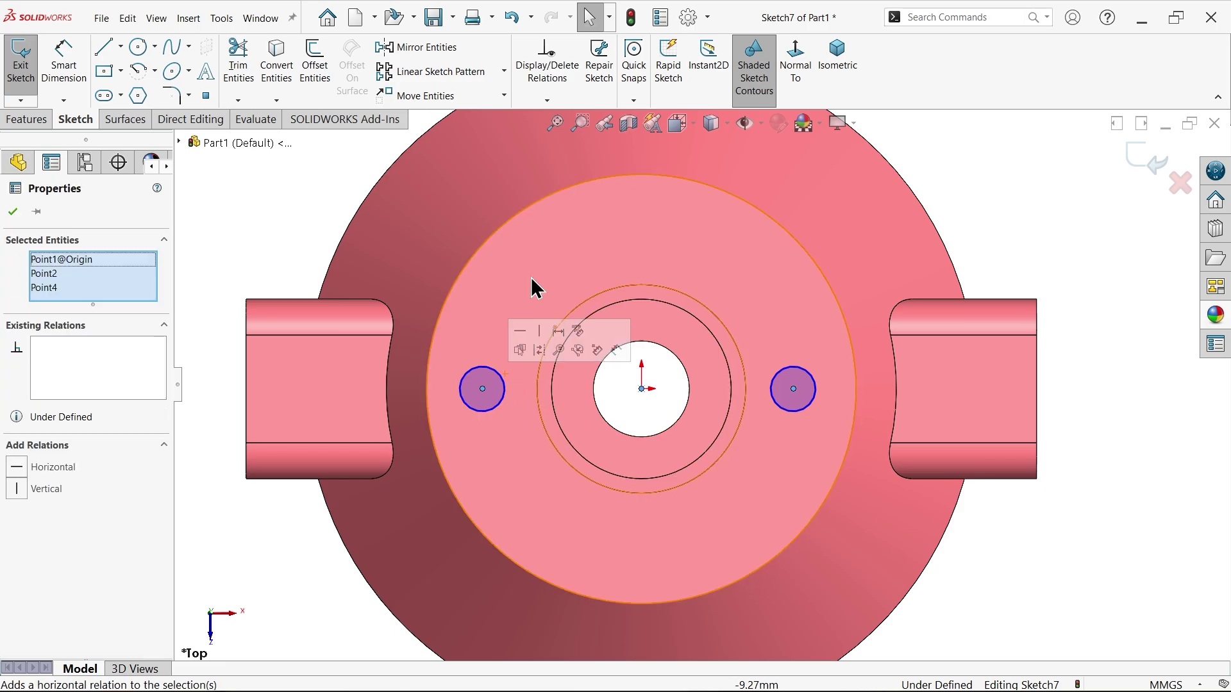
# - Dimension the left circle's diameter as 5 mm
pyautogui.click(63, 61)
pyautogui.click(505, 388)
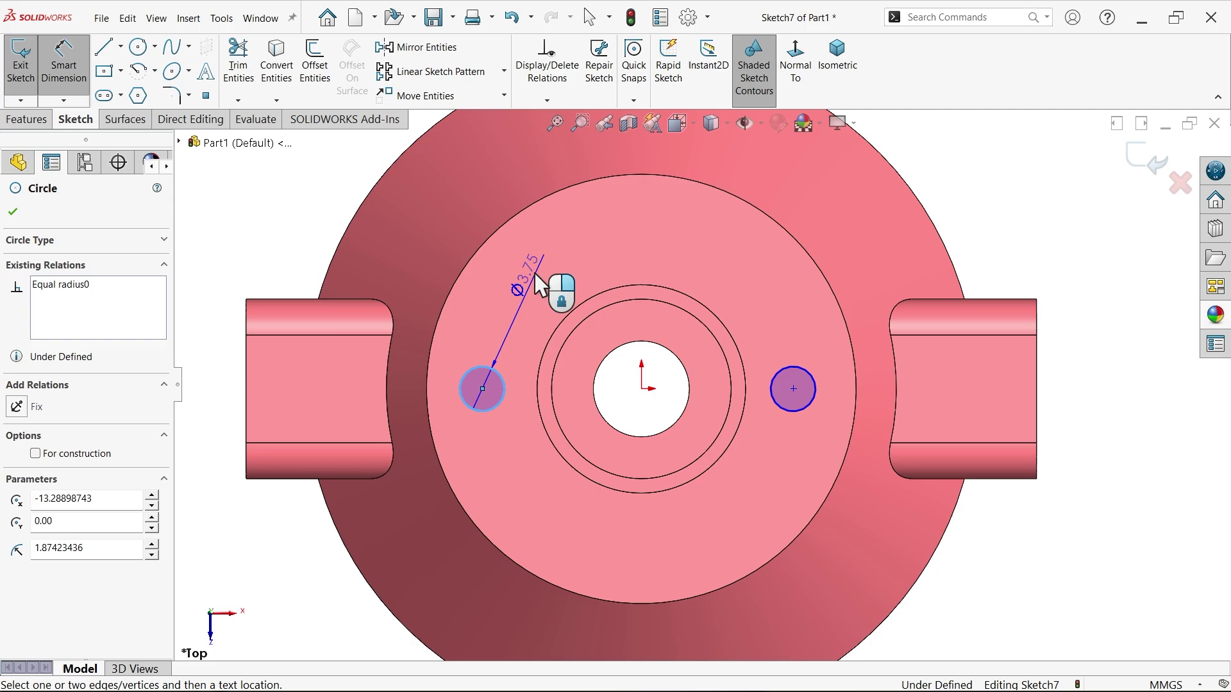
pyautogui.click(534, 269)
pyautogui.write('5')
pyautogui.press('Return')
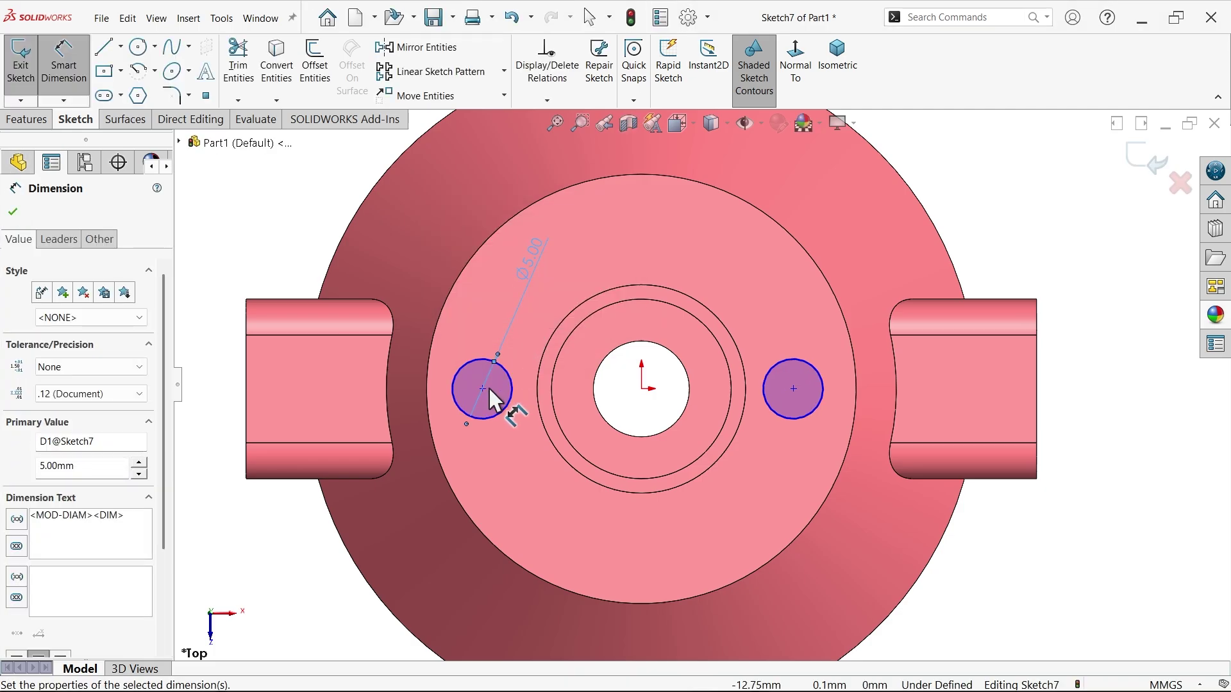
# - Dimension the circle centres 28 mm apart and the right centre 14 mm from the origin
pyautogui.click(482, 388)
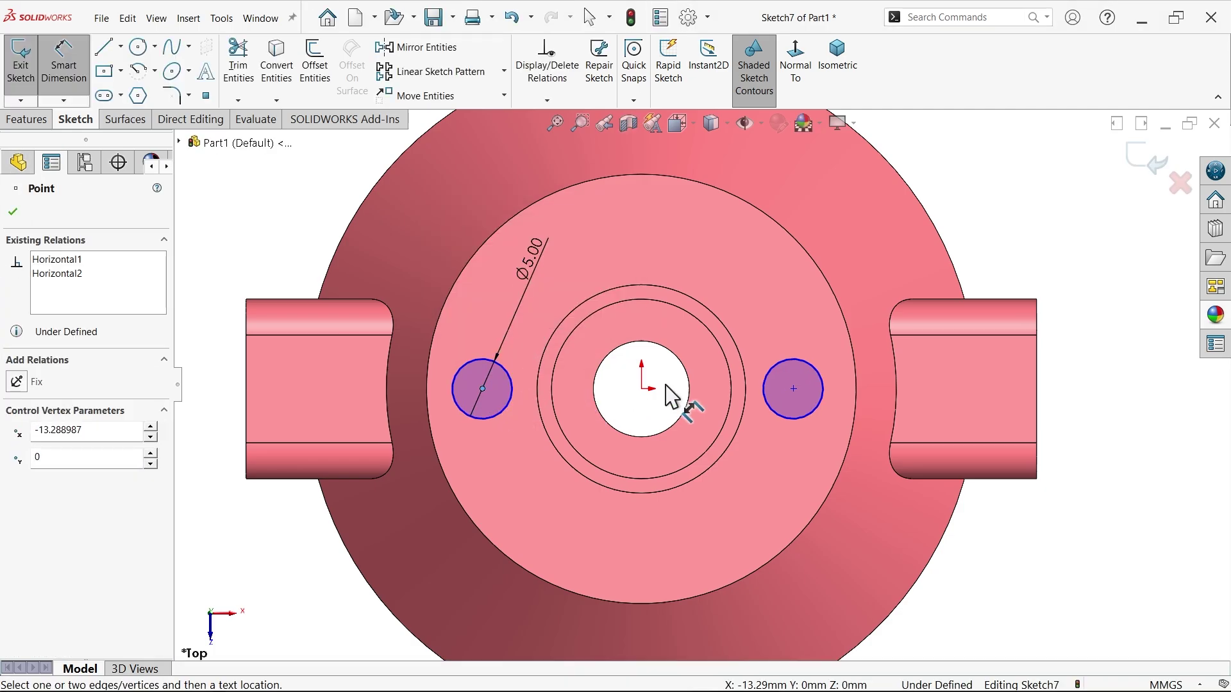
pyautogui.click(794, 386)
pyautogui.click(720, 257)
pyautogui.write('2')
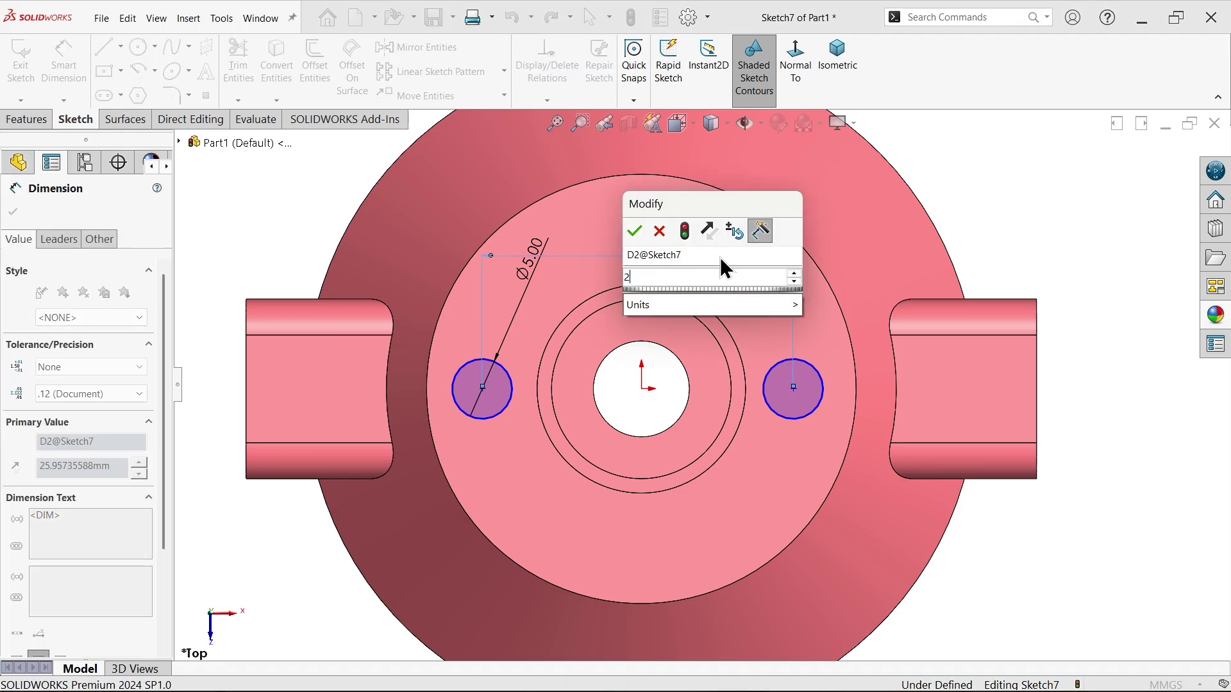
pyautogui.write('8')
pyautogui.press('Return')
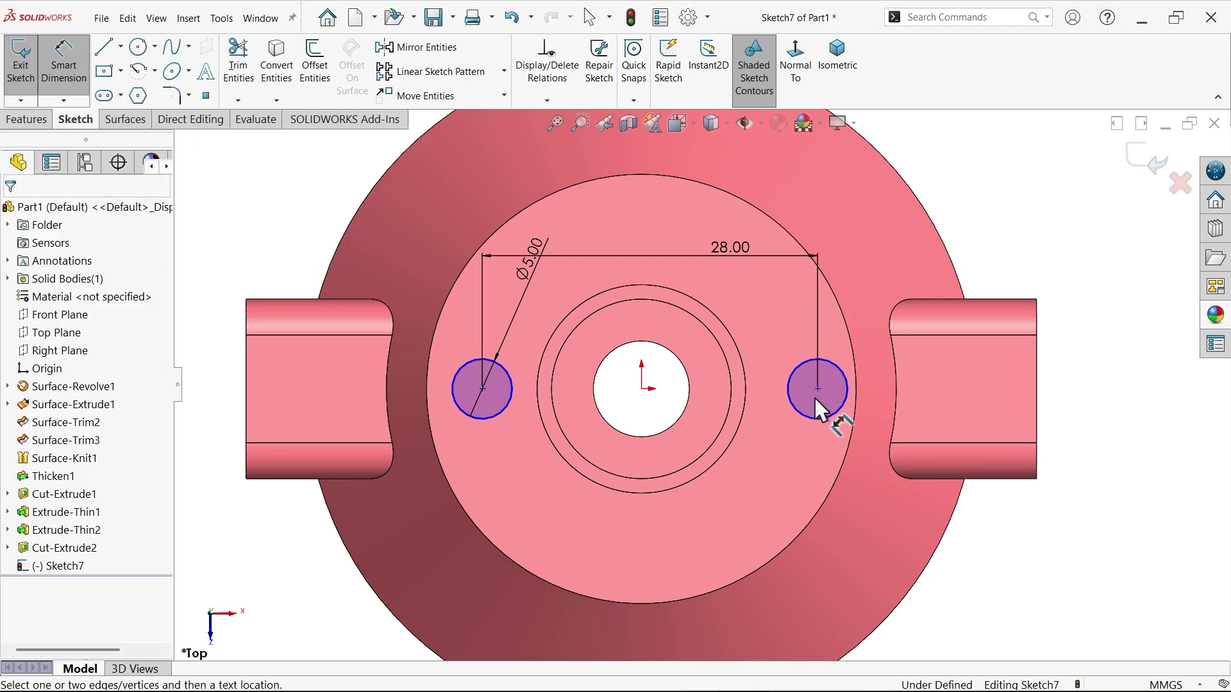
pyautogui.click(817, 390)
pyautogui.click(642, 389)
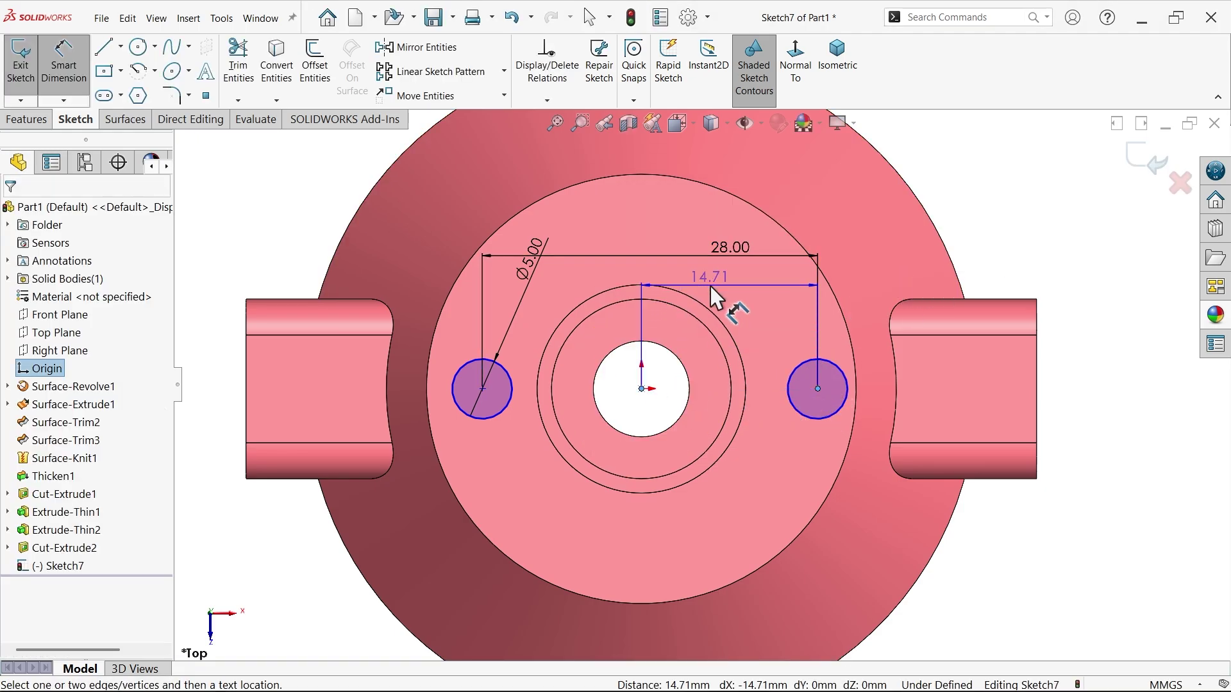
pyautogui.click(710, 287)
pyautogui.write('14')
pyautogui.press('Return')
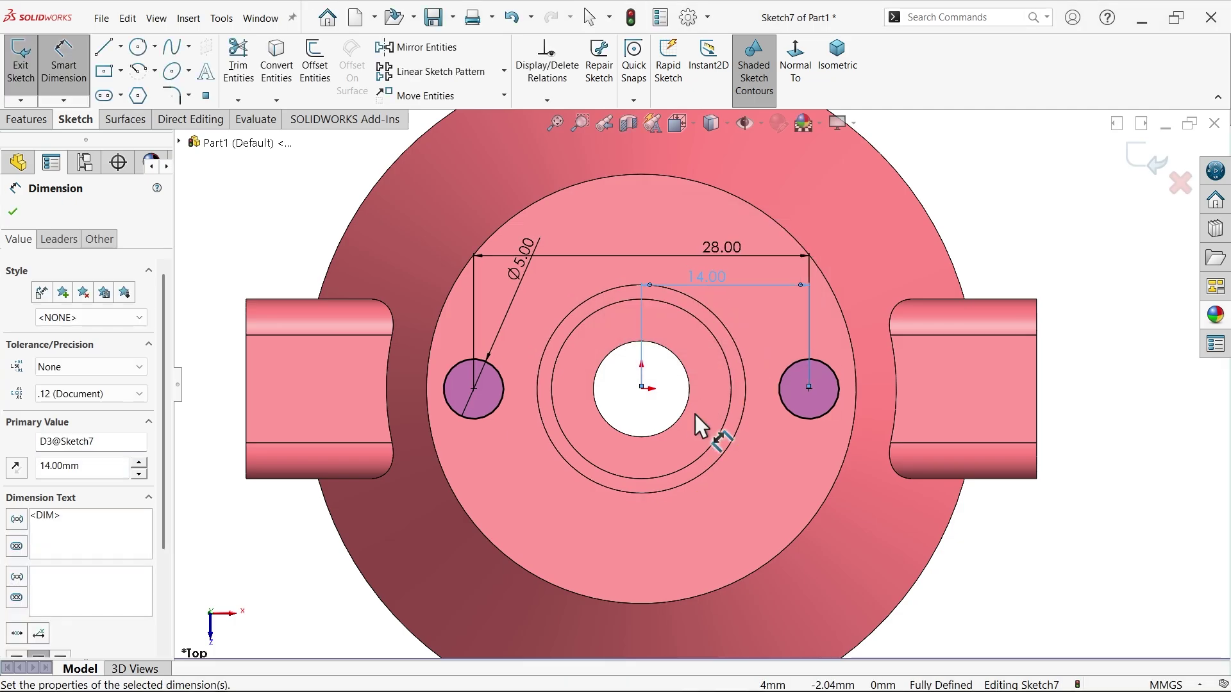
# - Extrude both Ø5 circles downward 8 mm into merged bosses and check the underside
pyautogui.click(35, 123)
pyautogui.click(41, 69)
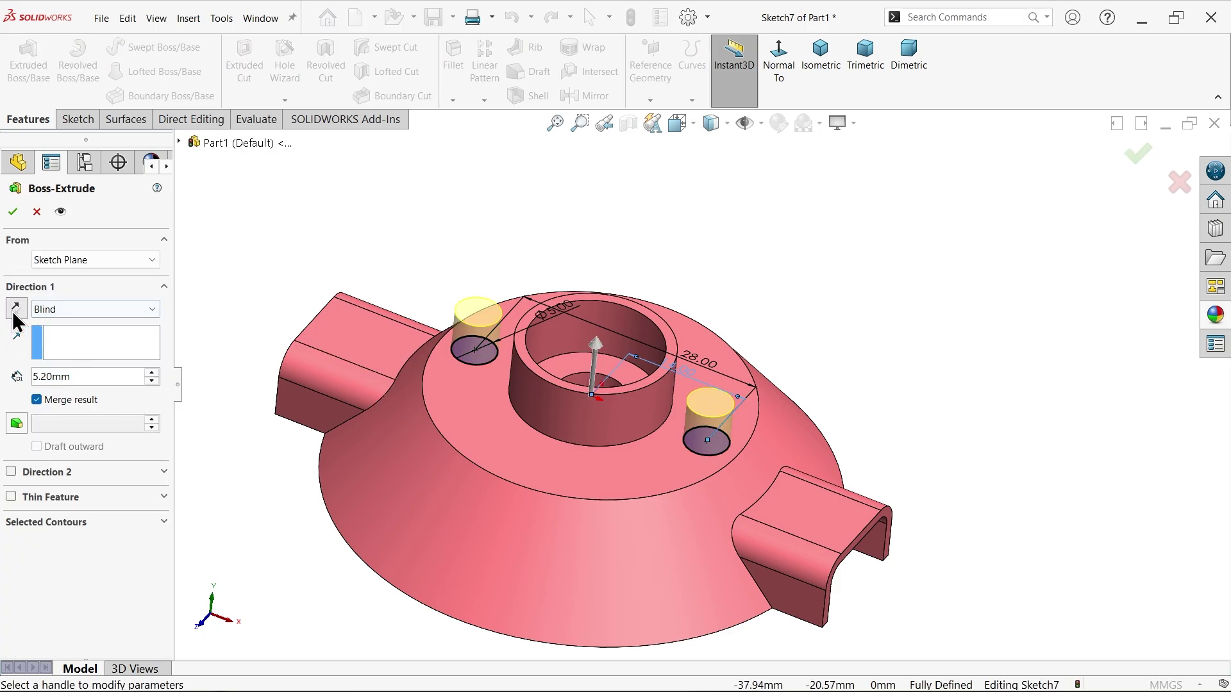
pyautogui.click(15, 311)
pyautogui.write('8')
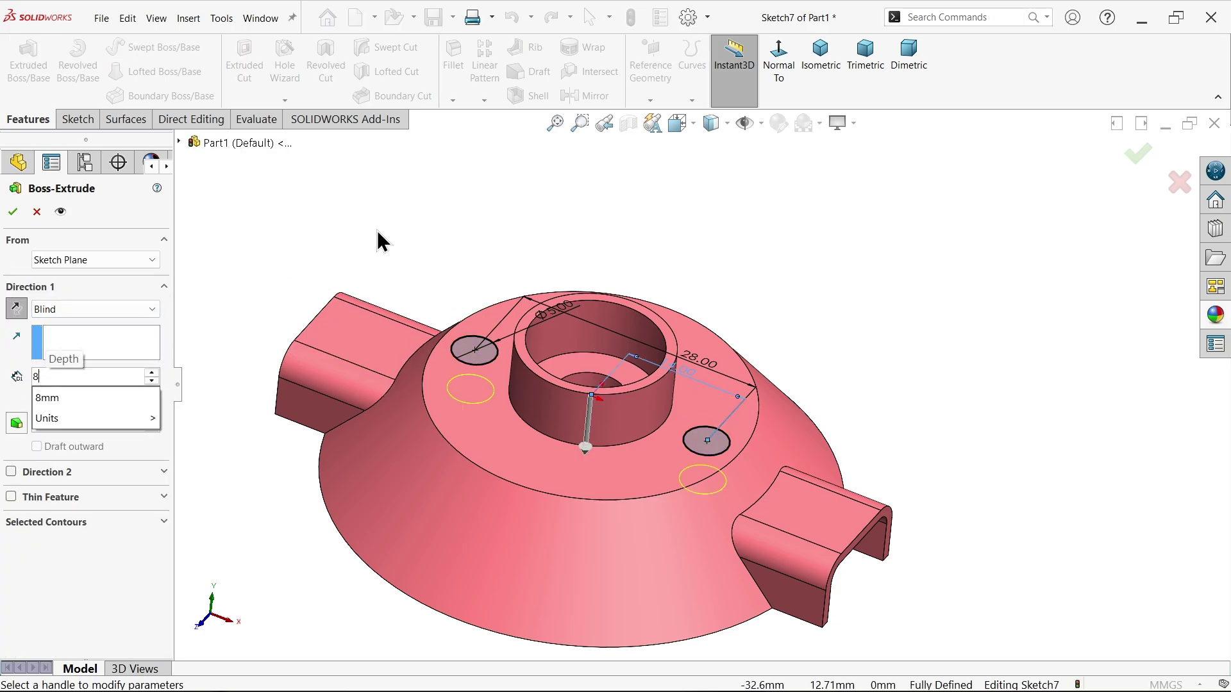
pyautogui.press('Return')
pyautogui.click(12, 211)
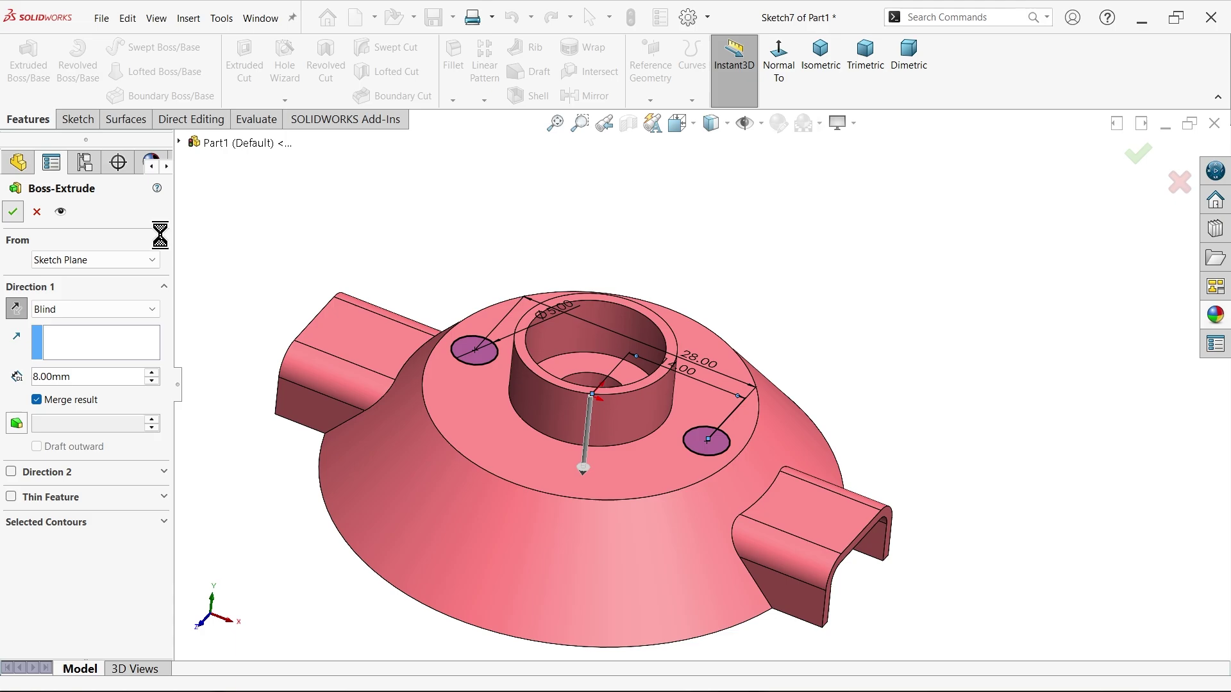
pyautogui.scroll(2, 404, 442)
pyautogui.moveTo(405, 442); pyautogui.dragTo(355, 402, button='middle')
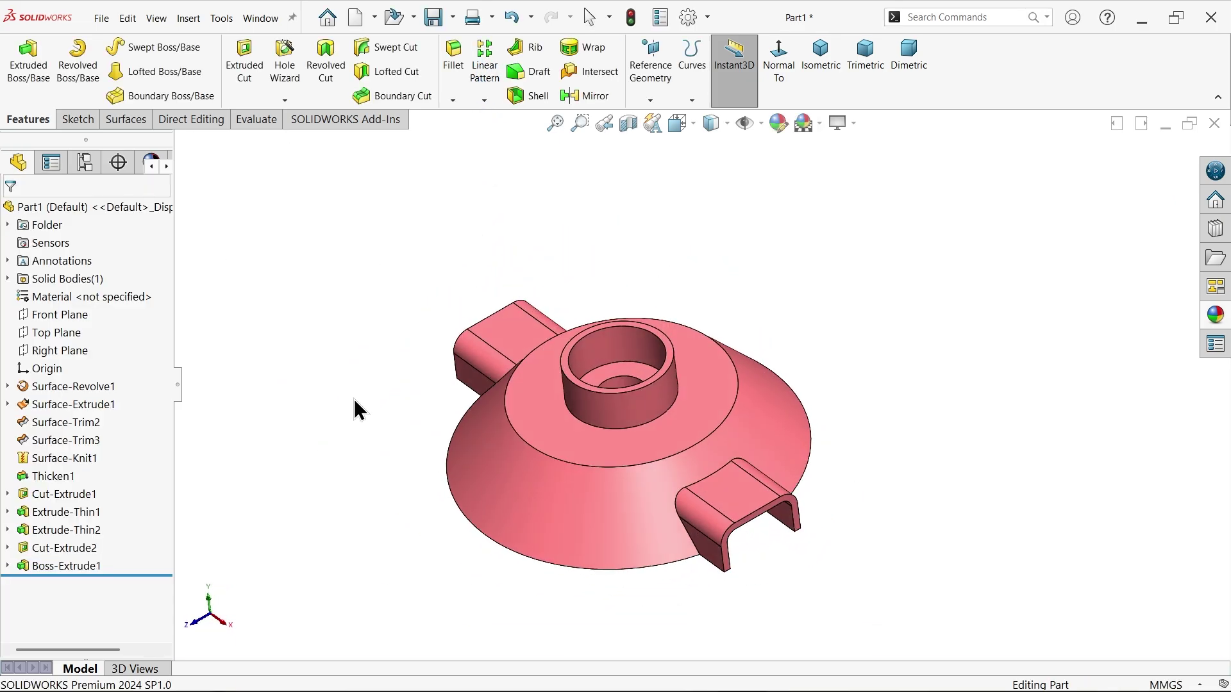
pyautogui.scroll(-3, 720, 445)
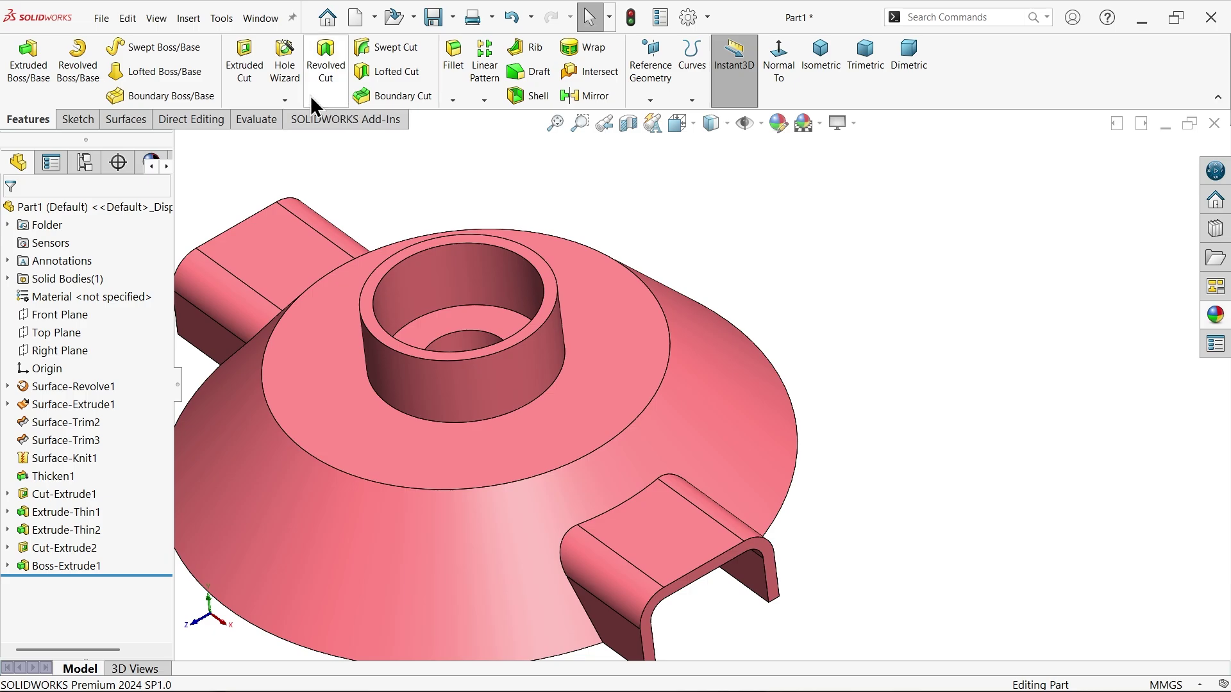
# - Define a Hole Wizard Drill-sizes hole, Through All, with custom diameter 5-1.2-1.2 = 2.6 mm
pyautogui.click(286, 75)
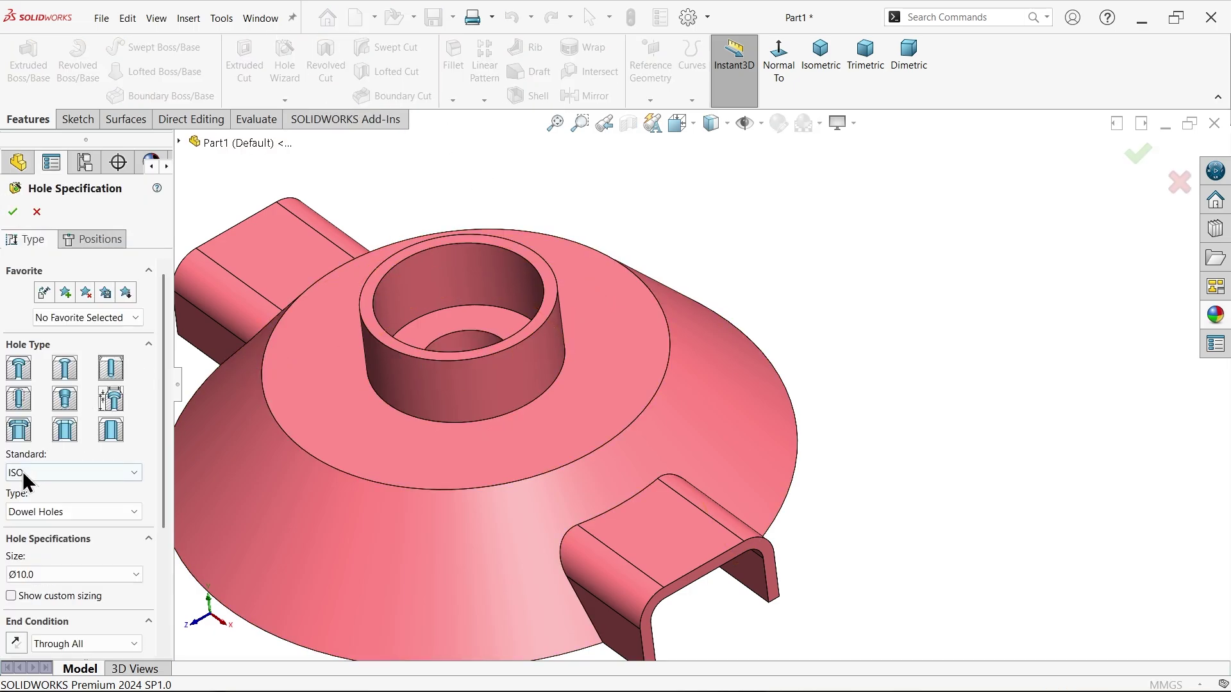
pyautogui.click(56, 509)
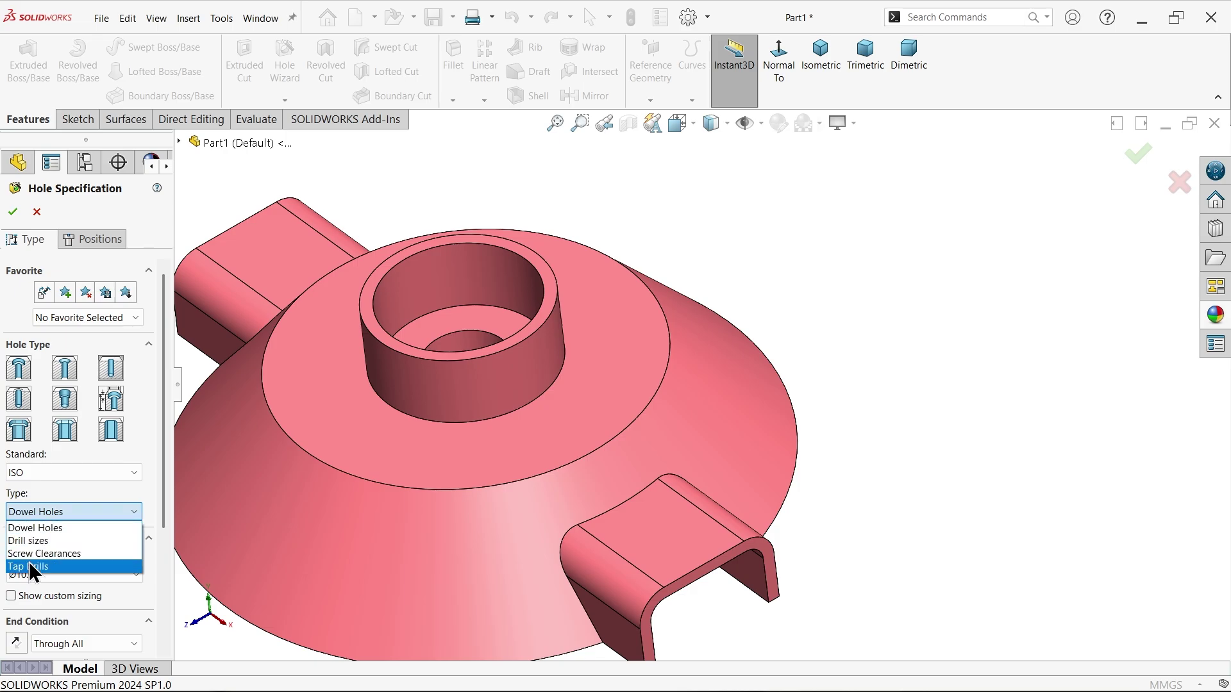
pyautogui.click(36, 542)
pyautogui.moveTo(160, 483); pyautogui.dragTo(148, 583)
pyautogui.scroll(3, 649, 396)
pyautogui.moveTo(649, 396); pyautogui.dragTo(725, 349, button='middle')
pyautogui.scroll(-5, 641, 475)
pyautogui.moveTo(641, 475); pyautogui.dragTo(665, 371, button='middle')
pyautogui.scroll(-3, 575, 406)
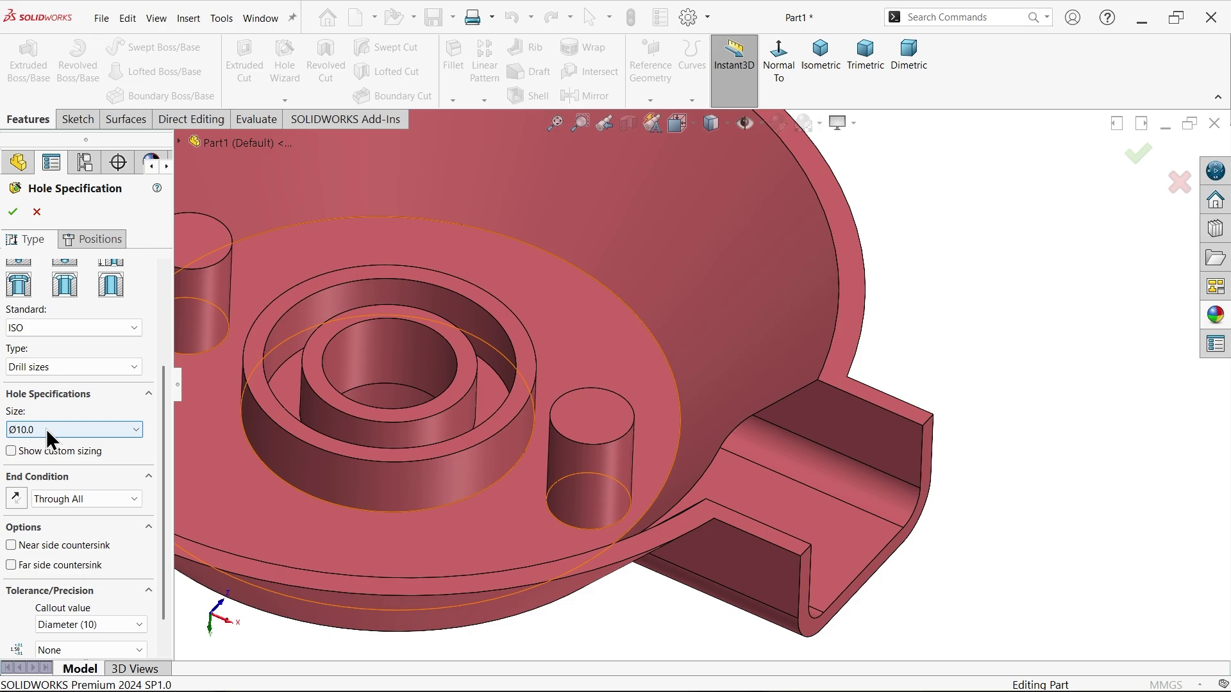
pyautogui.click(13, 452)
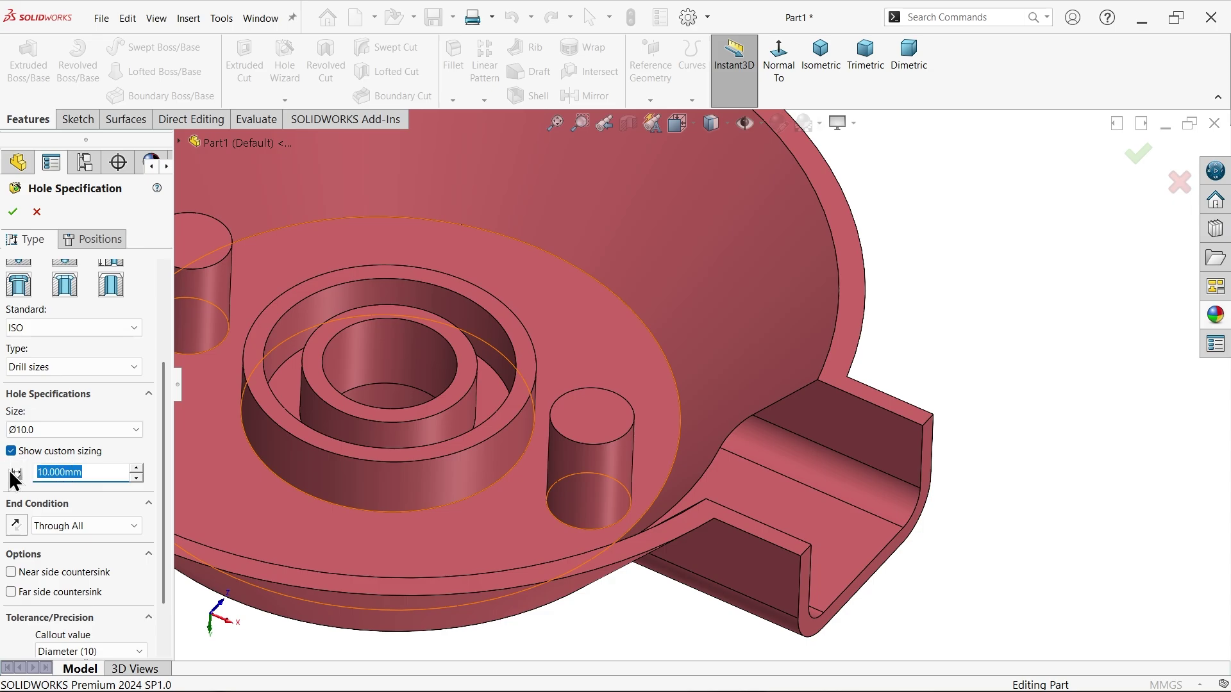
pyautogui.write('5-1.2-1.2')
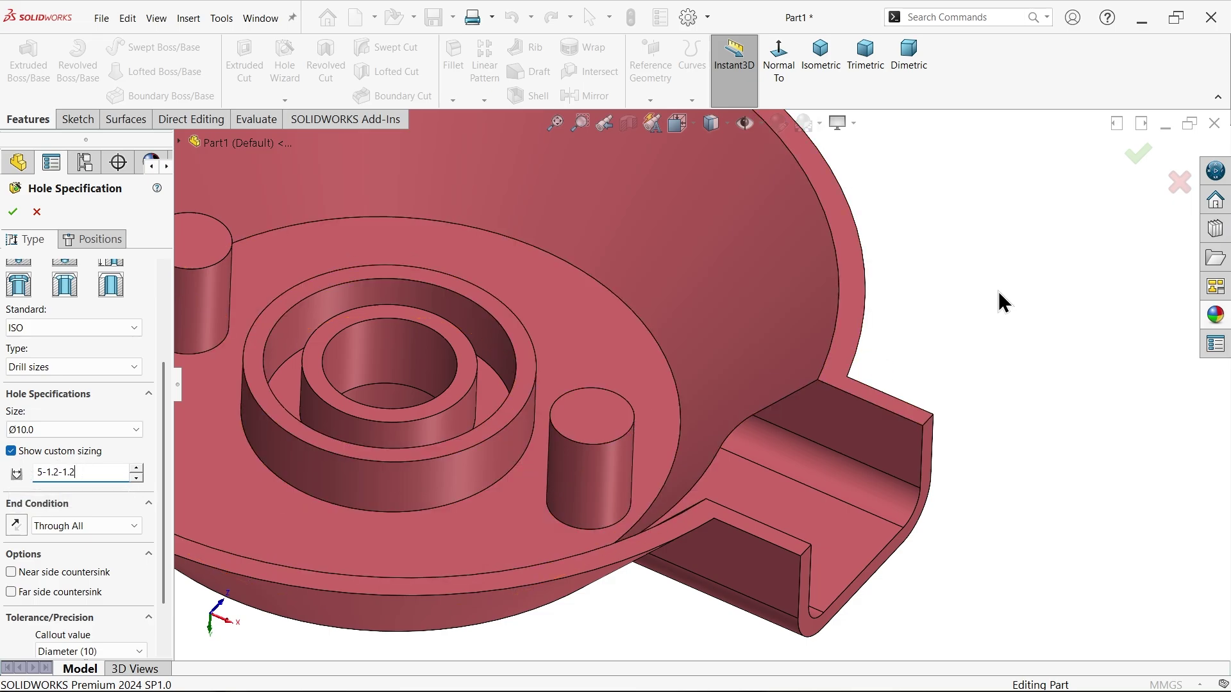
pyautogui.press('Return')
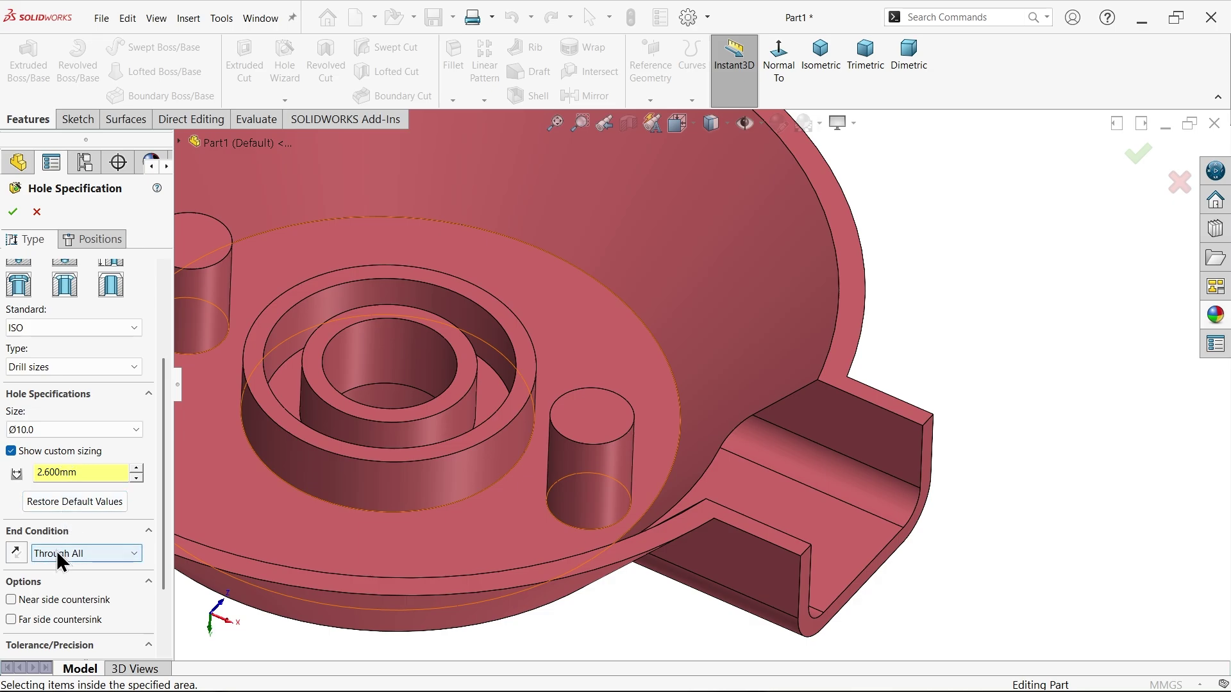
# - Place hole points at both boss centres and create the 2.6 mm holes
pyautogui.click(105, 240)
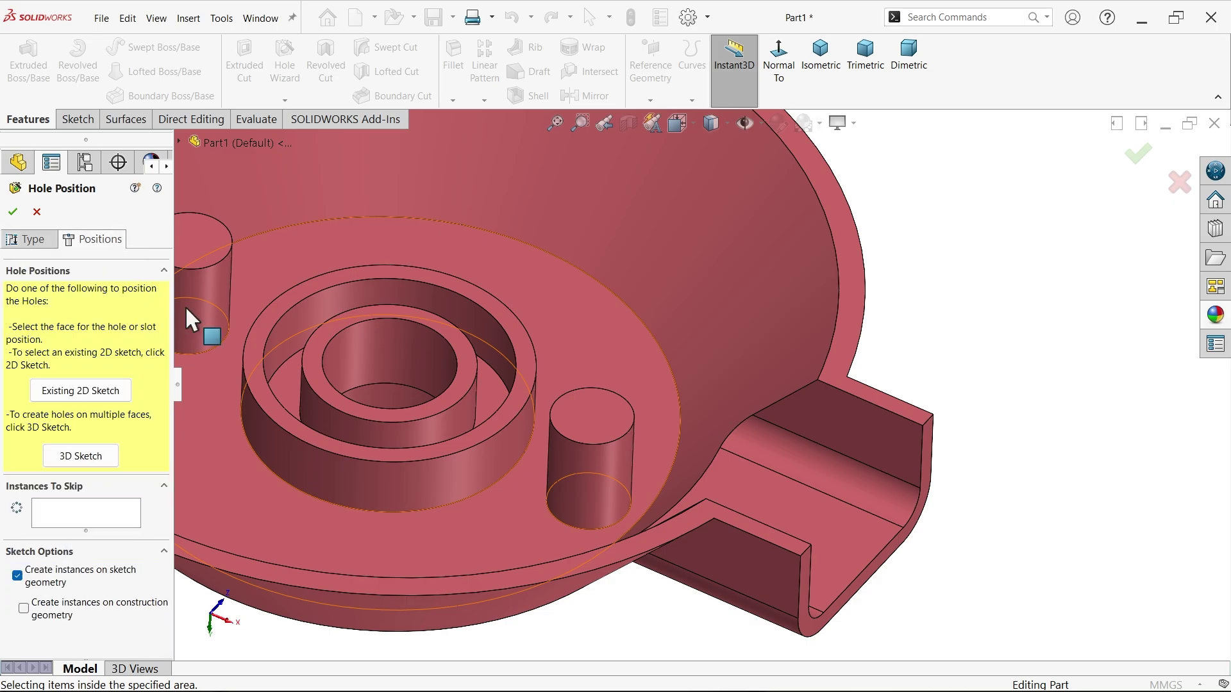
pyautogui.click(631, 442)
pyautogui.scroll(-5, 603, 371)
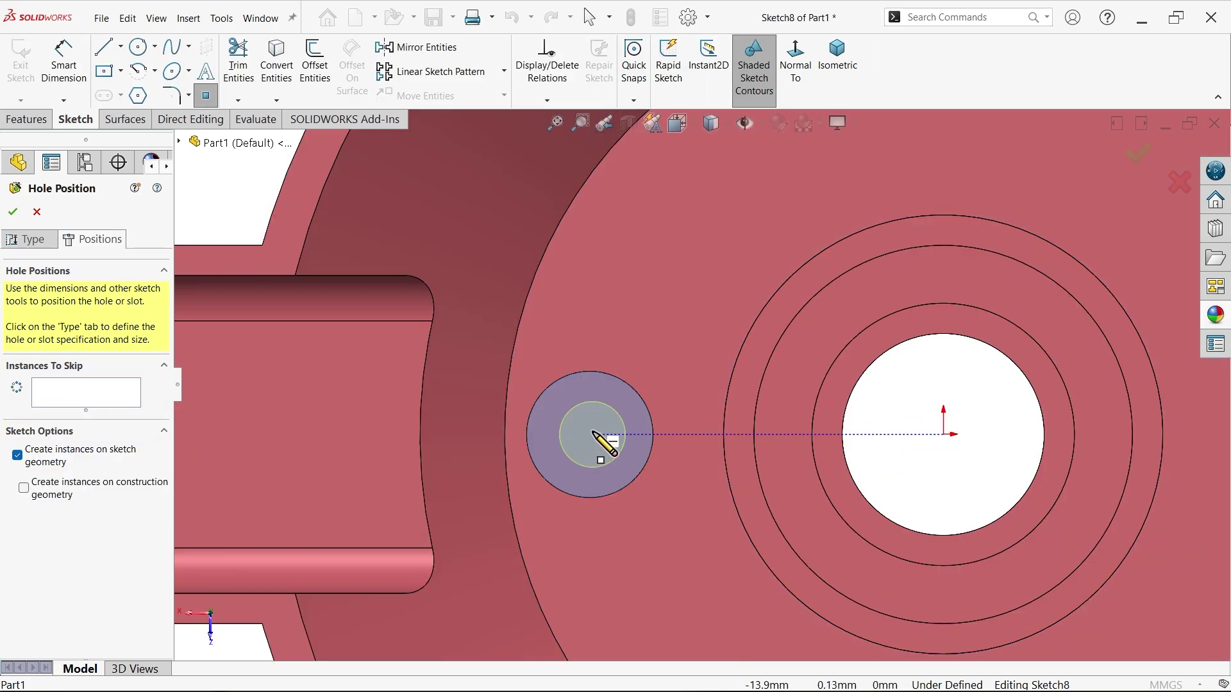
pyautogui.click(601, 442)
pyautogui.scroll(5, 670, 478)
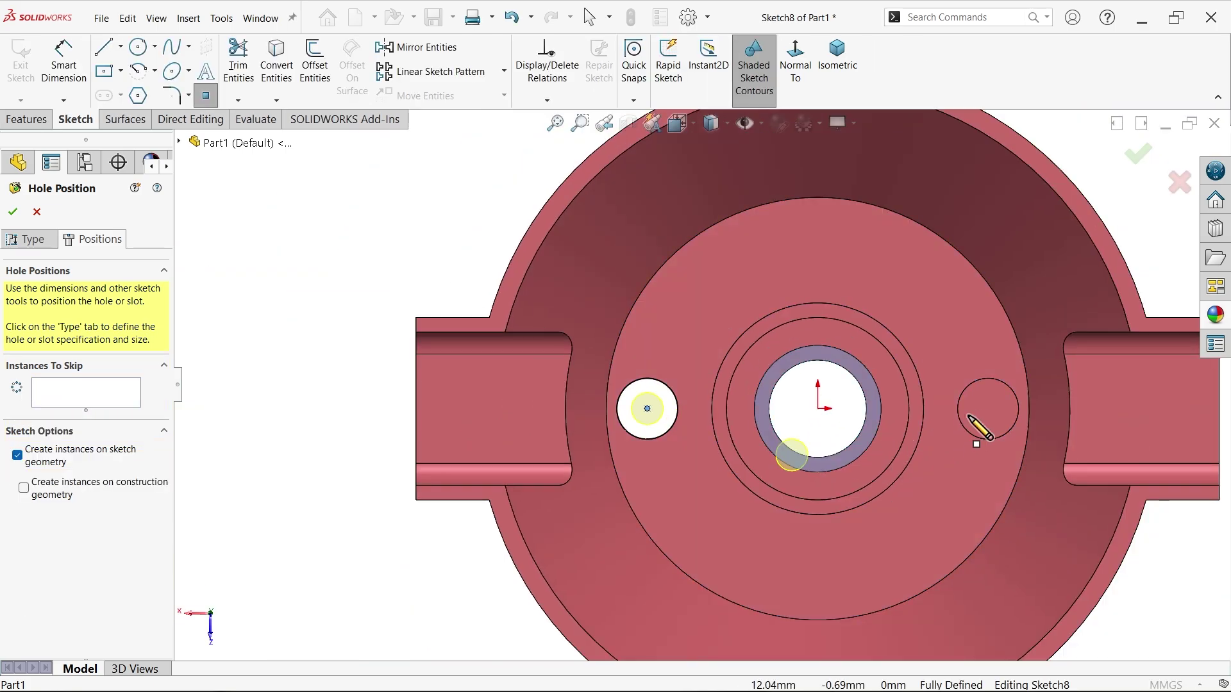
pyautogui.scroll(-5, 972, 420)
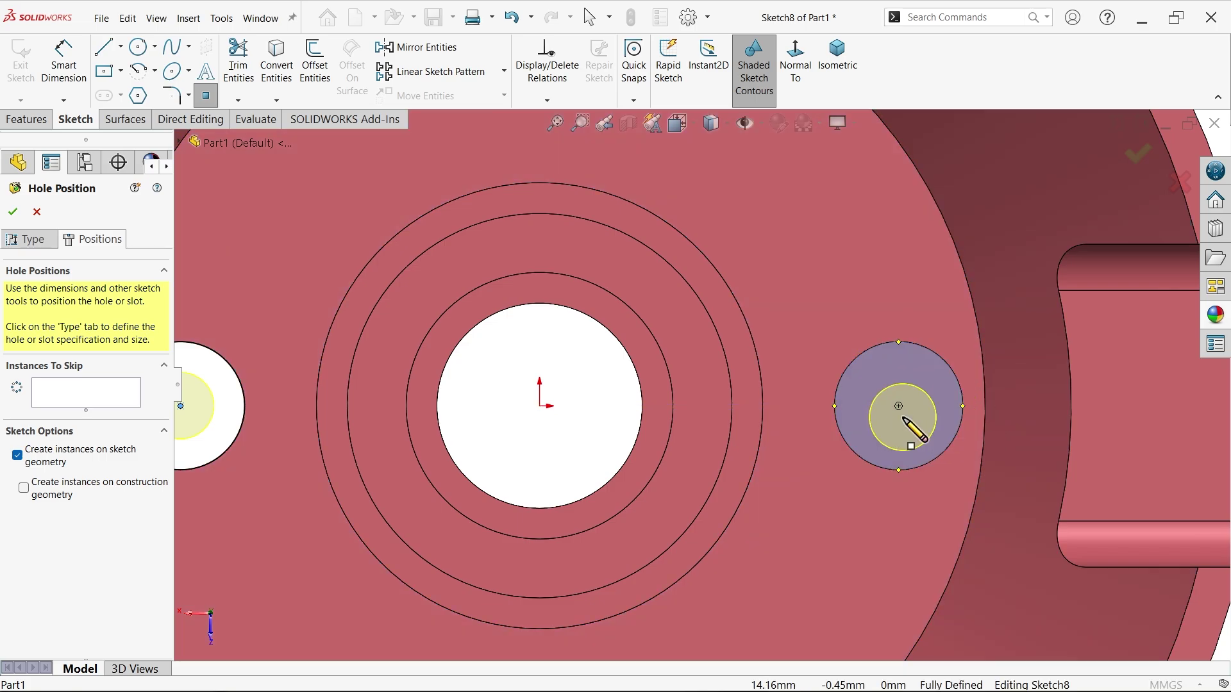
pyautogui.click(900, 407)
pyautogui.rightClick(602, 413)
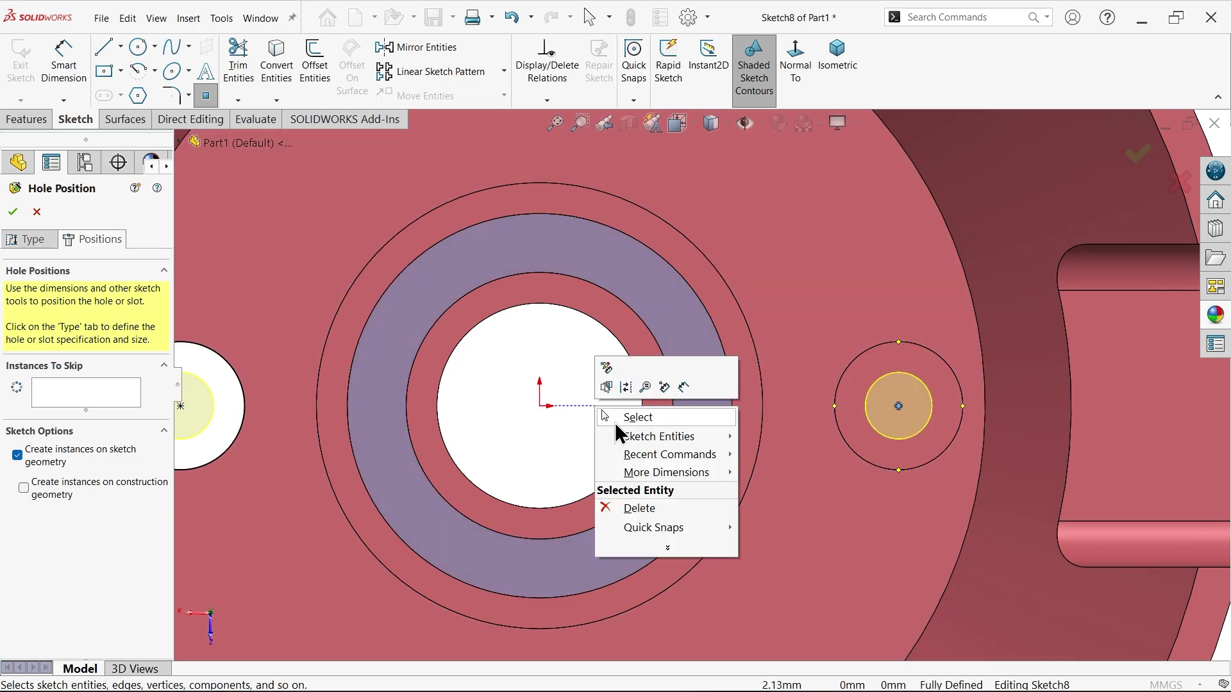
pyautogui.click(635, 415)
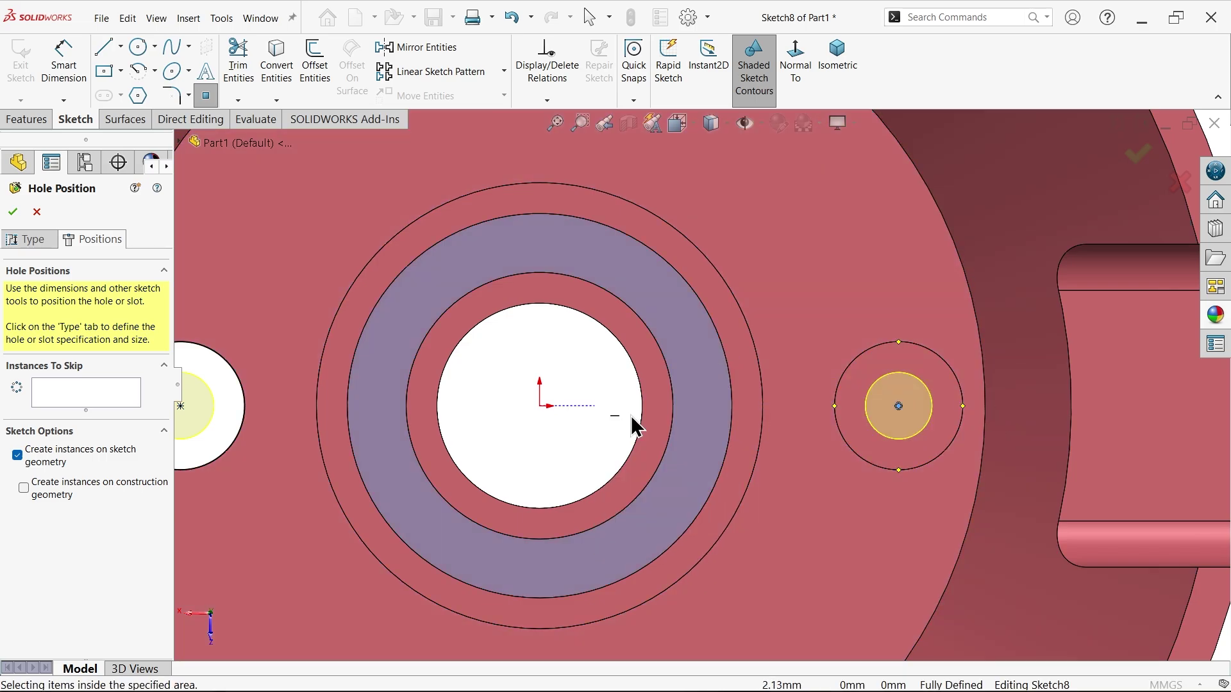
pyautogui.click(834, 68)
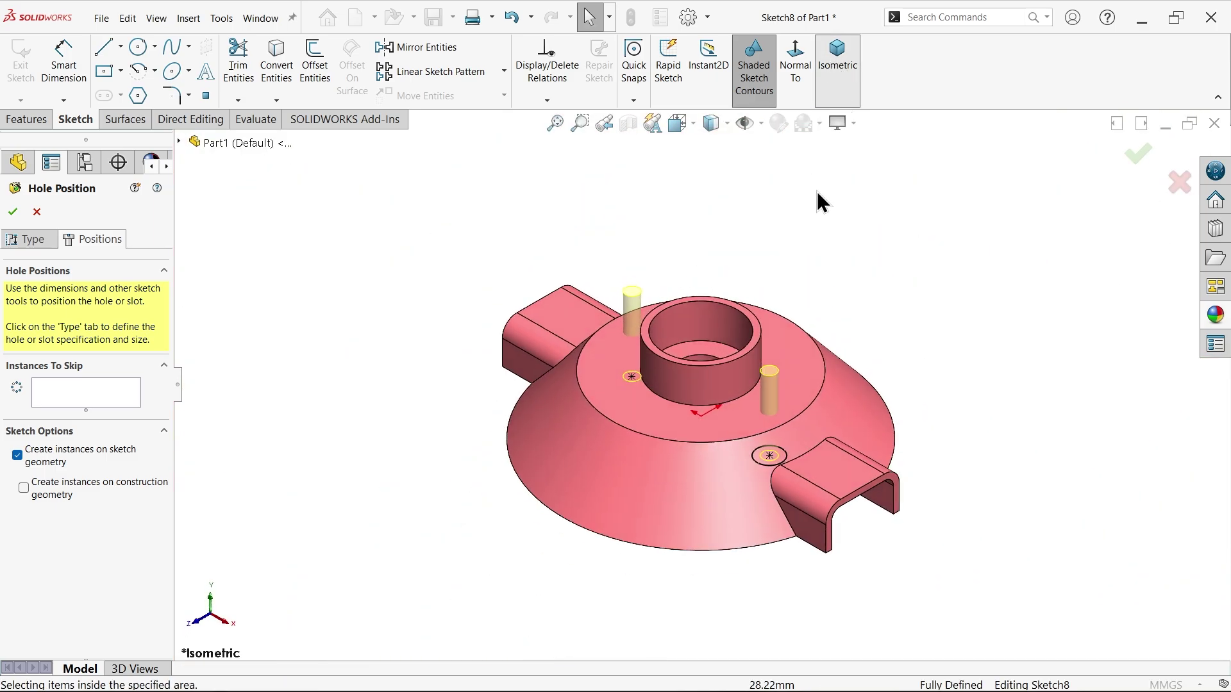
pyautogui.click(11, 213)
pyautogui.moveTo(374, 533); pyautogui.dragTo(446, 146, button='middle')
pyautogui.hotkey('alt', 'Tab')
pyautogui.scroll(4, 408, 311)
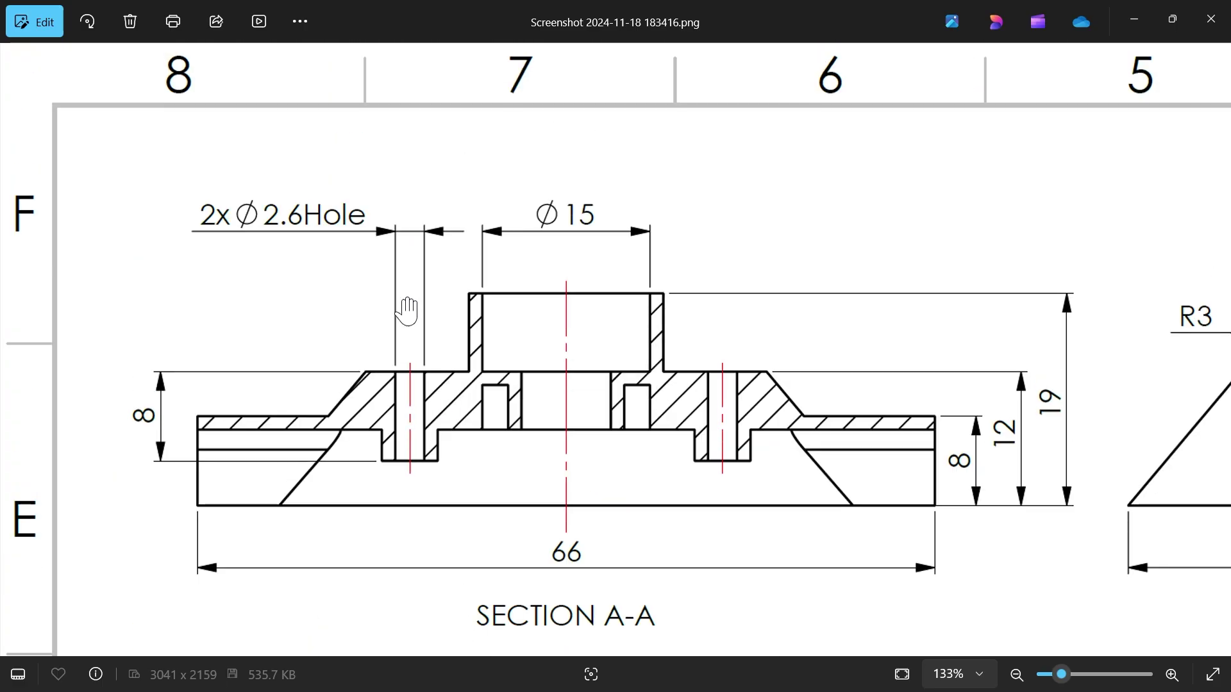
pyautogui.scroll(-8, 563, 307)
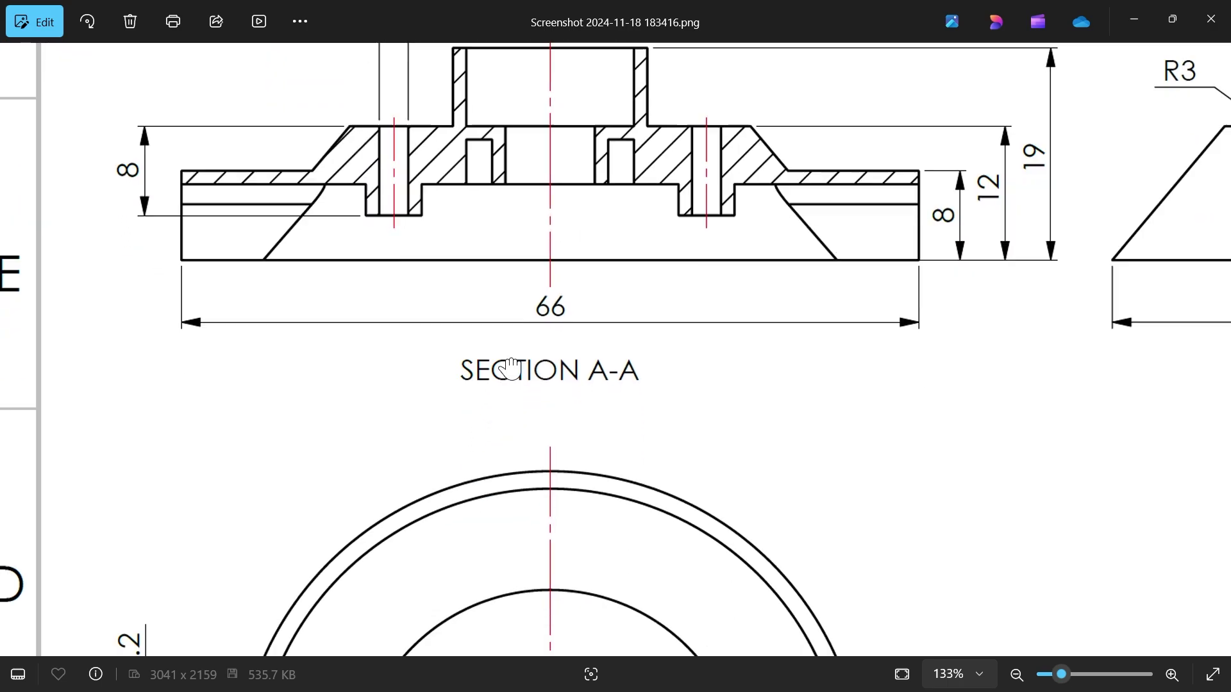
pyautogui.scroll(-2, 503, 380)
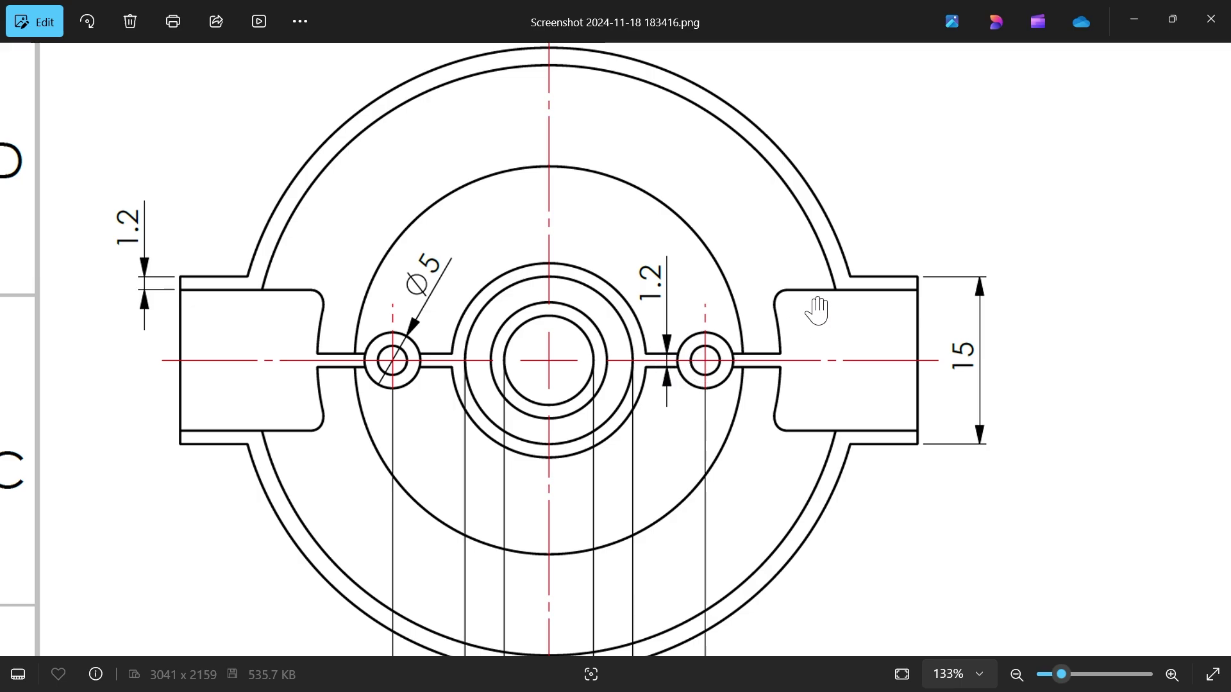
# - Open a sketch on the hub ring and draw a rib line from the left tab to the left boss
pyautogui.click(1133, 19)
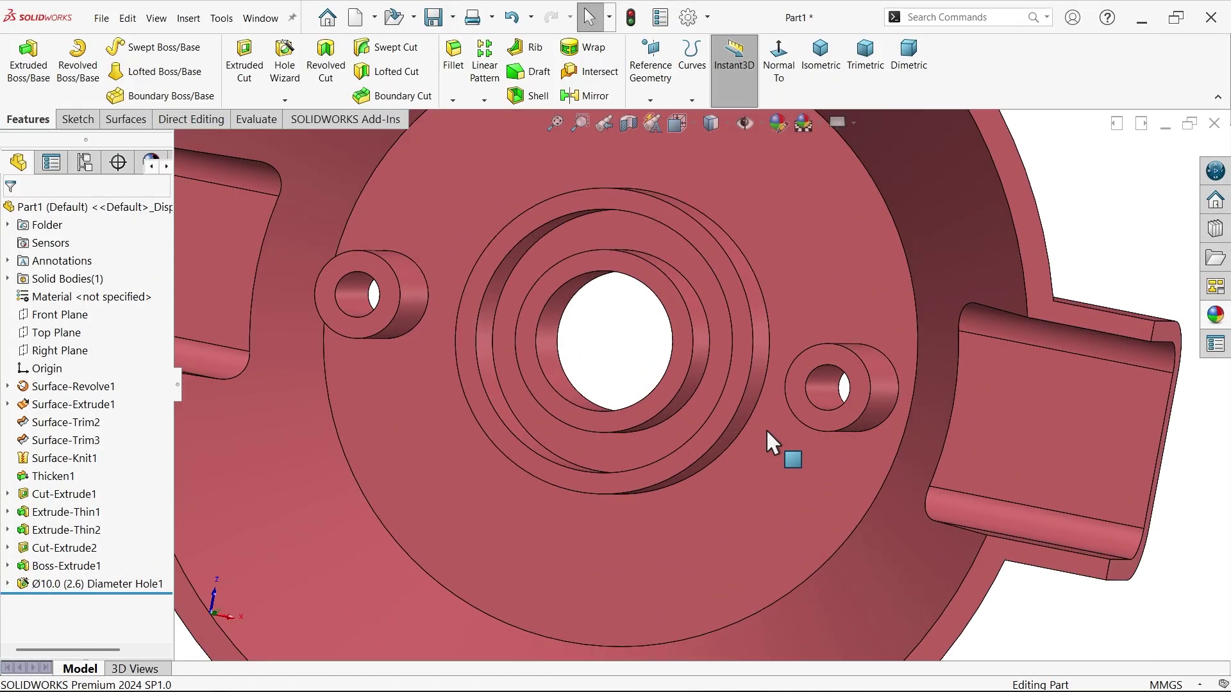
pyautogui.moveTo(733, 404); pyautogui.dragTo(835, 295, button='middle')
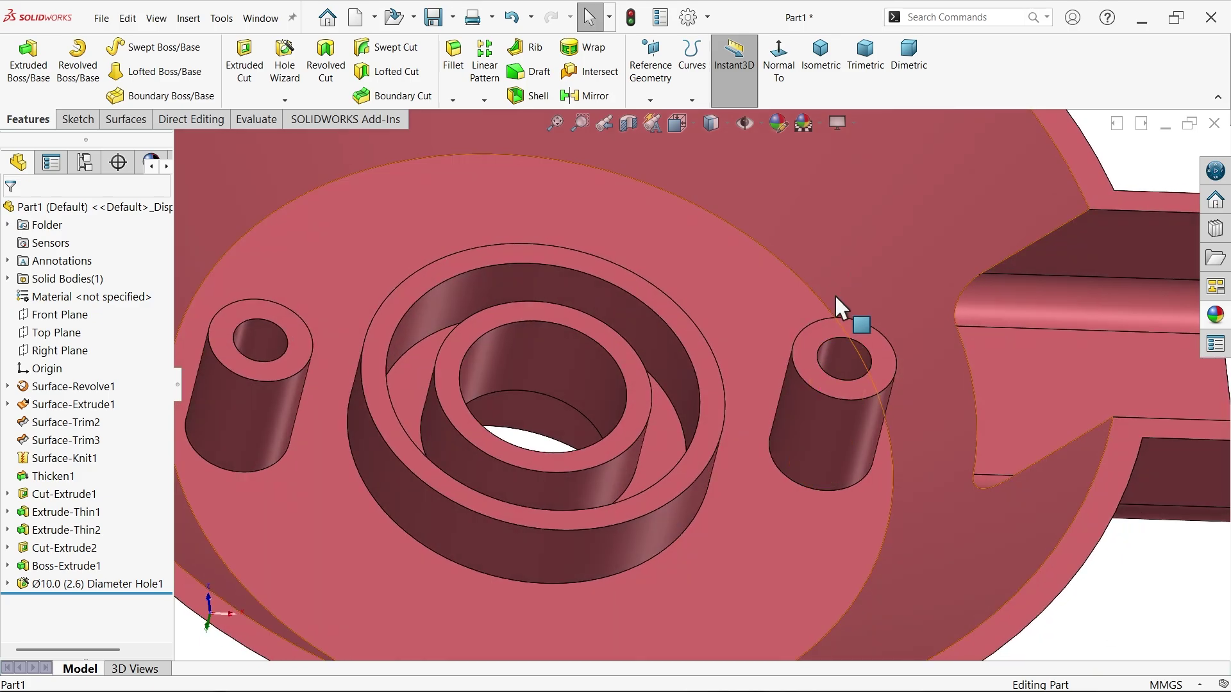
pyautogui.click(708, 404)
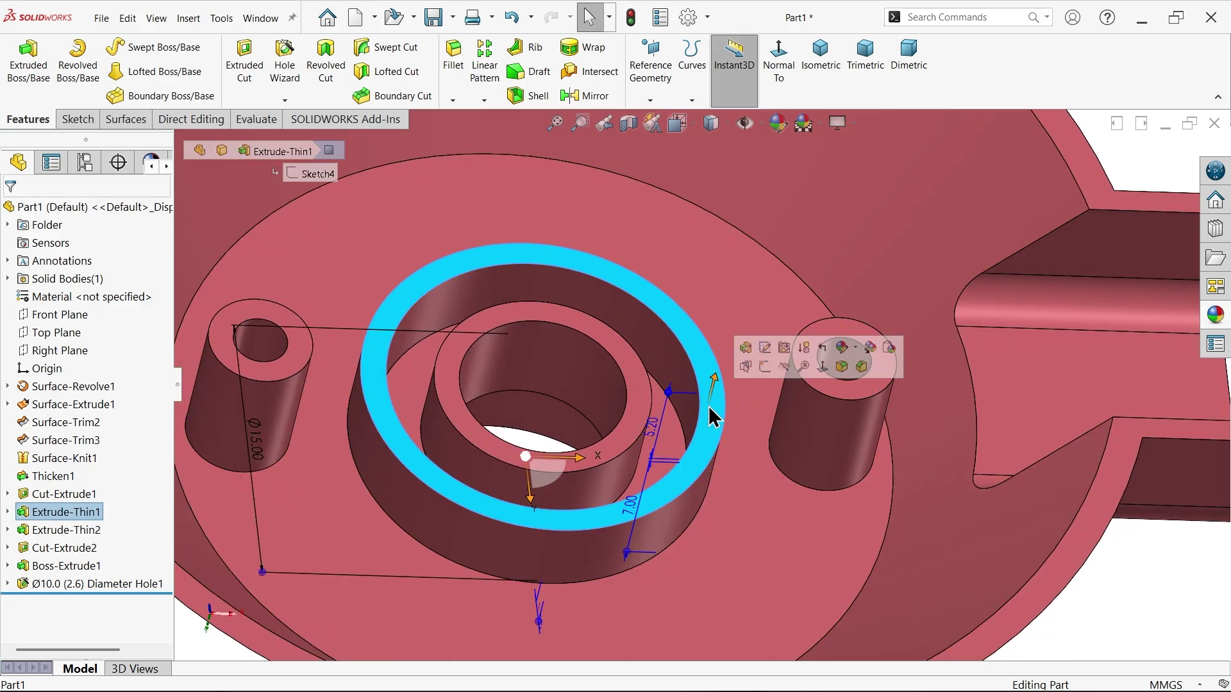
pyautogui.click(764, 366)
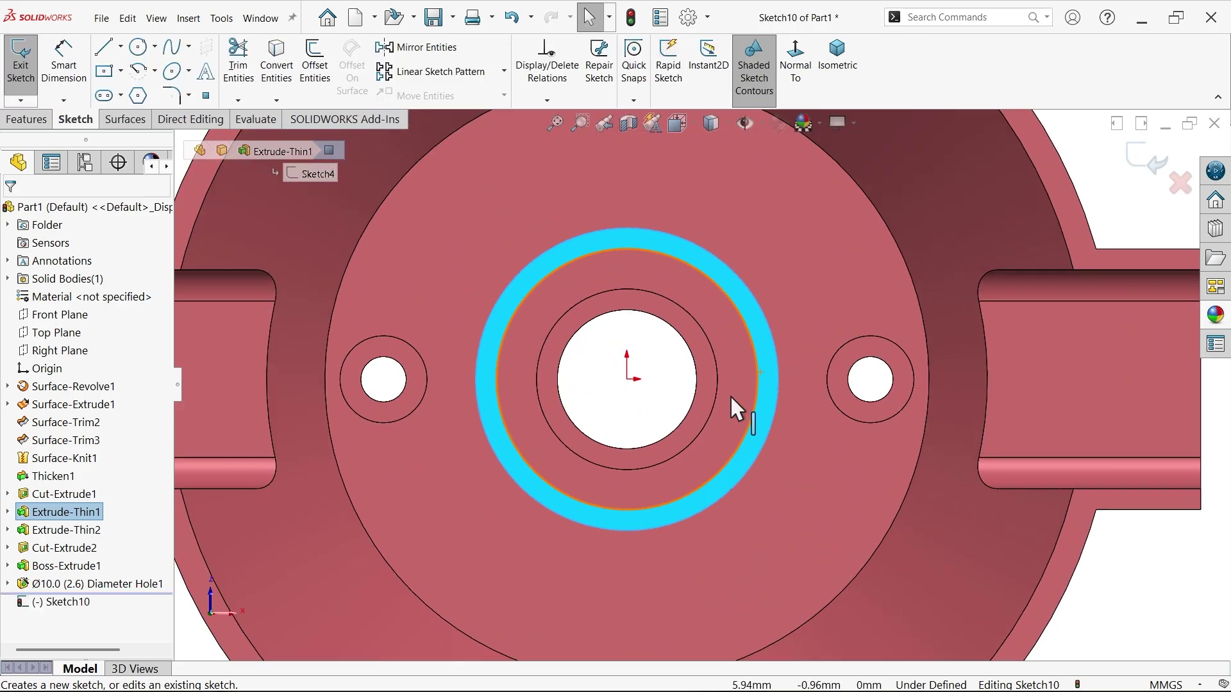
pyautogui.click(105, 46)
pyautogui.scroll(1, 544, 426)
pyautogui.scroll(-3, 368, 394)
pyautogui.scroll(-1, 368, 384)
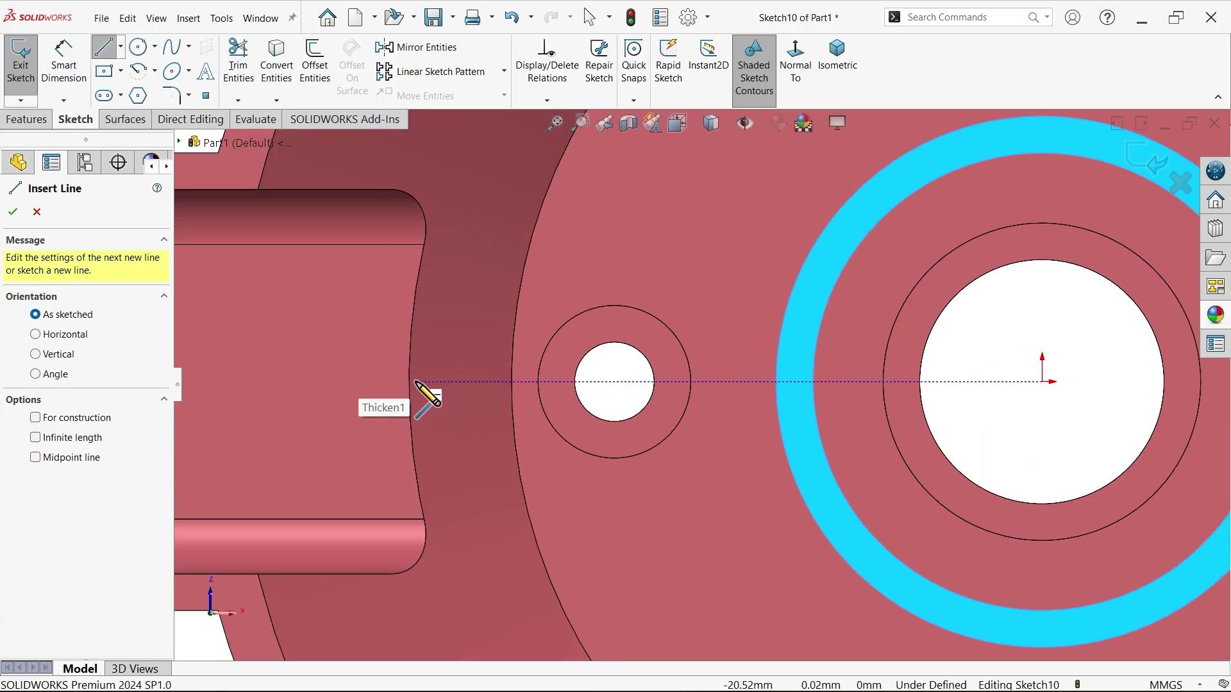
pyautogui.click(409, 382)
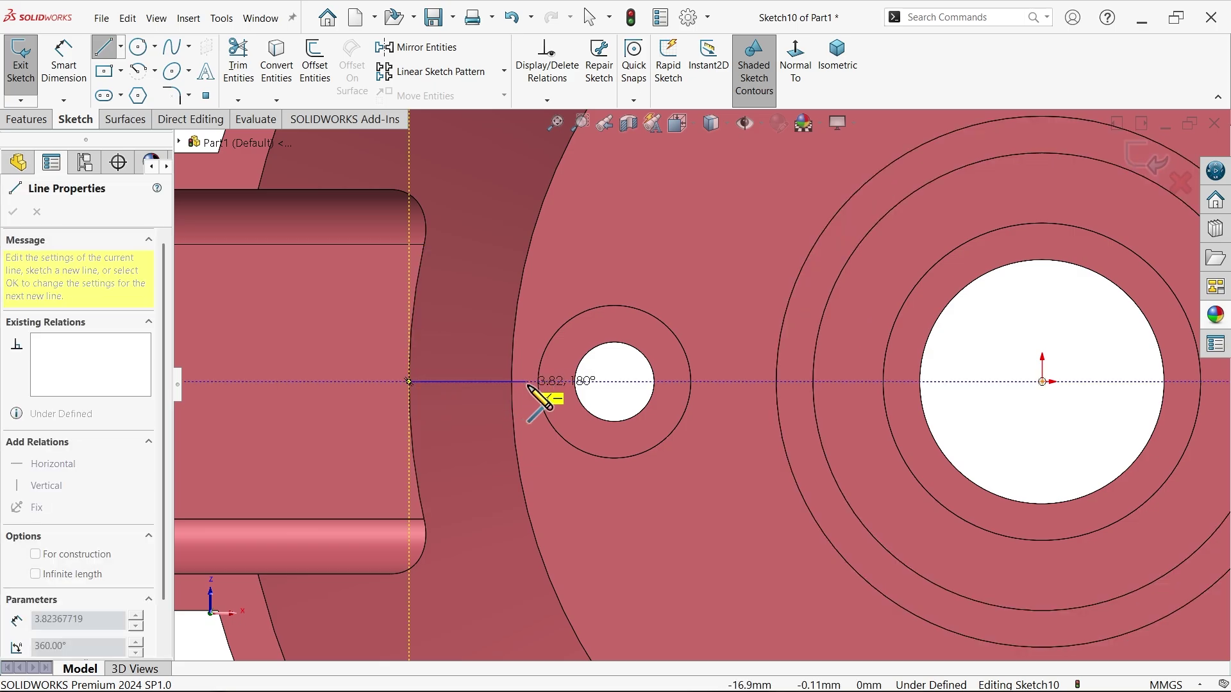
pyautogui.doubleClick(538, 382)
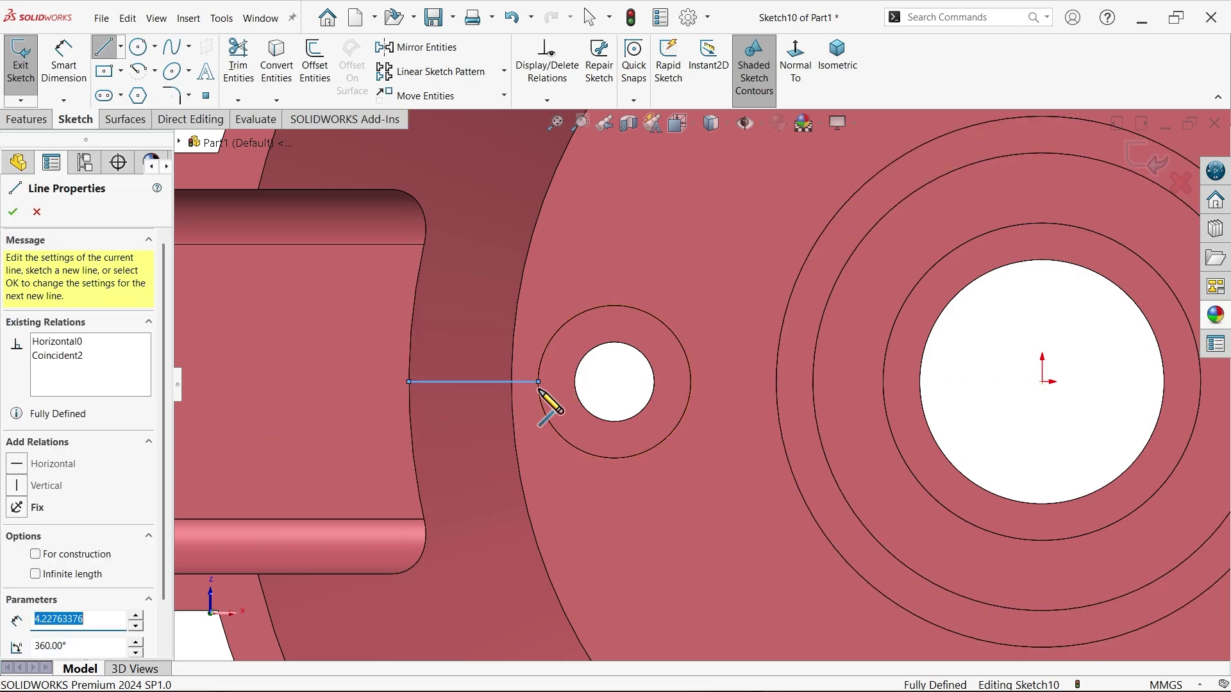
pyautogui.press('Escape')
pyautogui.press('Escape')
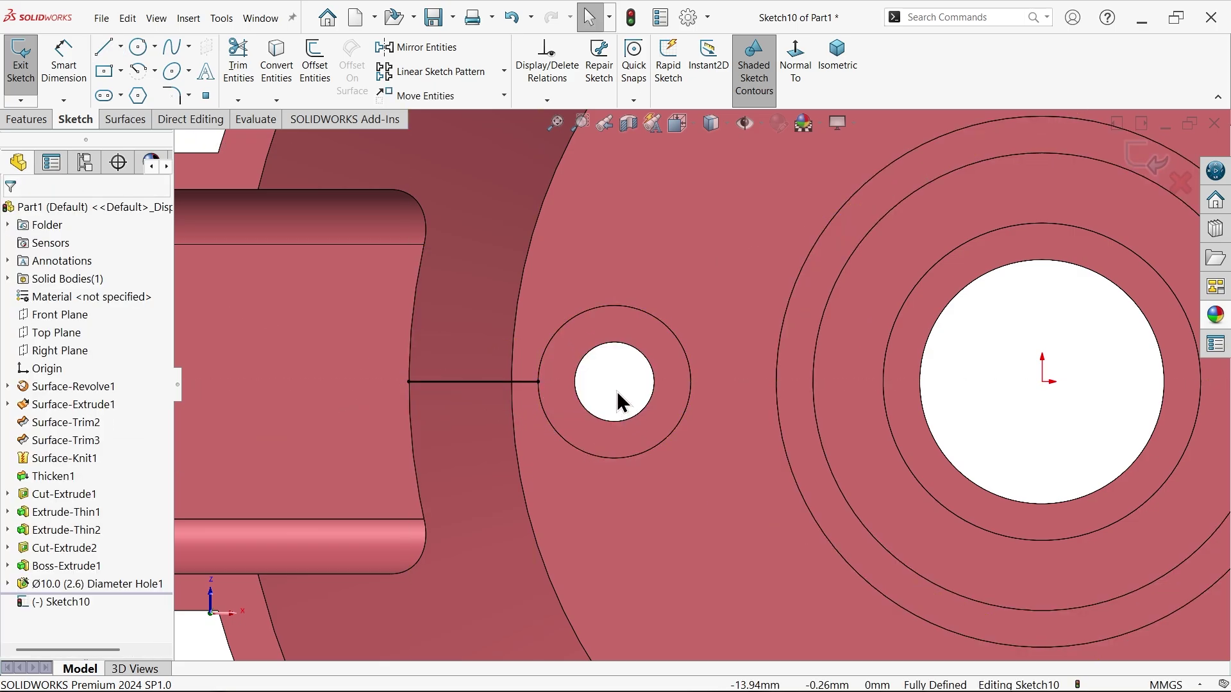
# - Draw a rib line from a boss to the hub circle and one from the right tab to its boss
pyautogui.press('l')
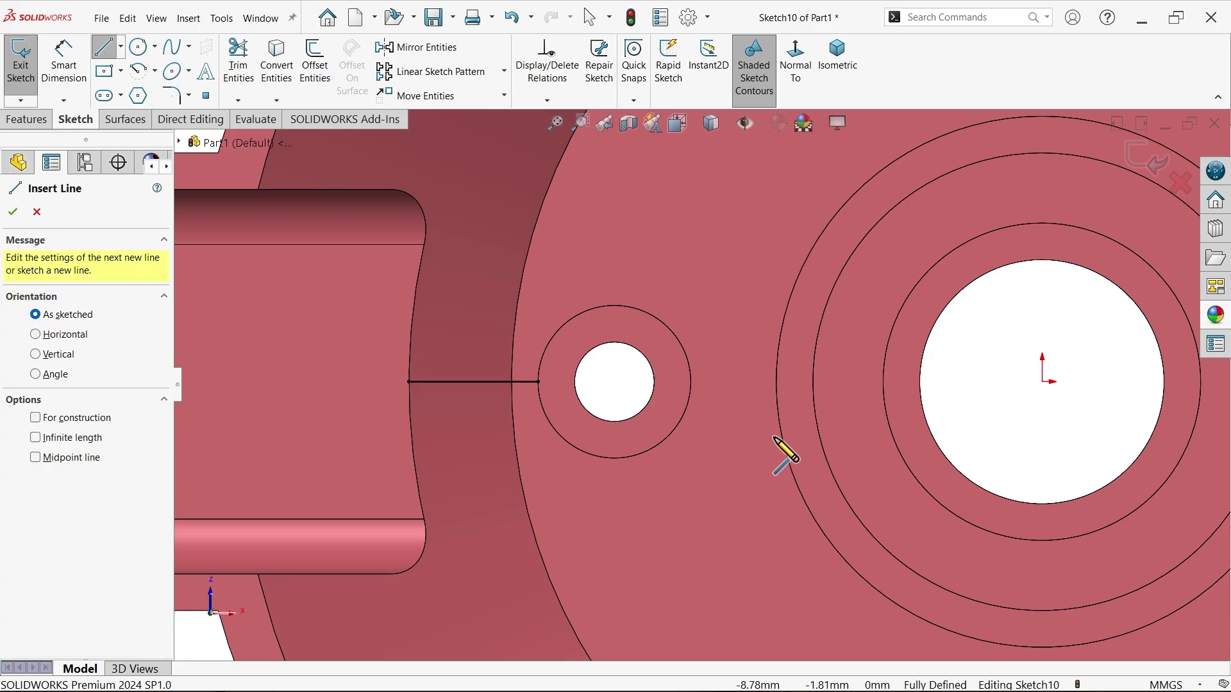
pyautogui.click(690, 382)
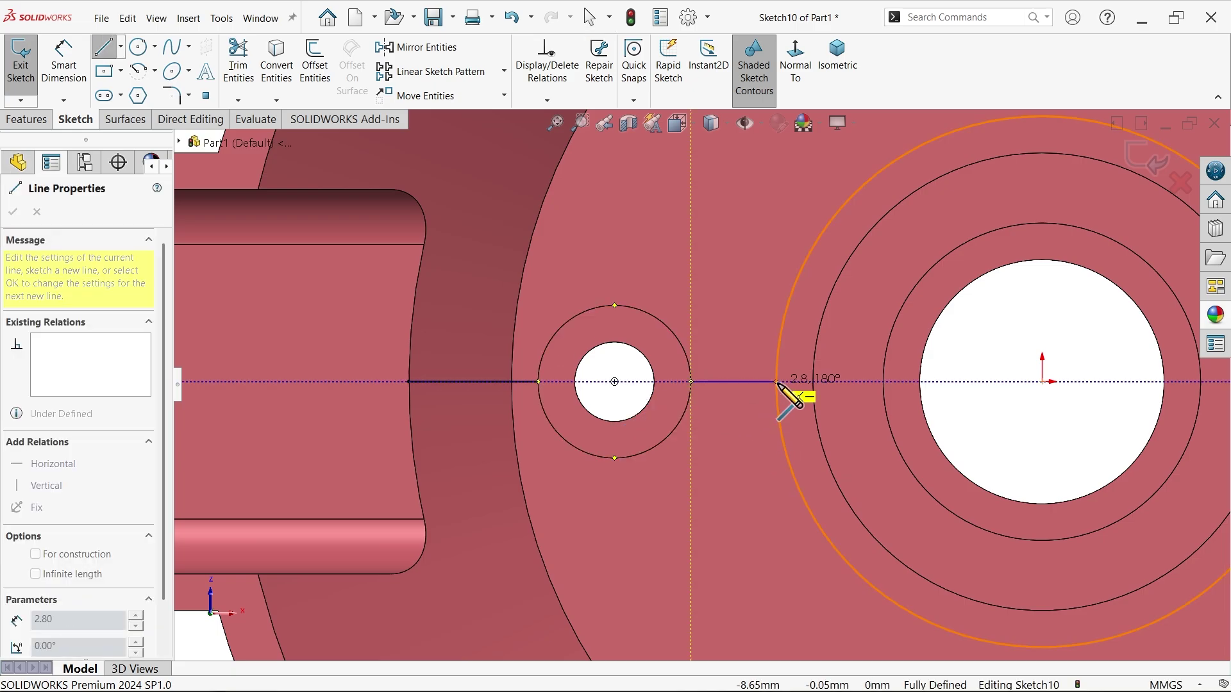
pyautogui.click(775, 381)
pyautogui.press('Escape')
pyautogui.press('Escape')
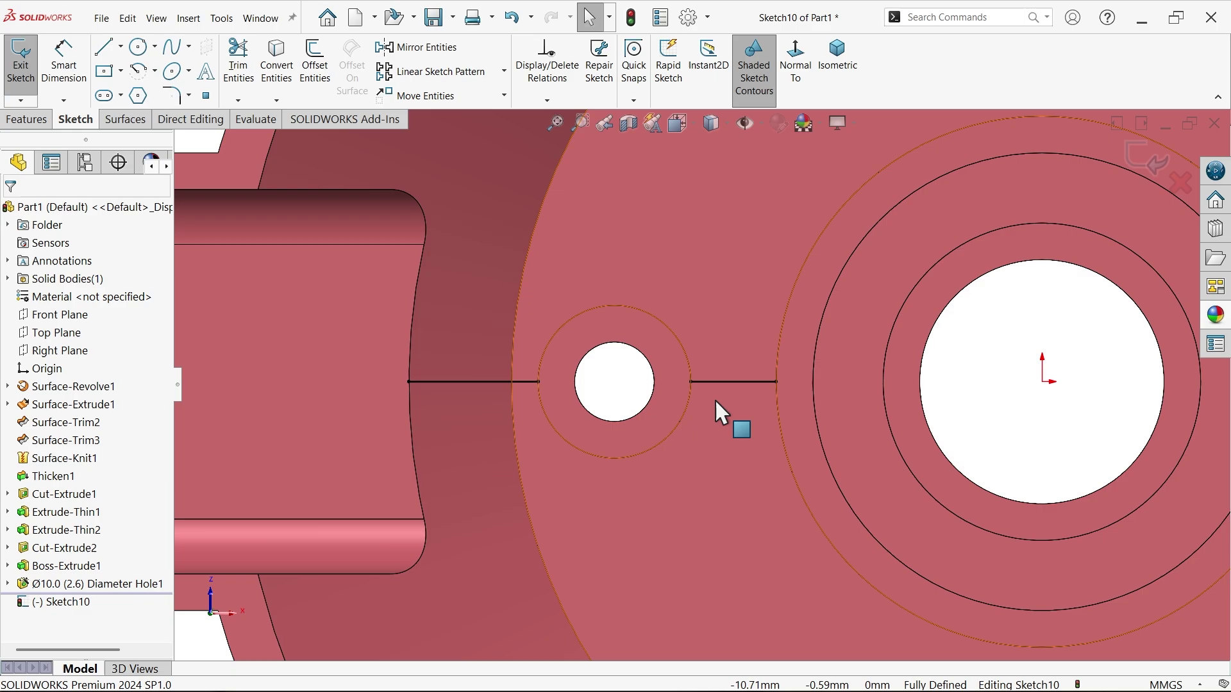
pyautogui.press('l')
pyautogui.scroll(2, 710, 412)
pyautogui.scroll(2, 705, 443)
pyautogui.scroll(-4, 1141, 398)
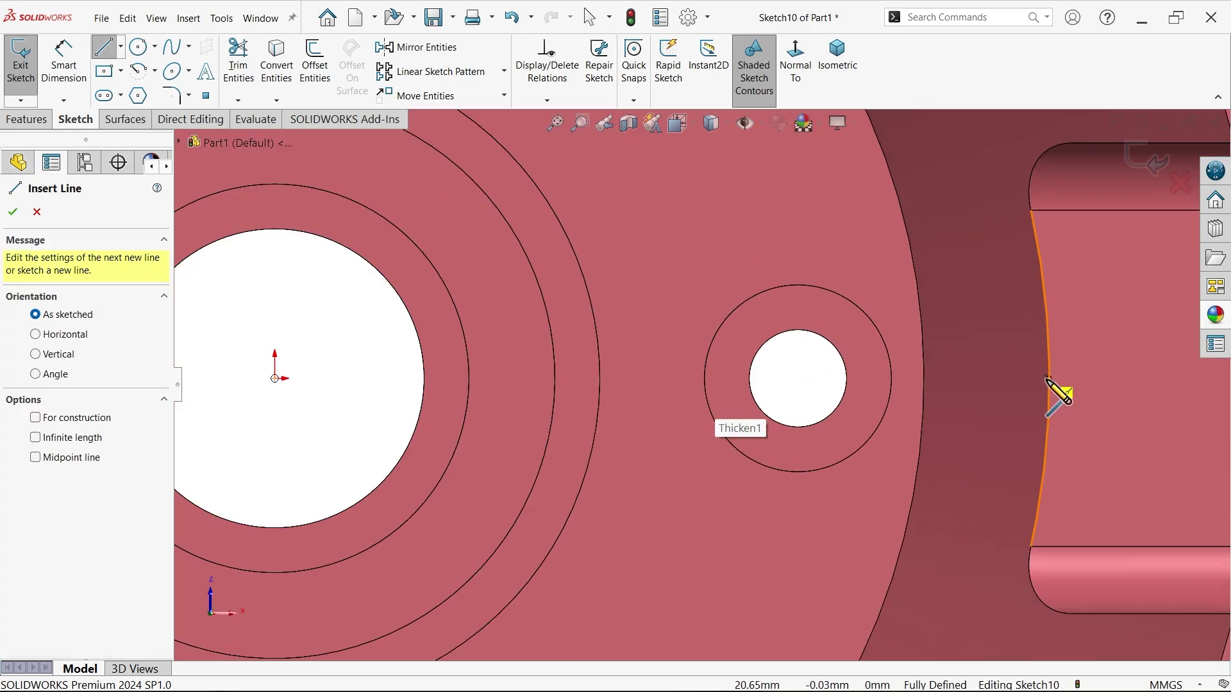
pyautogui.click(1048, 377)
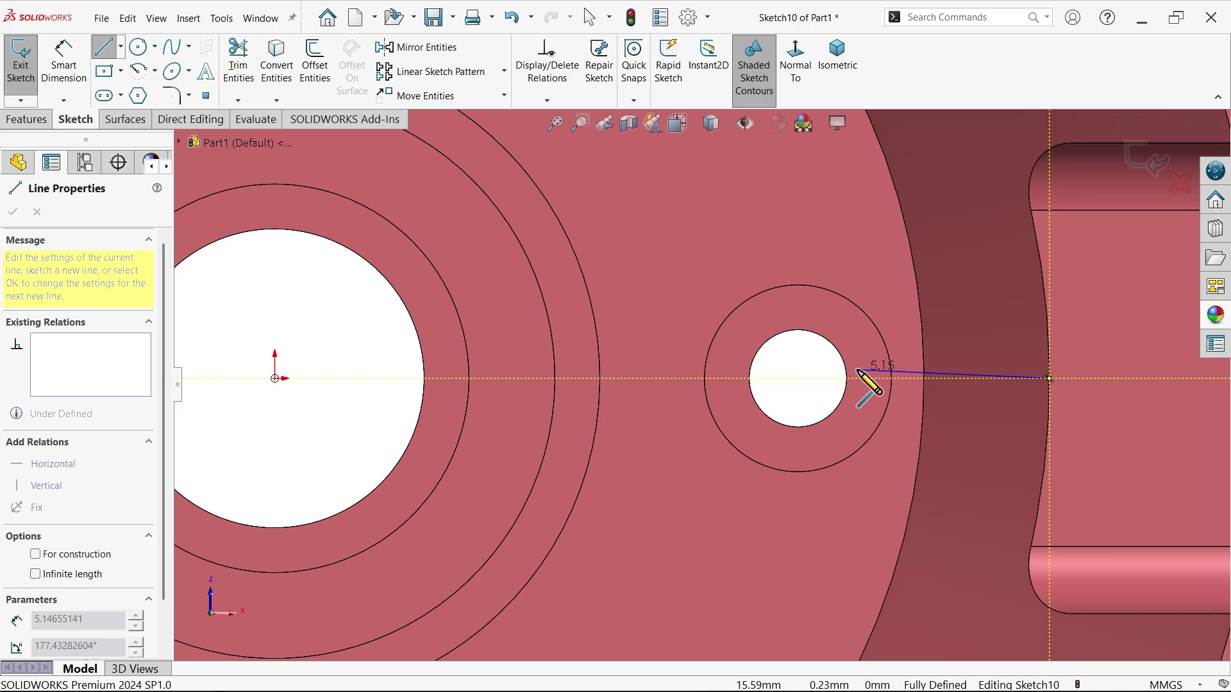
pyautogui.click(891, 379)
pyautogui.rightClick(920, 356)
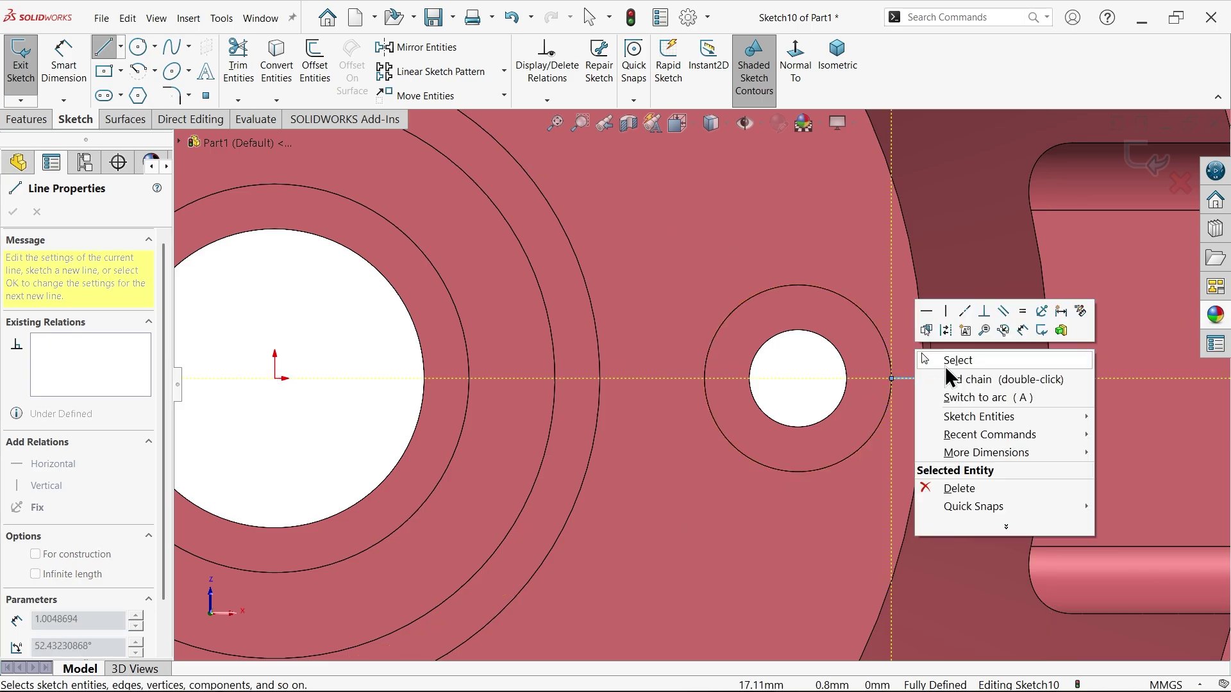
pyautogui.click(945, 367)
# - Draw the remaining boss-to-hub rib line, then view the underside isometrically
pyautogui.press('l')
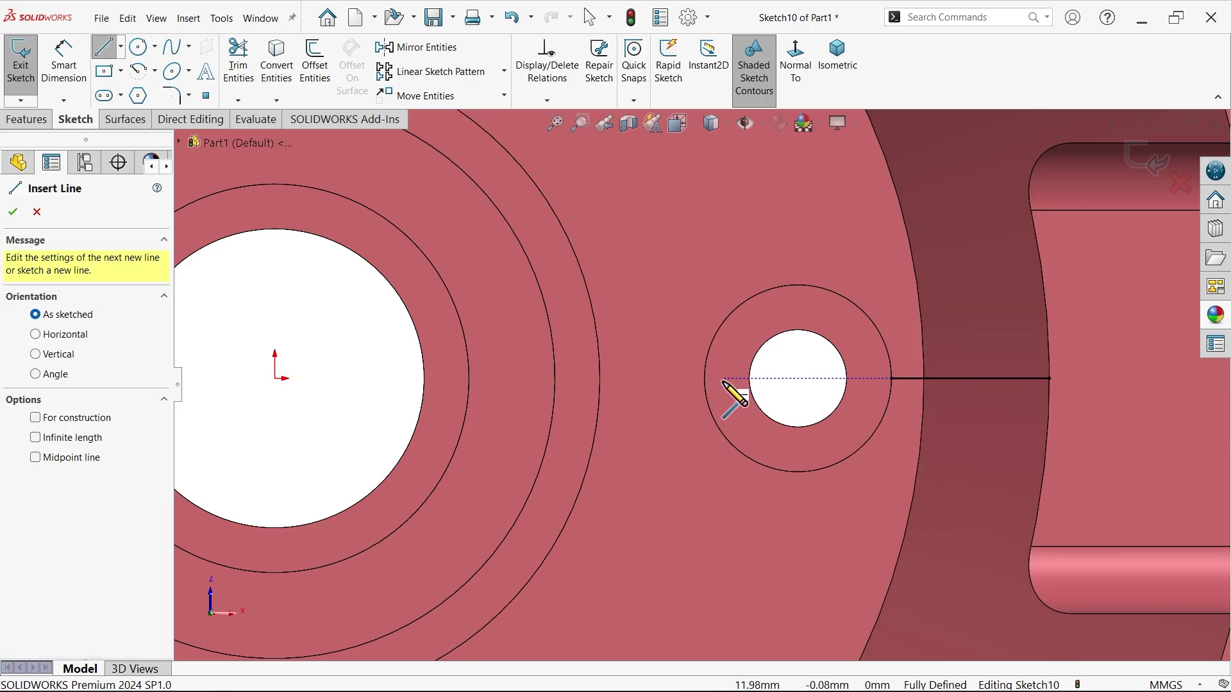
pyautogui.click(704, 379)
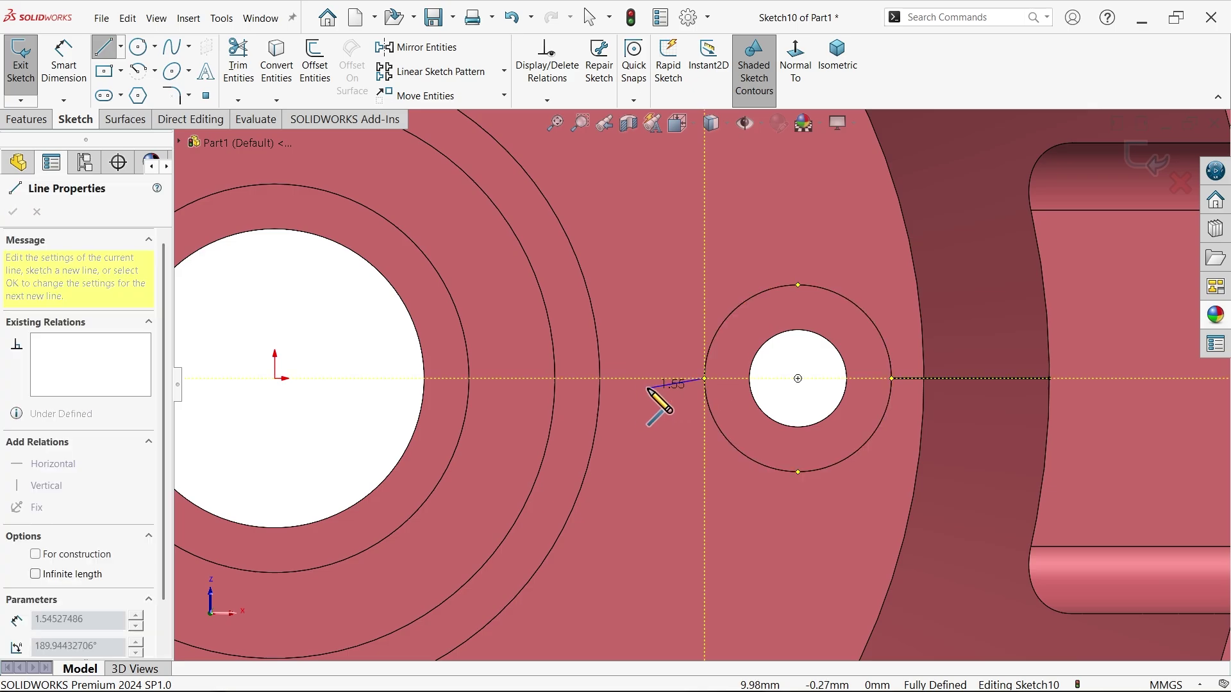
pyautogui.click(600, 378)
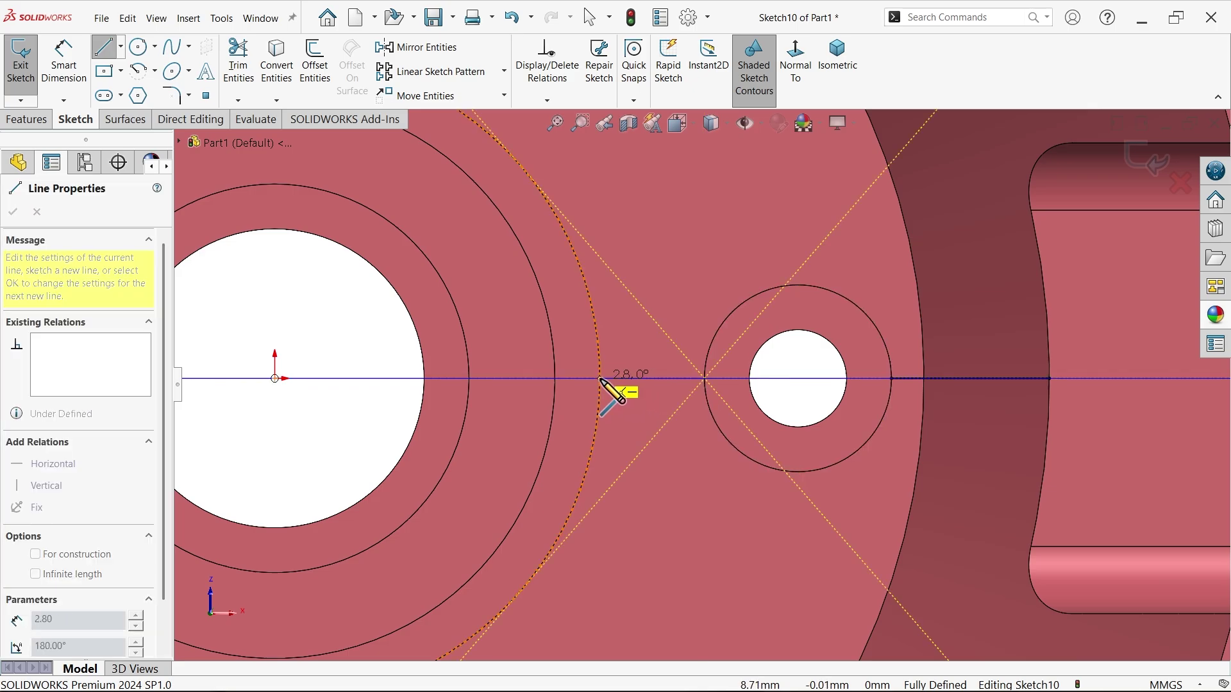
pyautogui.rightClick(642, 280)
pyautogui.click(660, 310)
pyautogui.scroll(4, 670, 352)
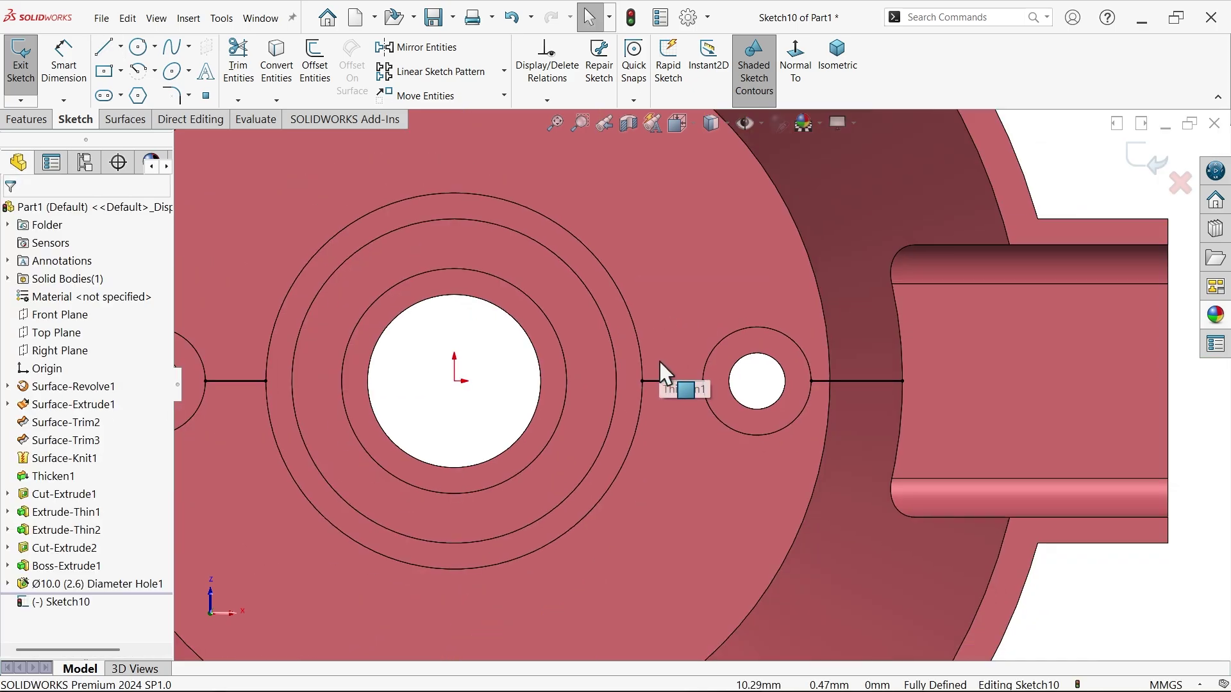
pyautogui.click(835, 70)
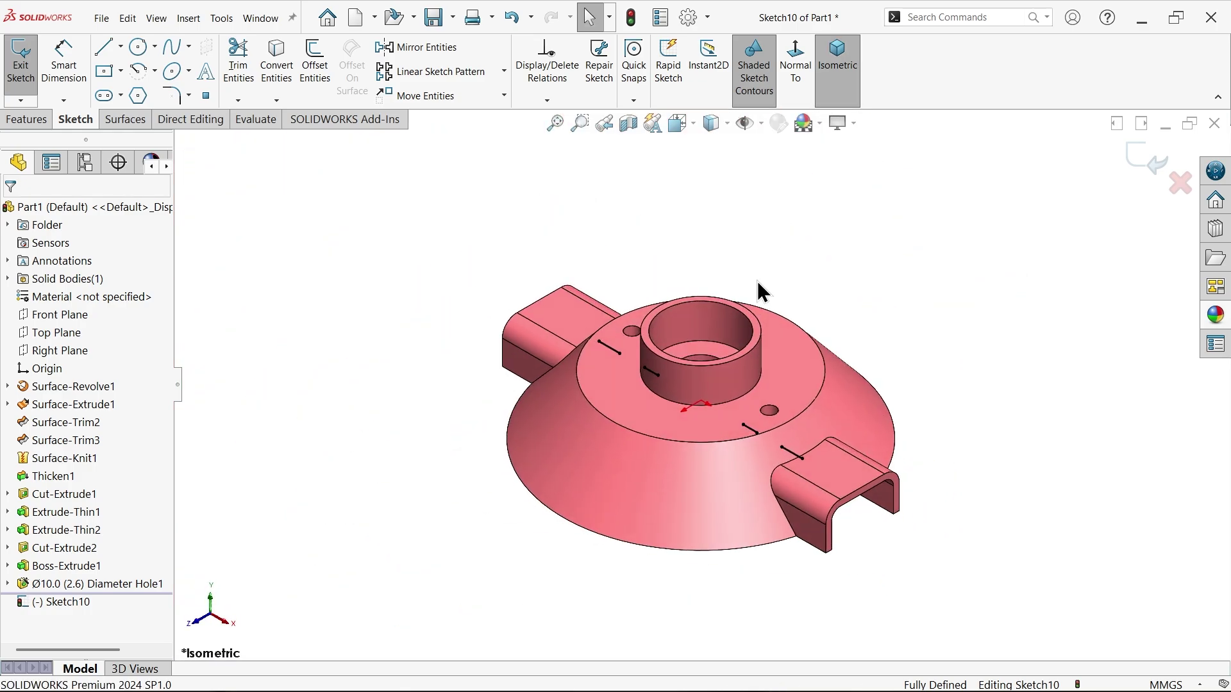
pyautogui.moveTo(696, 468); pyautogui.dragTo(713, 344, button='middle')
pyautogui.scroll(5, 713, 344)
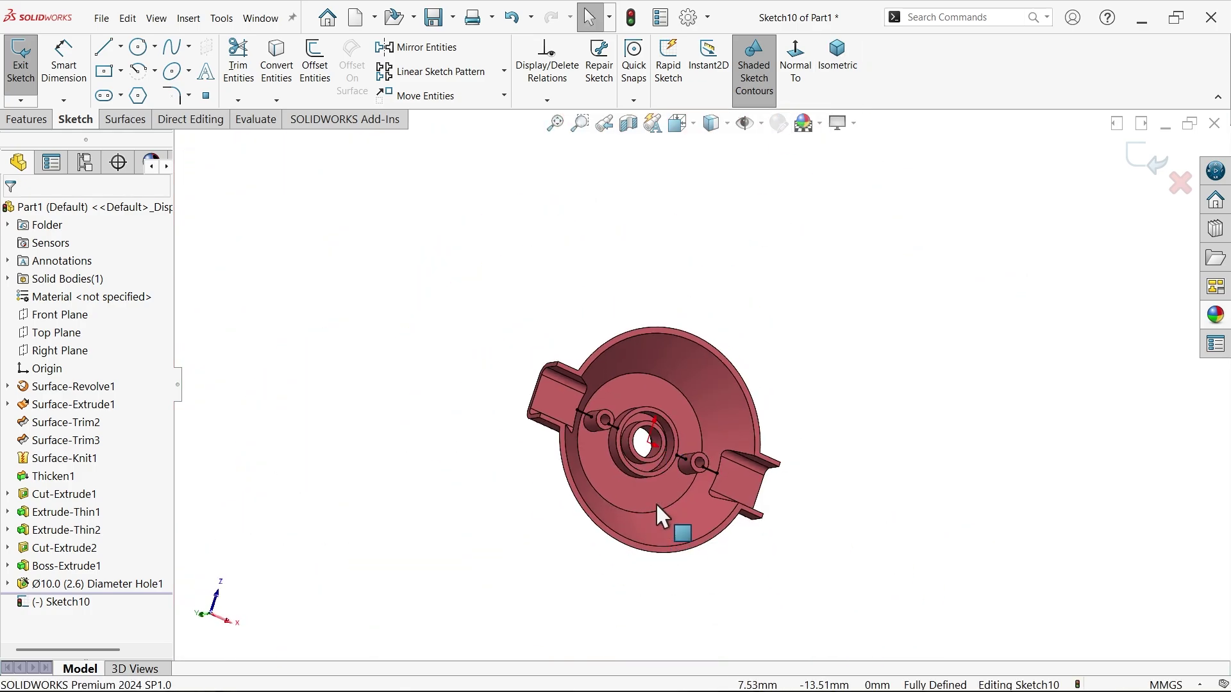
pyautogui.moveTo(660, 516); pyautogui.dragTo(586, 296, button='middle')
pyautogui.scroll(-3, 612, 400)
pyautogui.scroll(-5, 613, 400)
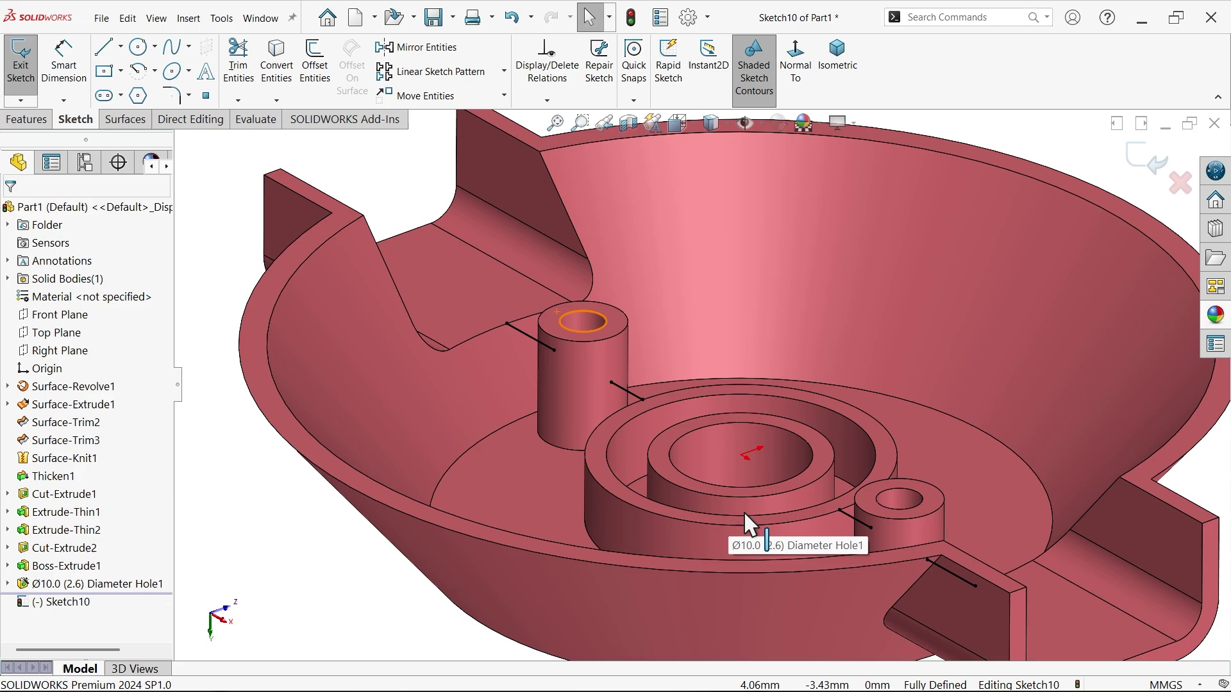
# - Create a Rib from Sketch10's lines with 1.2 mm thickness
pyautogui.click(29, 119)
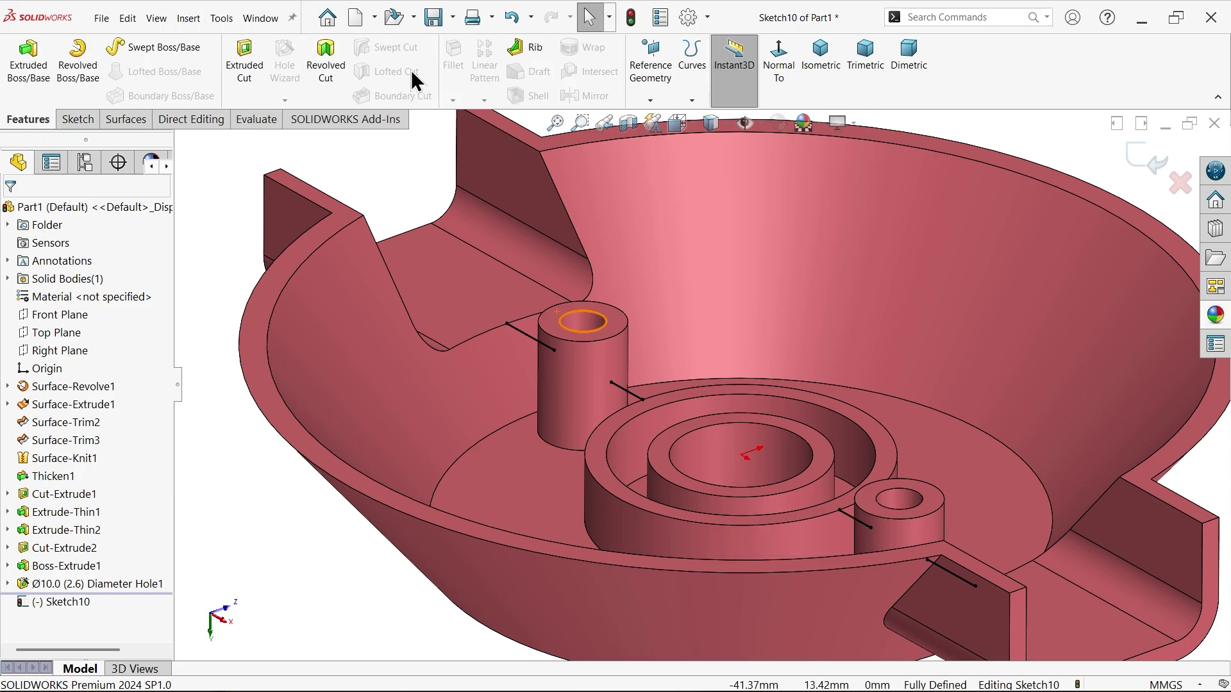
pyautogui.click(523, 45)
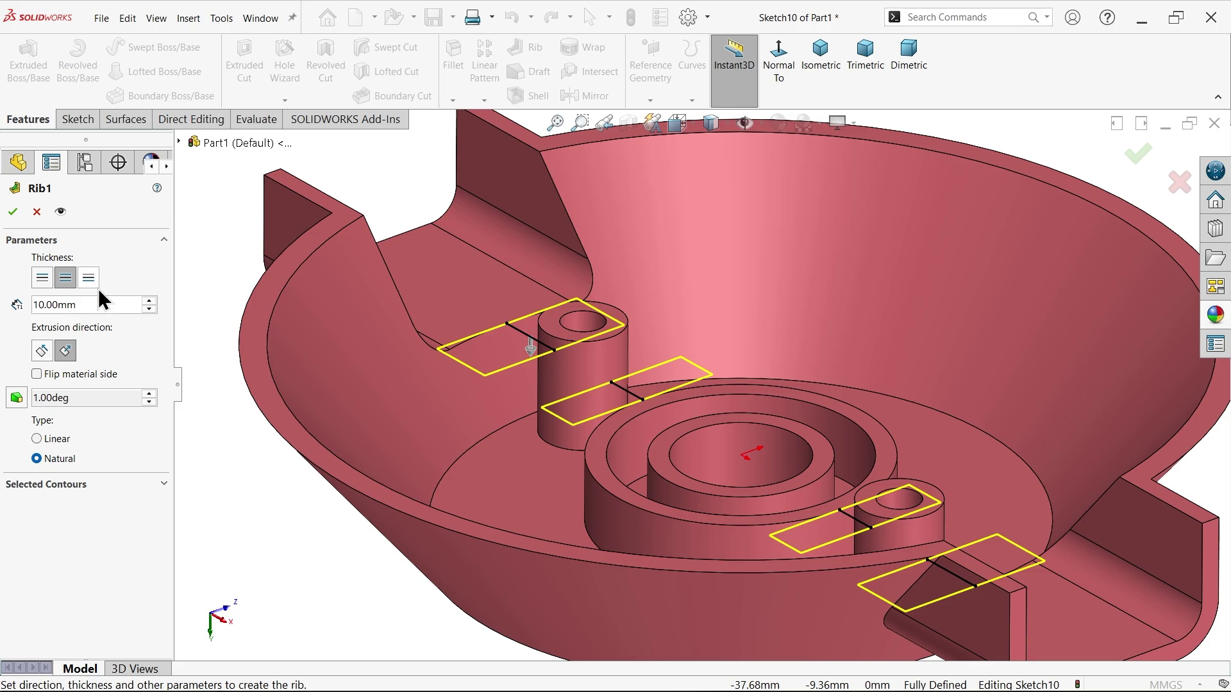
pyautogui.write('1.2')
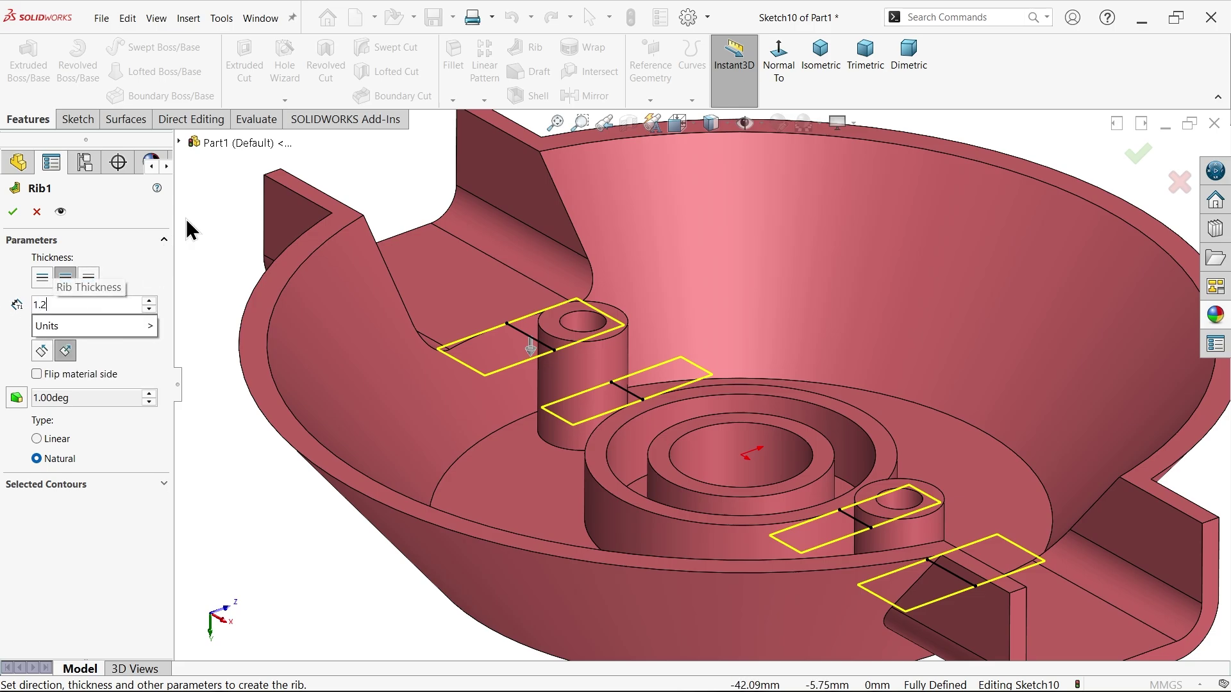
pyautogui.press('Return')
pyautogui.scroll(-3, 524, 364)
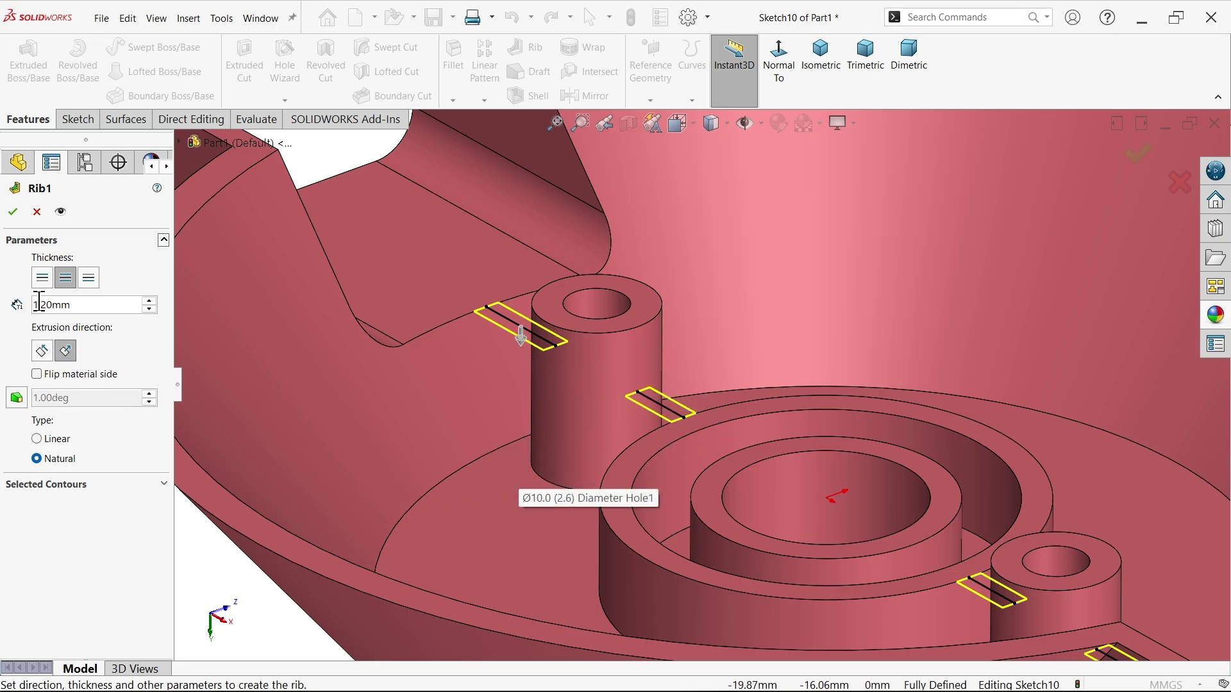
pyautogui.click(14, 213)
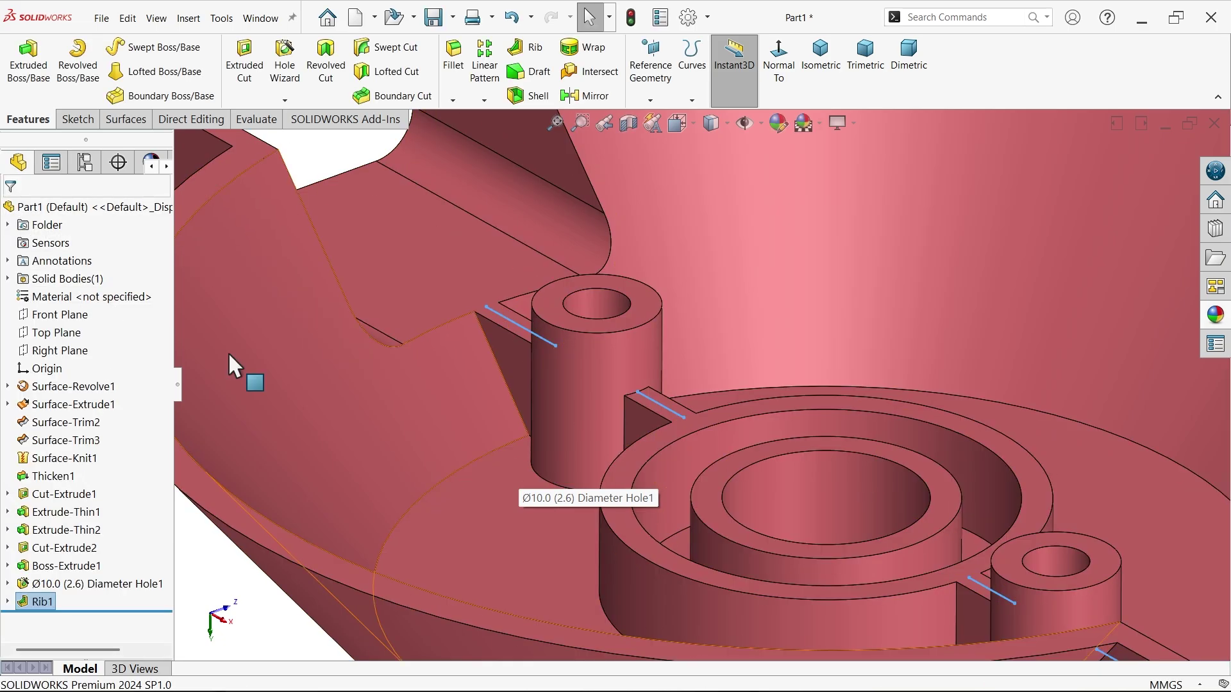
pyautogui.moveTo(825, 456); pyautogui.dragTo(928, 560, button='middle')
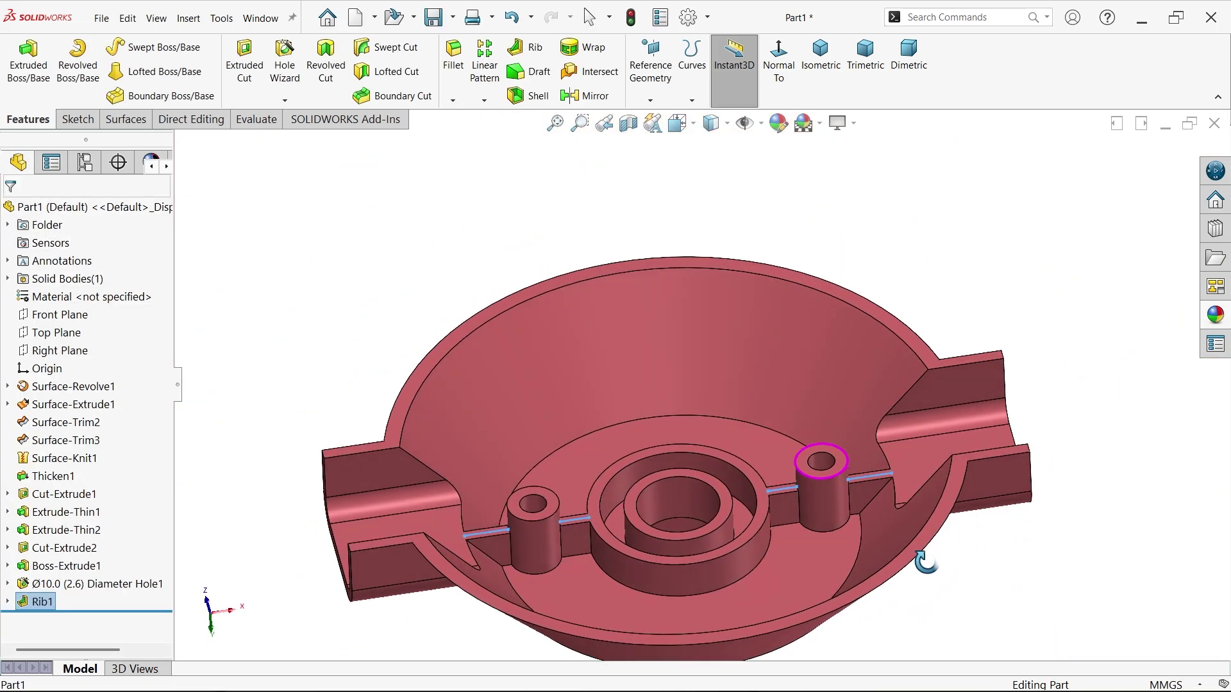
pyautogui.scroll(-5, 861, 508)
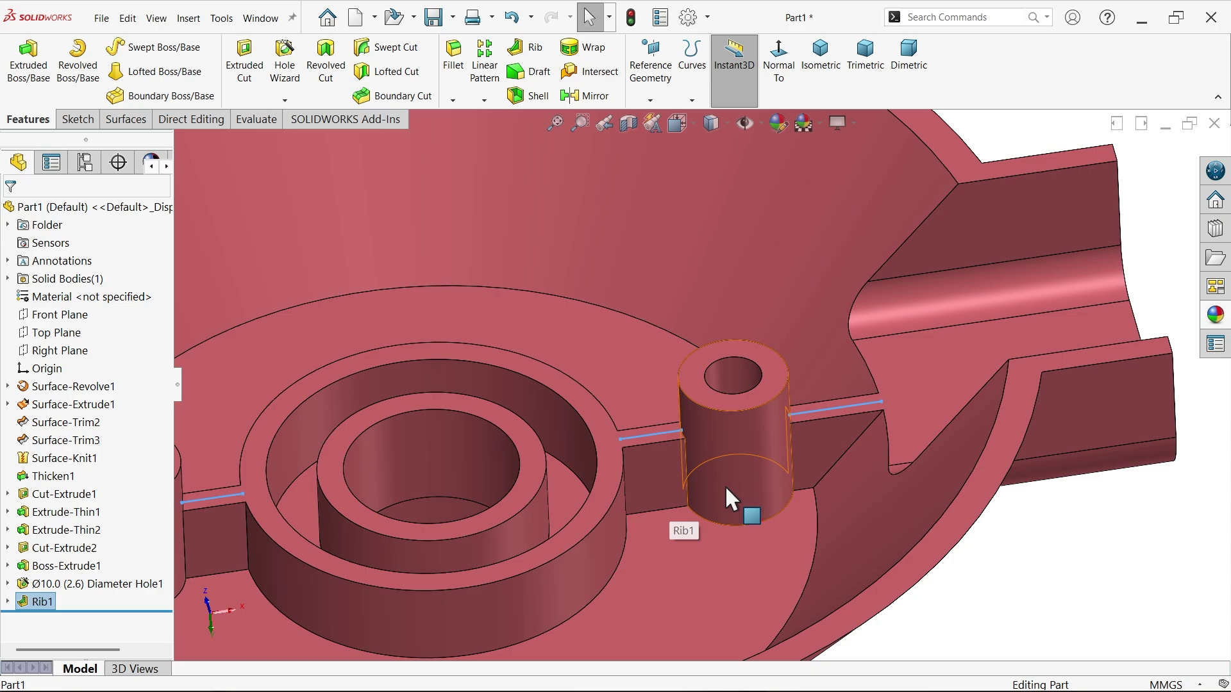
pyautogui.moveTo(809, 474); pyautogui.dragTo(780, 638, button='middle')
pyautogui.click(821, 54)
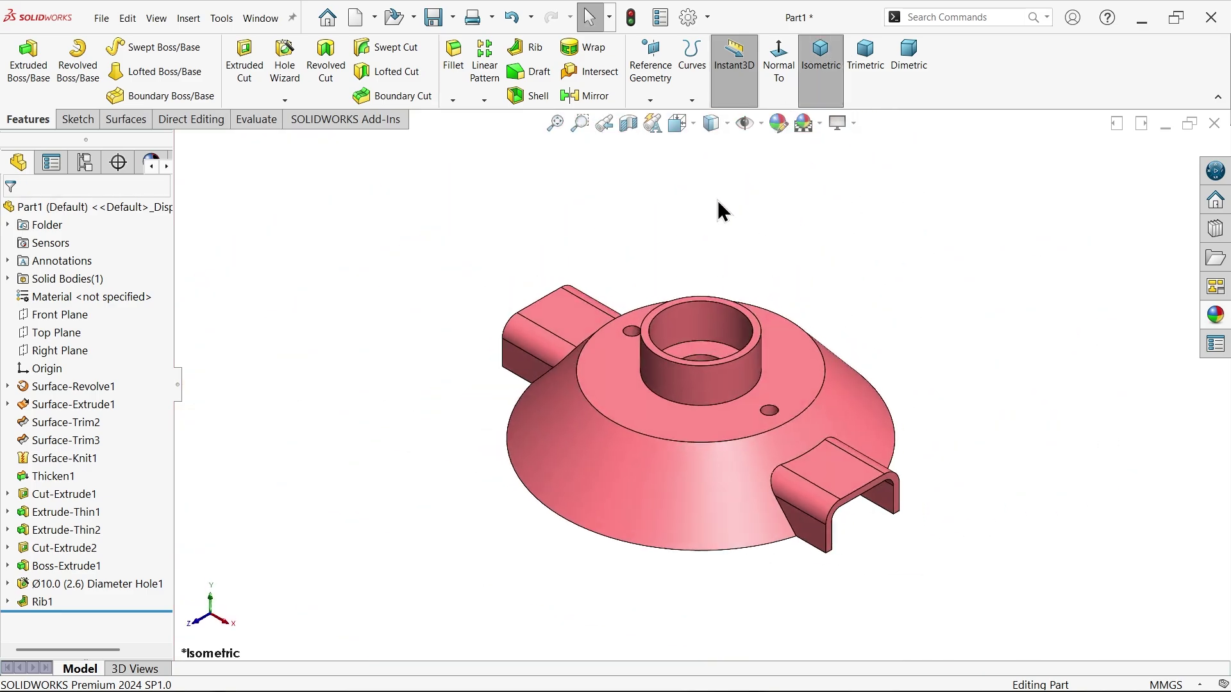
pyautogui.click(52, 314)
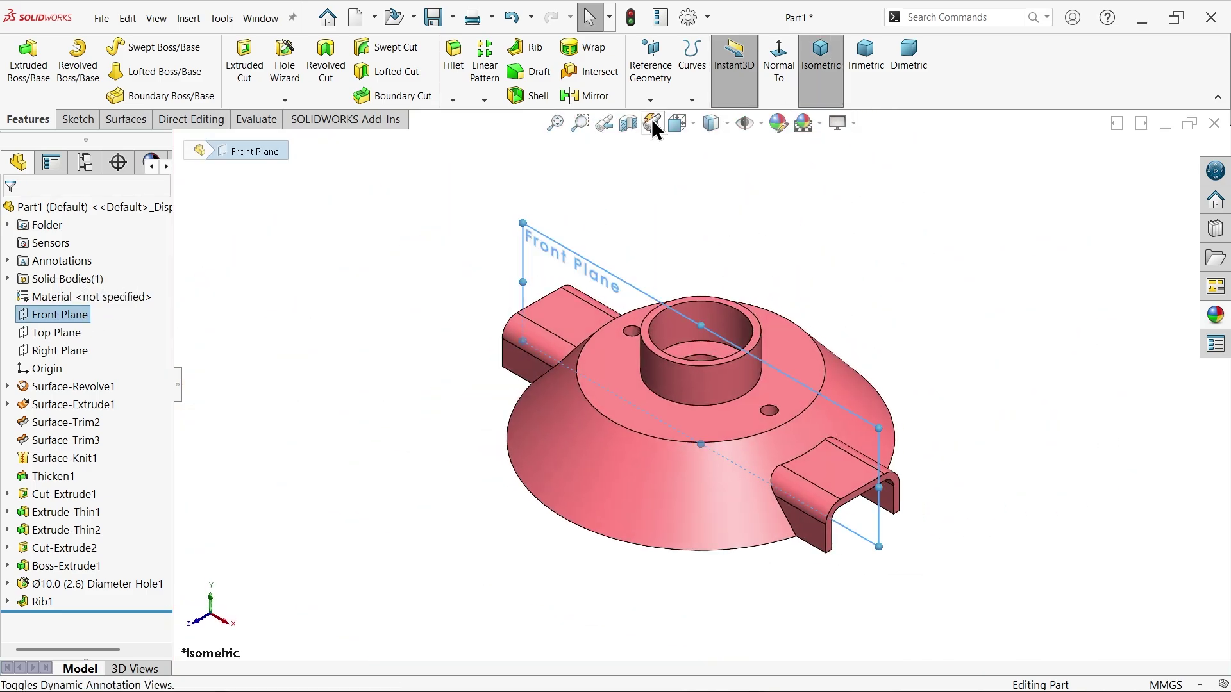
pyautogui.click(627, 123)
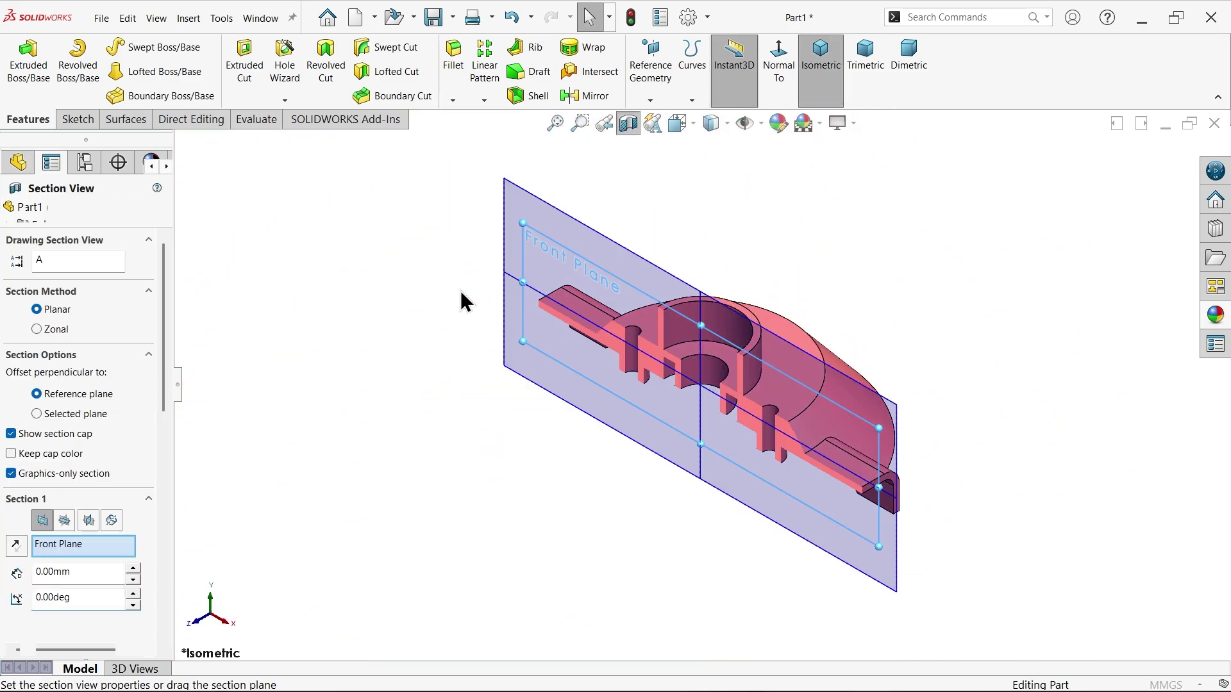
pyautogui.click(11, 453)
pyautogui.click(13, 212)
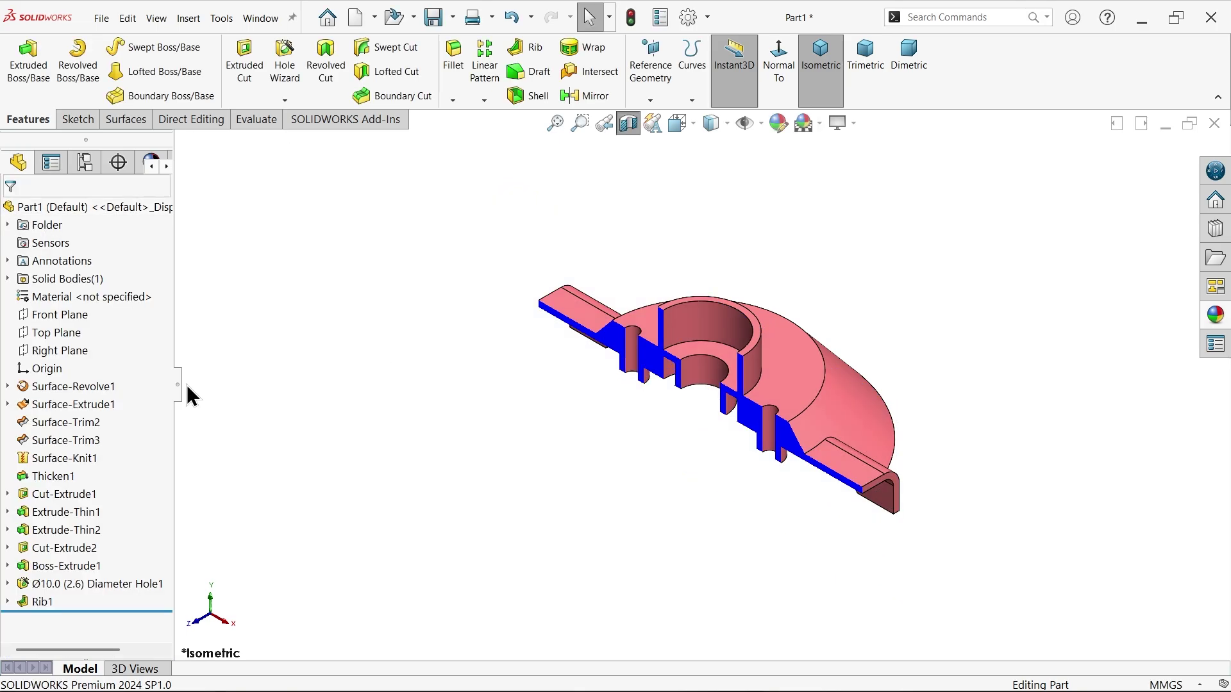
pyautogui.click(56, 314)
pyautogui.click(781, 67)
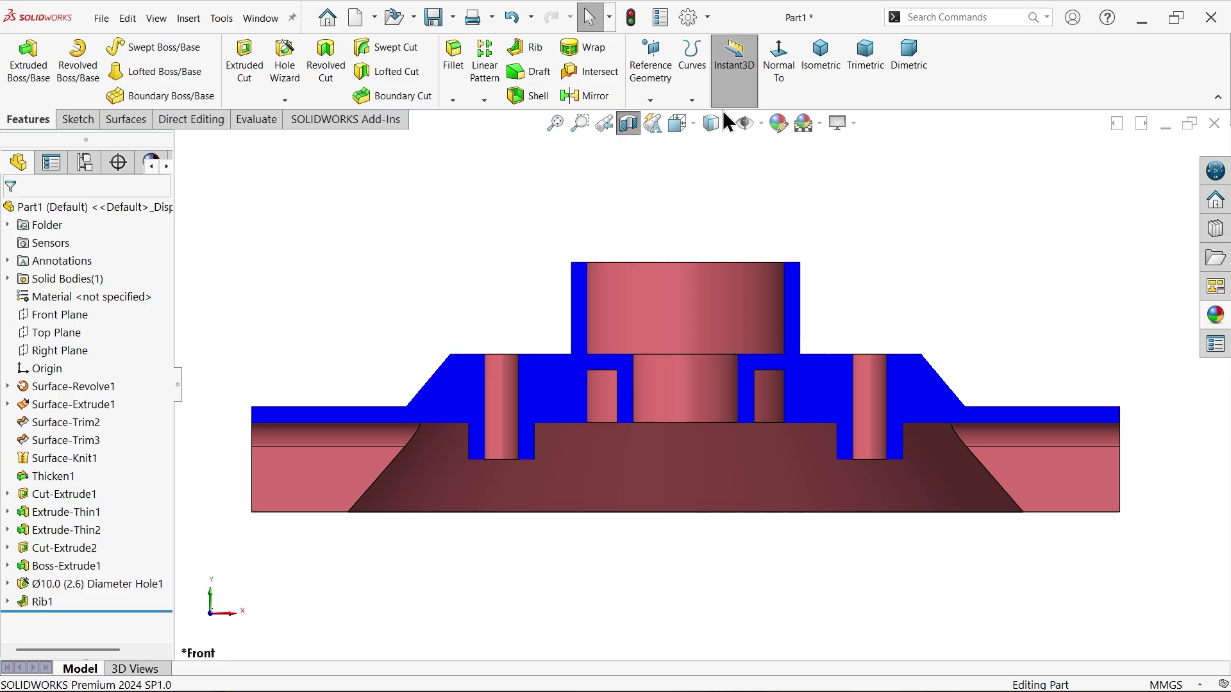
pyautogui.click(627, 125)
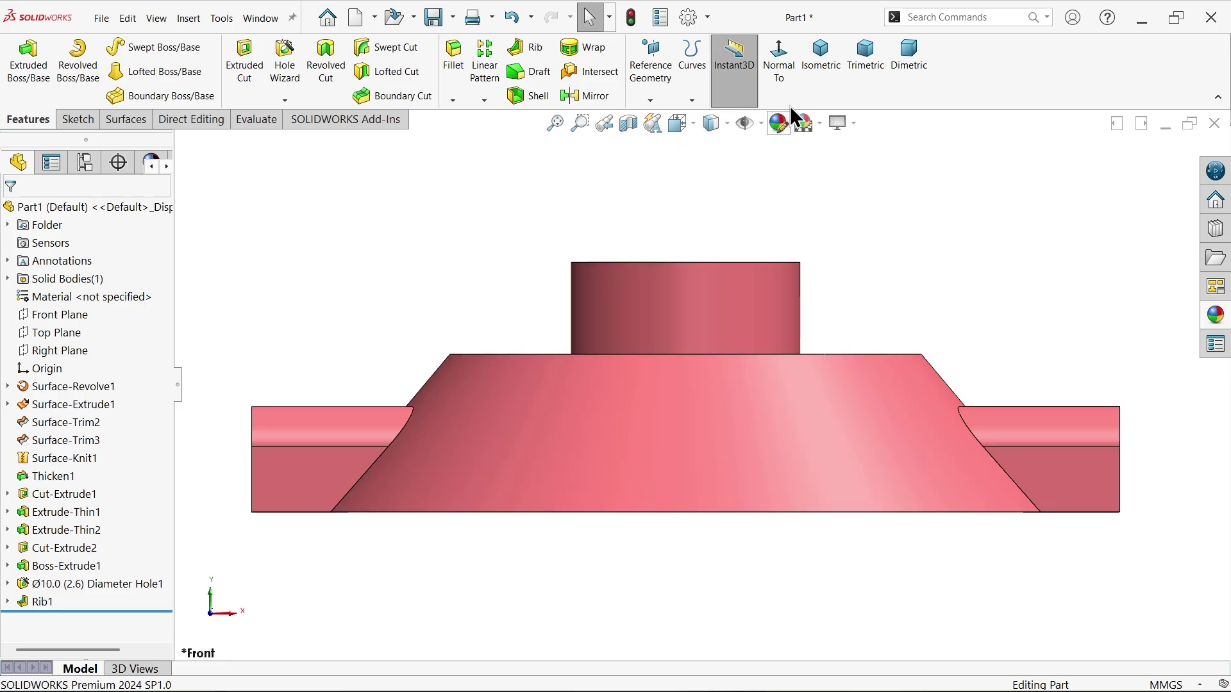
pyautogui.click(820, 57)
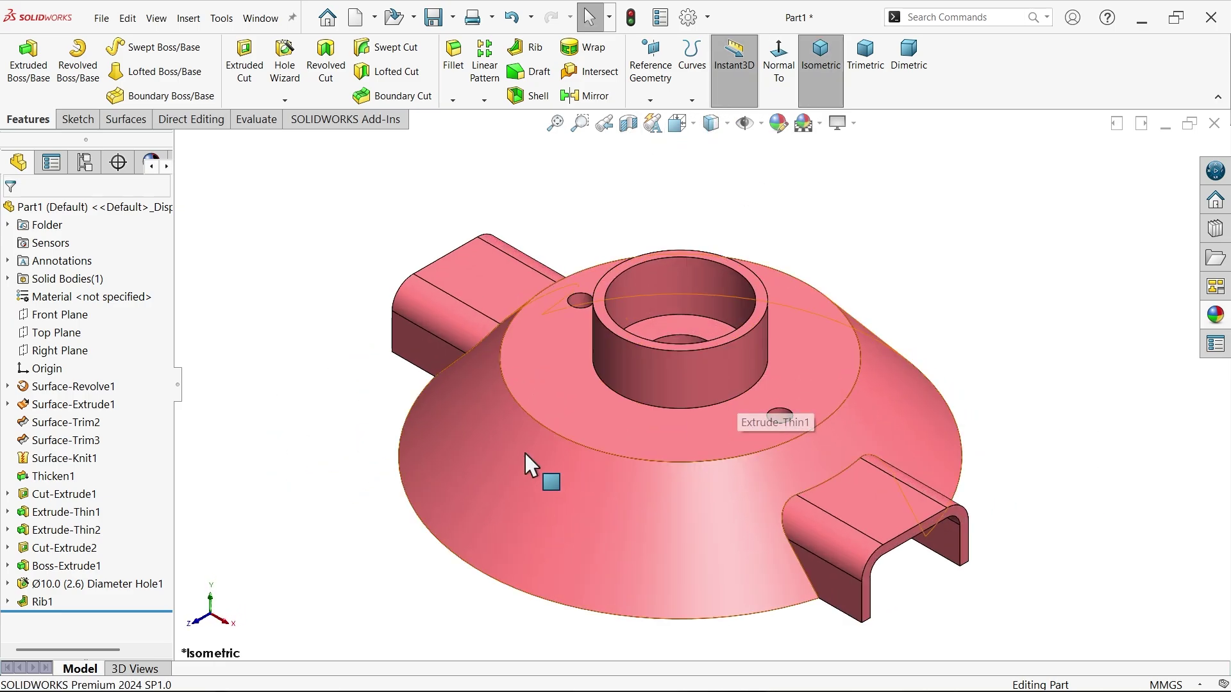